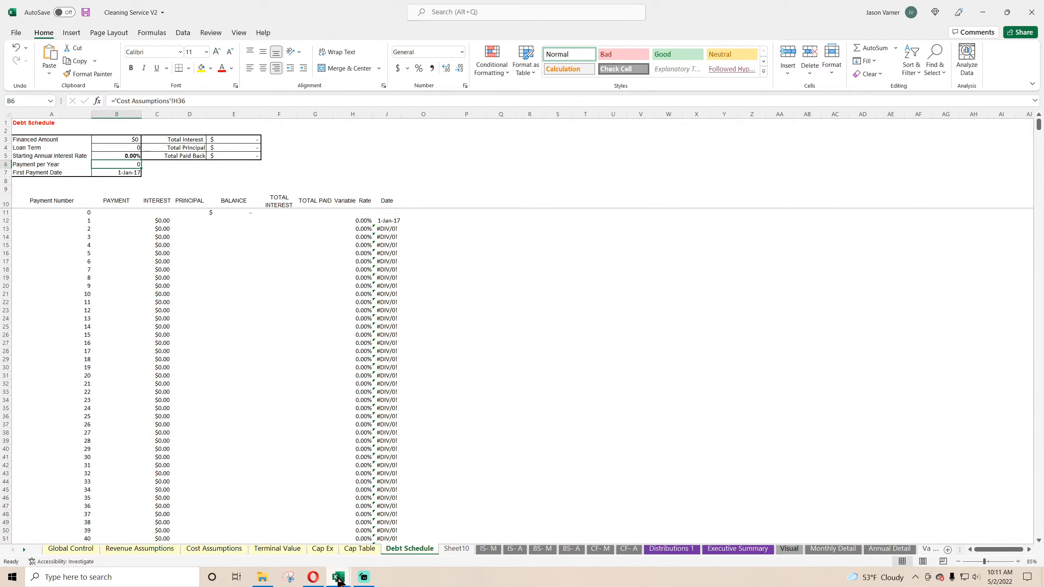
Step: Delete the blank Sheet10 from the Cleaning Service V2 workbook
click(459, 549)
right_click(459, 550)
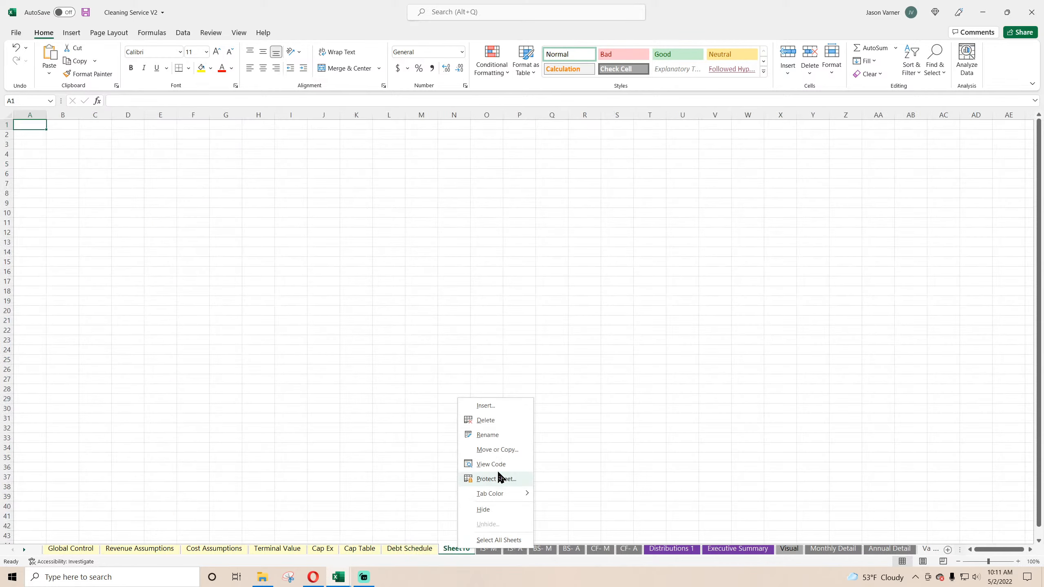
click(489, 420)
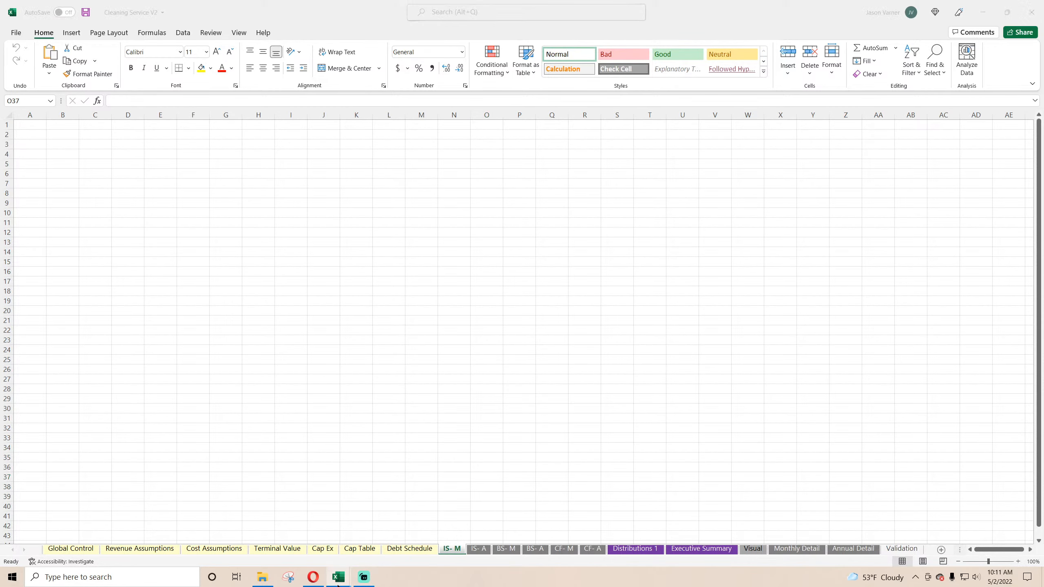
Step: Switch to the Mobile App - Freemium - In App Purchases workbook and copy the Global Control sheet's contents in columns A to O
mouse_move(338, 577)
click(390, 536)
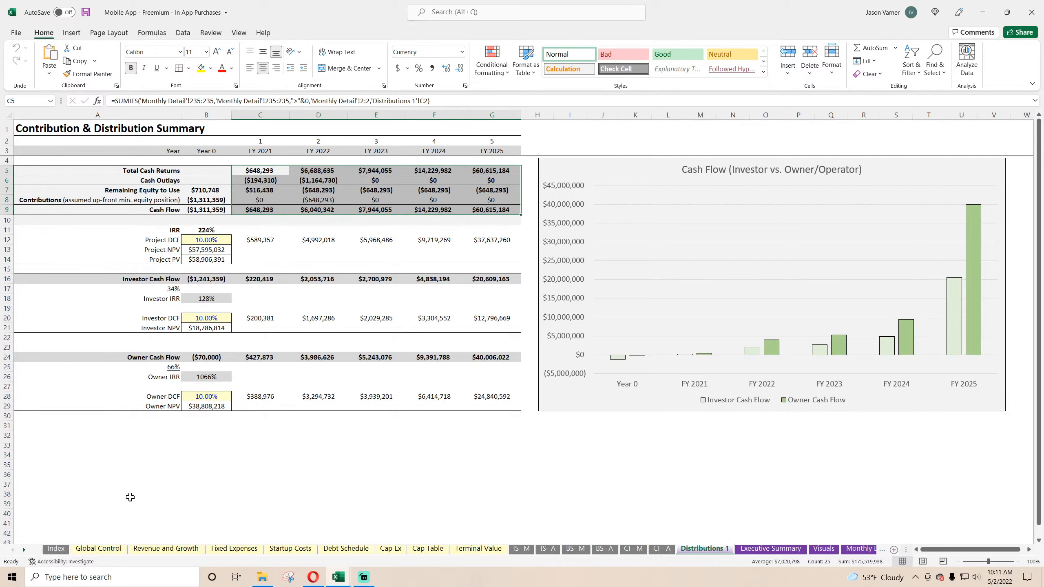
click(98, 548)
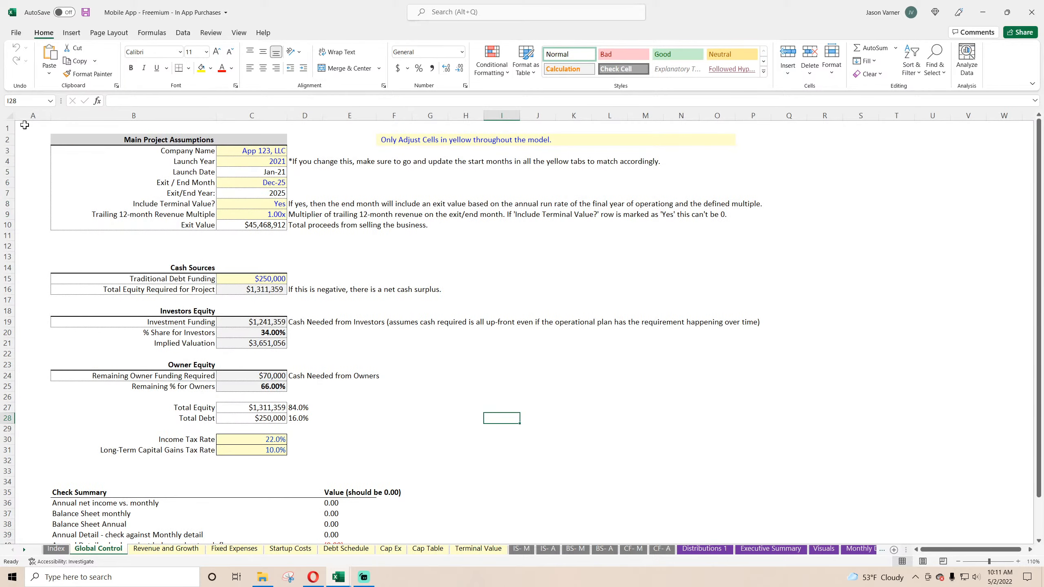
drag(25, 125, 728, 435)
scroll(411, 444, up, 5)
right_click(230, 226)
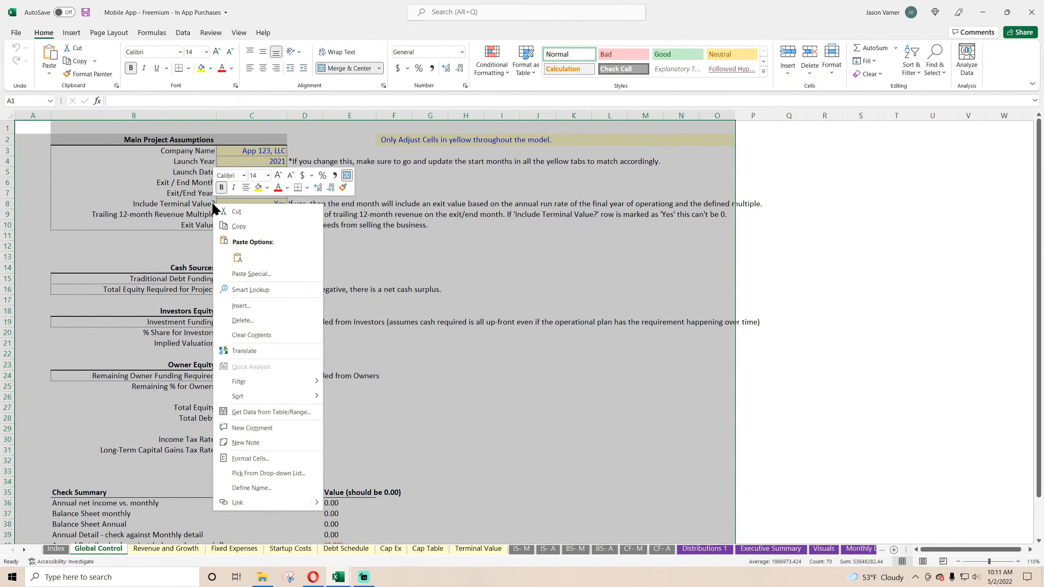
click(236, 227)
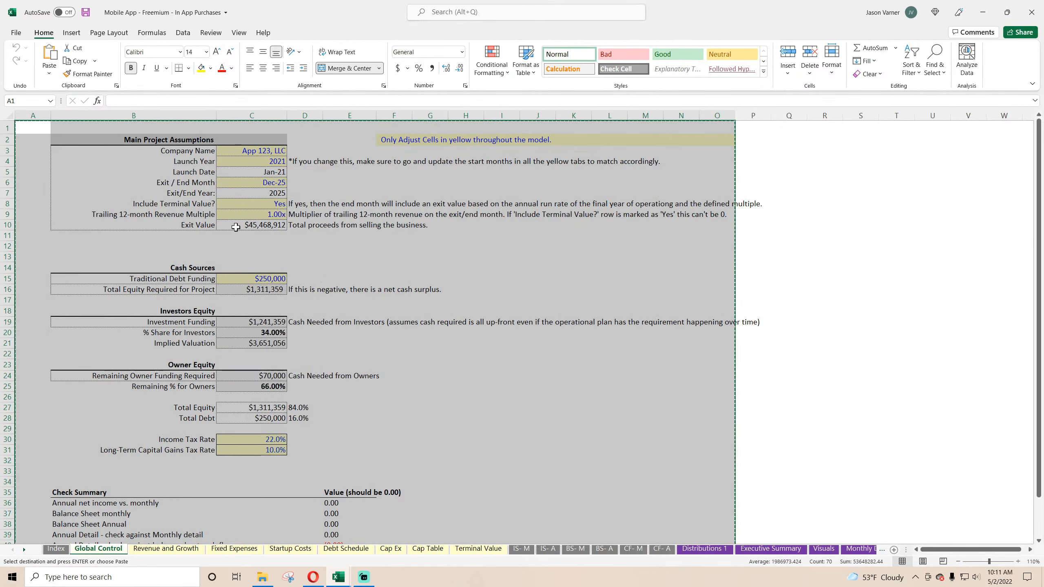
Step: Paste the copied Global Control contents over the Global Control sheet of Cleaning Service V2, starting at A1
click(983, 16)
click(78, 549)
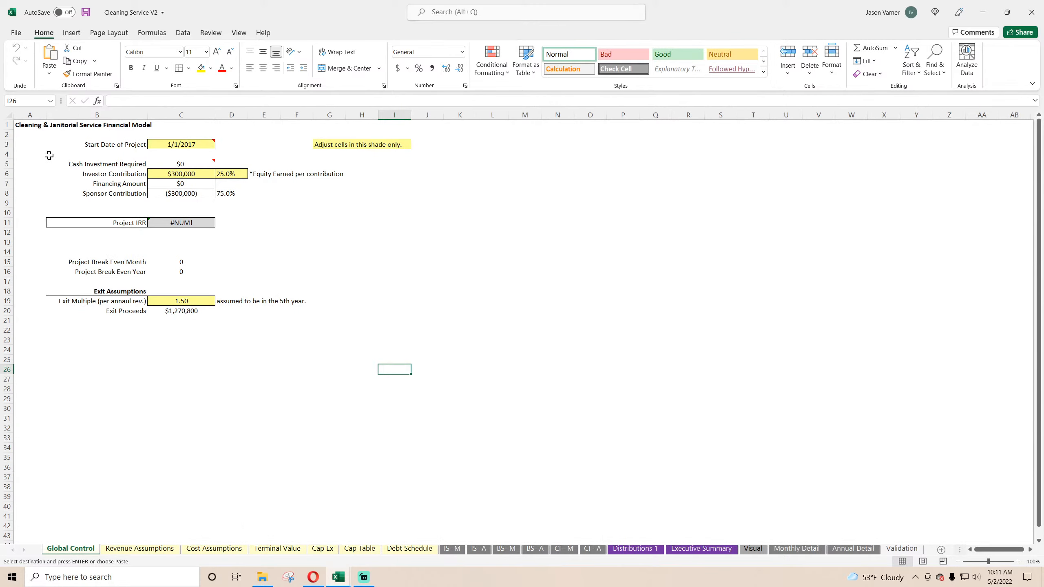
click(24, 126)
right_click(25, 127)
click(48, 180)
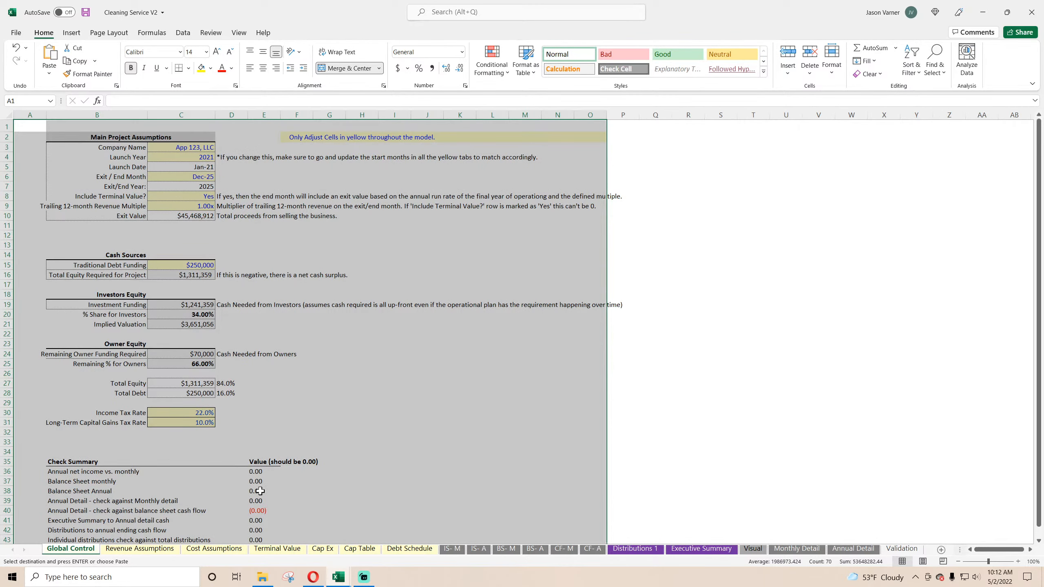
Step: With Cleaning Service V2 left on its Terminal Value sheet, copy A1:H13 from the Mobile App workbook's Terminal Value sheet
click(271, 554)
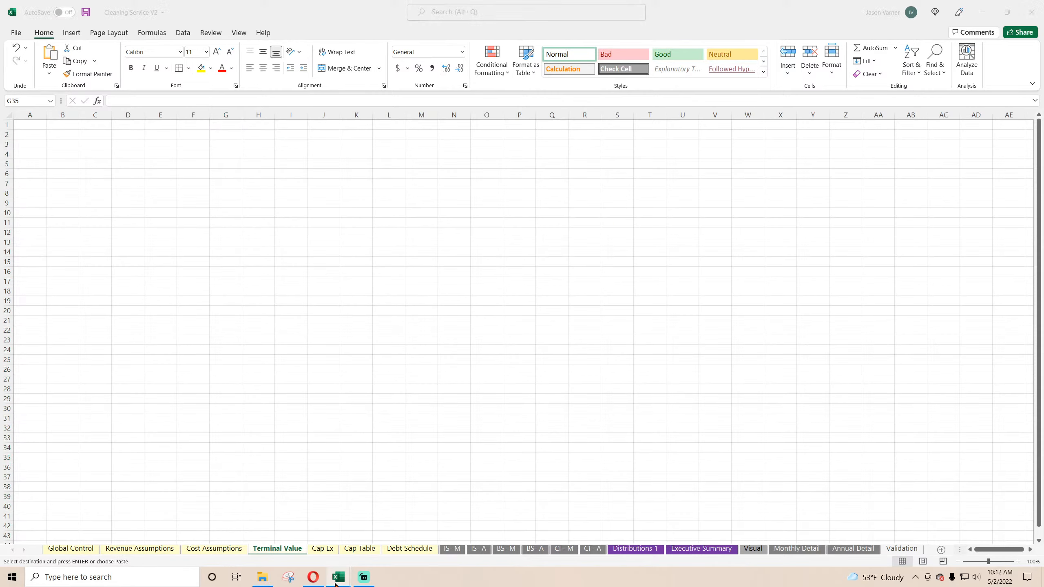
mouse_move(349, 572)
click(410, 550)
click(481, 552)
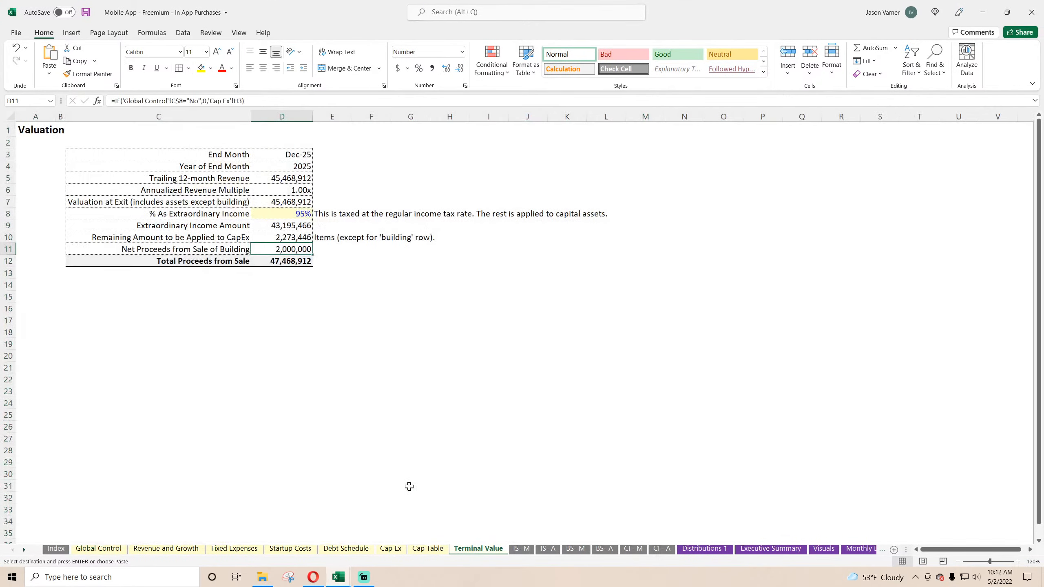
drag(34, 131, 442, 276)
right_click(356, 181)
click(378, 209)
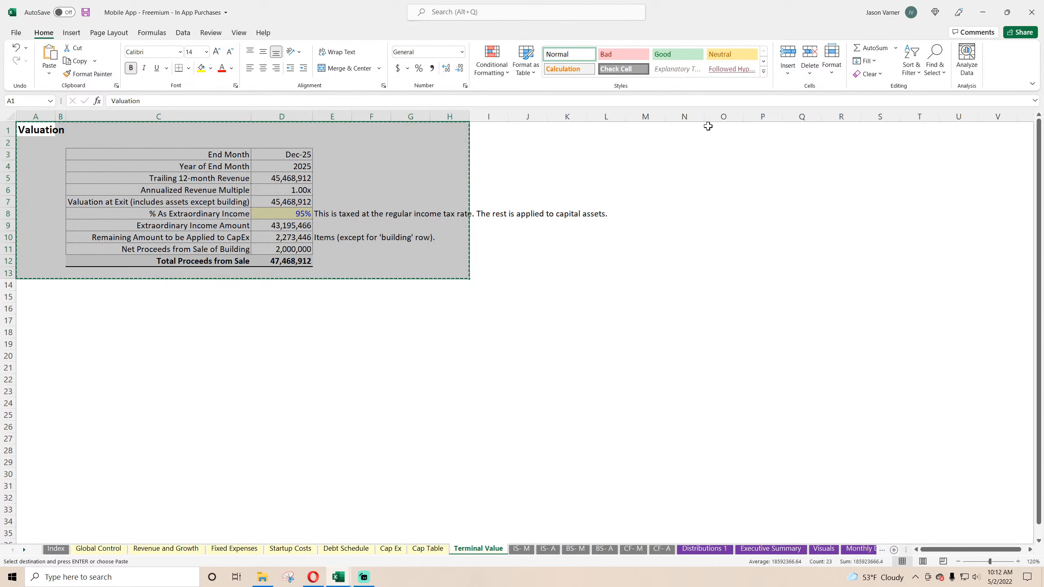
Step: Paste the copied valuation table into the empty Terminal Value sheet of Cleaning Service V2 at A1
click(984, 12)
click(31, 124)
right_click(32, 125)
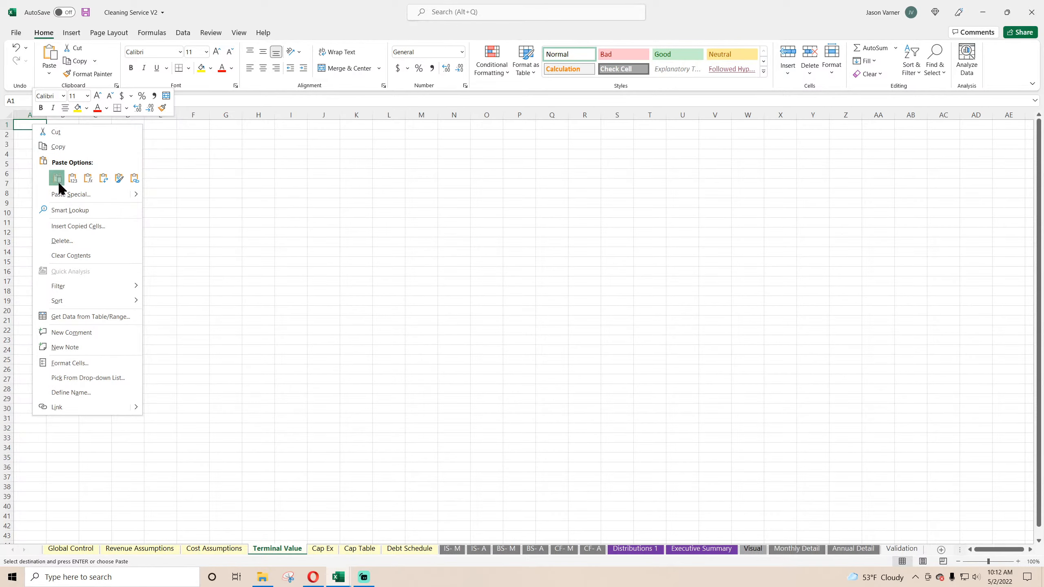
click(58, 182)
Step: With Cleaning Service V2 left on its Cap Ex sheet, copy A1:R26 from the Mobile App workbook's Cap Ex sheet
click(322, 548)
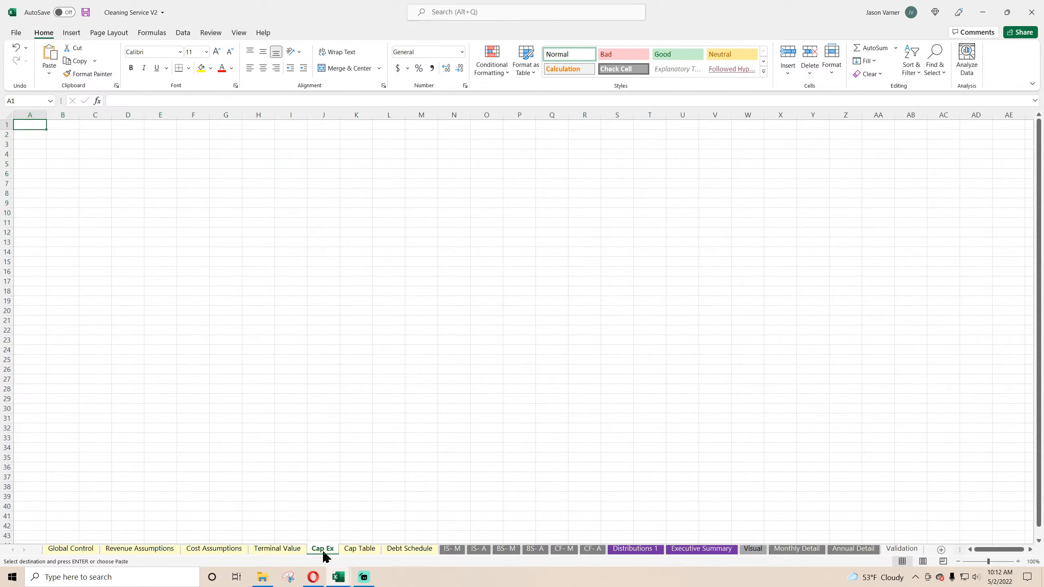
mouse_move(338, 577)
click(401, 535)
click(379, 548)
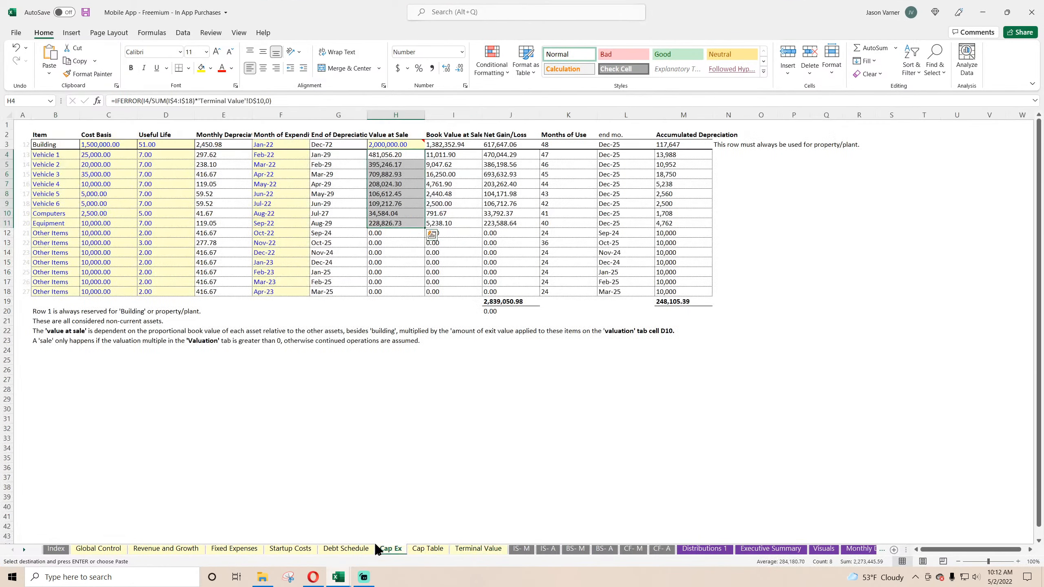
drag(26, 122, 873, 372)
right_click(619, 229)
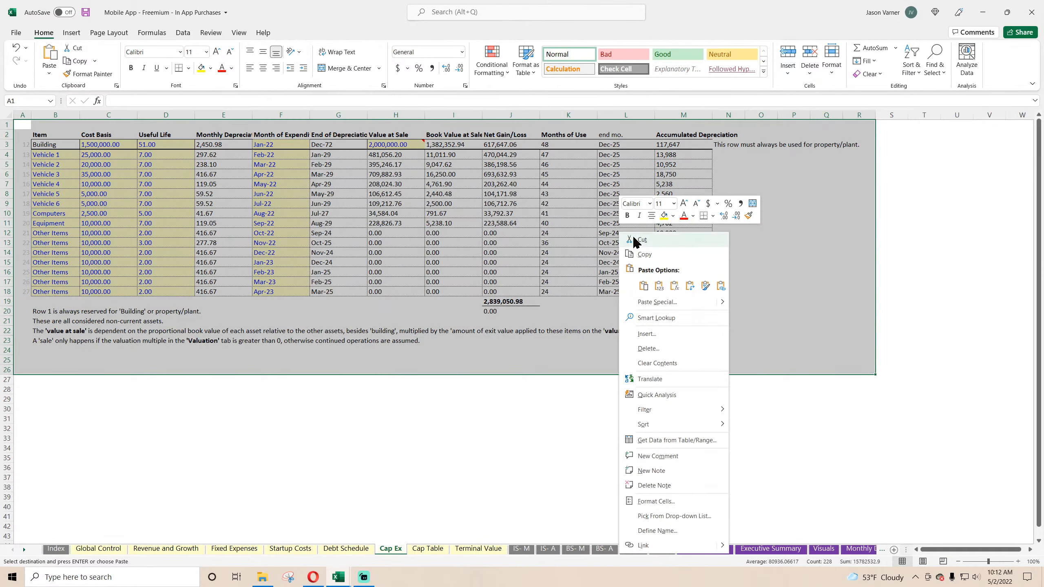
click(641, 248)
Step: Paste the copied asset schedule into the empty Cap Ex sheet of Cleaning Service V2 at A1
click(983, 12)
right_click(25, 124)
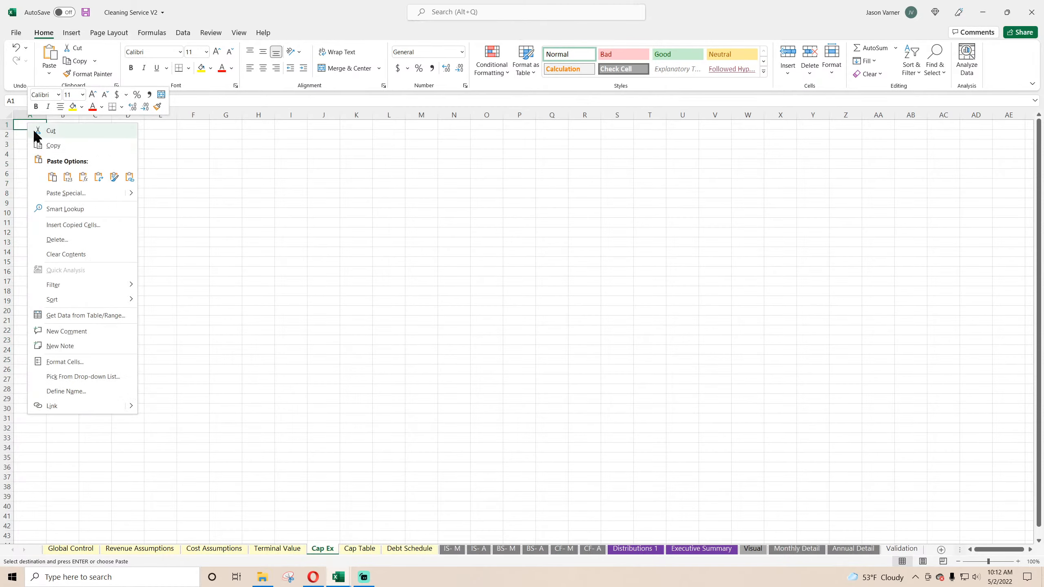
click(54, 179)
Step: Copy A1:T81, including the capitalization table and annual distribution summary, from the Mobile App workbook's Cap Table sheet
mouse_move(338, 577)
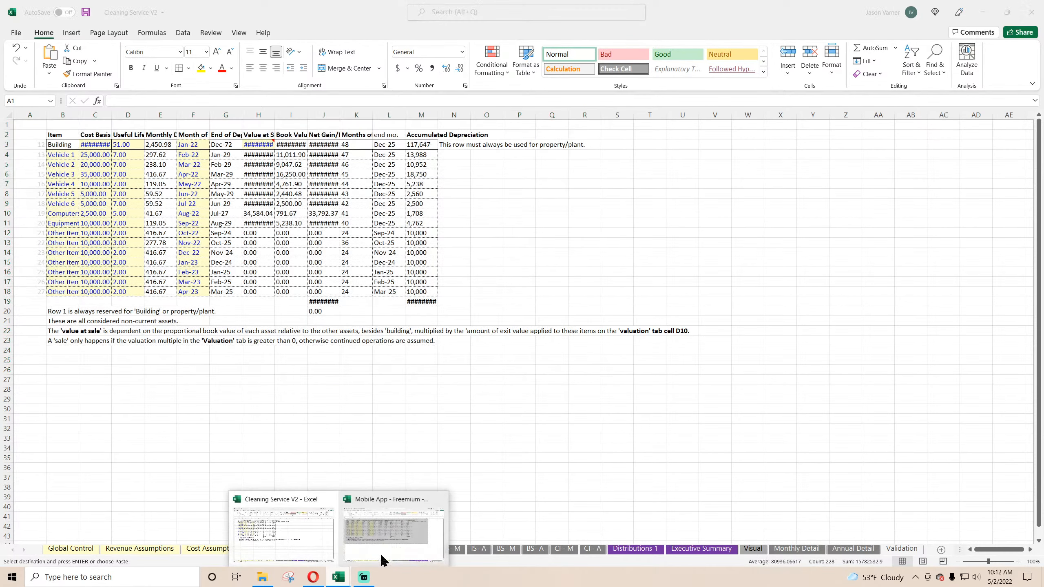
click(395, 549)
click(429, 550)
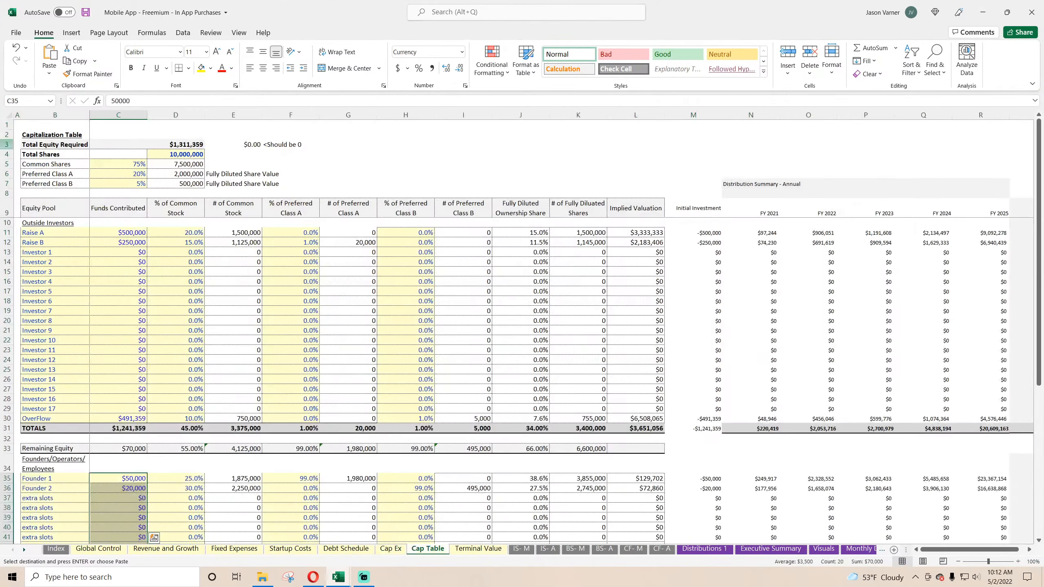
drag(17, 124, 917, 528)
right_click(495, 259)
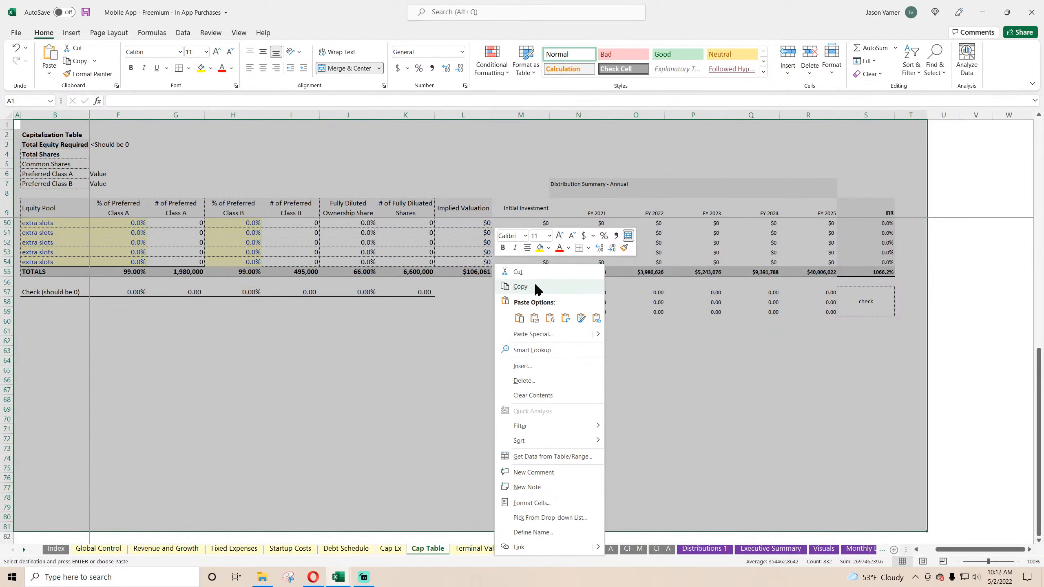
click(510, 288)
Step: Paste the copied capitalization table into the empty Cap Table sheet of Cleaning Service V2 at A1
click(982, 12)
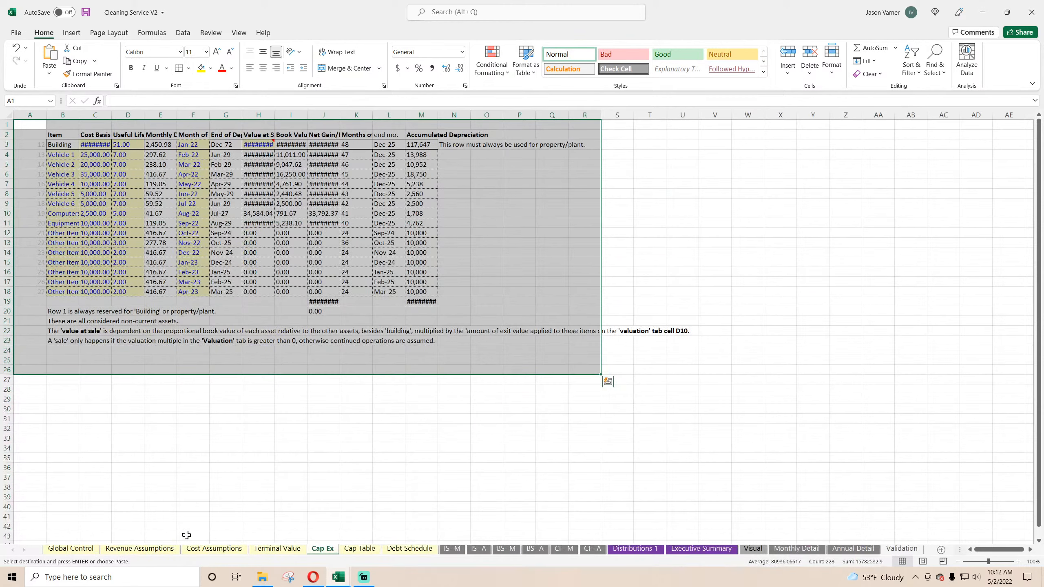
click(359, 550)
right_click(24, 123)
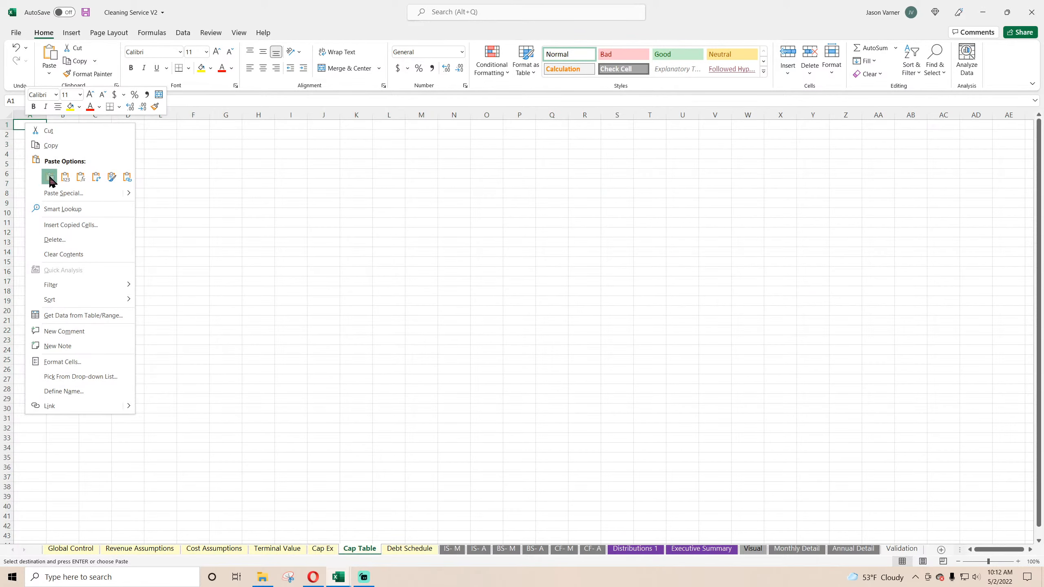
click(49, 177)
click(401, 549)
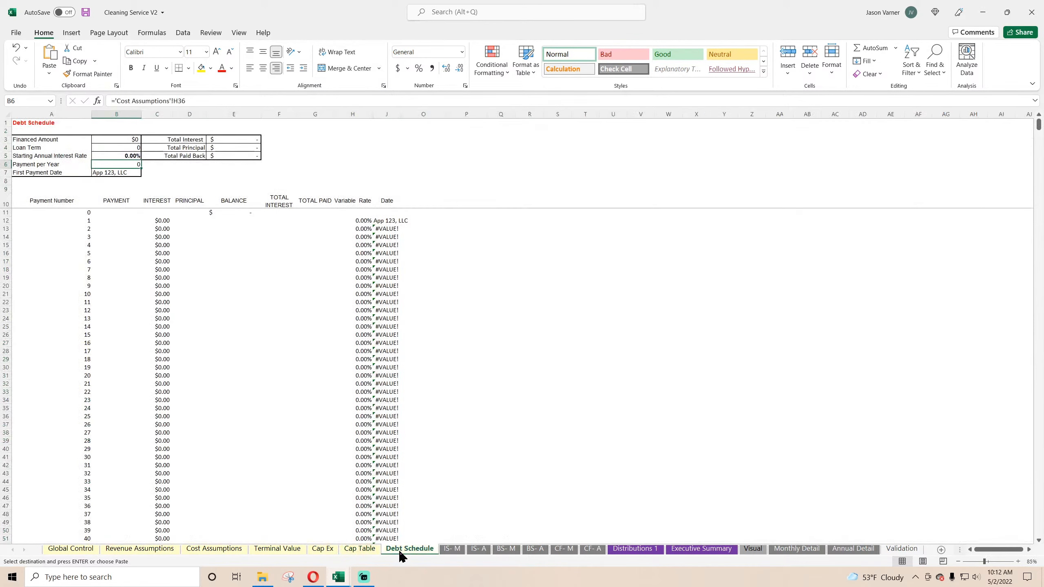
click(209, 277)
click(361, 550)
click(325, 549)
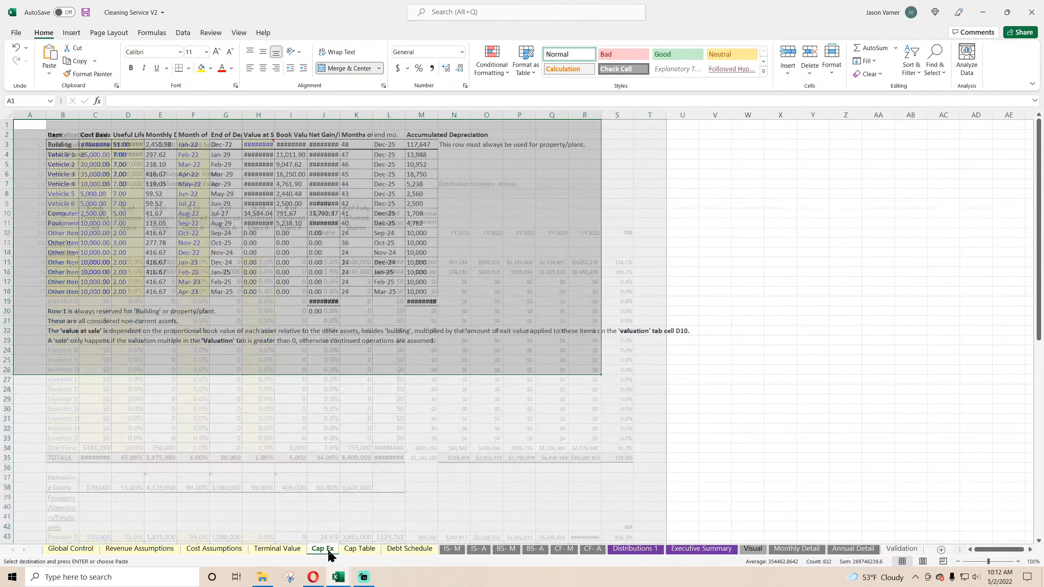
click(278, 549)
Step: With Cleaning Service V2 left on its IS- M sheet, copy the monthly income statement A1:BJ71 from the Mobile App workbook's IS- M sheet
click(448, 550)
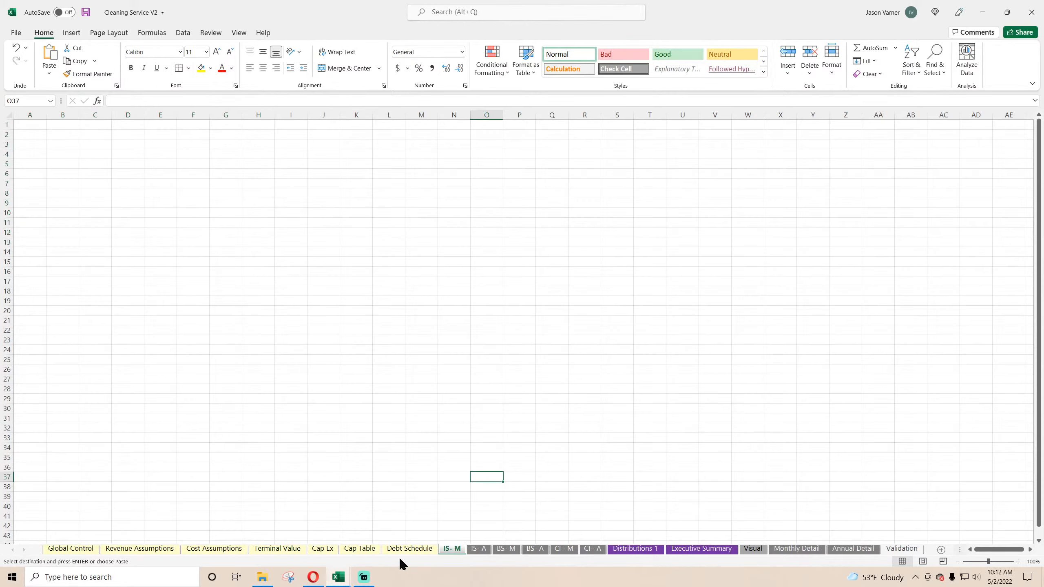
click(339, 577)
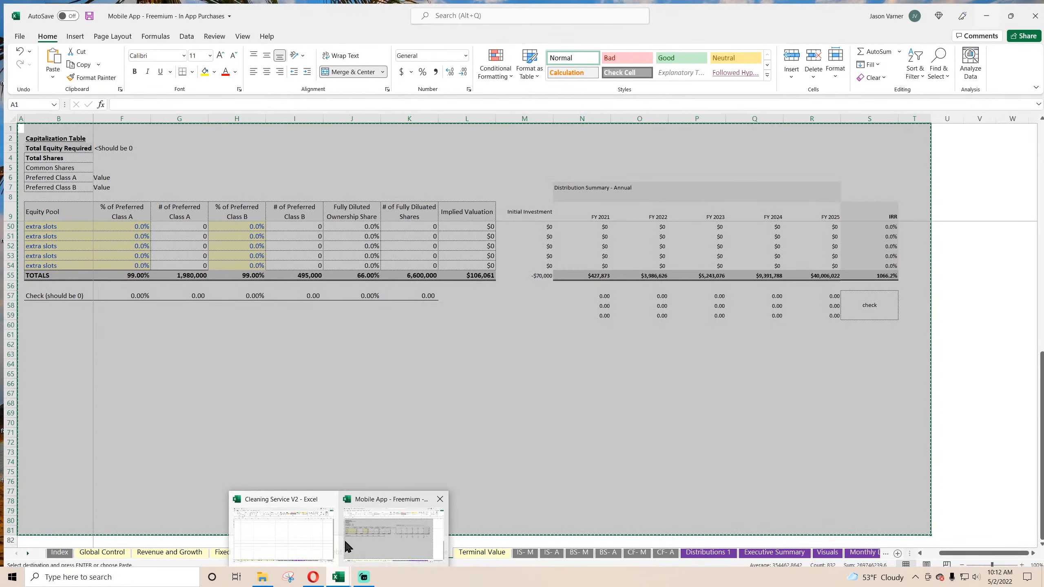
click(345, 542)
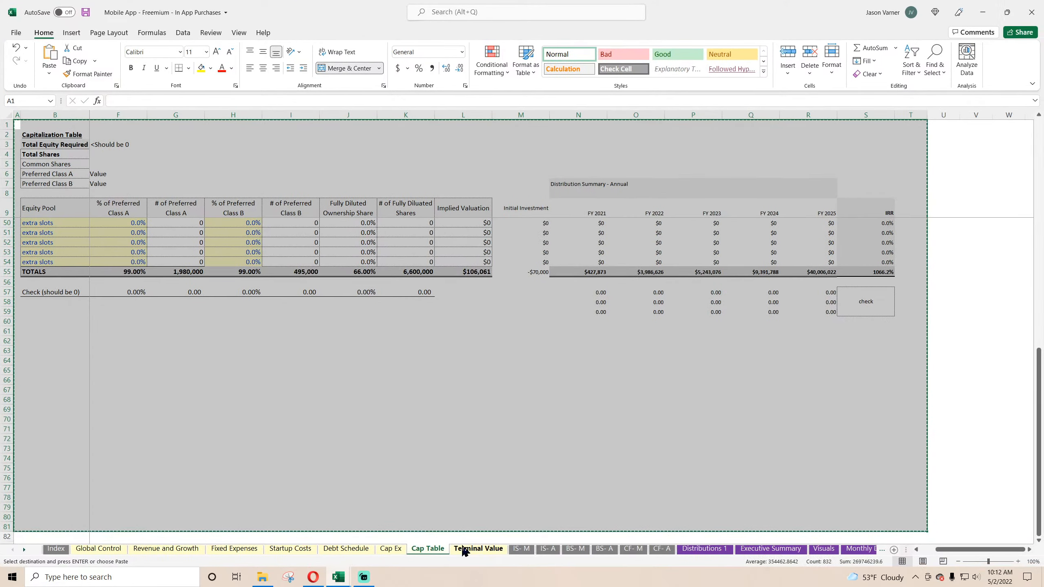
drag(44, 125, 937, 584)
right_click(616, 268)
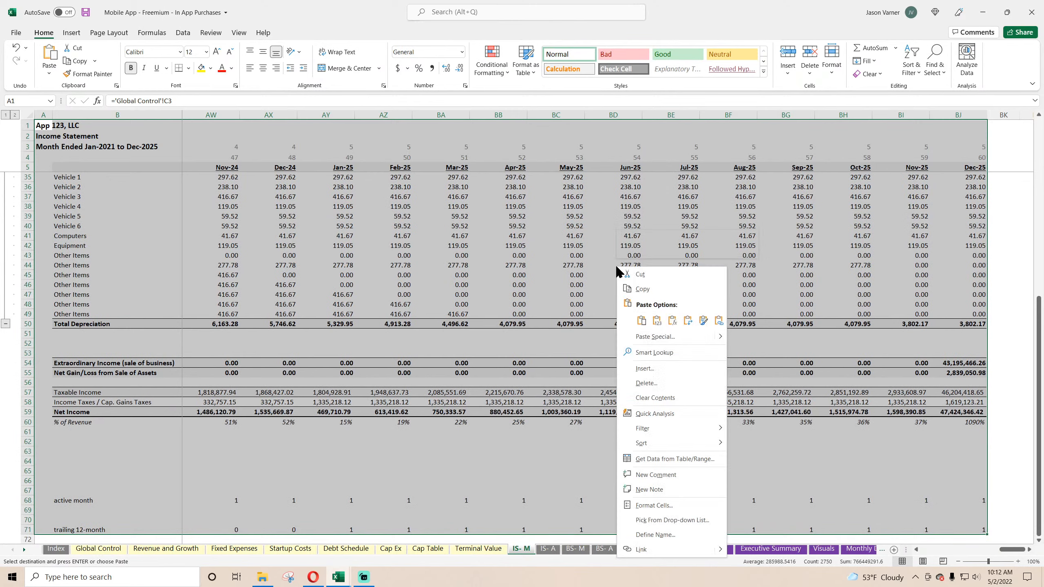
click(642, 289)
Step: Paste the copied monthly income statement into the empty IS- M sheet of Cleaning Service V2 at A1
click(983, 12)
right_click(25, 123)
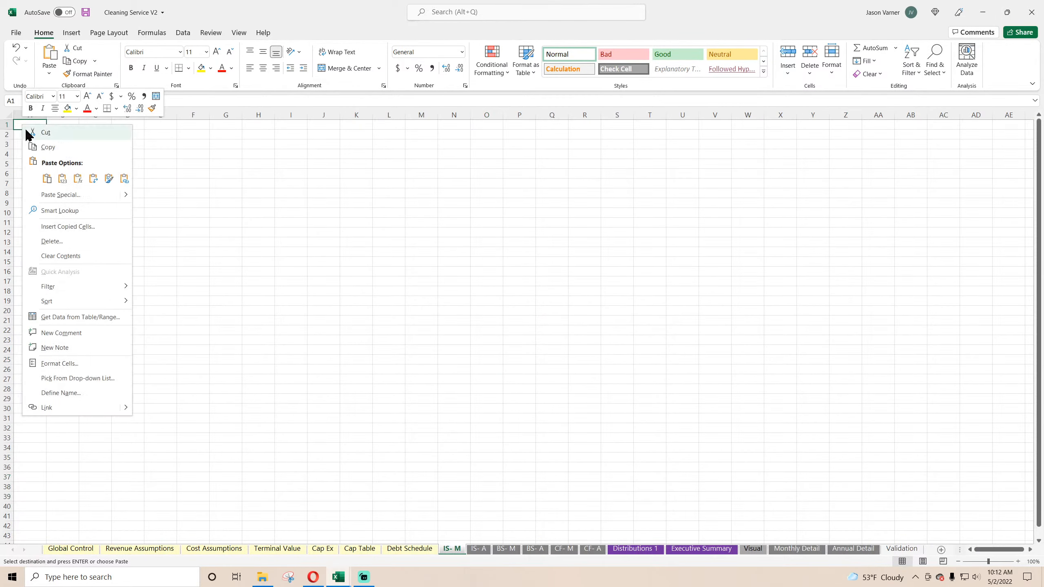
click(51, 177)
Step: Copy the annual income statement A1:I61 from the Mobile App workbook's IS- A sheet
mouse_move(337, 578)
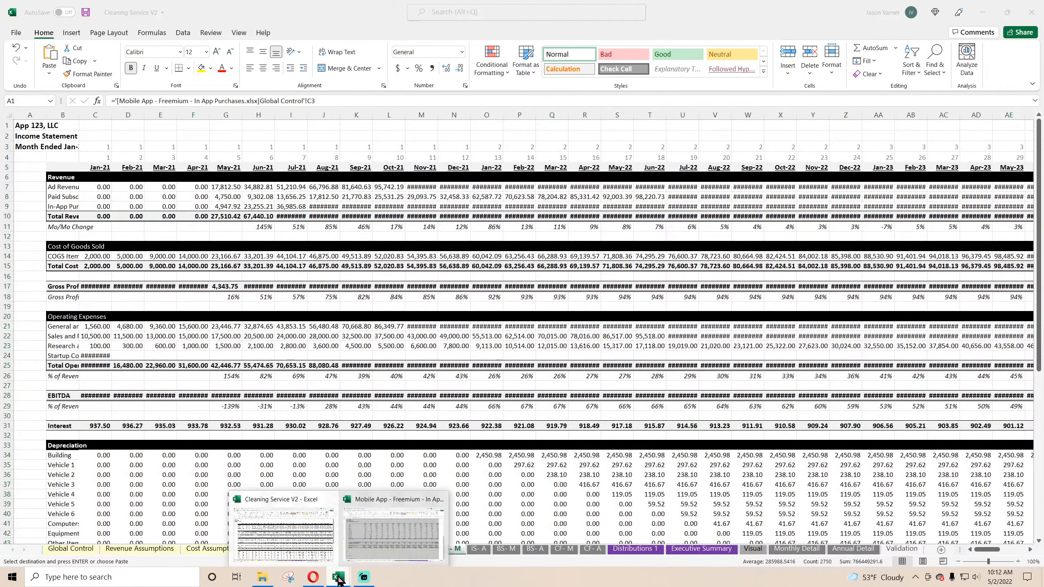
click(396, 530)
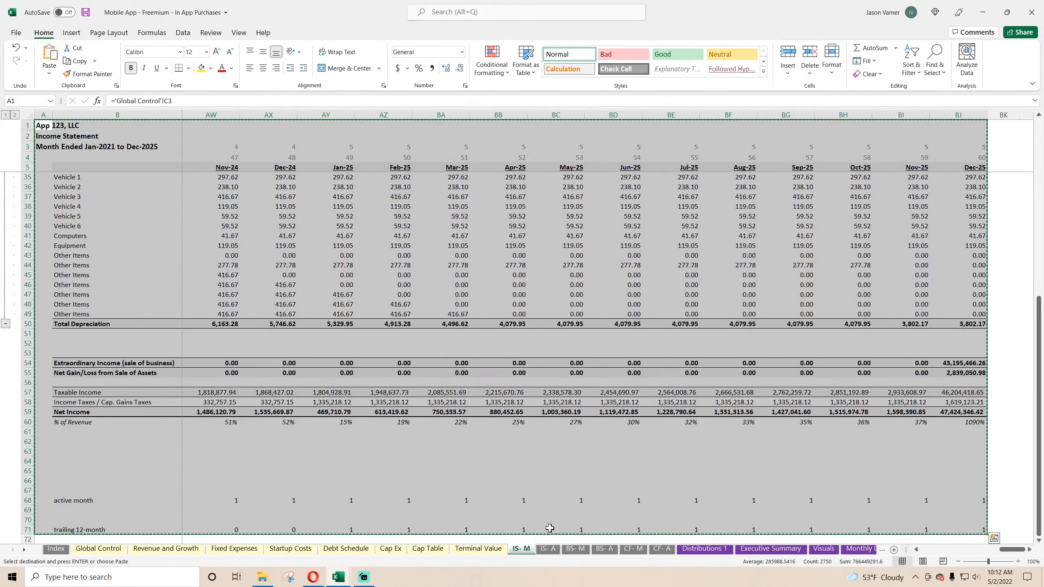
click(548, 549)
drag(41, 123, 478, 580)
right_click(299, 306)
click(329, 281)
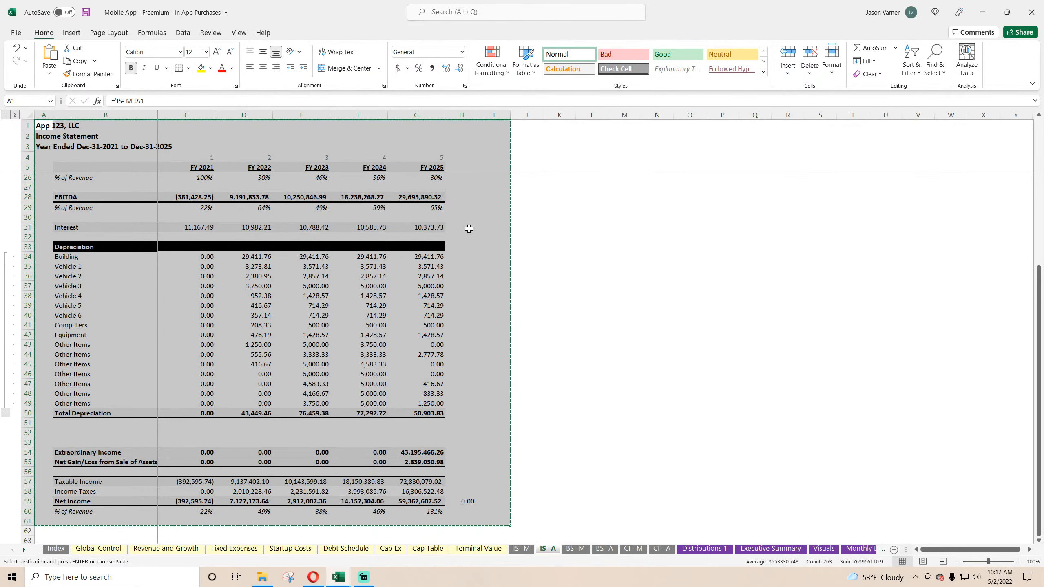
Step: Paste the copied annual income statement into the empty IS- A sheet of Cleaning Service V2 at A1
click(983, 13)
click(480, 549)
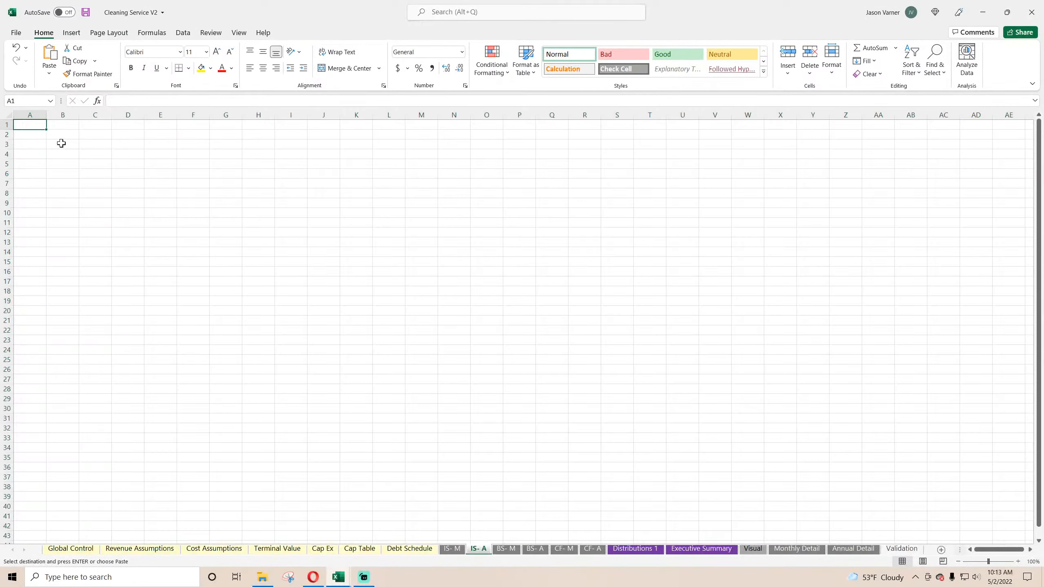
right_click(35, 125)
click(59, 178)
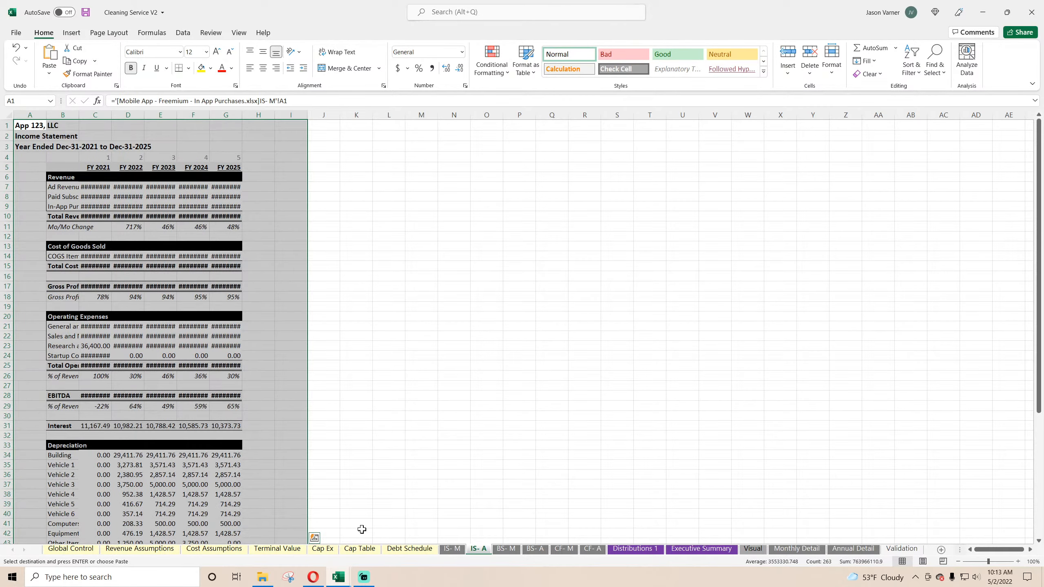
Step: Copy the monthly balance sheet A1:BJ60 from the Mobile App workbook's BS- M sheet
mouse_move(337, 577)
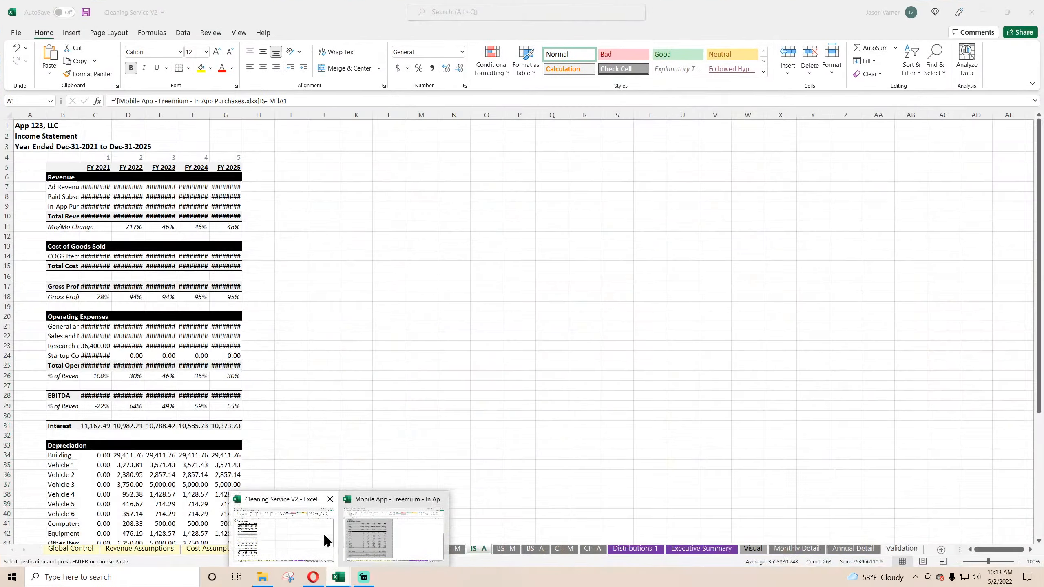
click(377, 537)
click(577, 552)
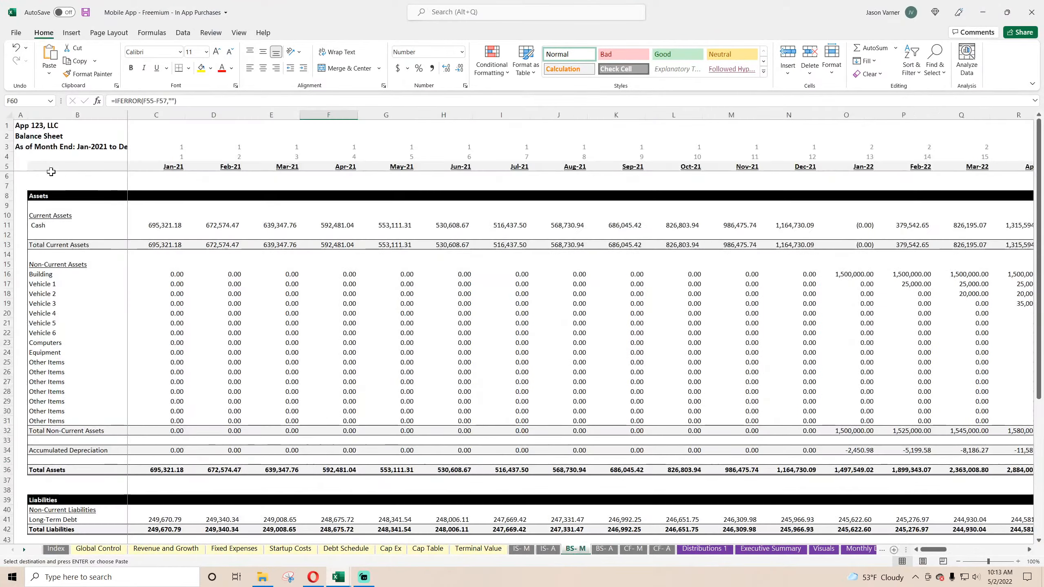
drag(21, 126, 961, 252)
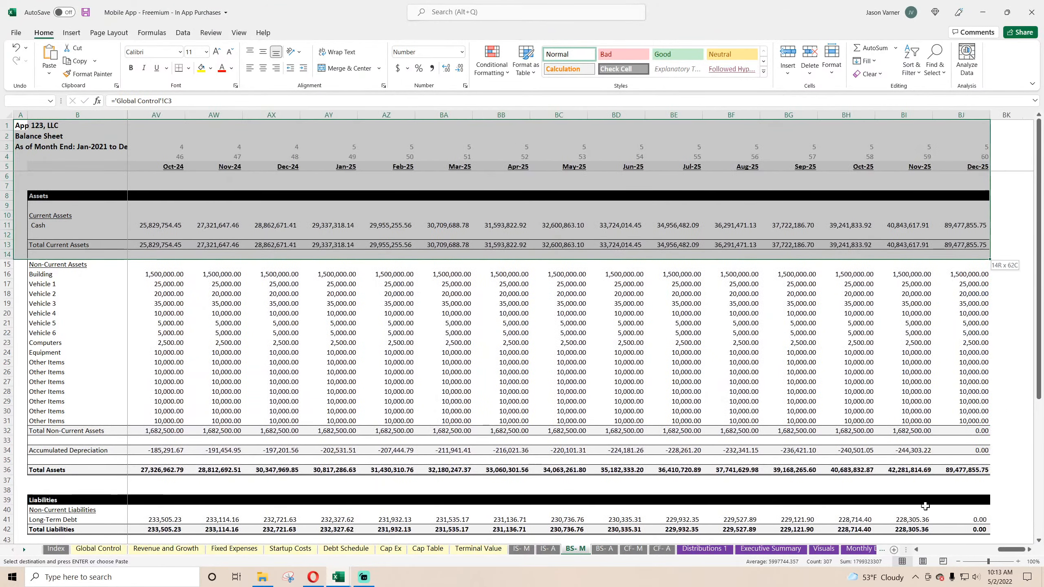
drag(925, 506, 970, 566)
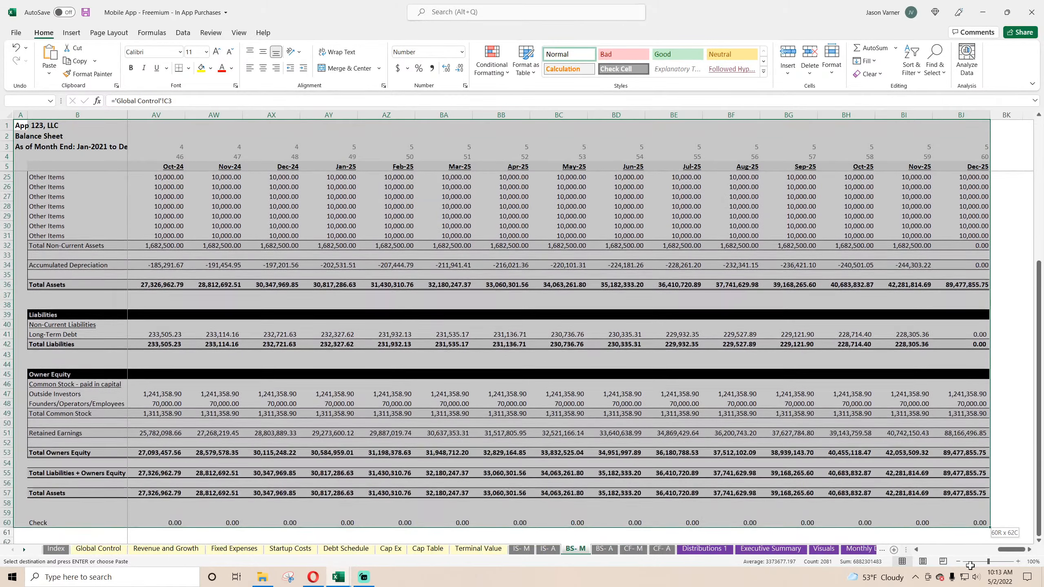
right_click(583, 205)
click(620, 225)
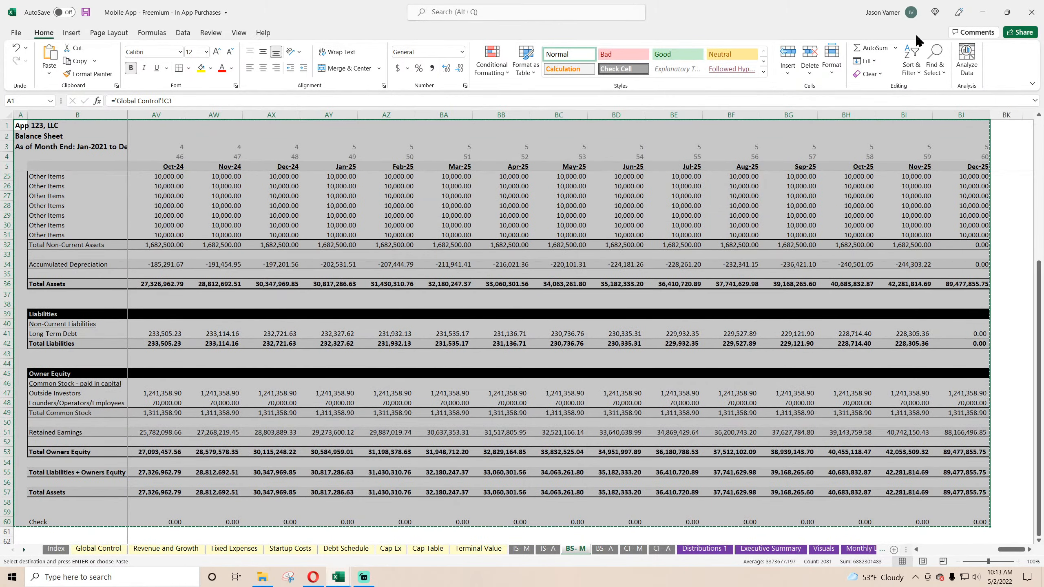
Step: Paste the copied monthly balance sheet into the empty BS- M sheet of Cleaning Service V2 at A1
click(981, 13)
click(505, 550)
right_click(29, 124)
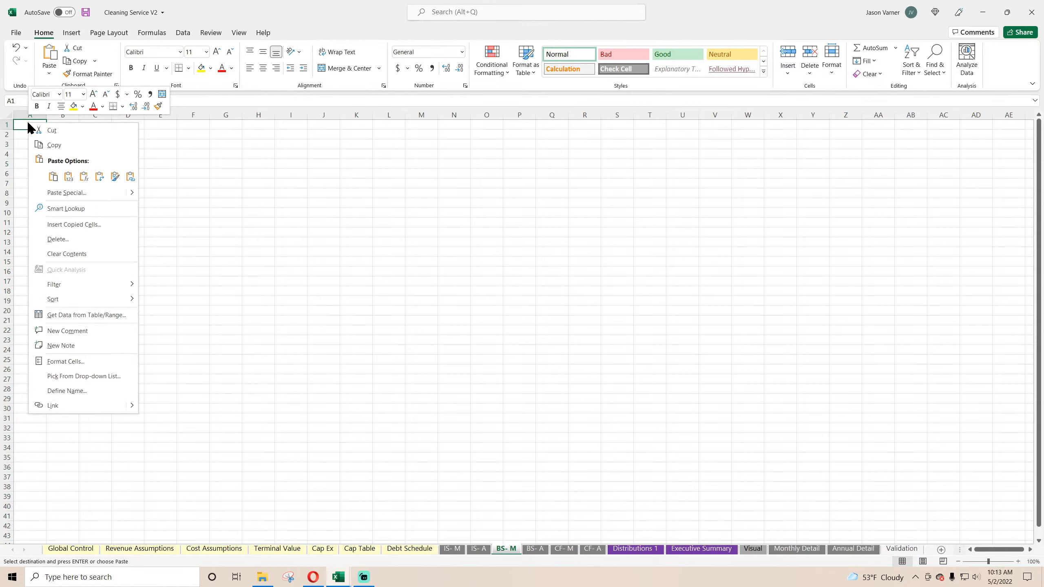
click(55, 180)
Step: Copy the annual balance sheet A1:I60 from the Mobile App workbook's BS- A sheet
mouse_move(336, 577)
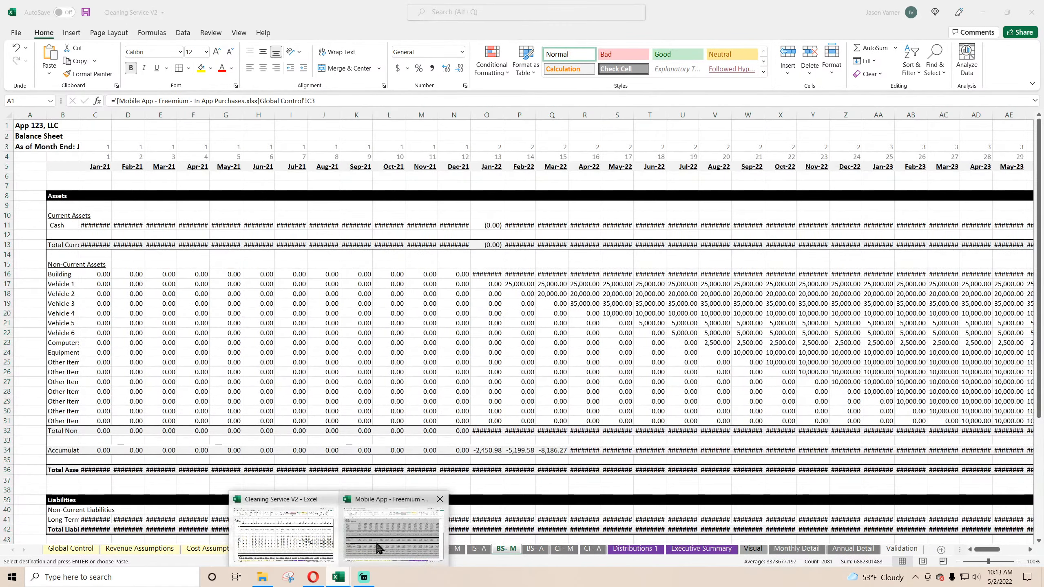
click(382, 538)
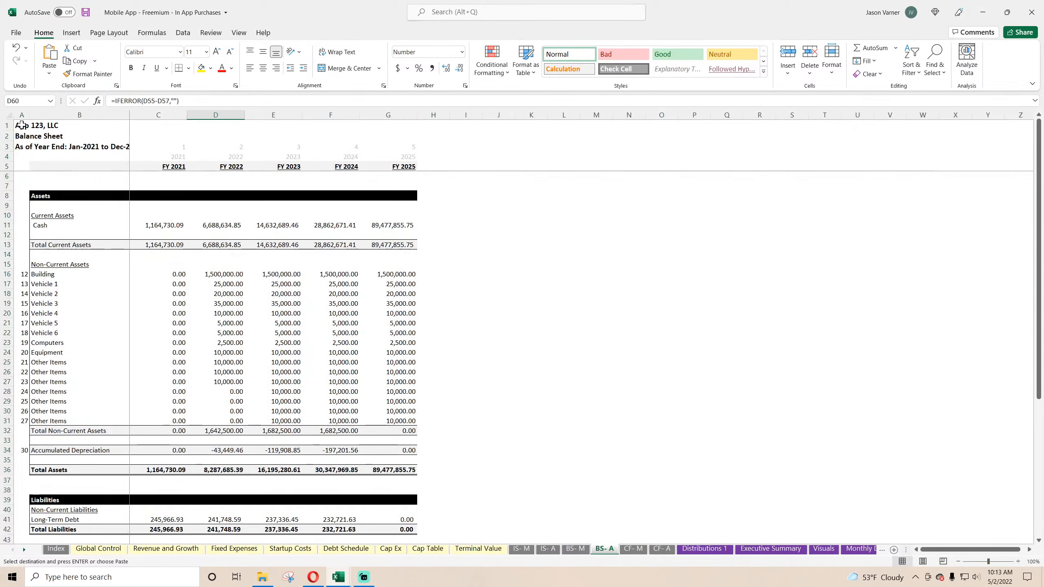
drag(21, 125, 477, 576)
right_click(272, 214)
click(301, 244)
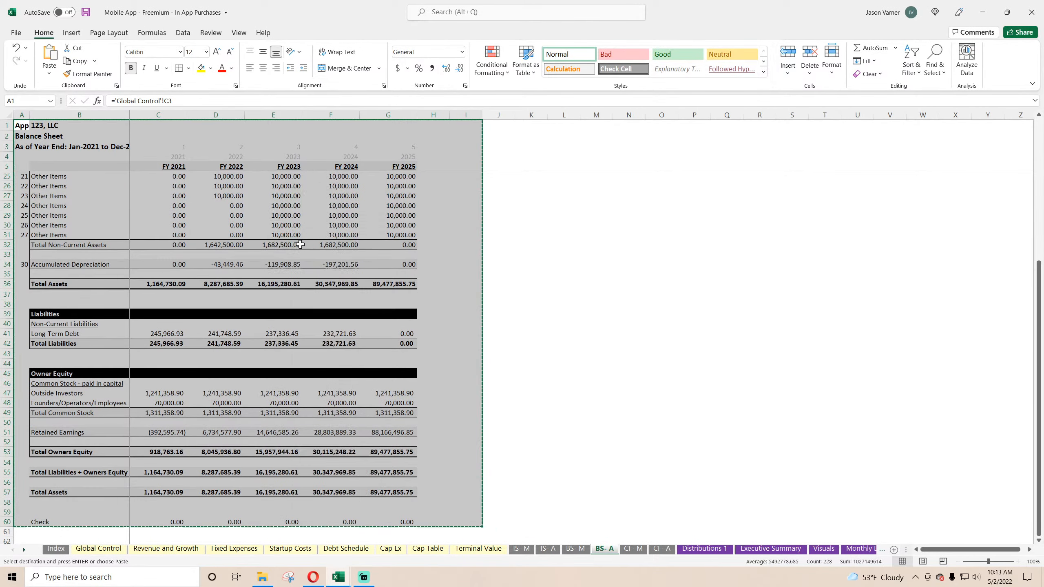
Step: Paste the copied annual balance sheet into the BS- A sheet of Cleaning Service V2 at A1
click(982, 13)
click(535, 548)
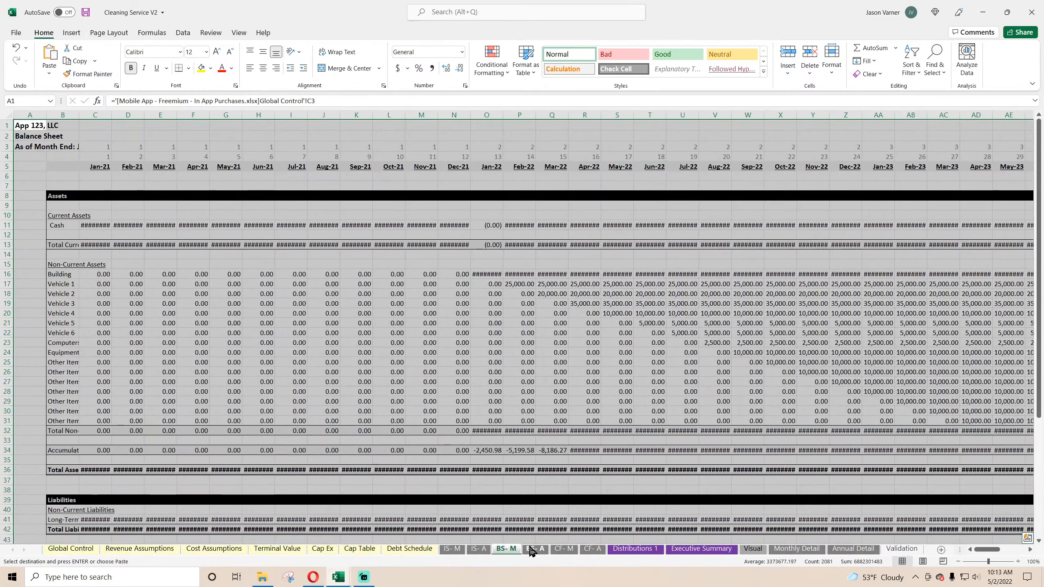
right_click(28, 124)
click(48, 177)
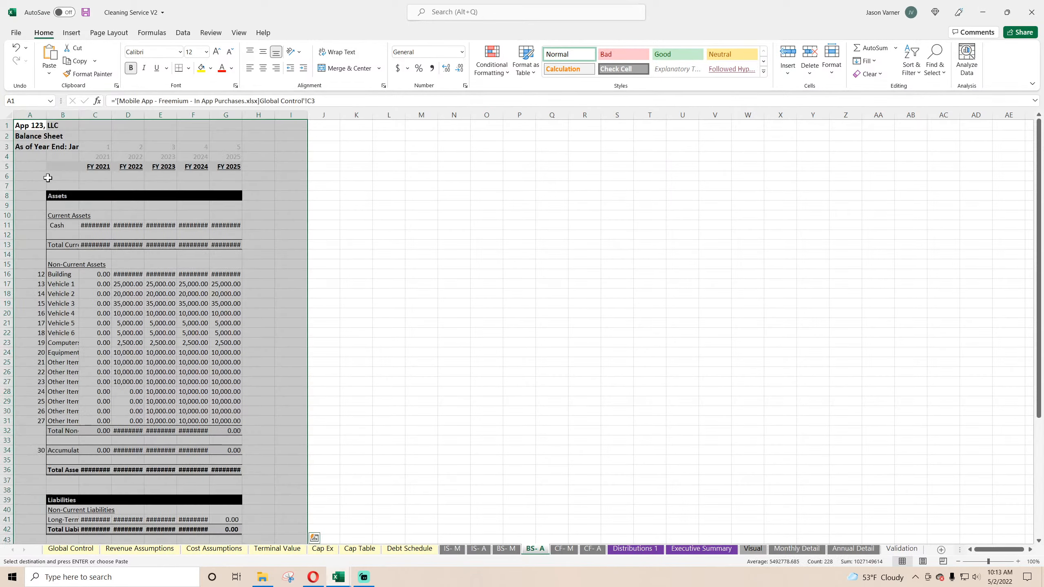
Step: Copy the monthly statement of cash flows A1:BK29 from the Mobile App workbook's CF- M sheet
click(339, 582)
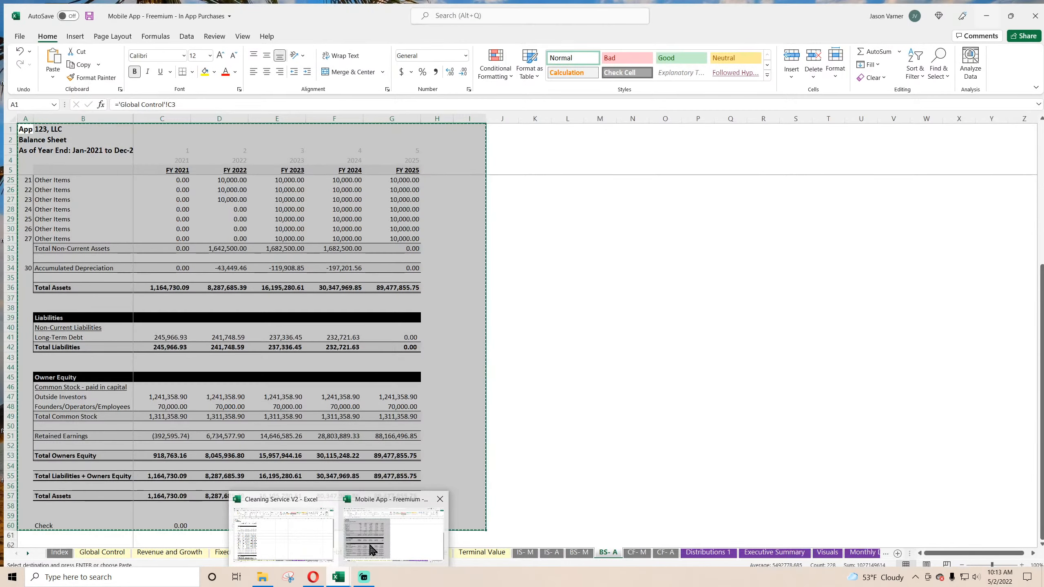
click(370, 534)
click(633, 549)
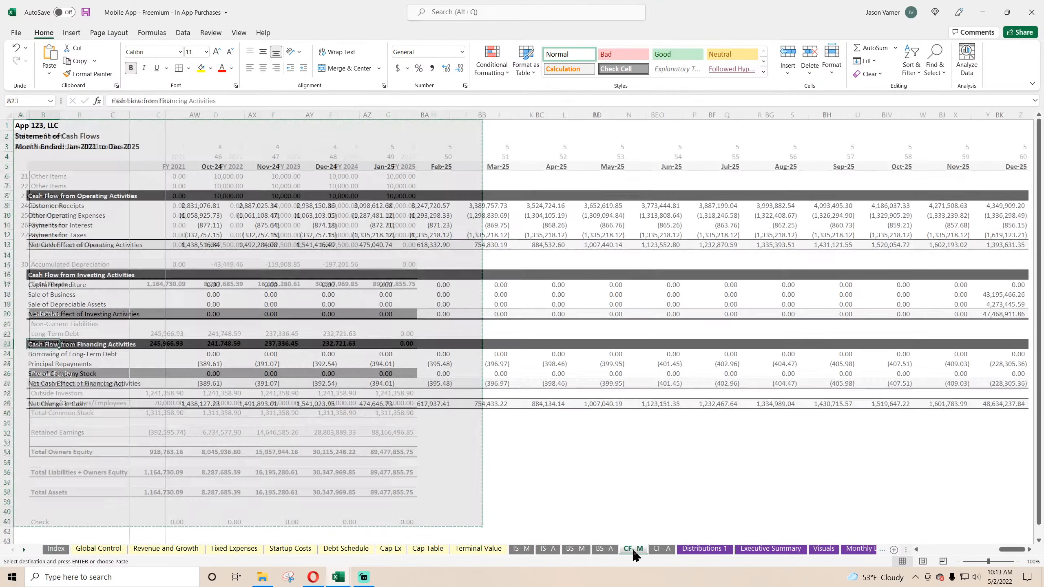
drag(20, 125, 954, 408)
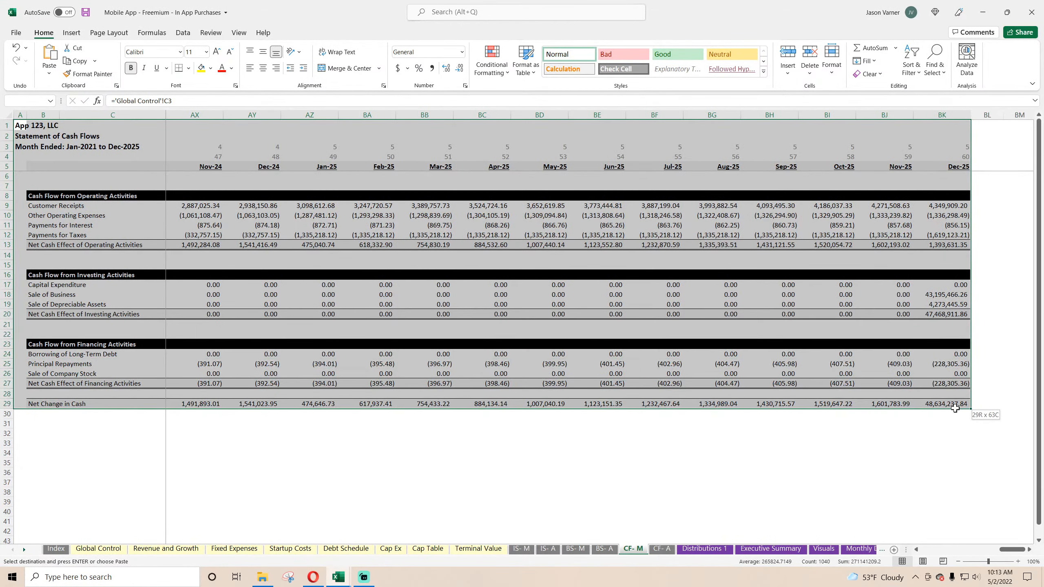
right_click(686, 231)
click(725, 255)
Step: Paste the copied monthly cash flow statement into the CF- M sheet of Cleaning Service V2 at A1
click(983, 12)
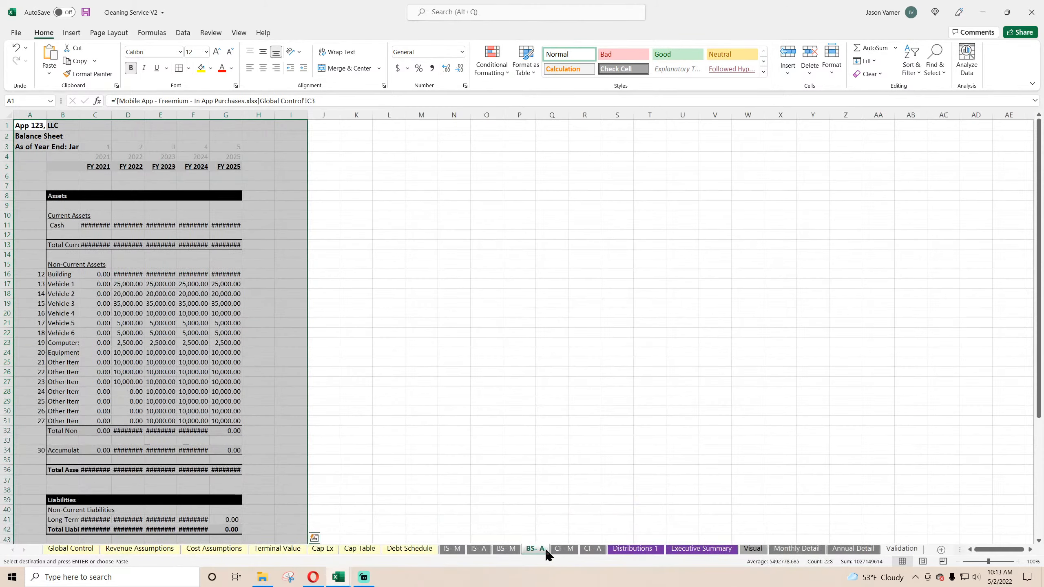
click(563, 550)
right_click(23, 124)
click(52, 176)
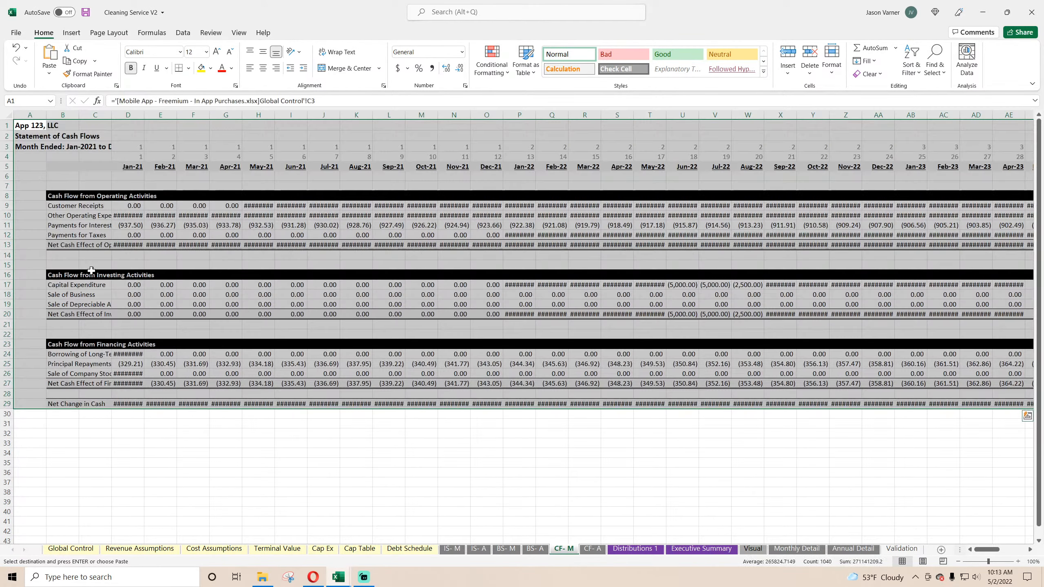
Step: Copy the annual statement of cash flows A1:J31 from the Mobile App workbook's CF- A sheet
mouse_move(341, 562)
click(413, 543)
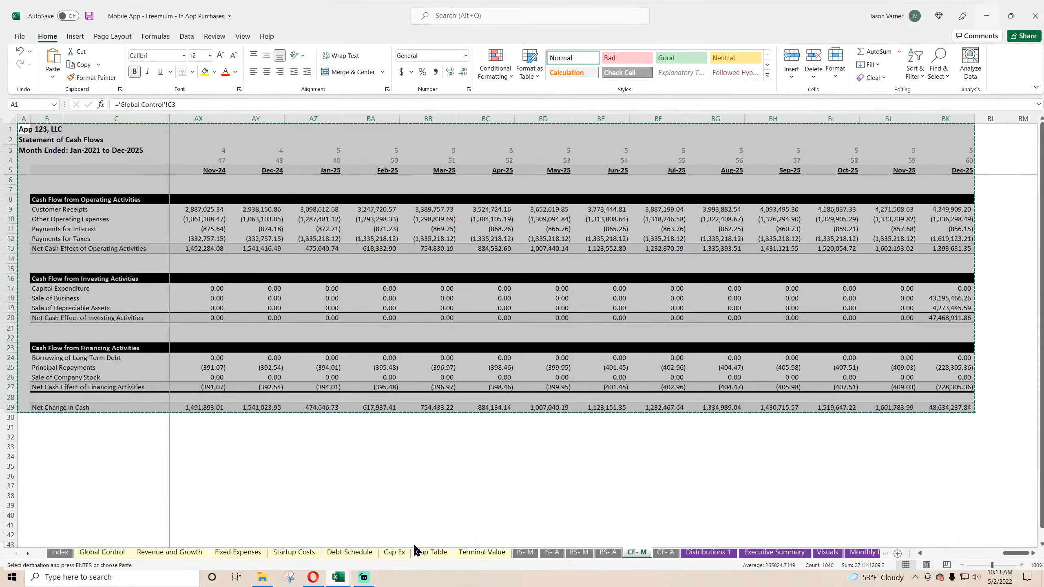
click(662, 549)
drag(19, 125, 506, 427)
right_click(270, 238)
click(294, 260)
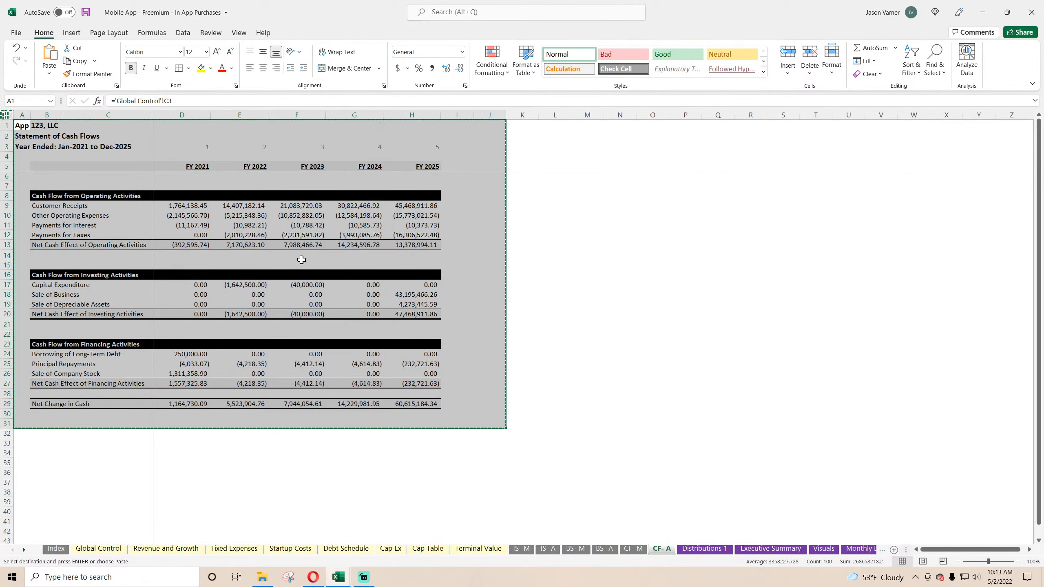
Step: Paste the copied annual cash flow statement into the empty CF- A sheet of Cleaning Service V2 at A1
click(982, 13)
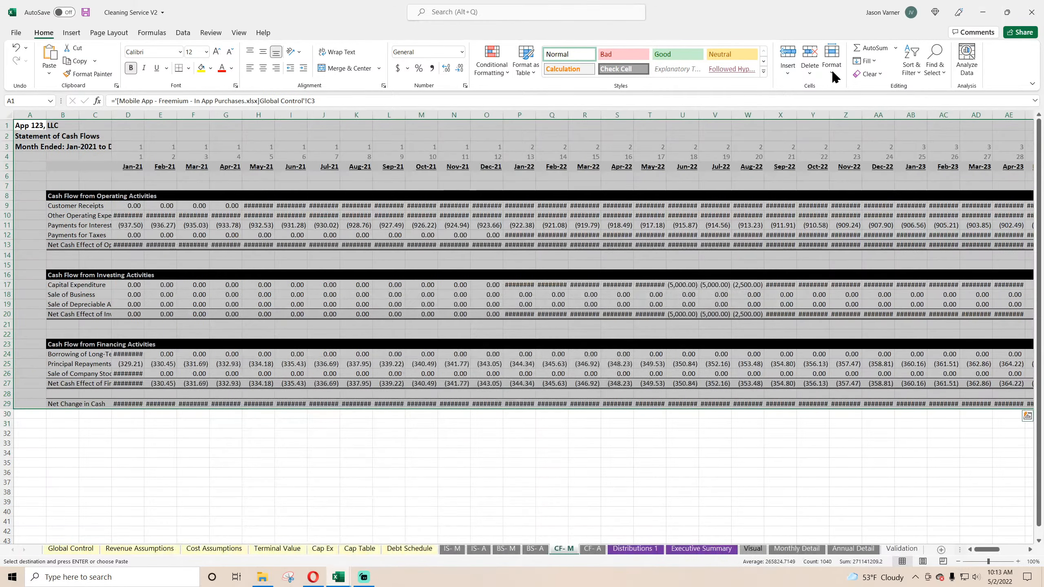
click(593, 548)
right_click(36, 126)
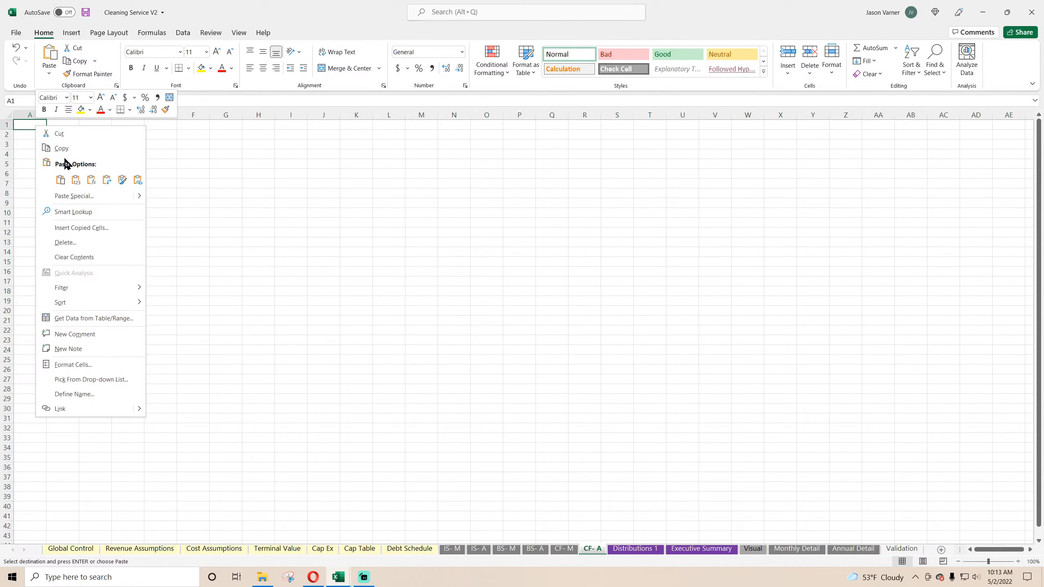
click(59, 179)
click(531, 355)
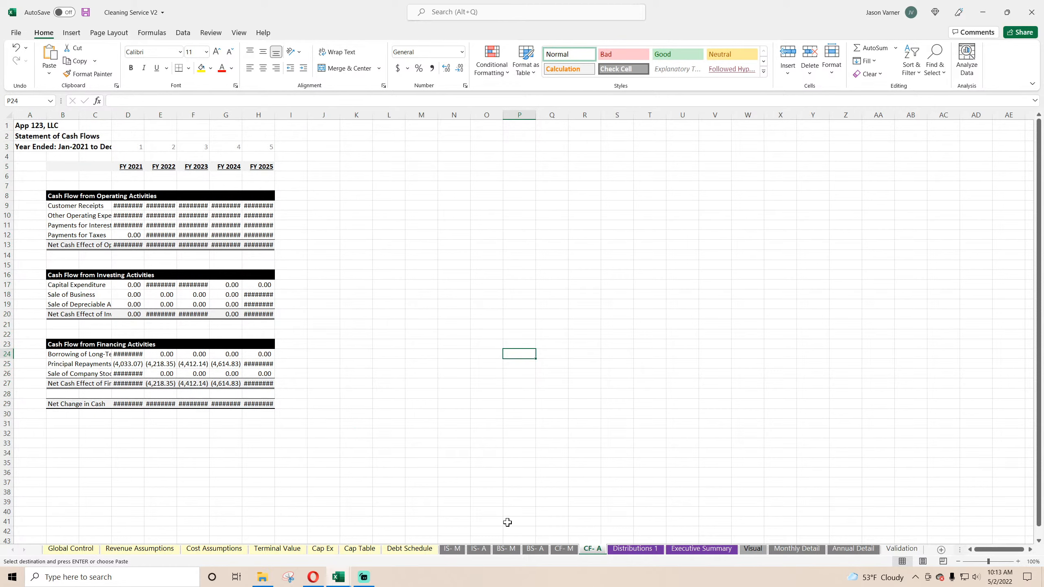
Step: Copy the Contribution & Distribution Summary A1:G30 from the Mobile App workbook's Distributions 1 sheet
mouse_move(338, 577)
click(390, 531)
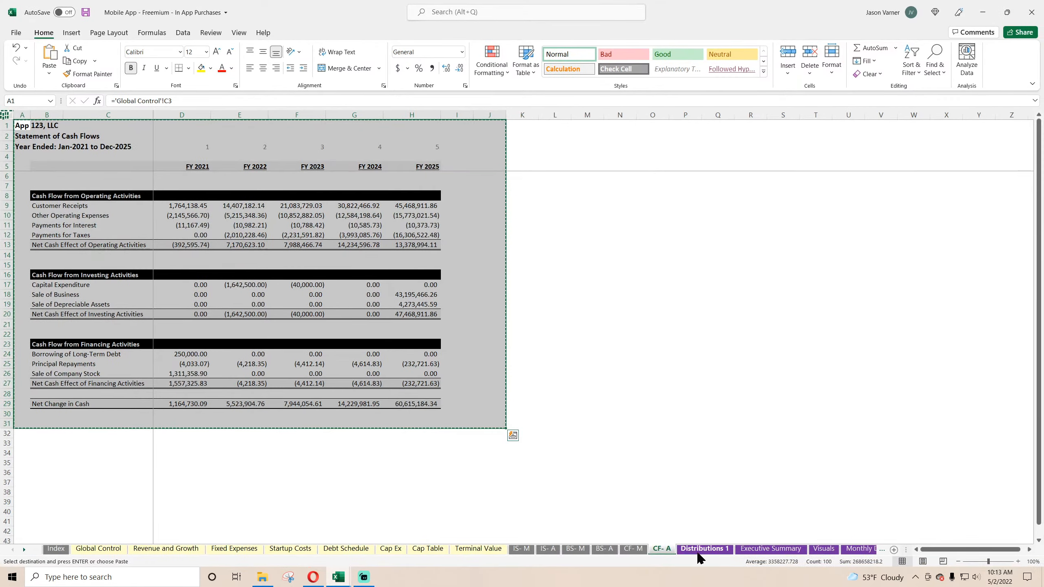
drag(15, 127, 493, 416)
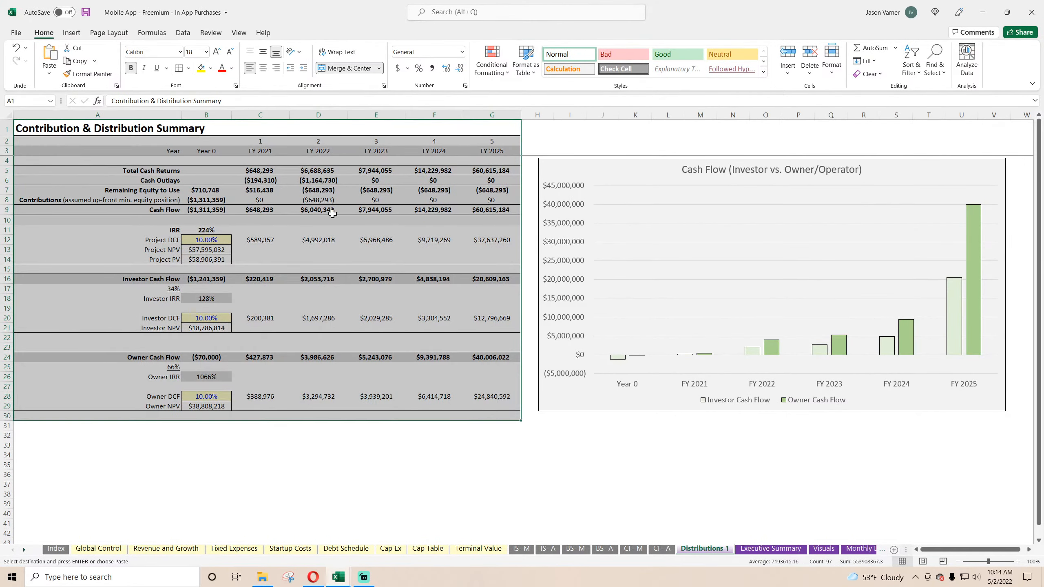
right_click(324, 185)
click(341, 210)
Step: Paste the copied summary at A1 of Distributions 1 in Cleaning Service V2, replacing the existing Returns Summary data
click(982, 12)
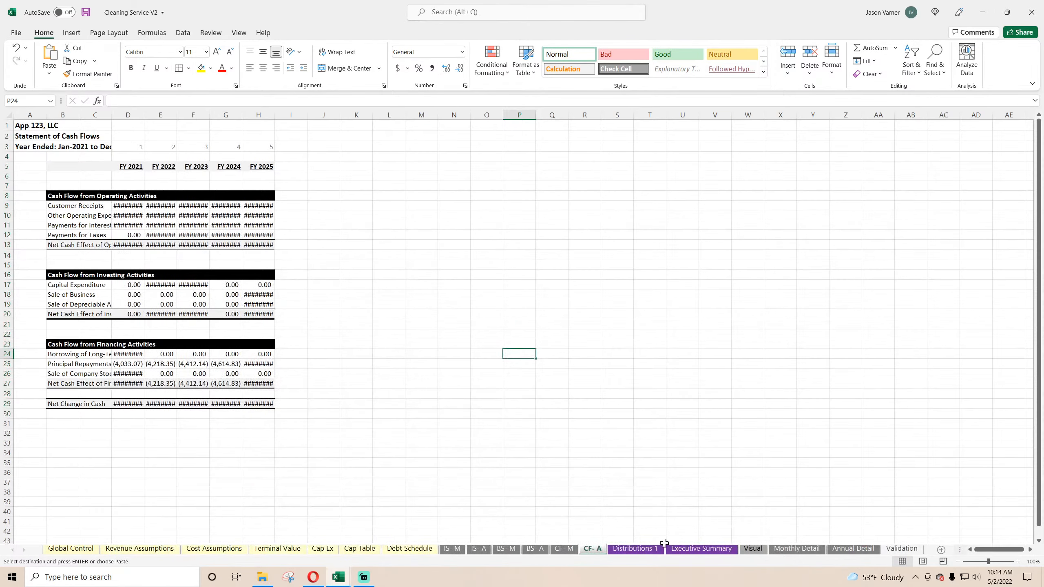
click(647, 548)
right_click(22, 127)
click(44, 183)
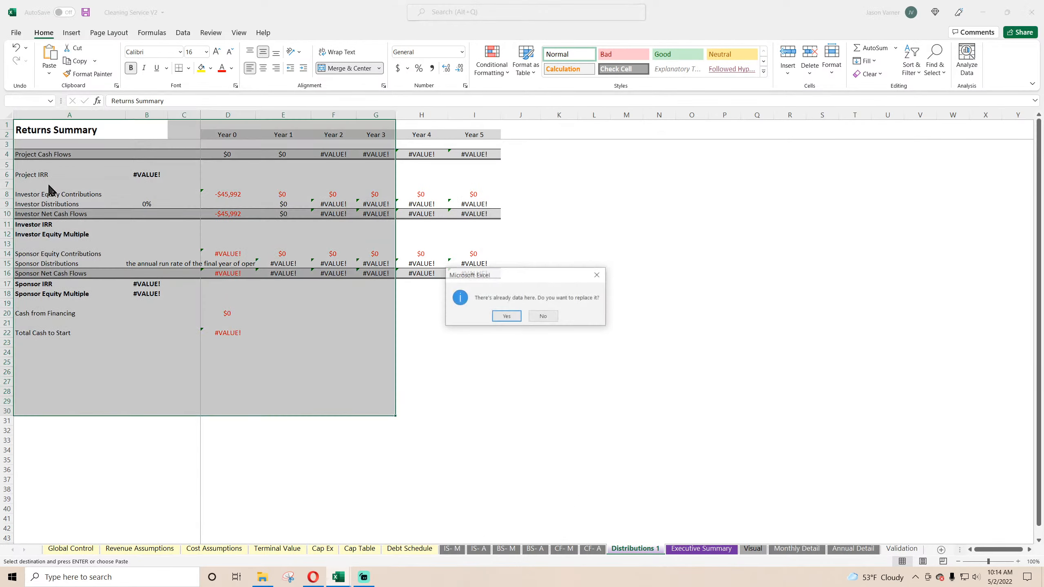
click(506, 315)
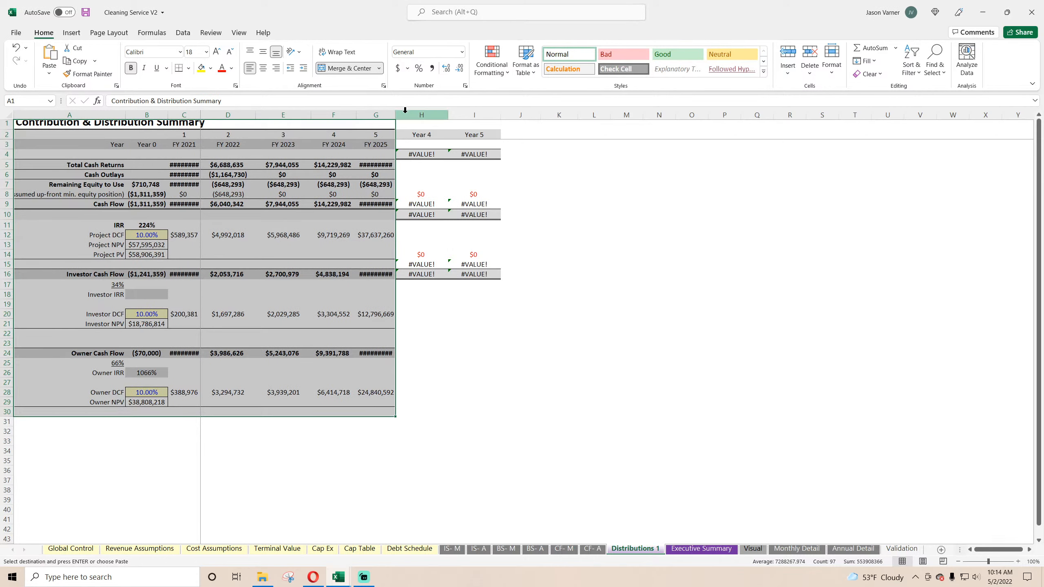
Step: Clear the leftover contents and formatting of columns H to N on Distributions 1 and autofit the height of row 1
drag(405, 110, 659, 114)
click(867, 73)
click(883, 88)
click(757, 242)
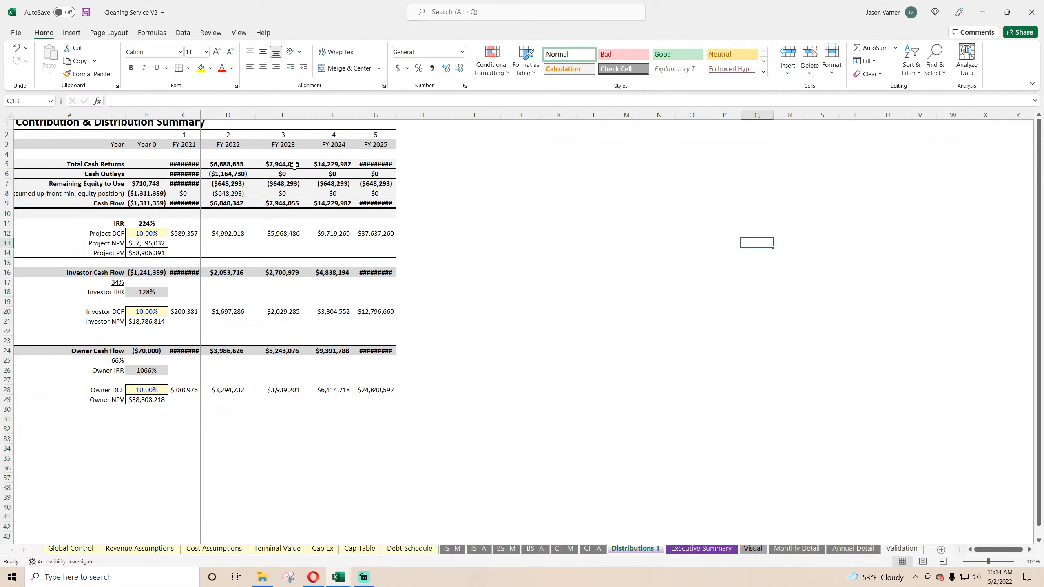
double_click(7, 130)
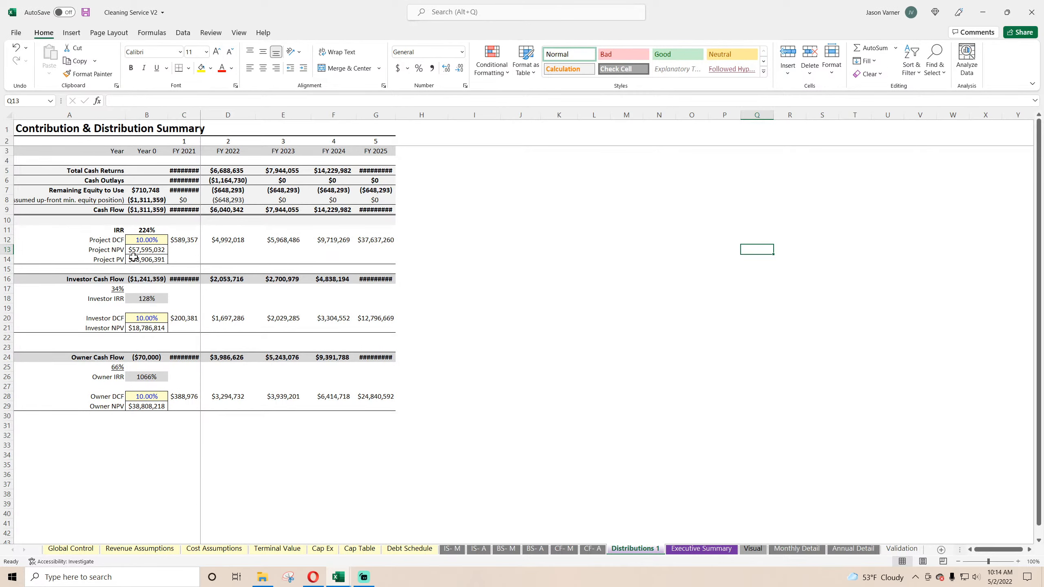
Step: Copy the 5-Year Project Summary A1:I60 from the Mobile App workbook's Executive Summary sheet
mouse_move(338, 577)
click(402, 544)
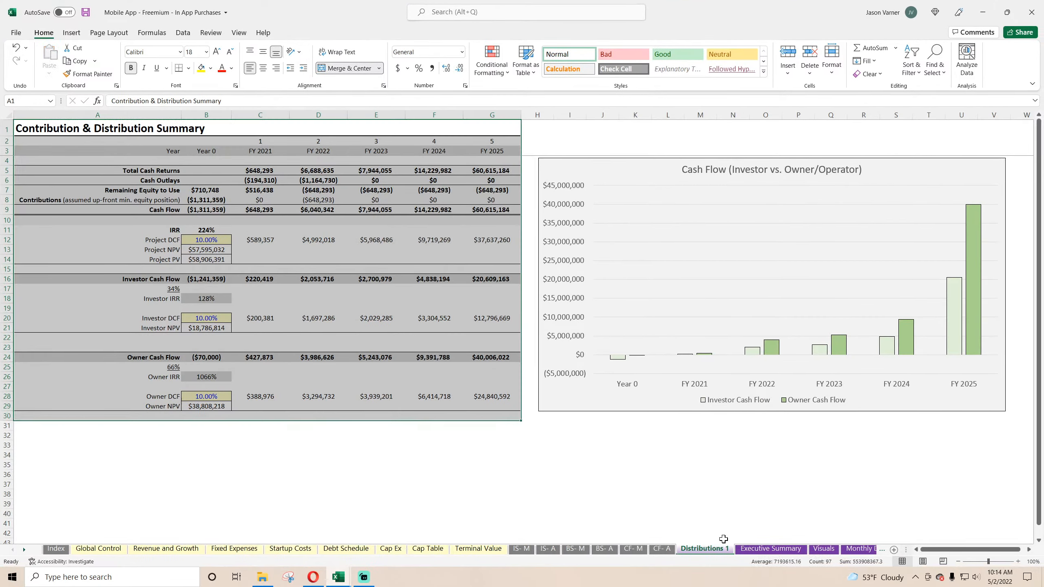
click(783, 550)
drag(33, 137, 544, 582)
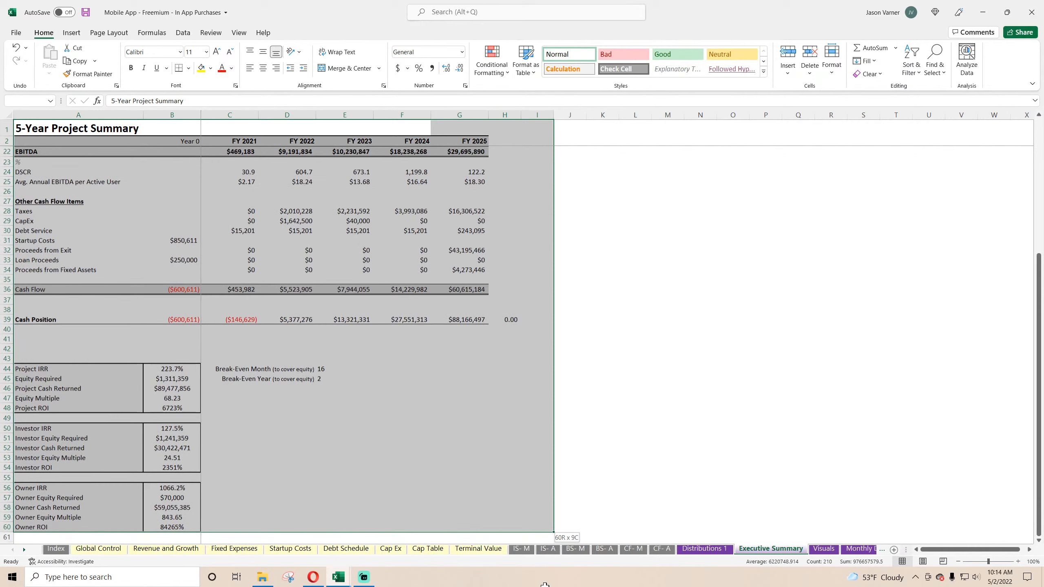
right_click(339, 250)
click(370, 275)
Step: Paste the copied 5-Year Project Summary at A1 of Distributions 1 in Cleaning Service V2, replacing the existing data
key(ctrl+Tab)
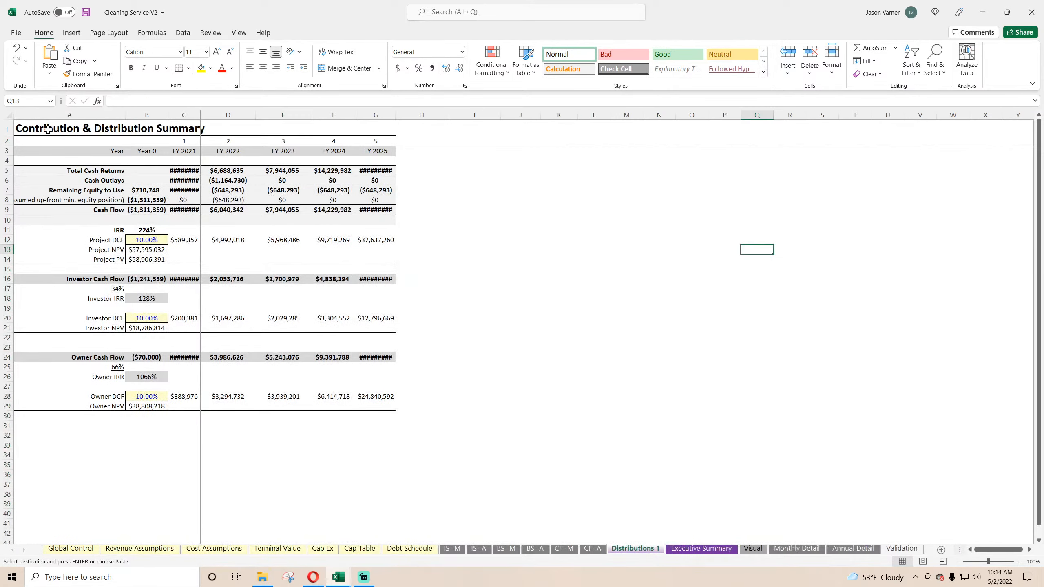
right_click(23, 130)
click(46, 182)
click(505, 315)
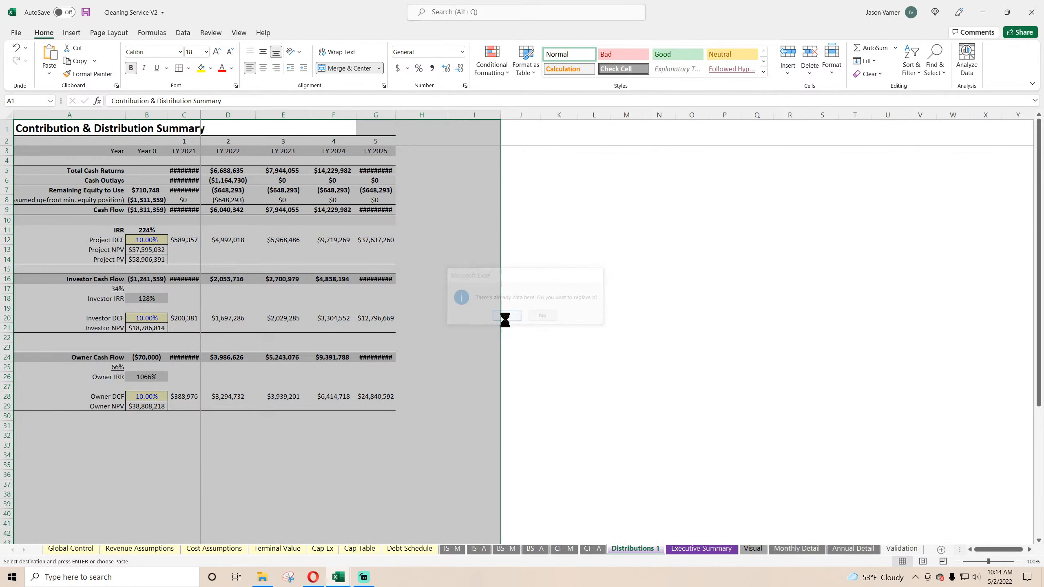
Step: Examine the pasted 5-Year Project Summary, including its cash position, break-even and IRR sections
click(418, 169)
scroll(320, 349, down, 7)
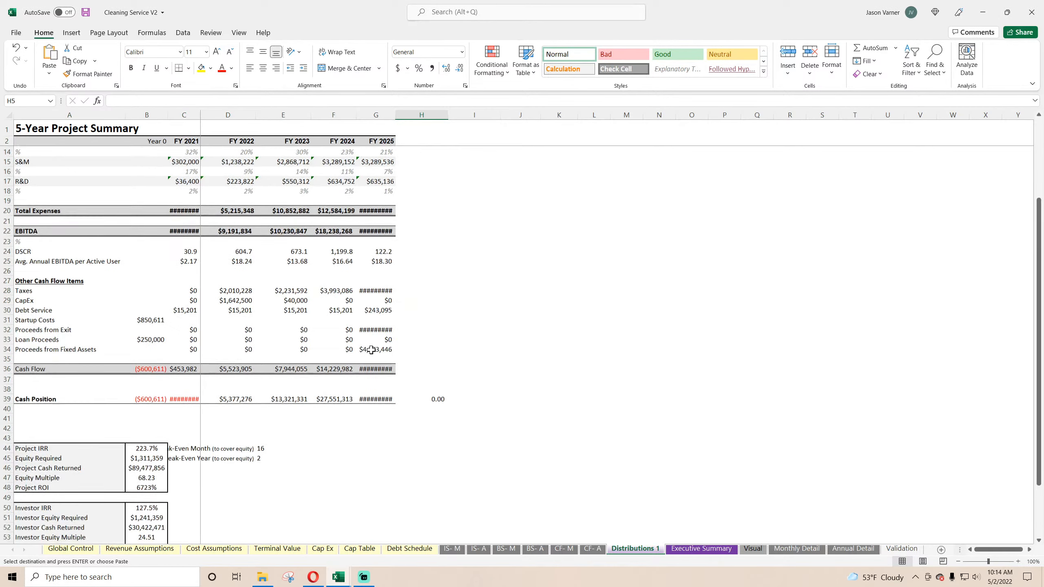
click(195, 329)
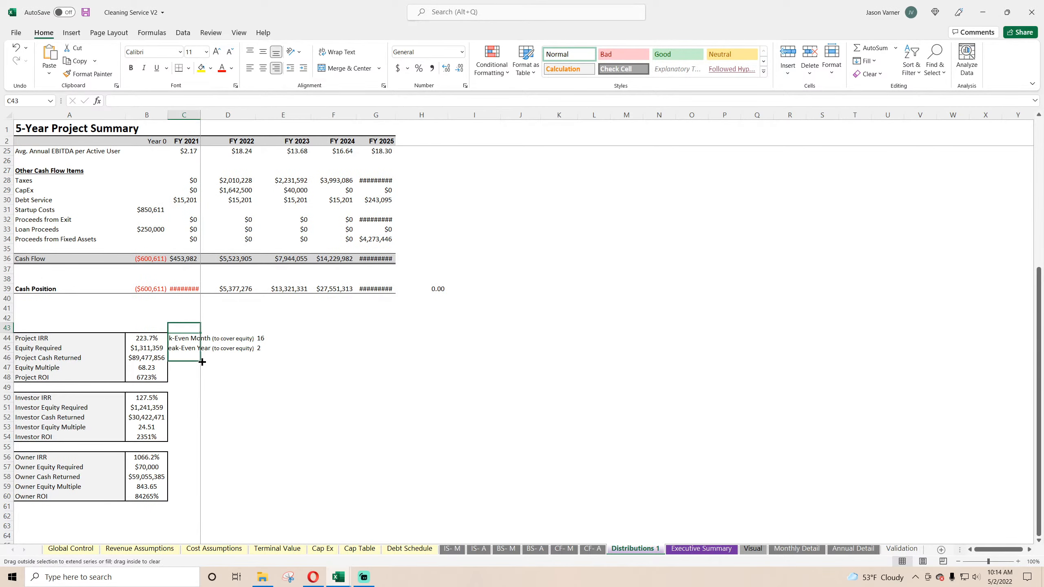
drag(202, 362, 202, 362)
click(220, 327)
click(254, 336)
drag(252, 327, 312, 351)
click(378, 404)
scroll(293, 434, up, 7)
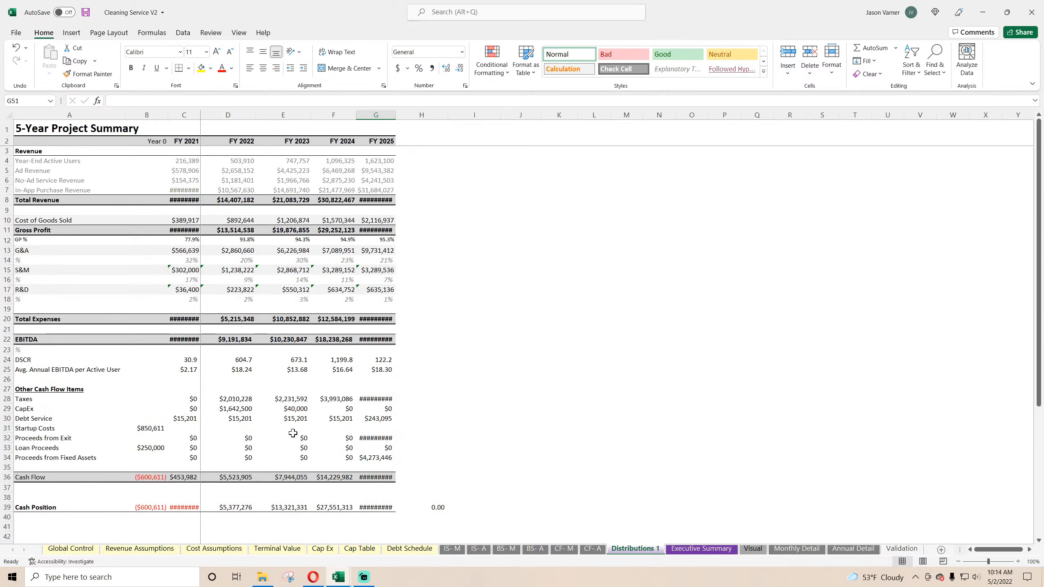
Step: Undo the paste of the 5-Year Project Summary on Distributions 1, restoring the Contribution & Distribution Summary
click(697, 551)
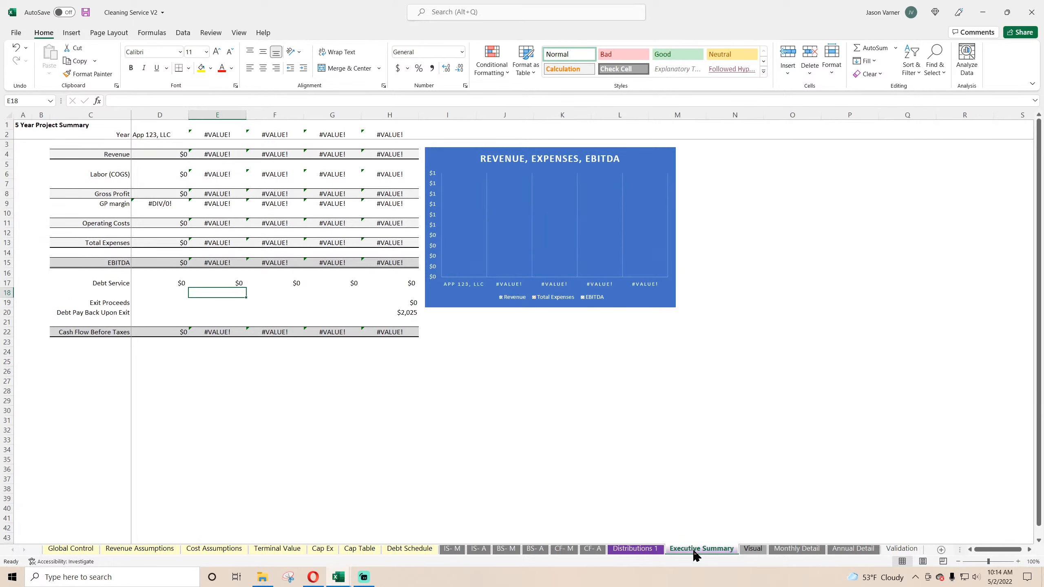
click(636, 549)
click(15, 50)
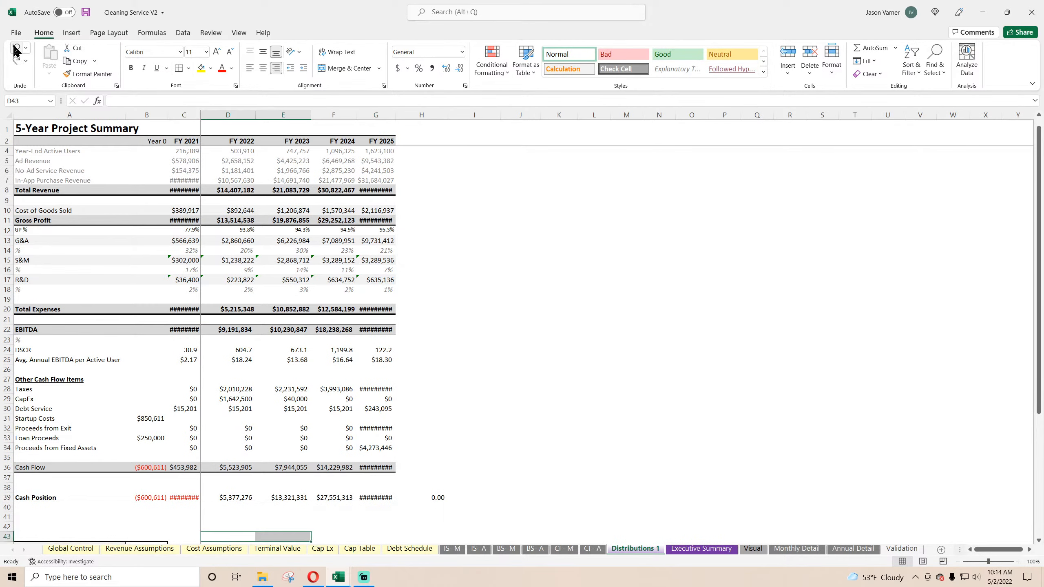
click(16, 50)
click(16, 50)
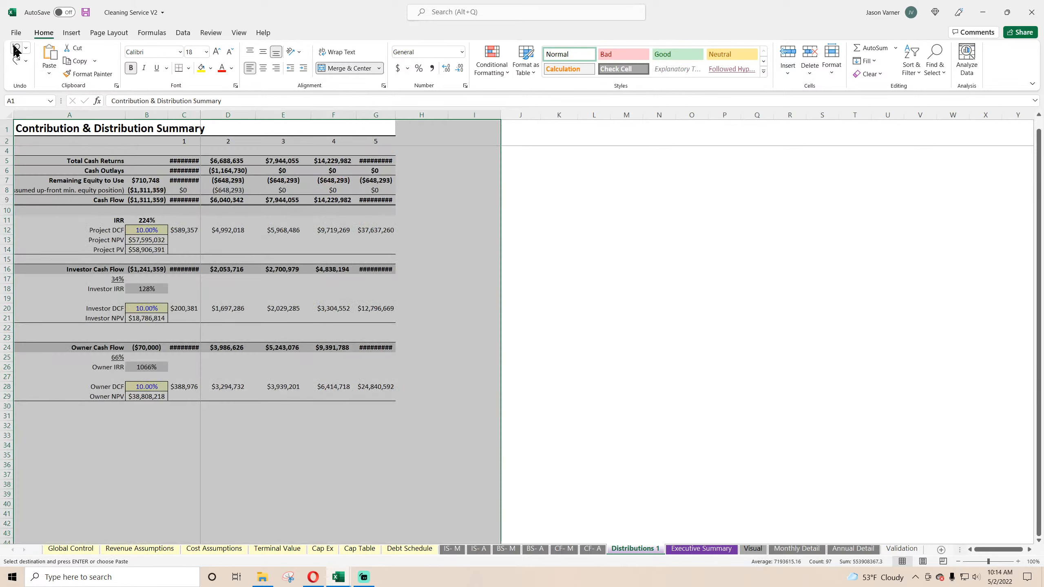
Step: Paste the copied 5-Year Project Summary at A1 of the Executive Summary sheet in Cleaning Service V2
click(701, 549)
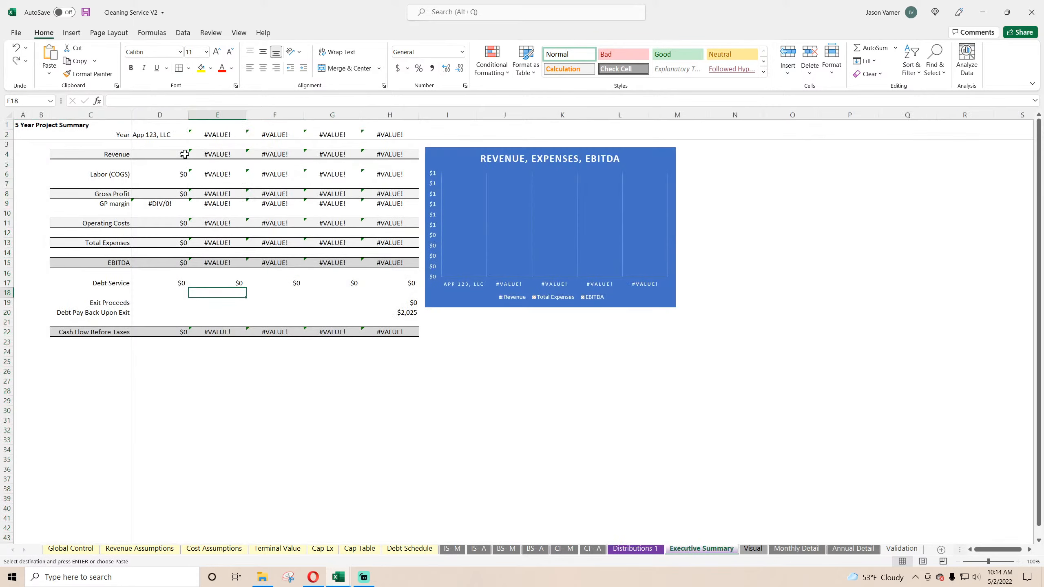
right_click(19, 126)
click(39, 180)
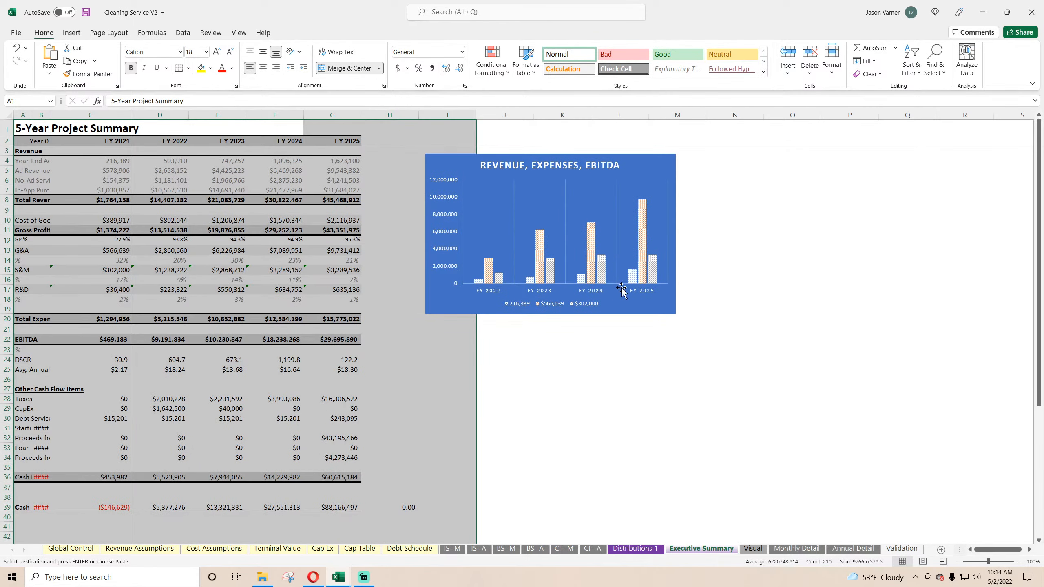
Step: Move the Revenue, Expenses, EBITDA chart beside the summary table and enlarge it to span about columns H to N
click(648, 166)
drag(648, 167, 583, 160)
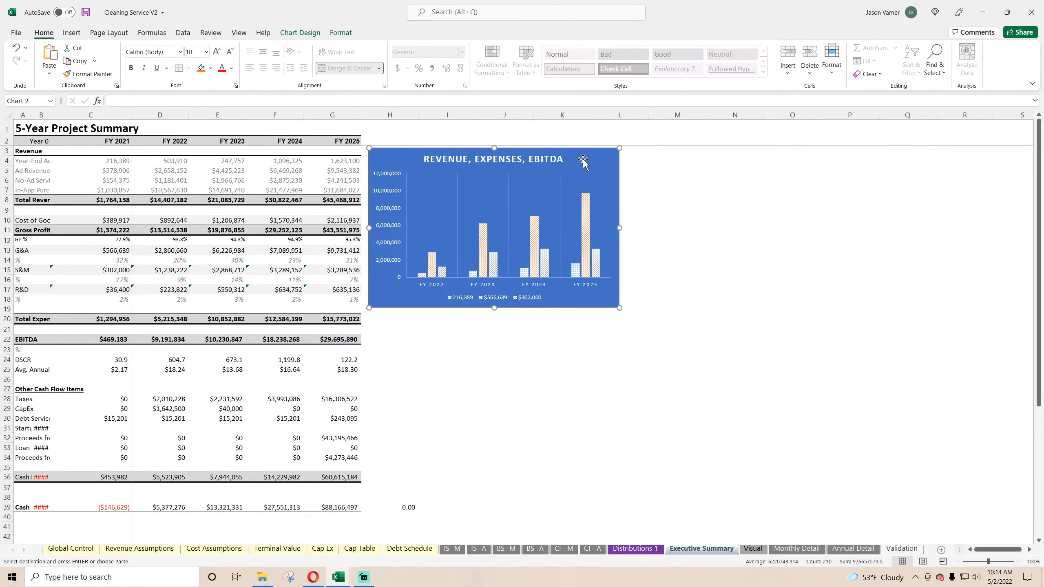
drag(615, 312, 782, 359)
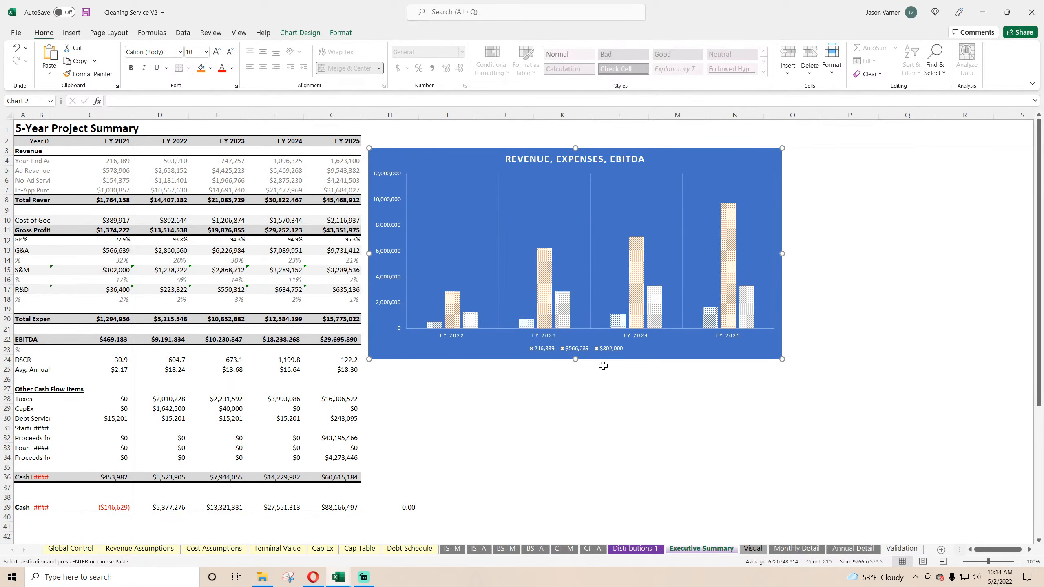
Step: Clear the Break-Even Month and Break-Even Year cells in C43:E46 of the Executive Summary
click(530, 437)
scroll(447, 445, down, 6)
mouse_move(116, 331)
mouse_down()
mouse_move(220, 338)
mouse_move(123, 327)
mouse_up()
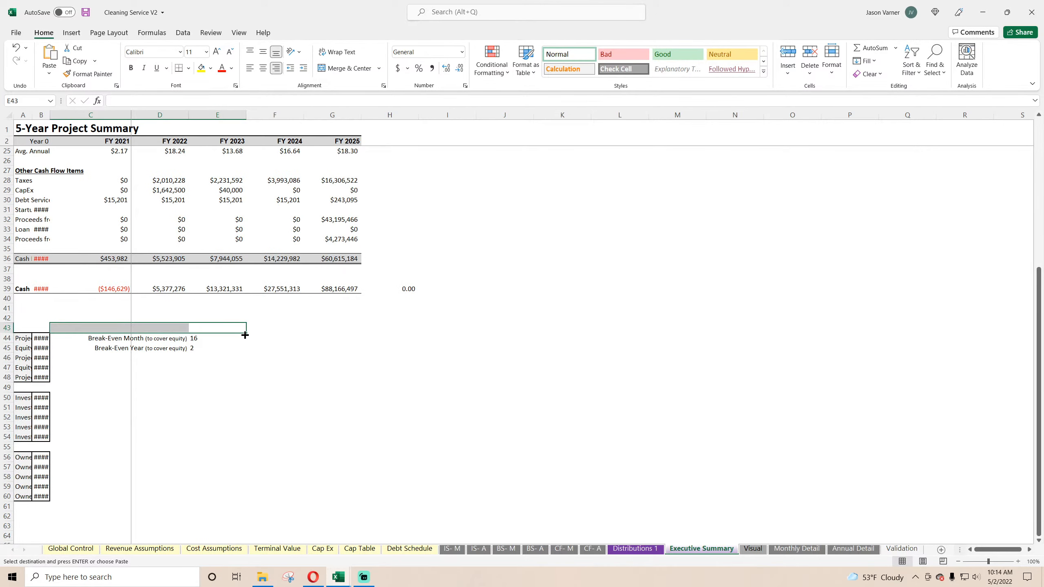
drag(245, 333, 246, 361)
Step: Widen columns A and B of the Executive Summary so their labels and amounts fit
double_click(50, 115)
drag(30, 114, 104, 115)
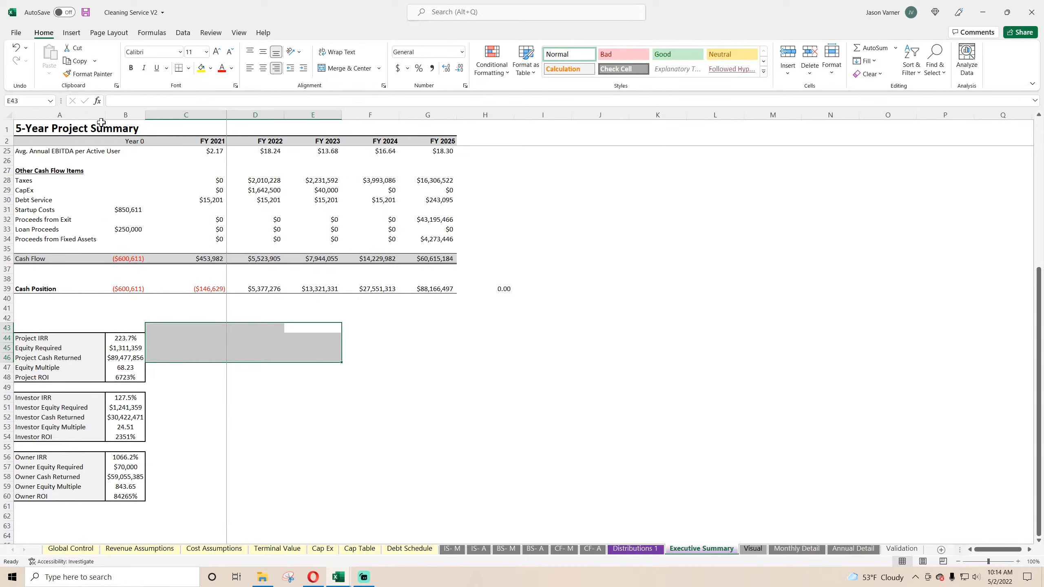
click(459, 454)
scroll(392, 412, up, 7)
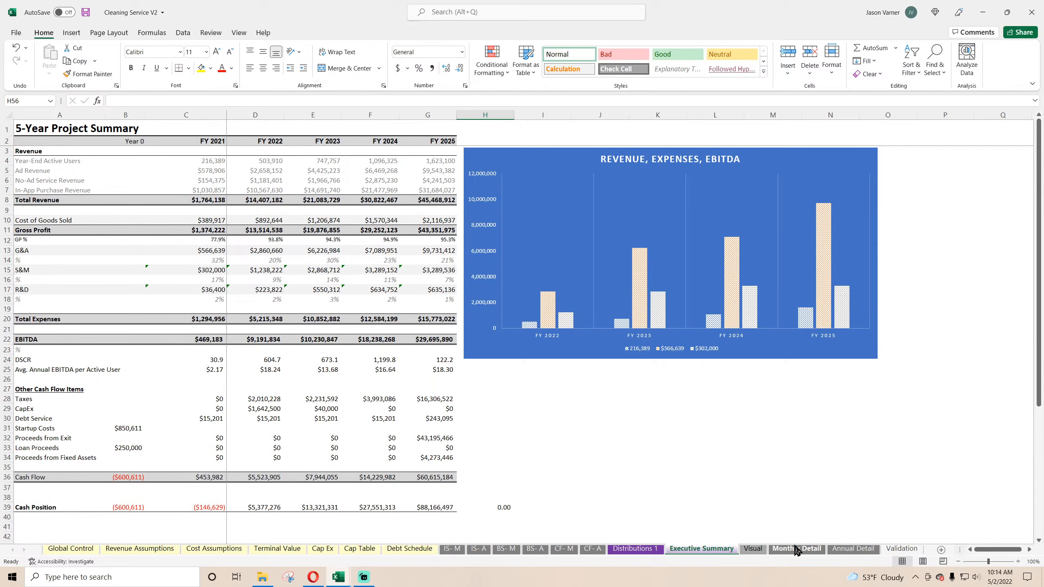
Step: Show Global Control in Cleaning Service V2, and close the Mobile App - Freemium - In App Purchases workbook
click(72, 549)
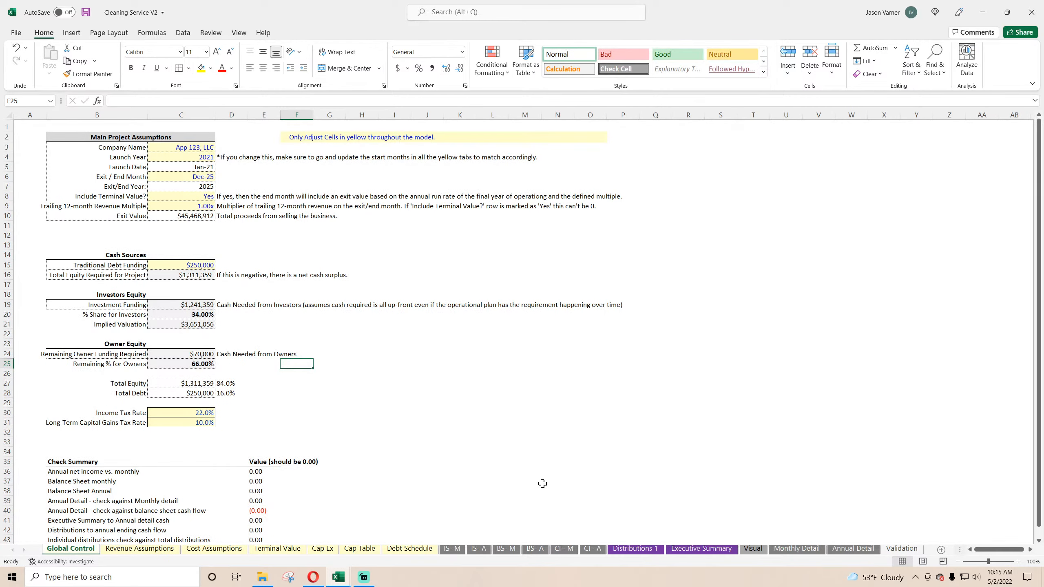
mouse_move(338, 577)
click(388, 542)
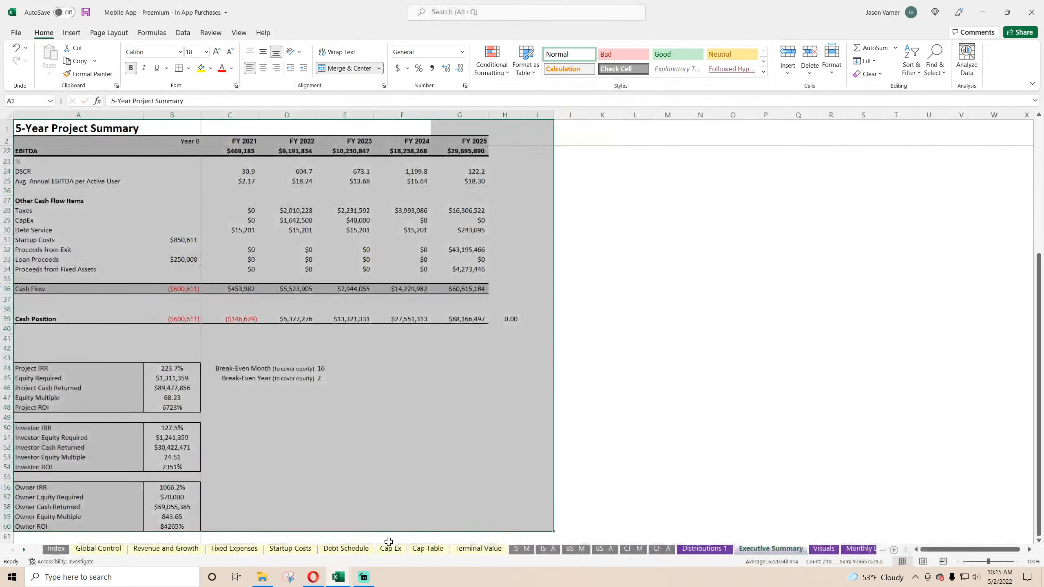
click(694, 389)
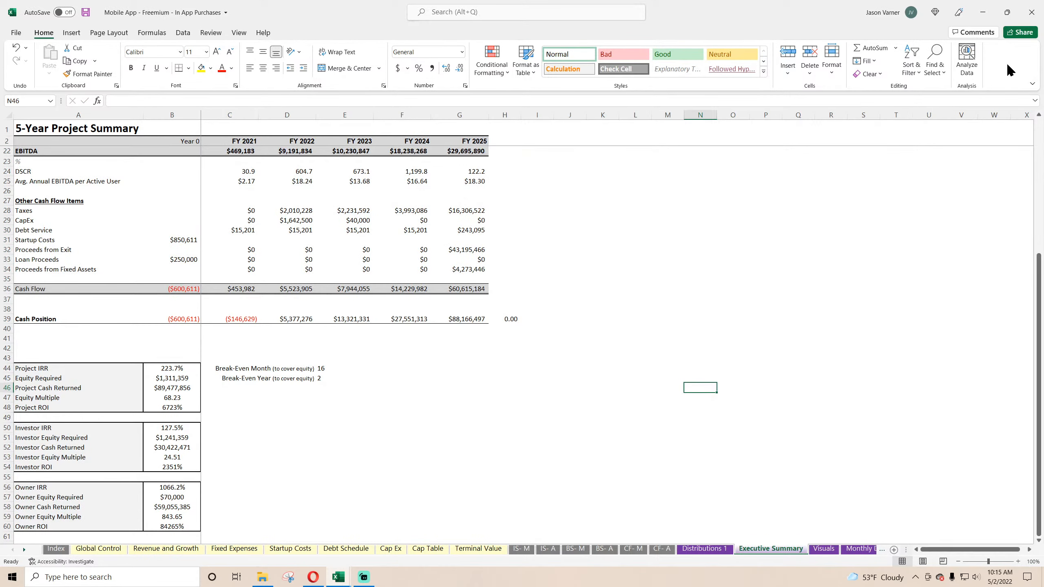
click(1031, 12)
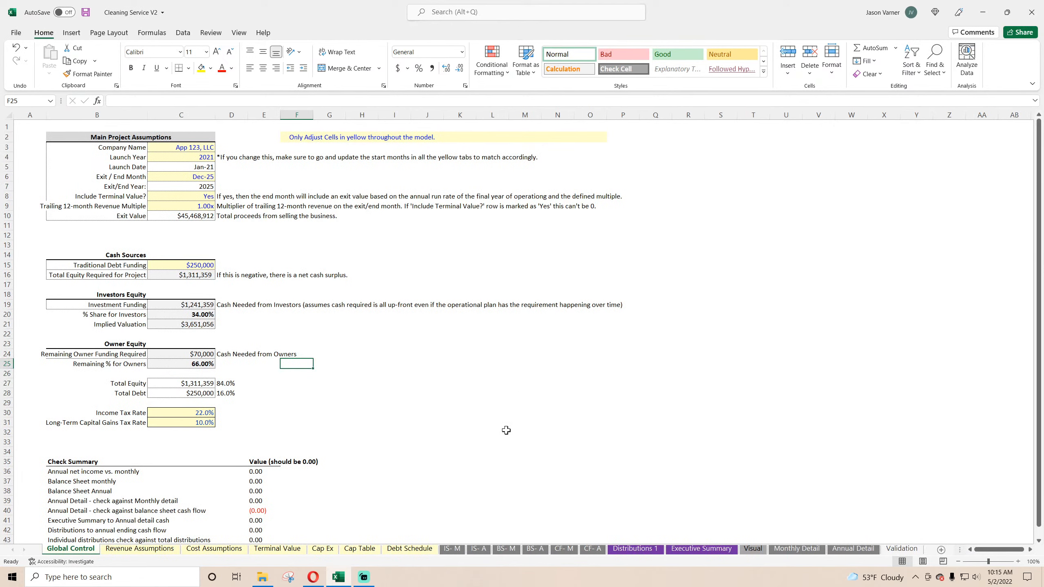
Step: Open Find and Replace and copy the external path, through [Mobile App - Freemium - In App Purchases.xlsx], from the formula in Global Control C16
click(935, 65)
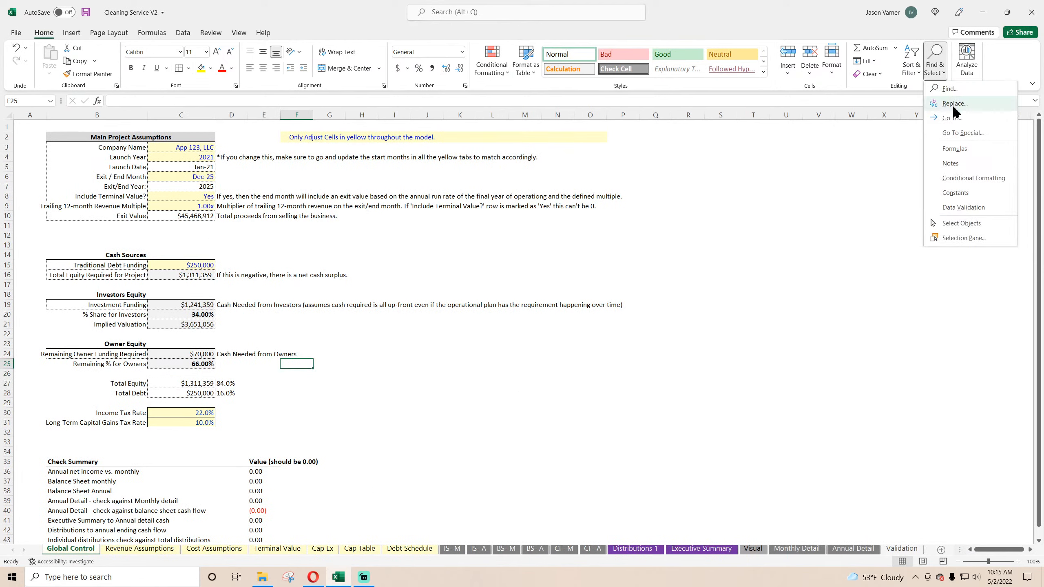
click(952, 104)
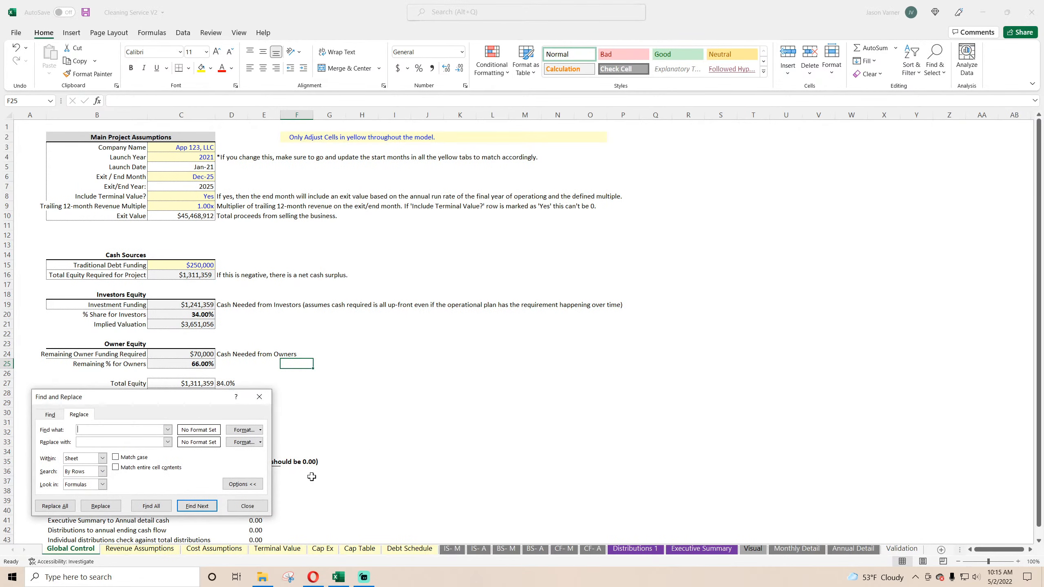
click(188, 276)
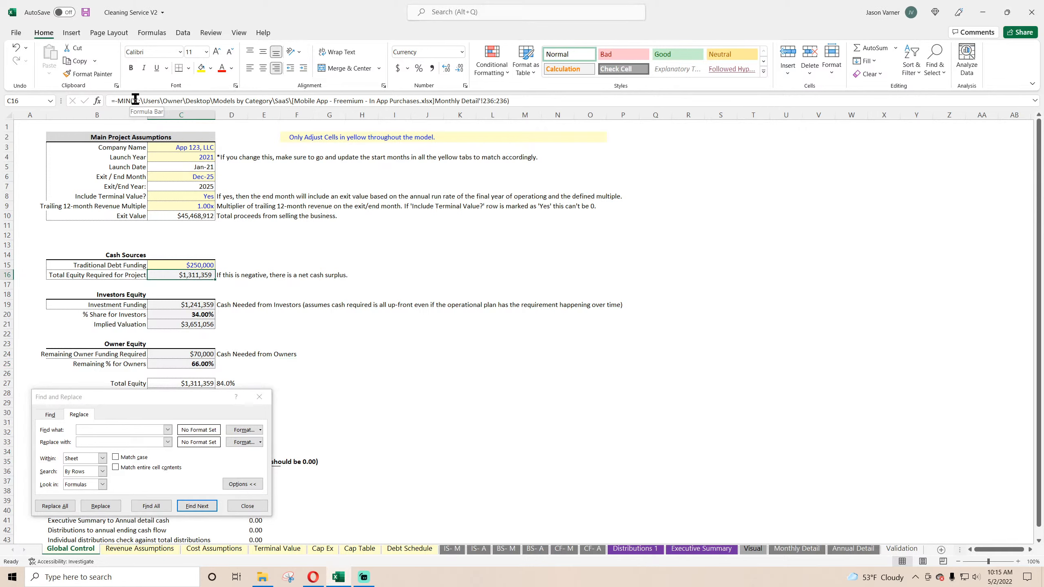
drag(135, 100, 435, 100)
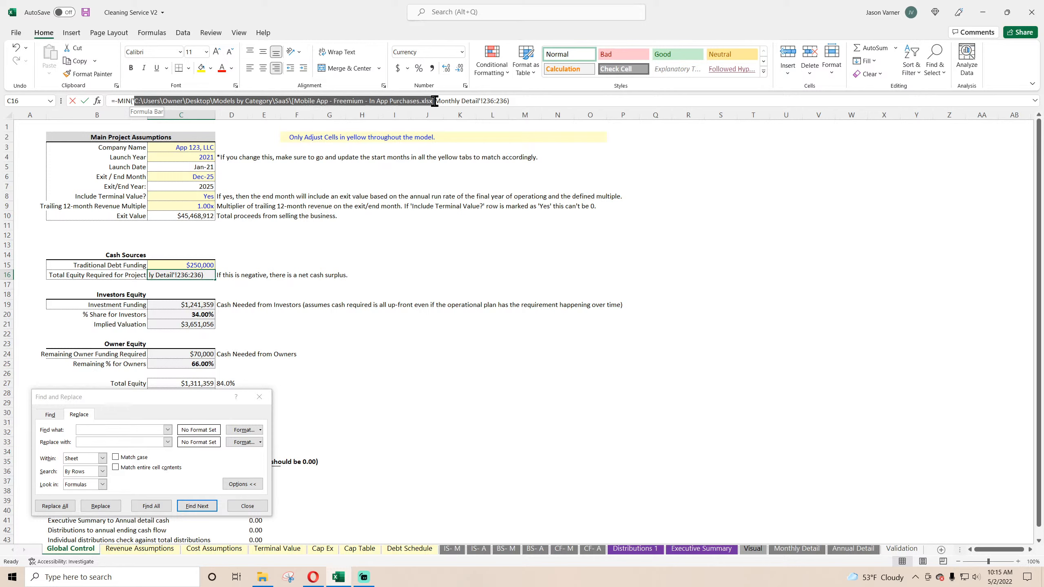
right_click(405, 101)
click(430, 123)
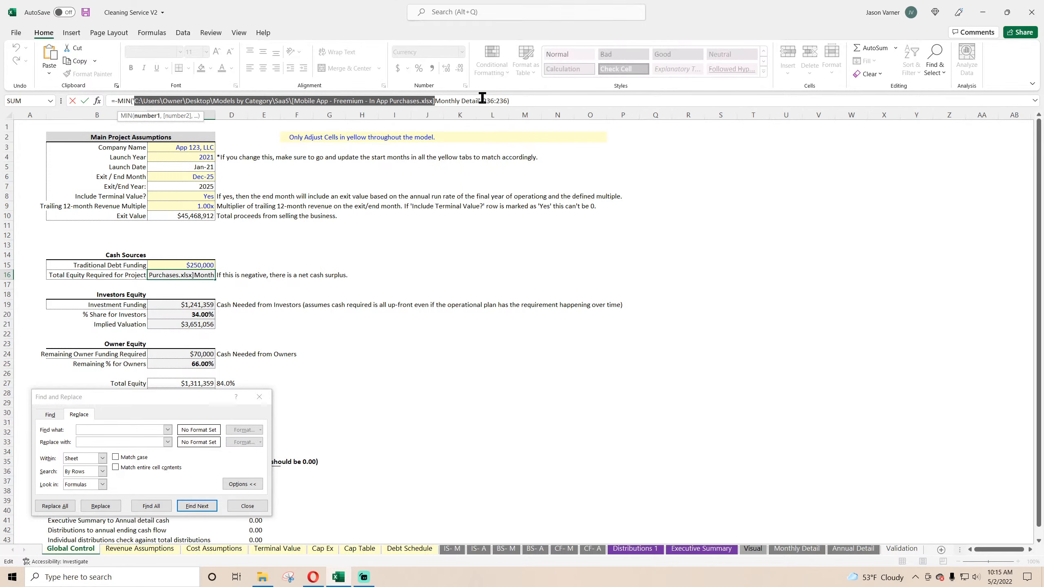
drag(159, 101, 136, 101)
key(Return)
Step: Replace all occurrences of the copied Mobile App workbook path with nothing on the Global Control sheet
click(137, 429)
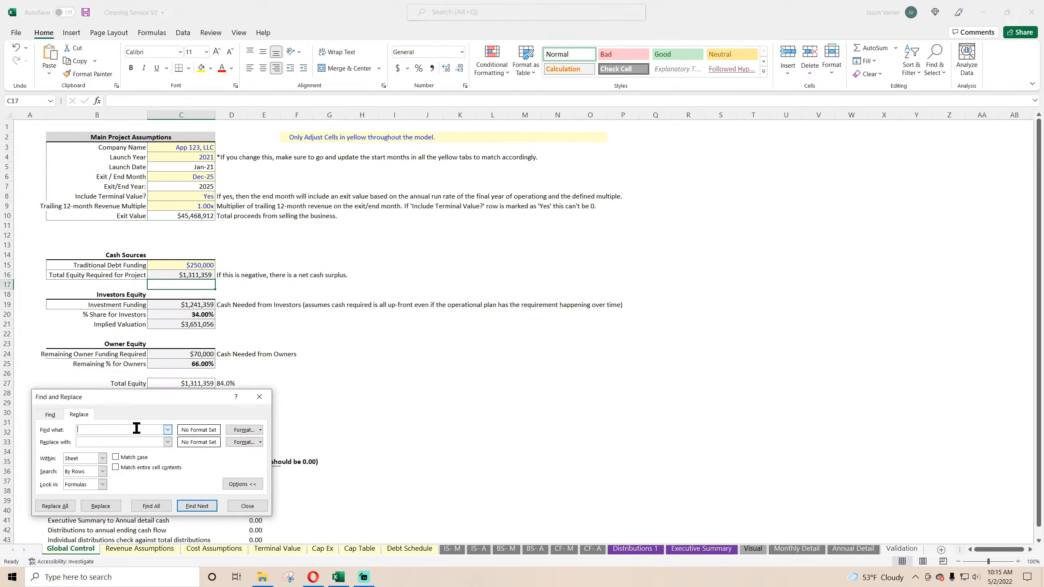
key(ctrl+v)
drag(156, 398, 490, 229)
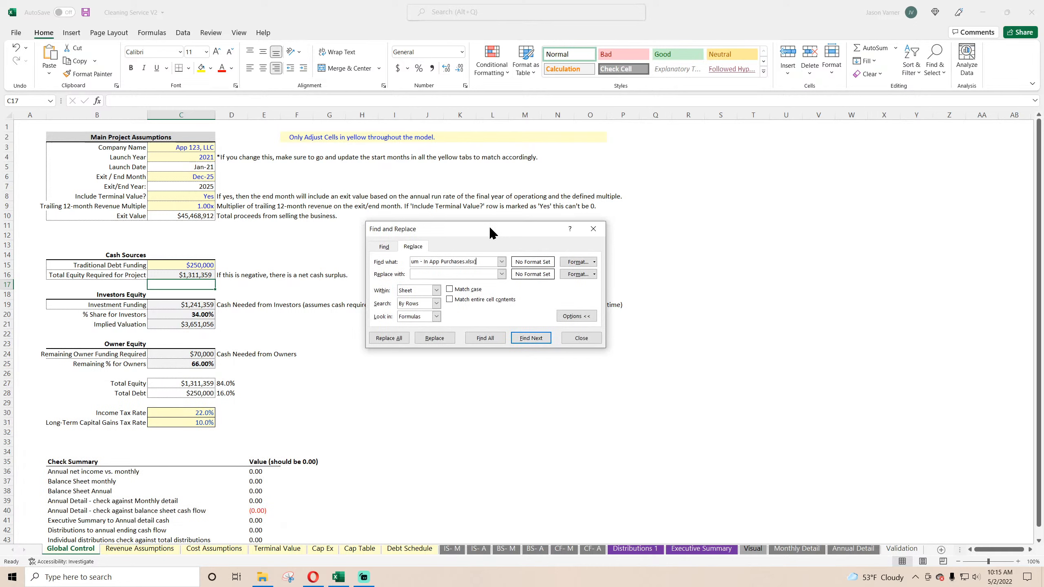
click(389, 338)
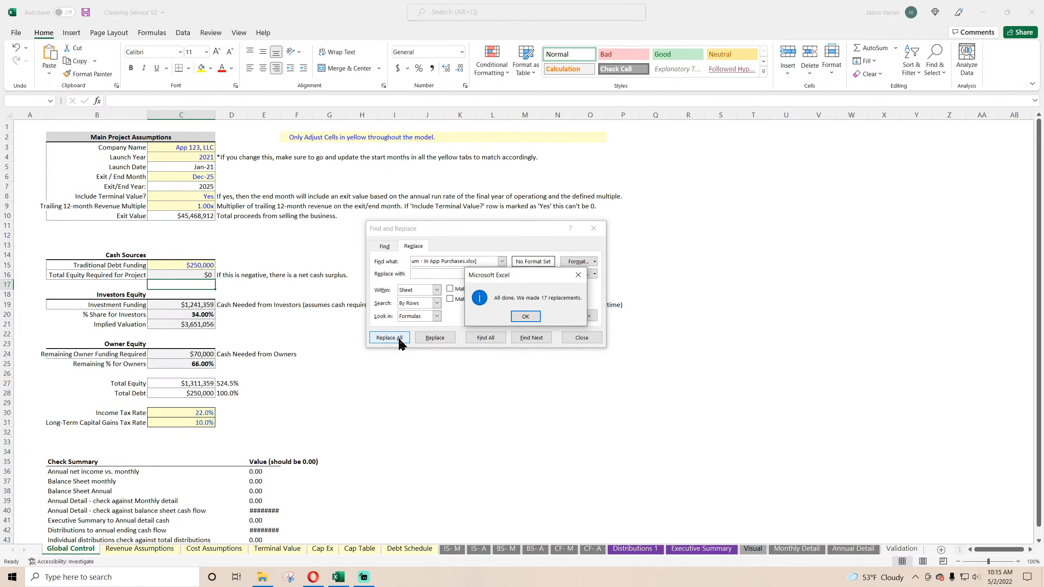
click(525, 316)
Step: Replace the Mobile App workbook path with nothing across the entire workbook, cancelling the file selection for Validation 1
click(436, 289)
click(413, 304)
click(396, 340)
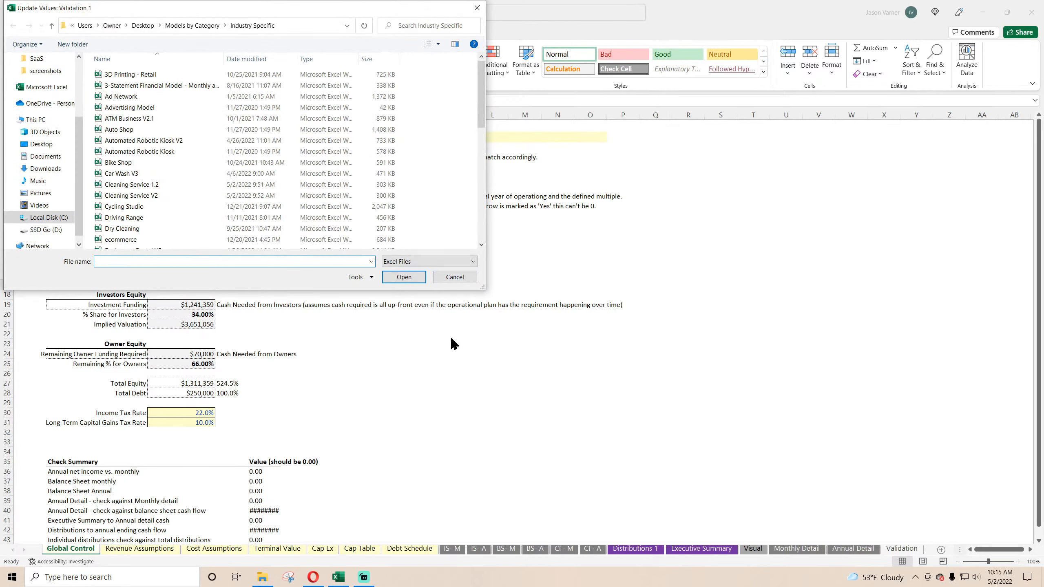
click(455, 279)
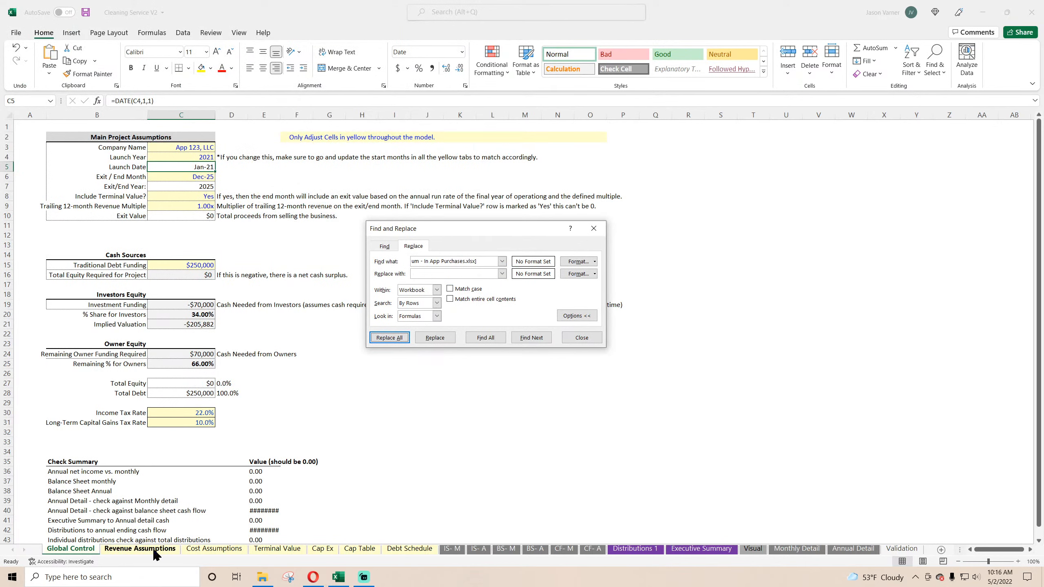
Step: Inspect the Cap Ex formulas for net gain, value at sale and end of depreciation for remaining external links
click(323, 551)
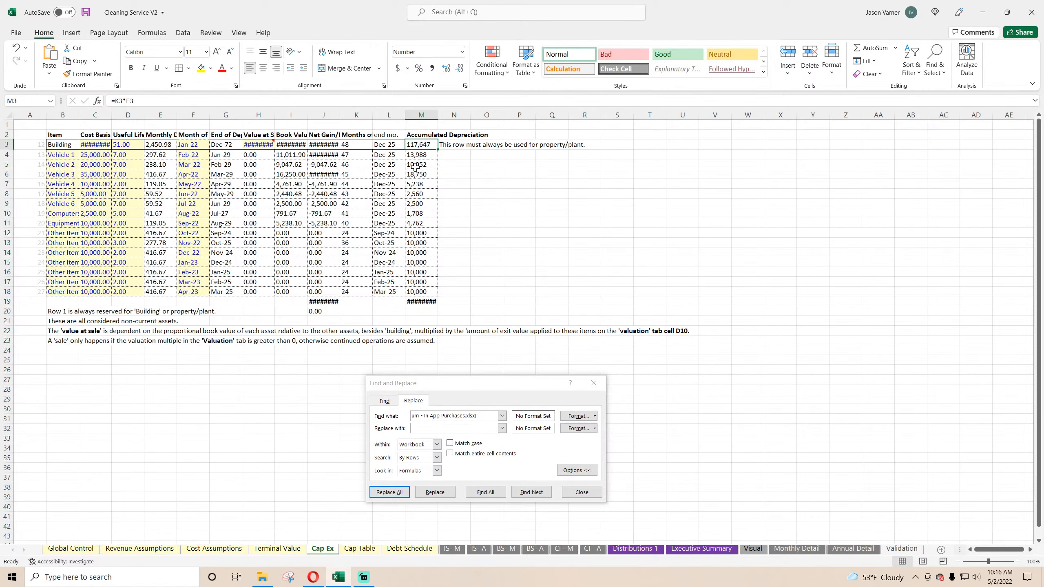
click(323, 145)
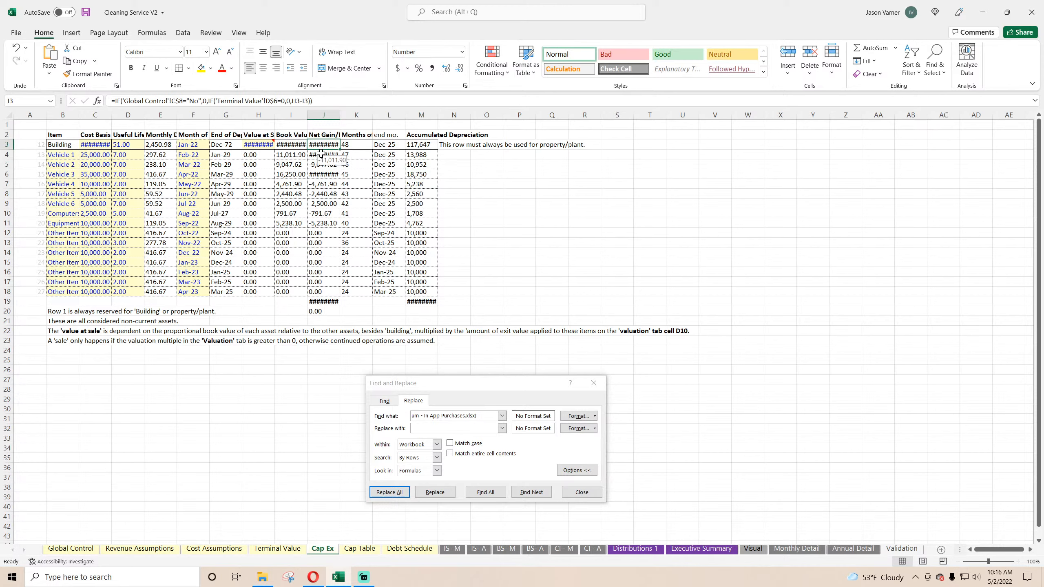
click(323, 233)
click(256, 146)
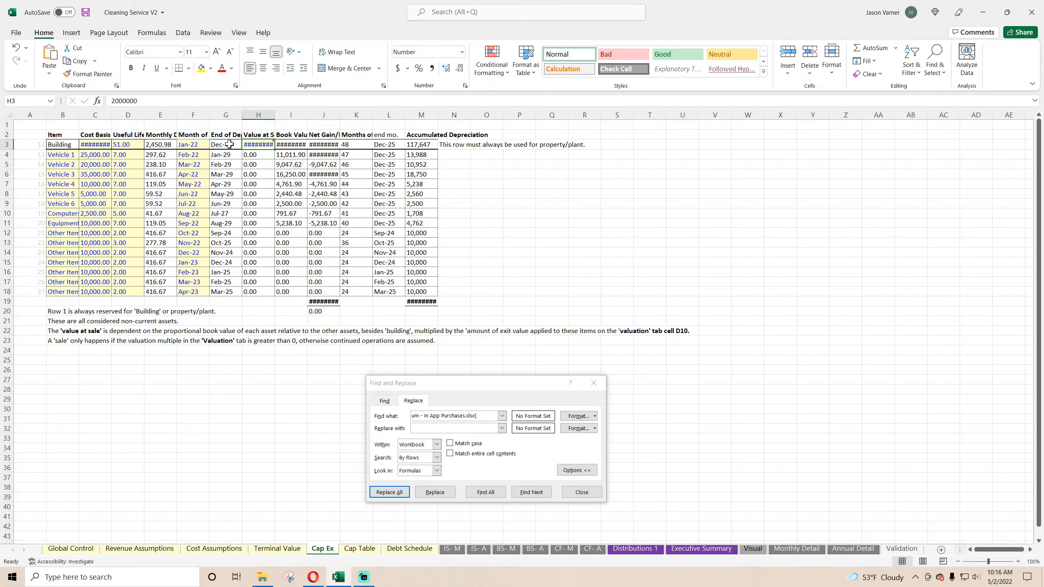
click(225, 145)
click(224, 165)
Step: Check the Terminal Value formulas, and look over the Revenue Assumptions, Cost Assumptions and Global Control sheets
click(278, 548)
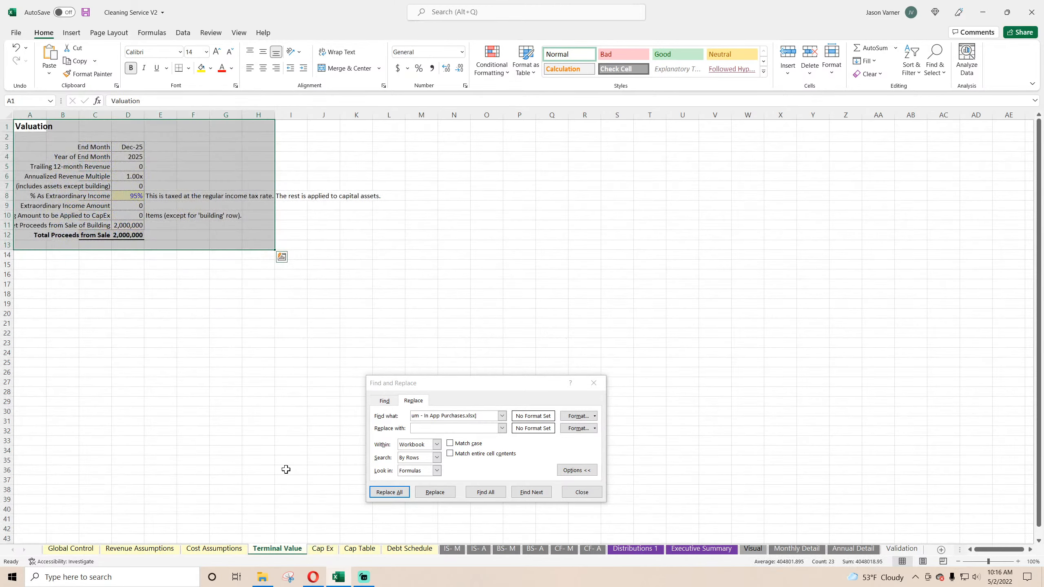
click(130, 156)
click(129, 167)
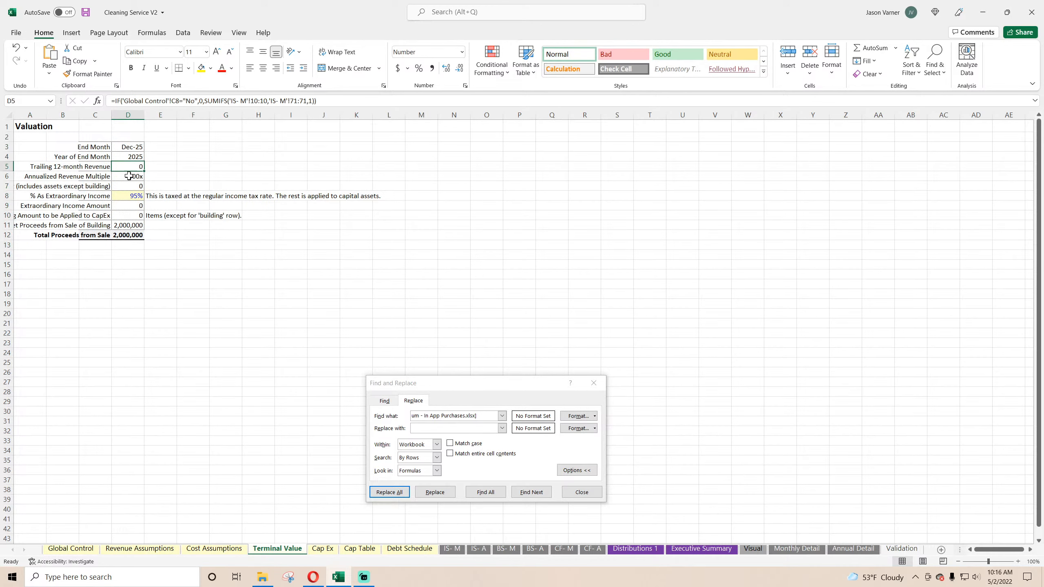
click(129, 186)
click(129, 196)
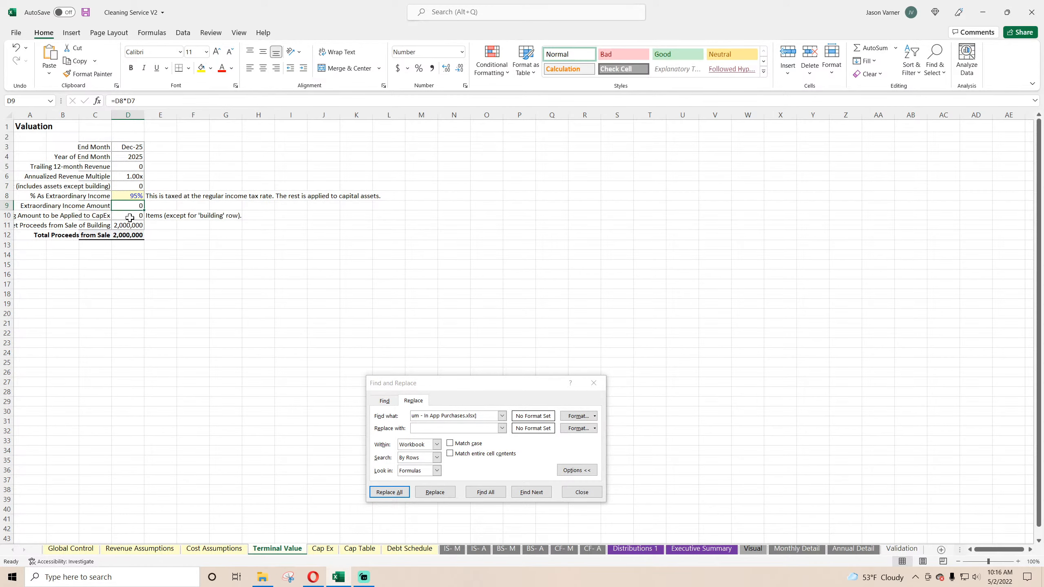
click(162, 549)
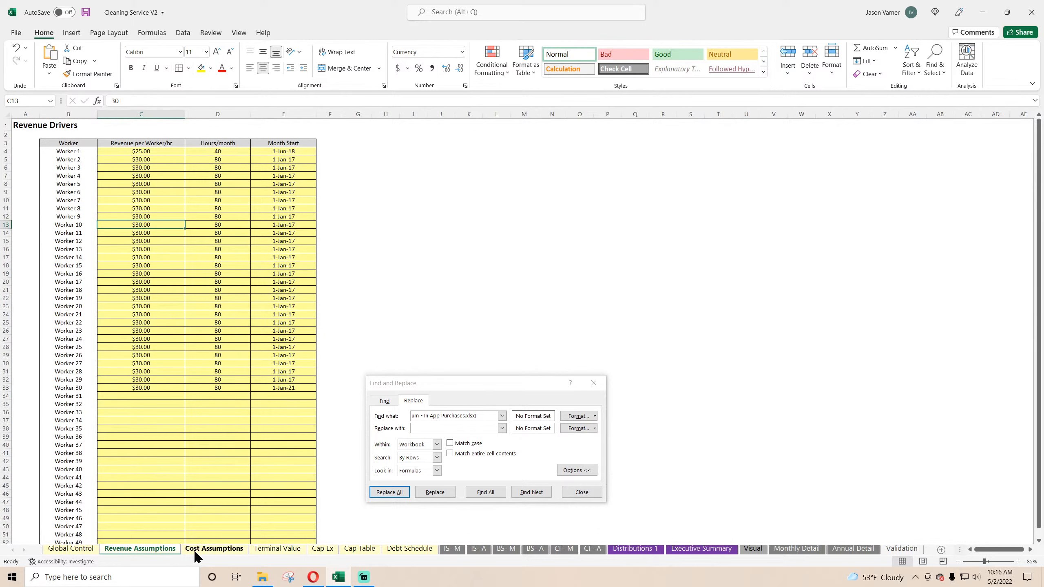
click(207, 549)
click(78, 550)
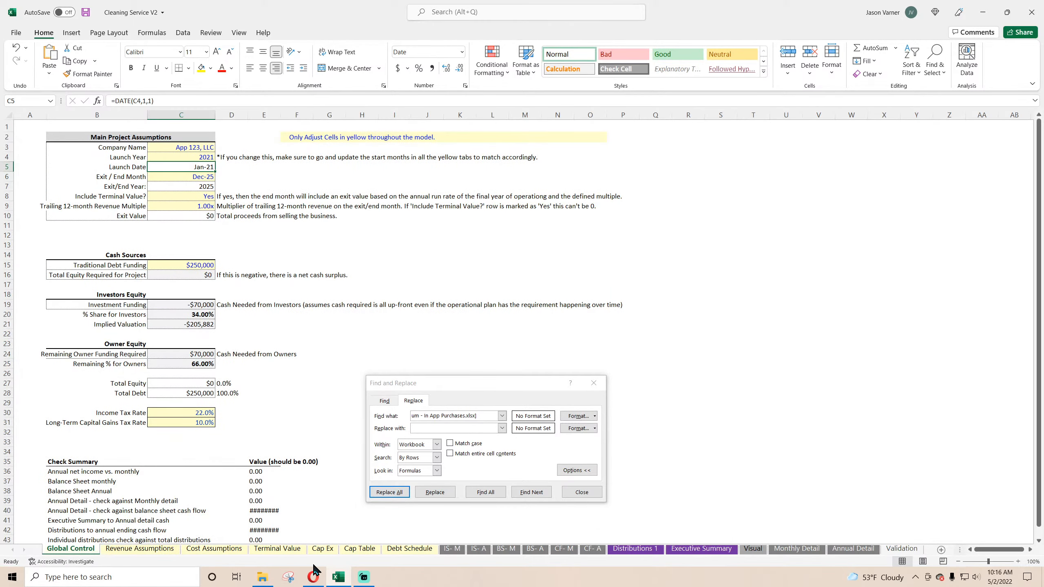
Step: Inspect the Debt Schedule's interest rate, interest and first payment date formulas, and the date formula in C5 of IS- M
click(409, 549)
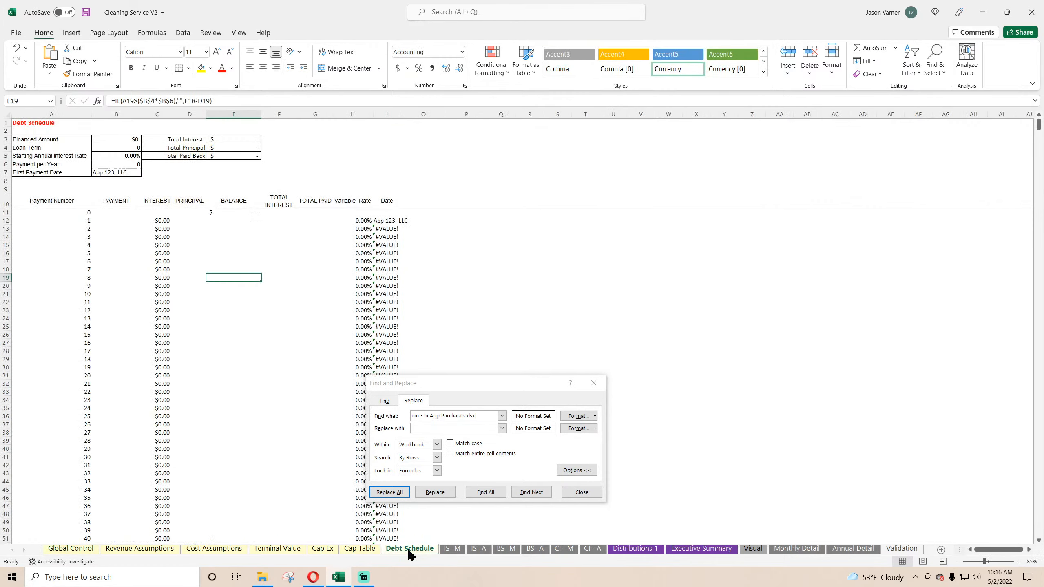
click(105, 157)
click(156, 222)
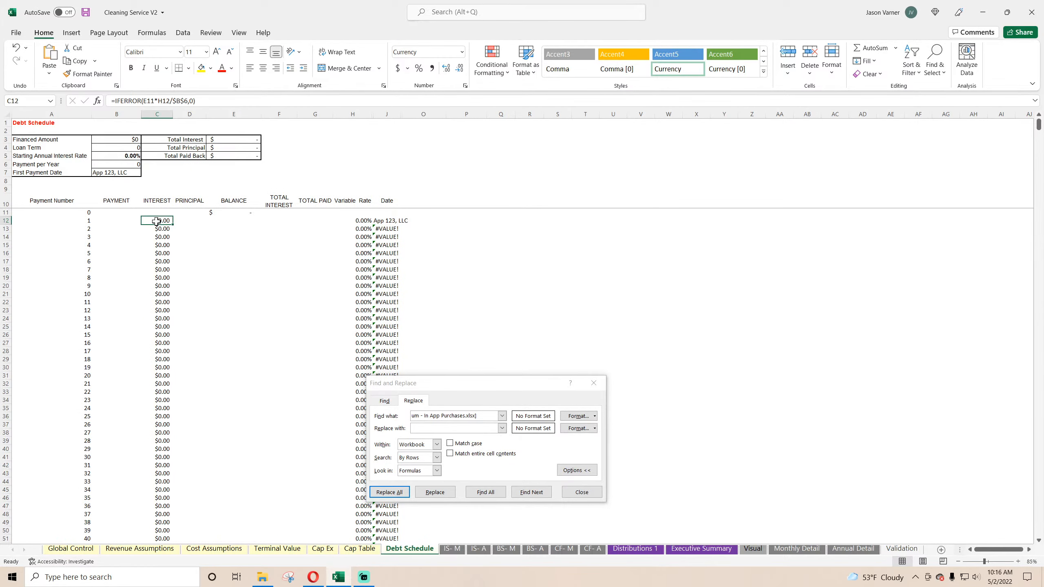
click(124, 172)
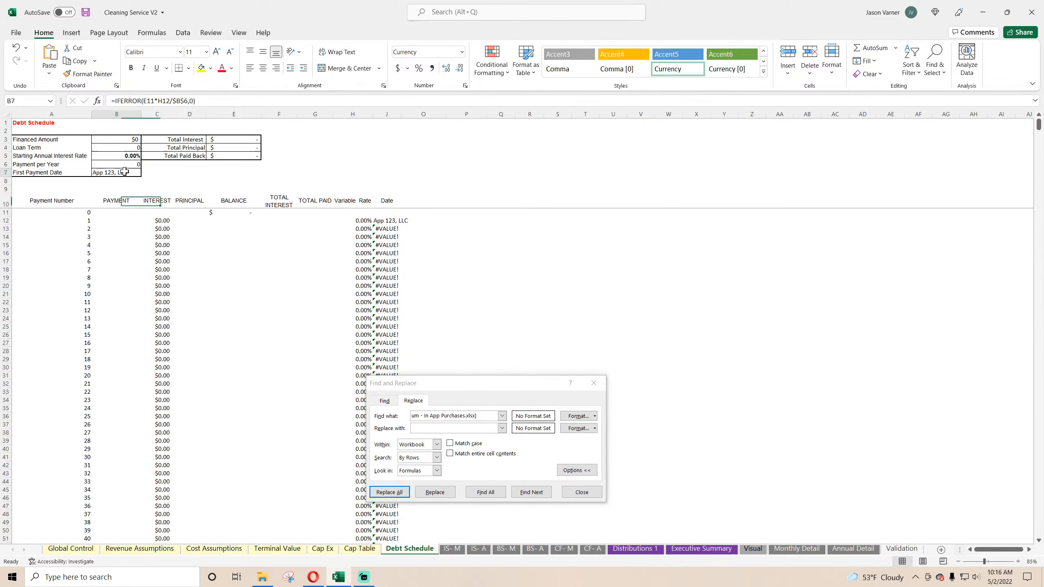
click(452, 549)
click(93, 166)
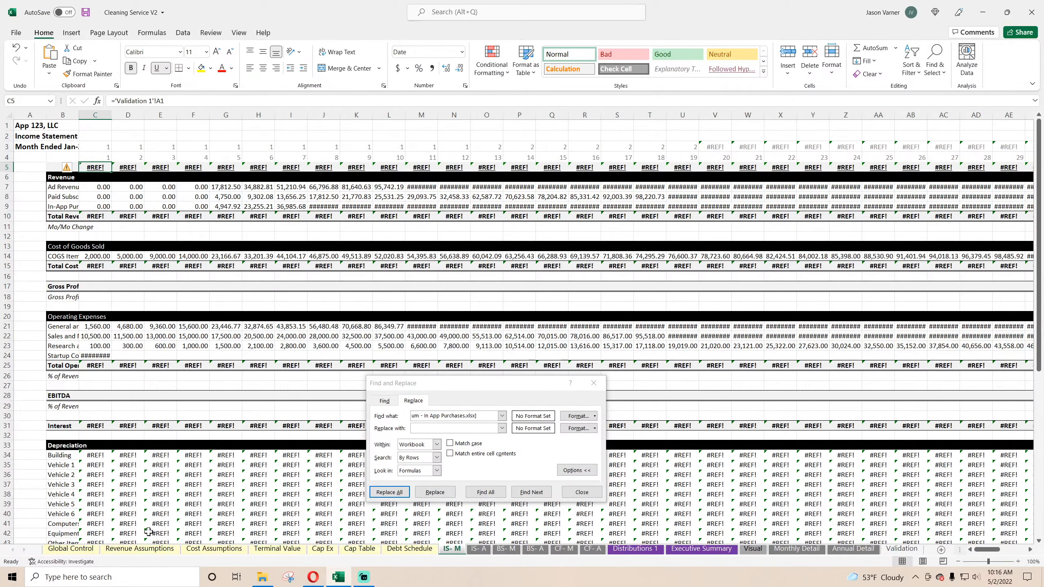
Step: Undo the last workbook-wide path replacement, check the Exit Value formula on Global Control, and rename the Validation sheet as Validation 1
click(16, 48)
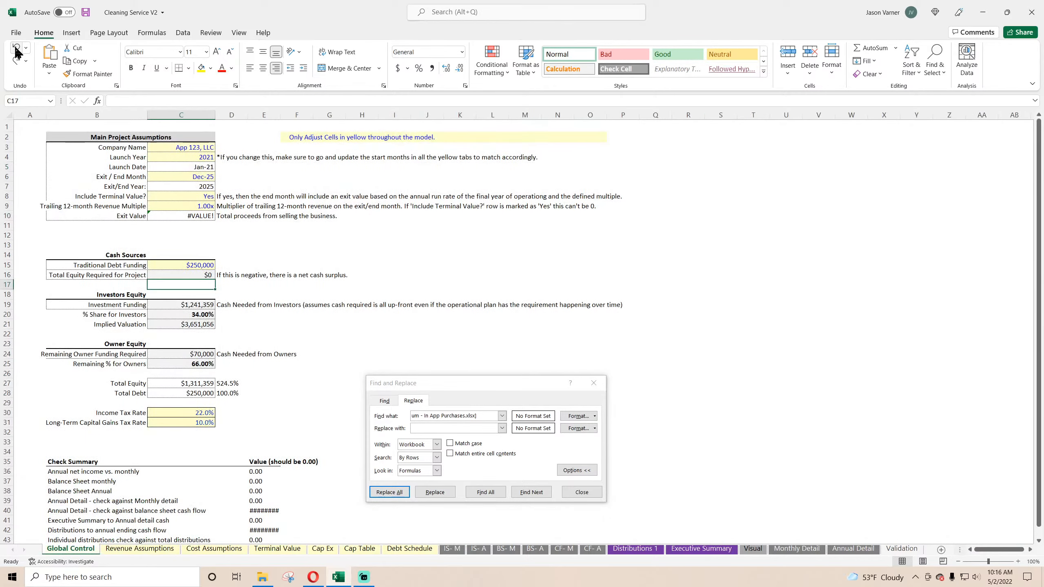
click(15, 49)
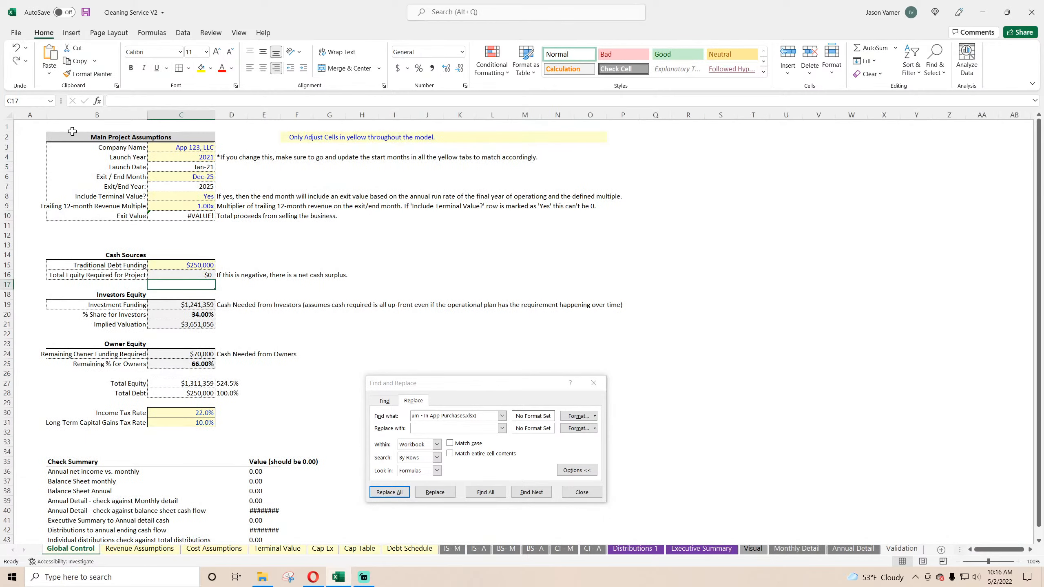
click(16, 49)
click(203, 218)
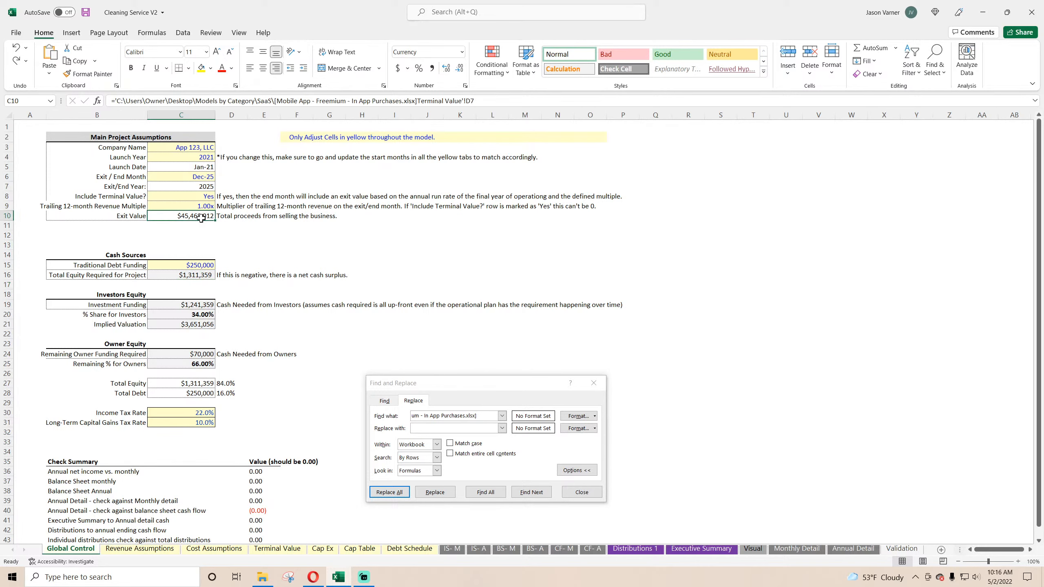
click(901, 549)
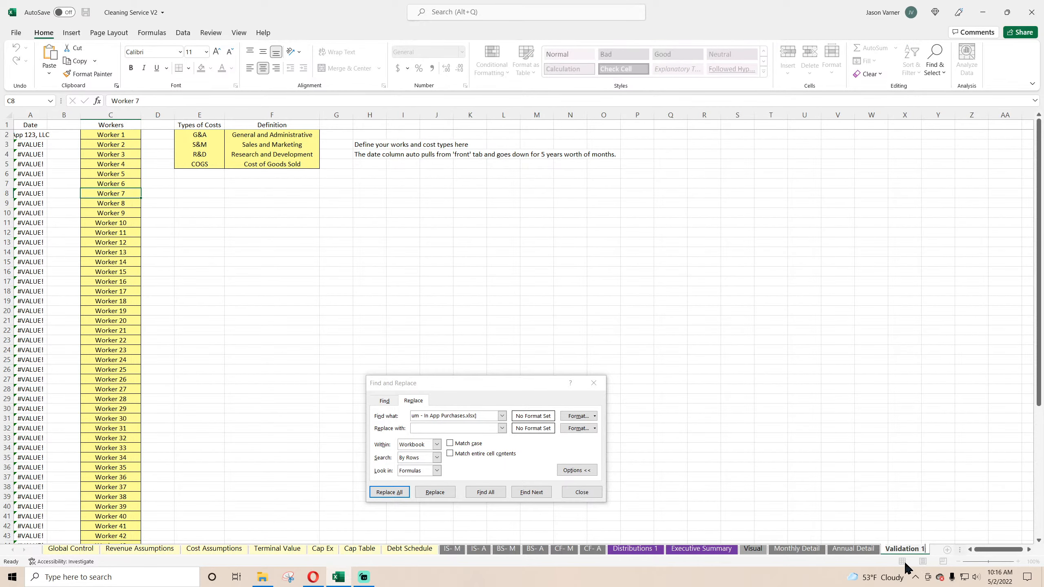
click(796, 466)
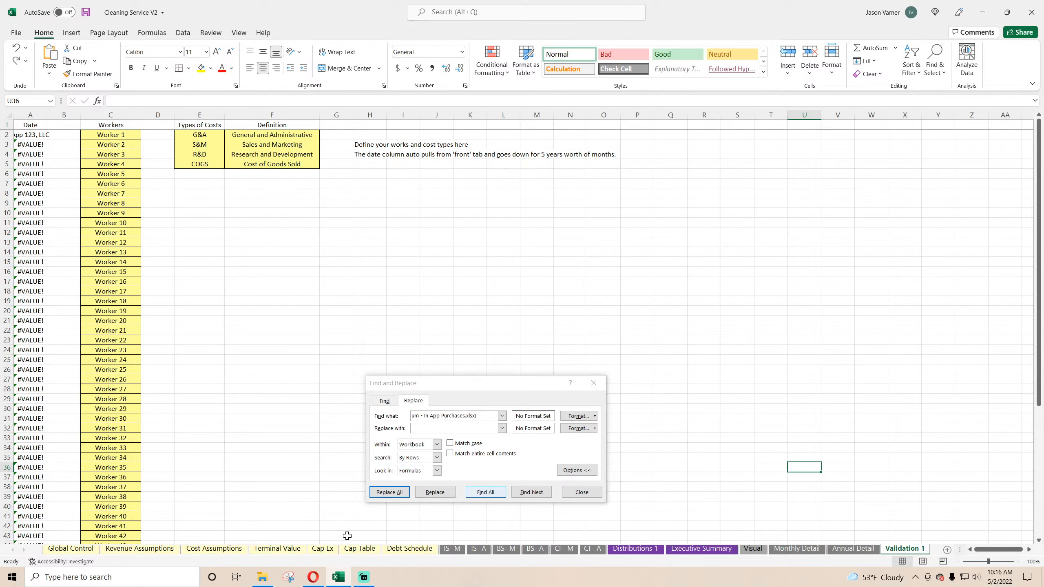
Step: From Global Control, rerun the workbook-wide removal of the Mobile App workbook path, cancelling the file selection for Startup Costs
click(70, 548)
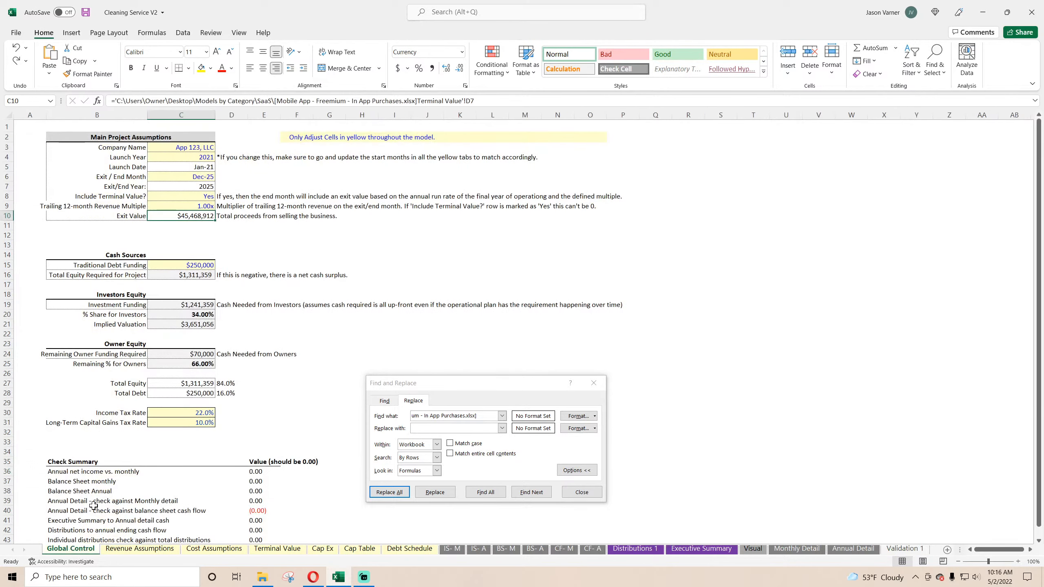
click(390, 490)
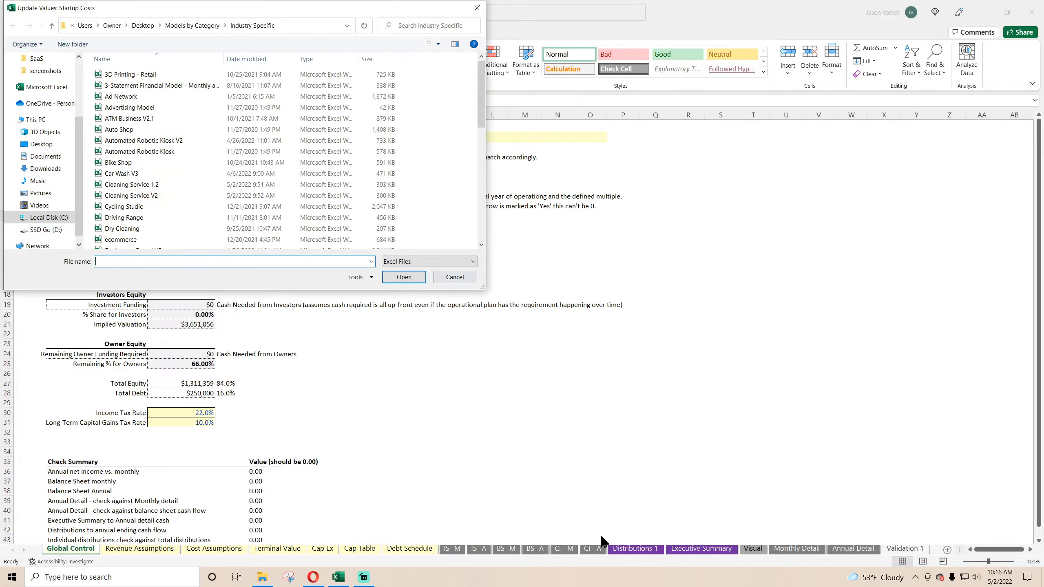
click(454, 276)
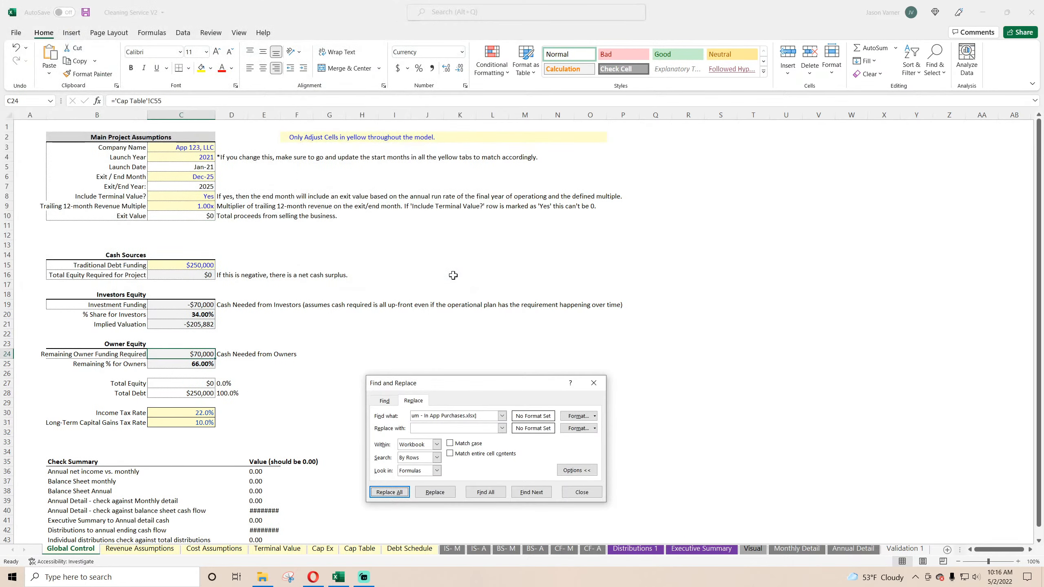
Step: Inspect the year 1 Total Cash Returns formula on Distributions 1 and the date, revenue, COGS and operating expense formulas on IS- M
click(635, 548)
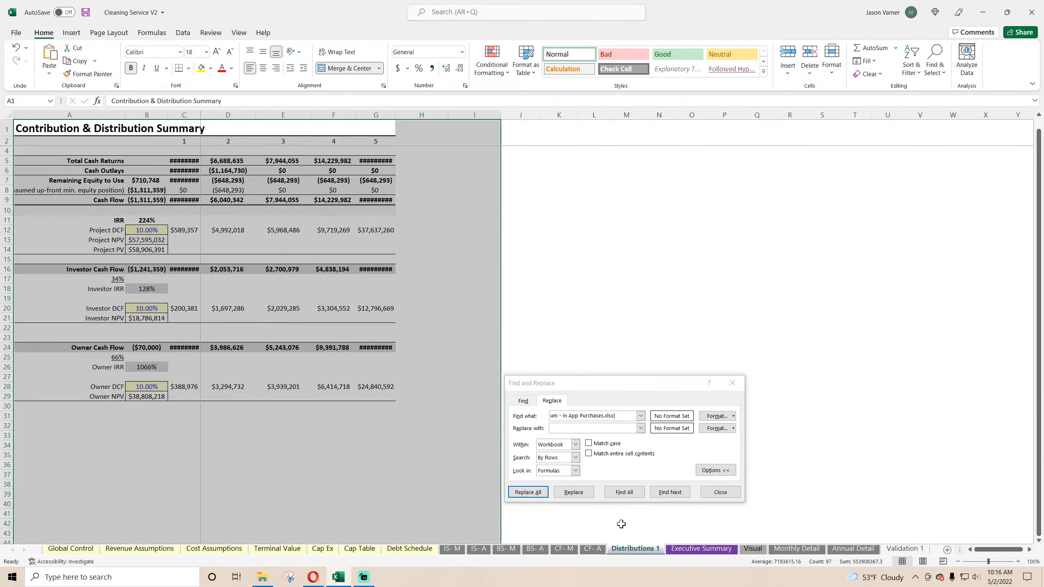
click(181, 159)
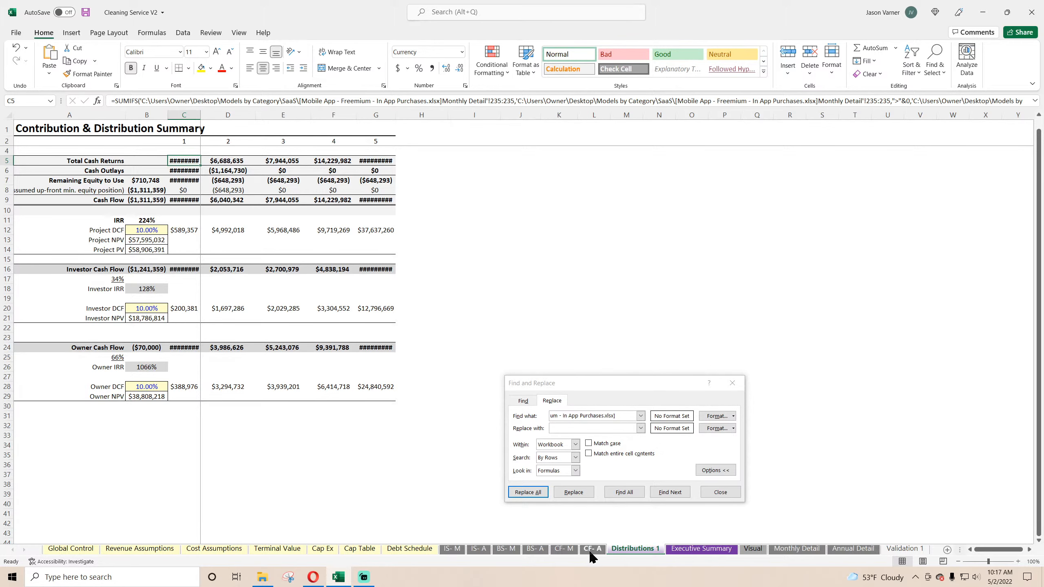
click(452, 549)
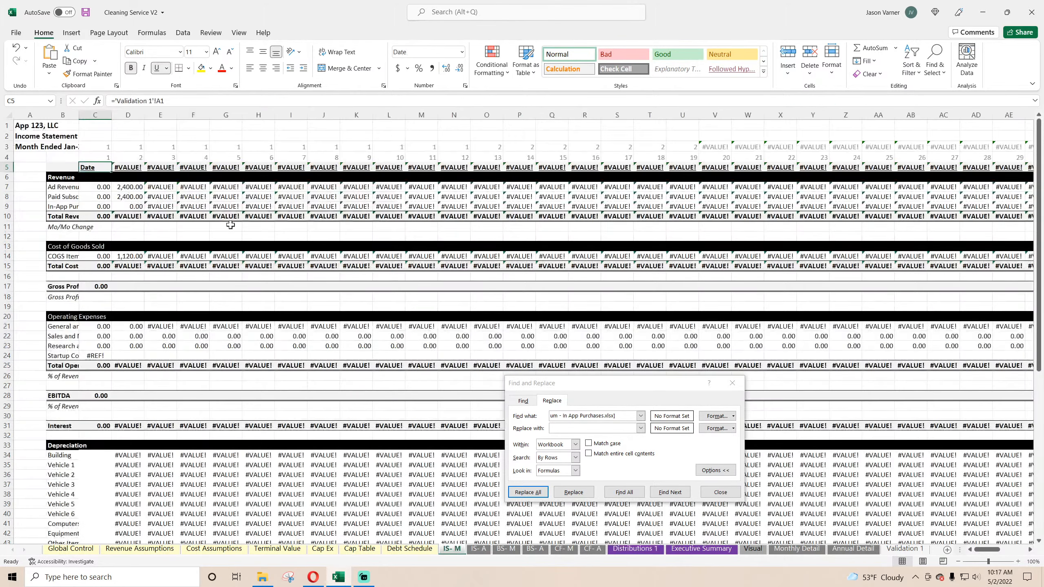
click(130, 170)
click(89, 168)
click(99, 188)
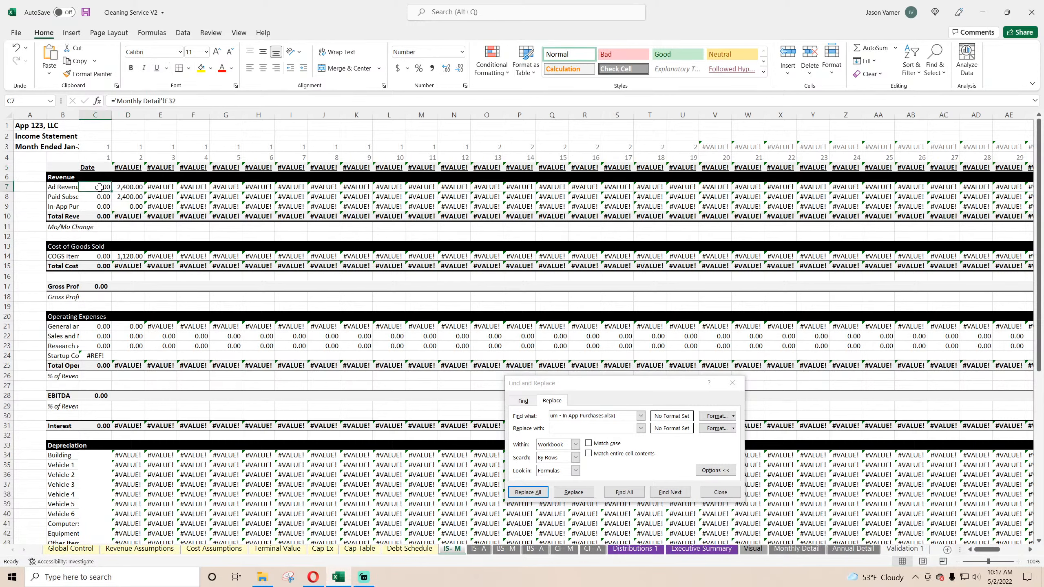
click(122, 191)
click(127, 256)
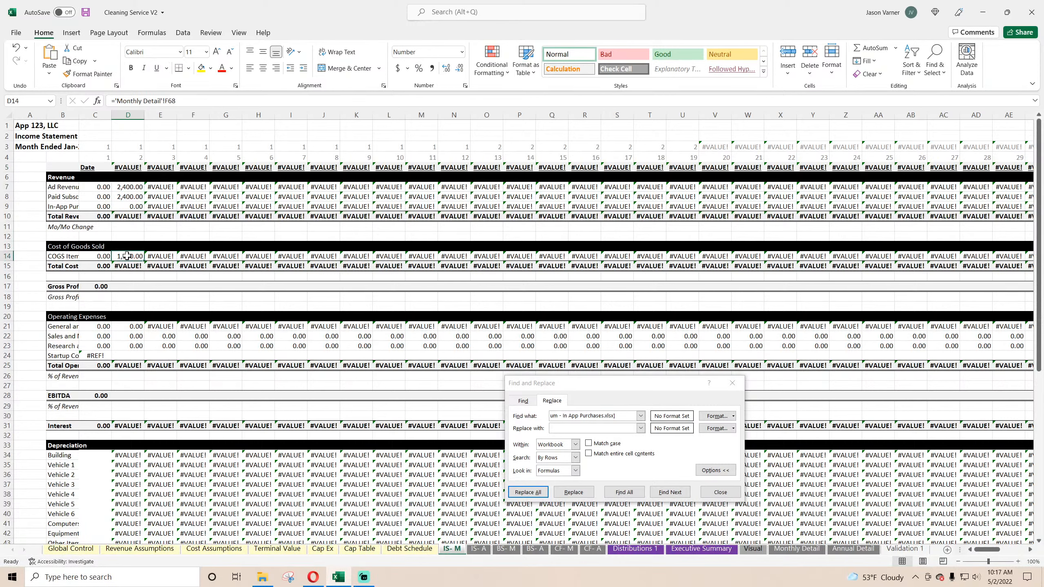
click(128, 327)
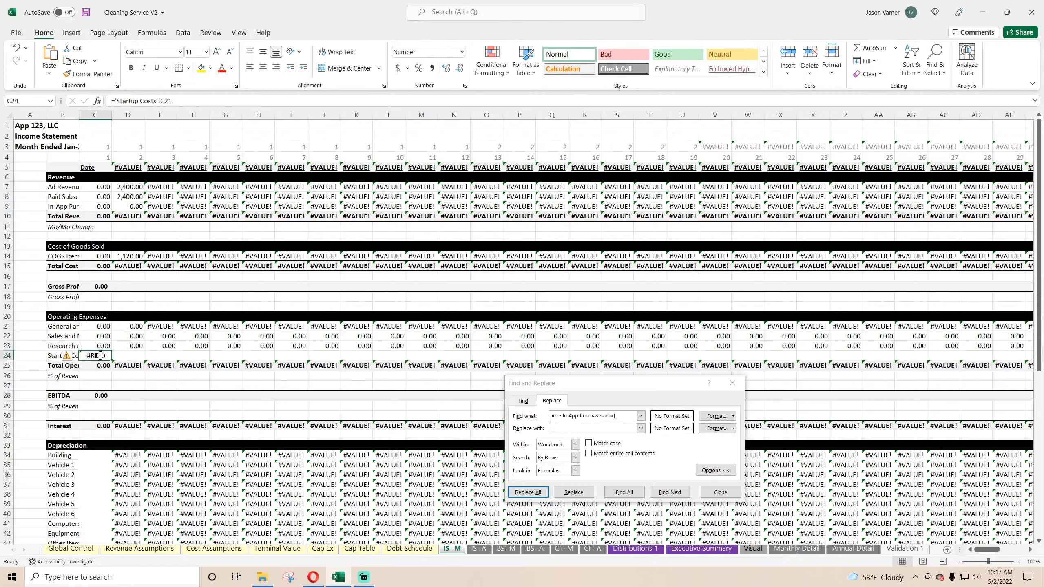
click(157, 326)
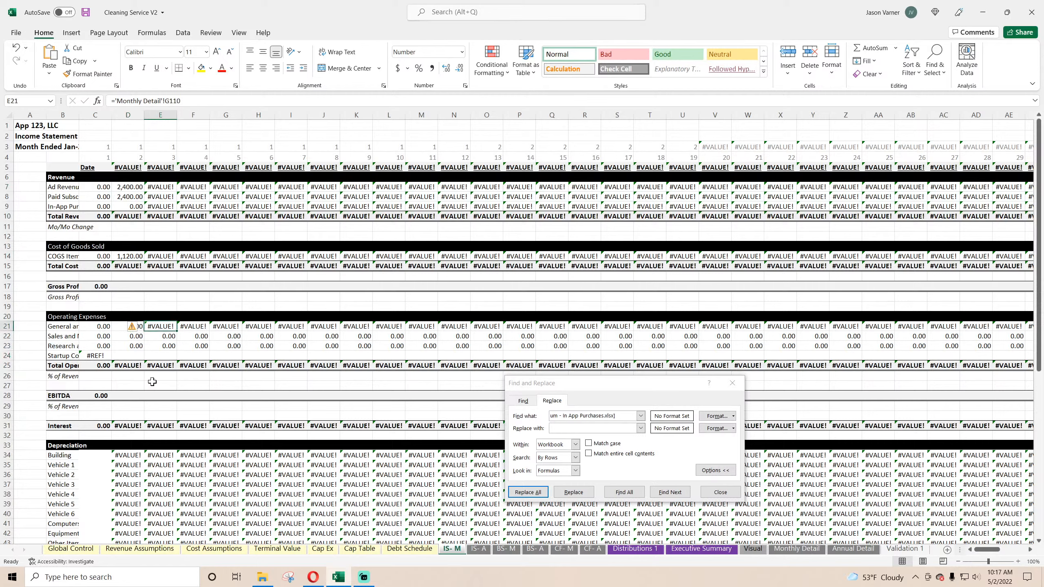
Step: Check the Building depreciation, Interest and EBITDA formulas in the first months of IS- M for remaining external links
click(124, 456)
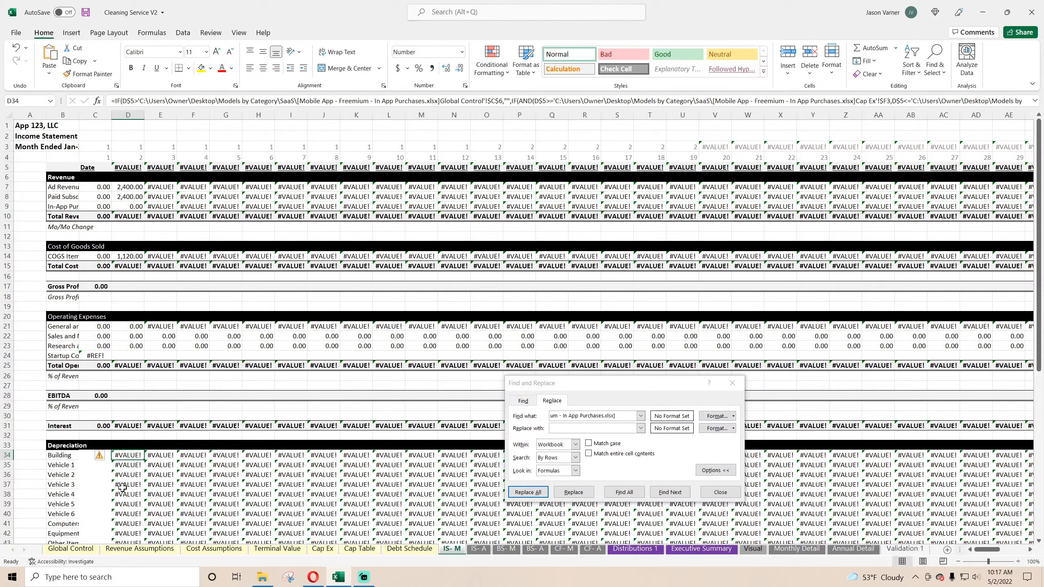
click(128, 427)
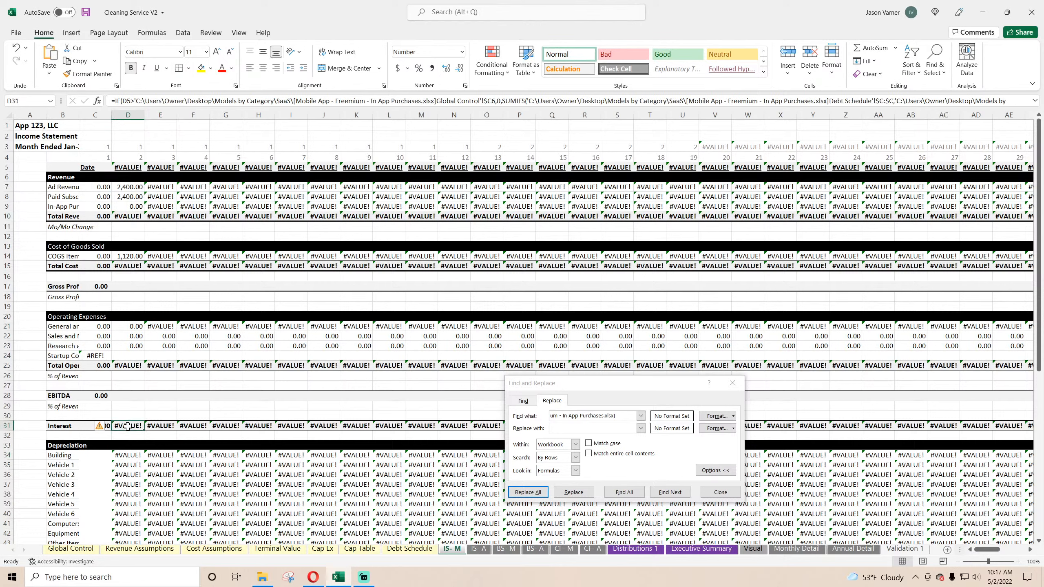
click(86, 427)
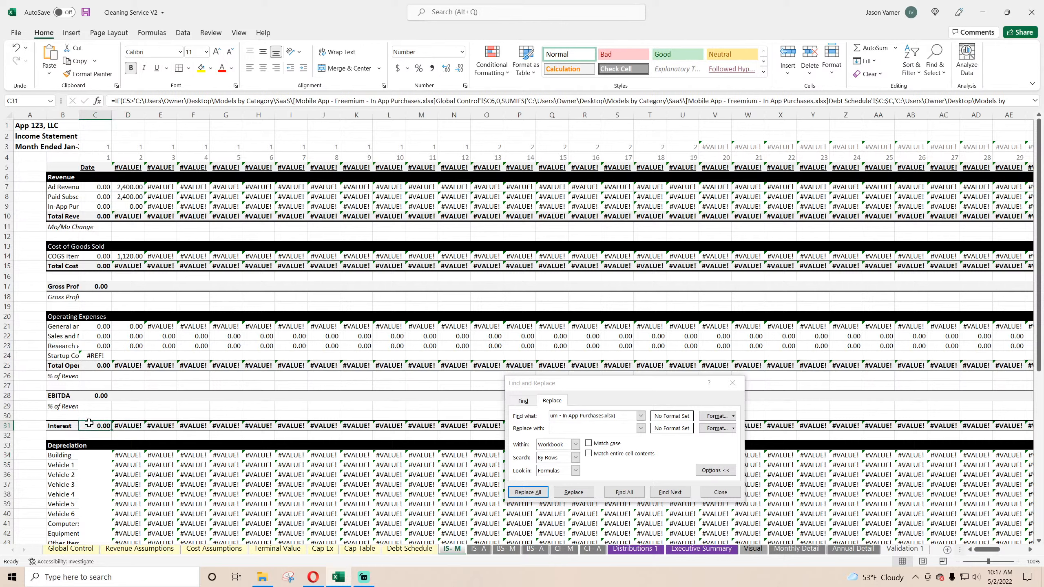
click(95, 394)
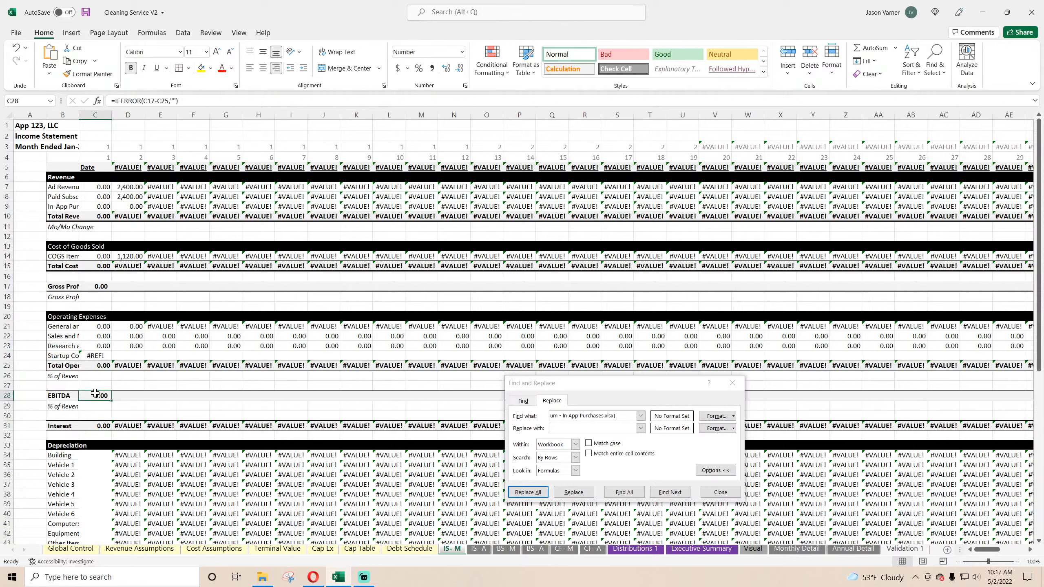
click(127, 398)
click(97, 398)
click(97, 425)
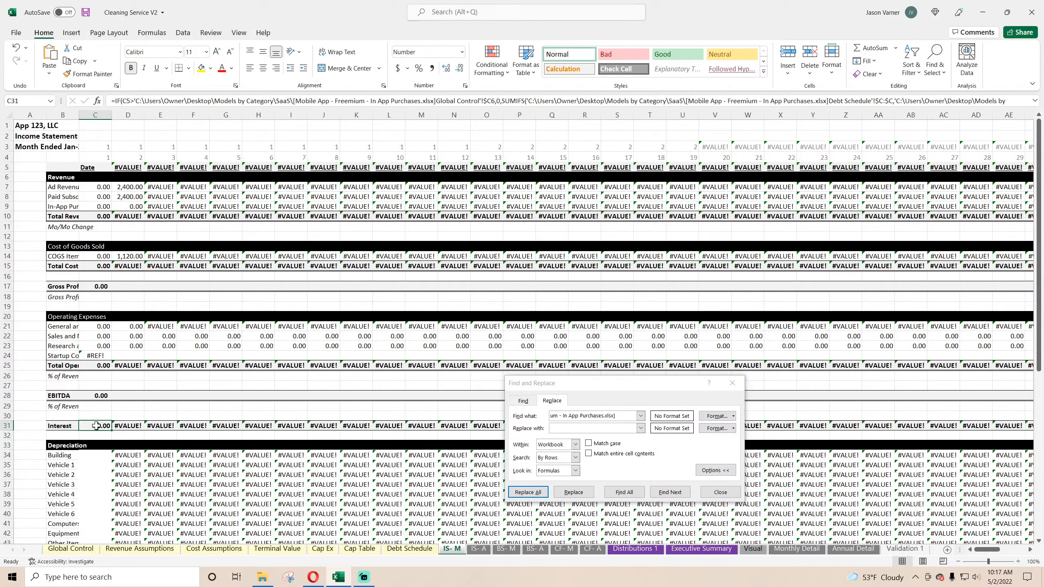
Step: Compare the Debt Schedule with Distributions 1 and inspect the schedule's payment date and interest formulas
click(417, 550)
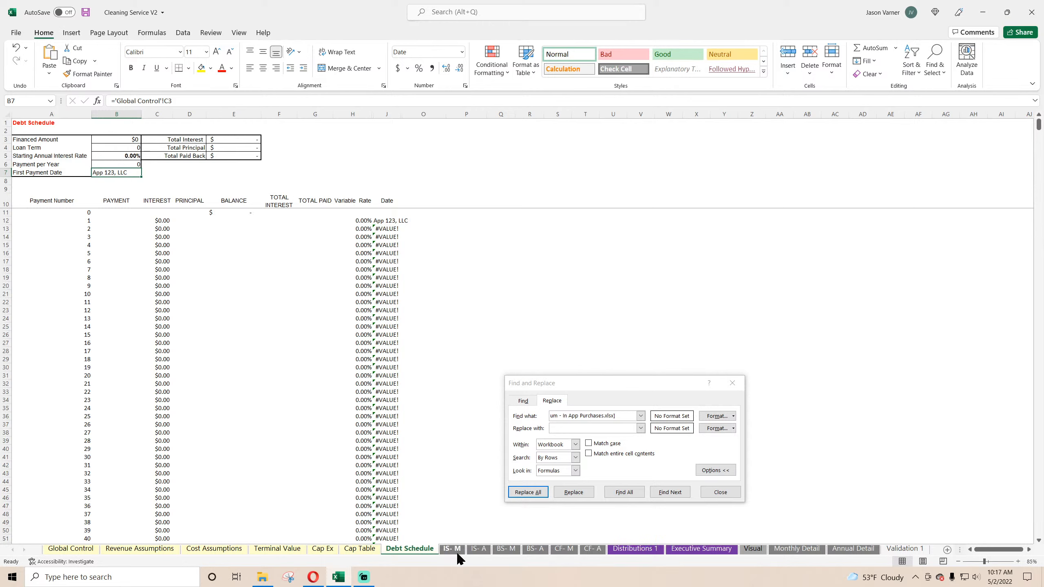
click(635, 549)
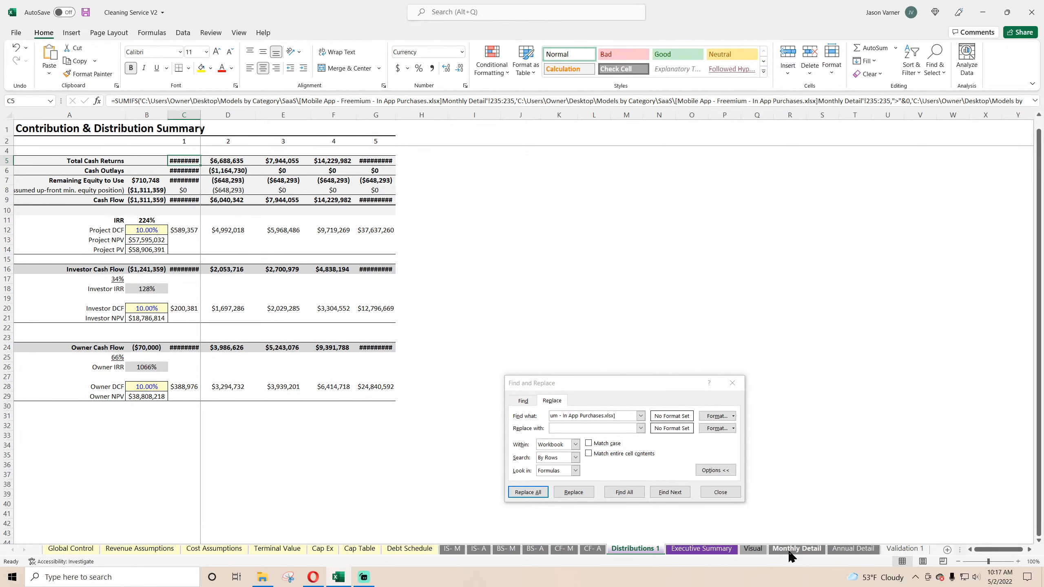
click(419, 550)
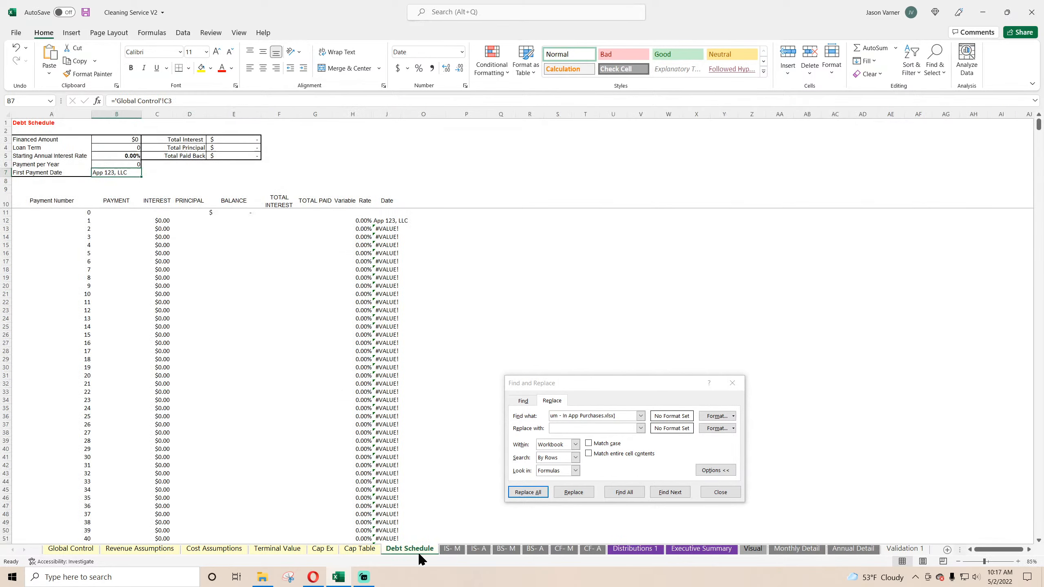
click(386, 220)
click(388, 237)
click(159, 229)
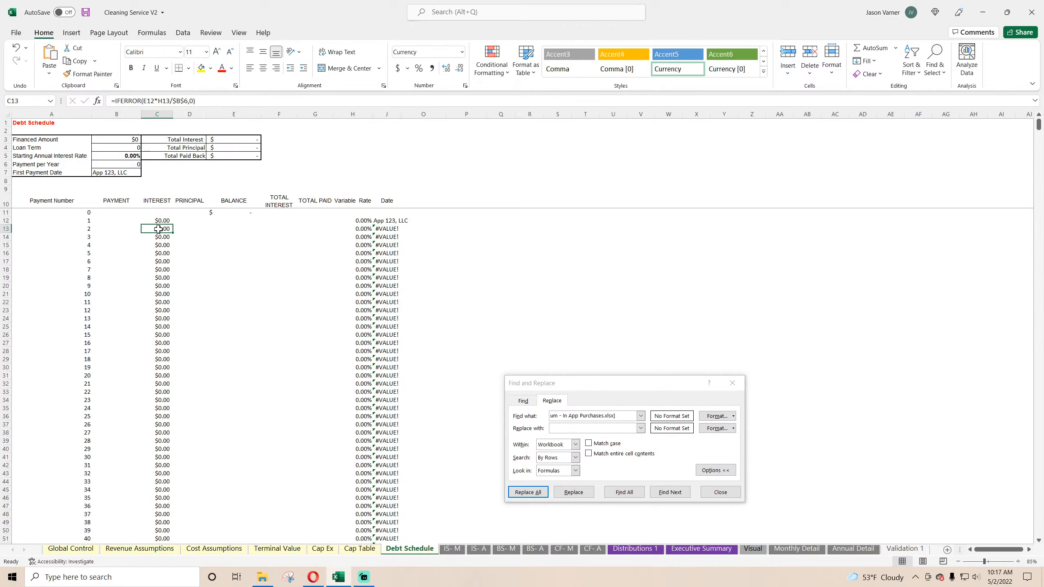
click(273, 204)
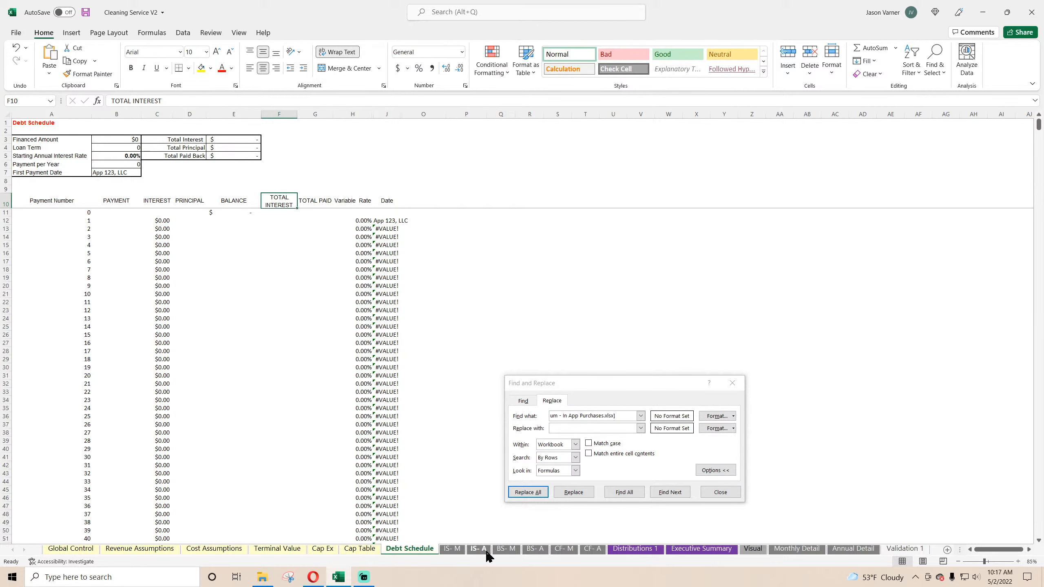
Step: Inspect the January Cash formula on BS- M and the Startup Costs reference in C24 of IS- M, and return to the Debt Schedule
click(506, 548)
click(95, 226)
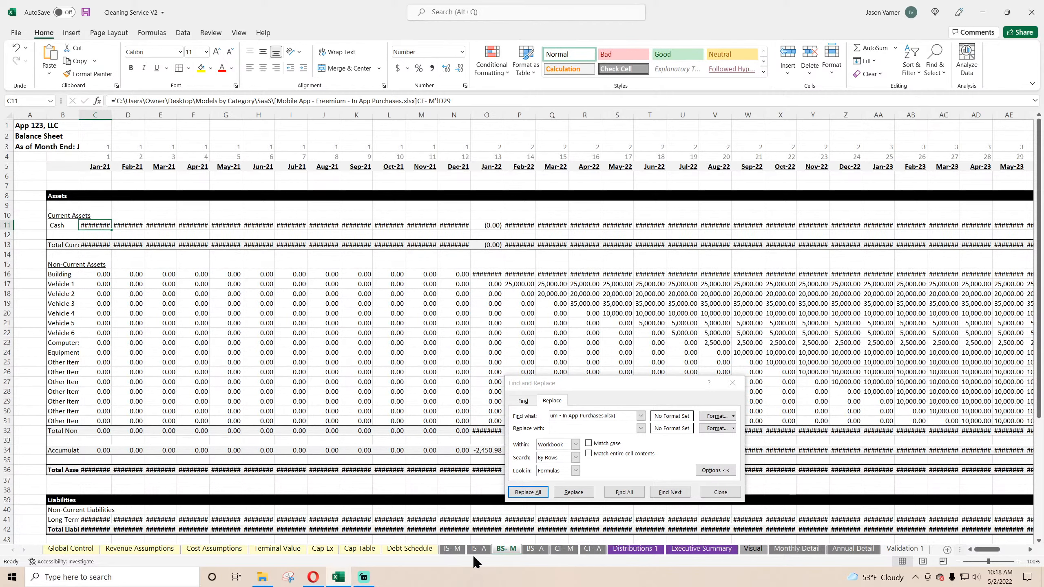
click(456, 550)
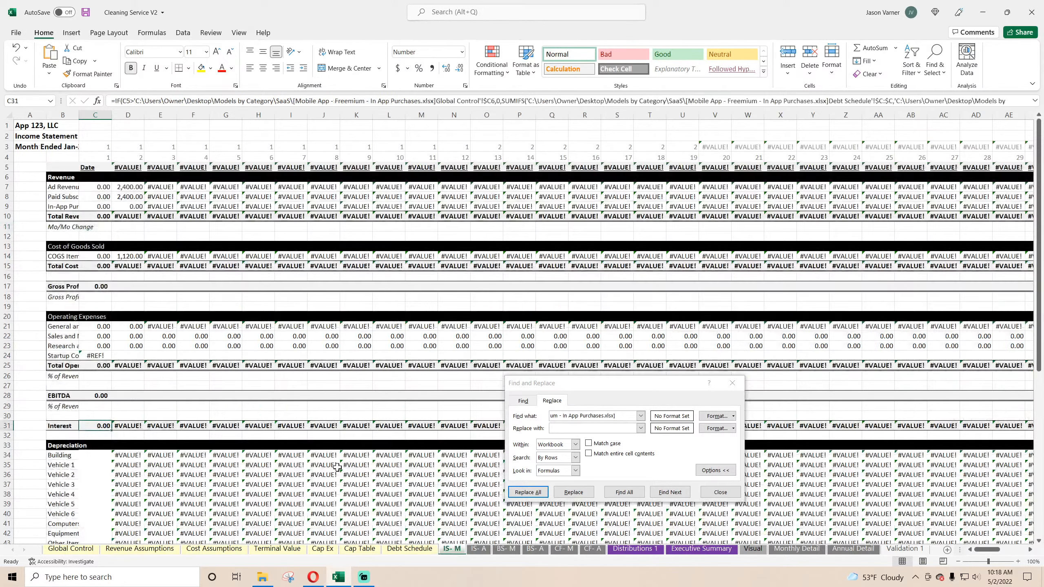
click(97, 354)
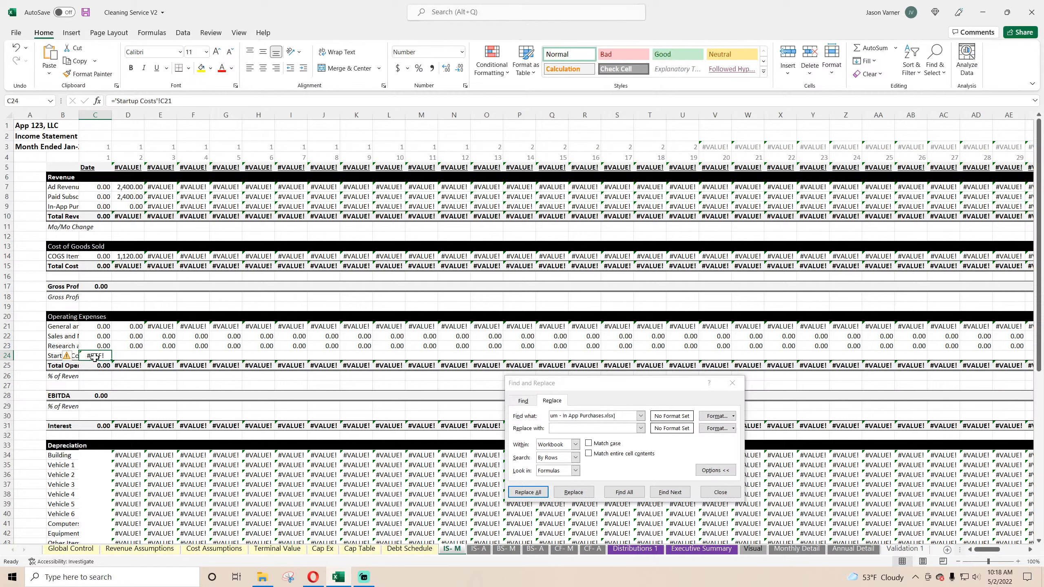
click(430, 551)
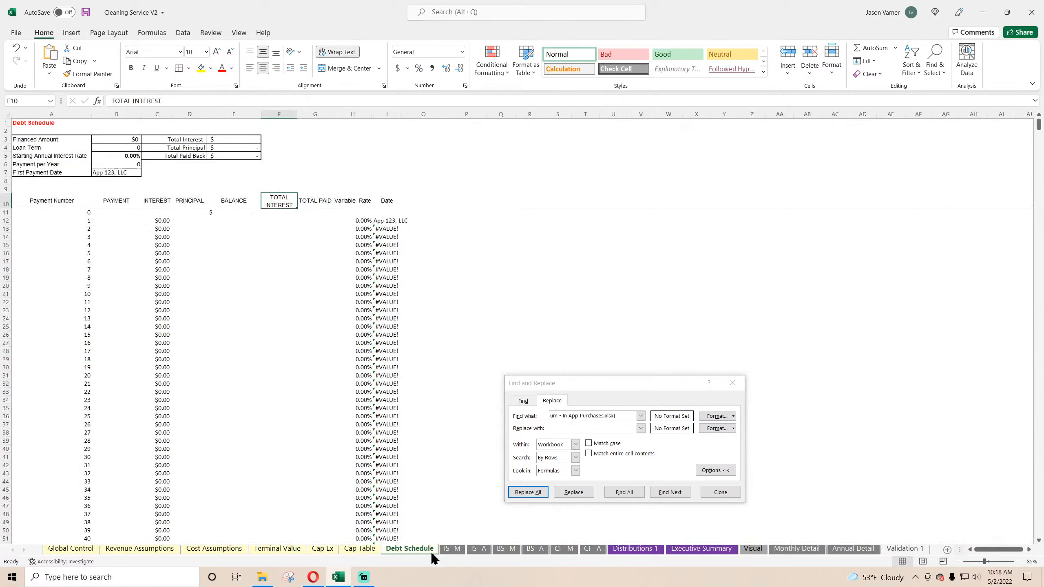
Step: Add a new sheet after Debt Schedule and name it Startup Costs
click(948, 550)
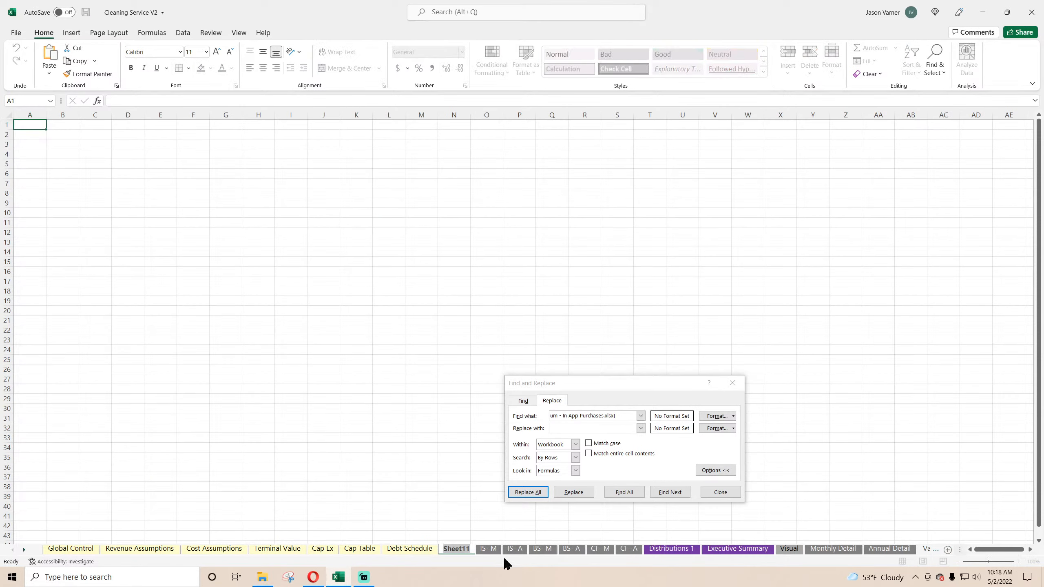
text(Startup)
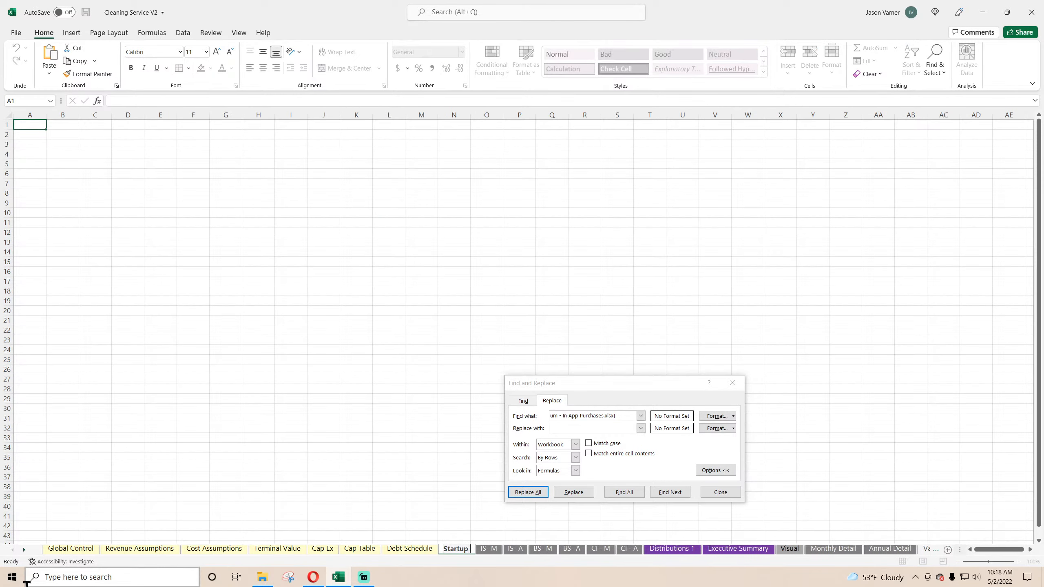
text( Costs)
key(Return)
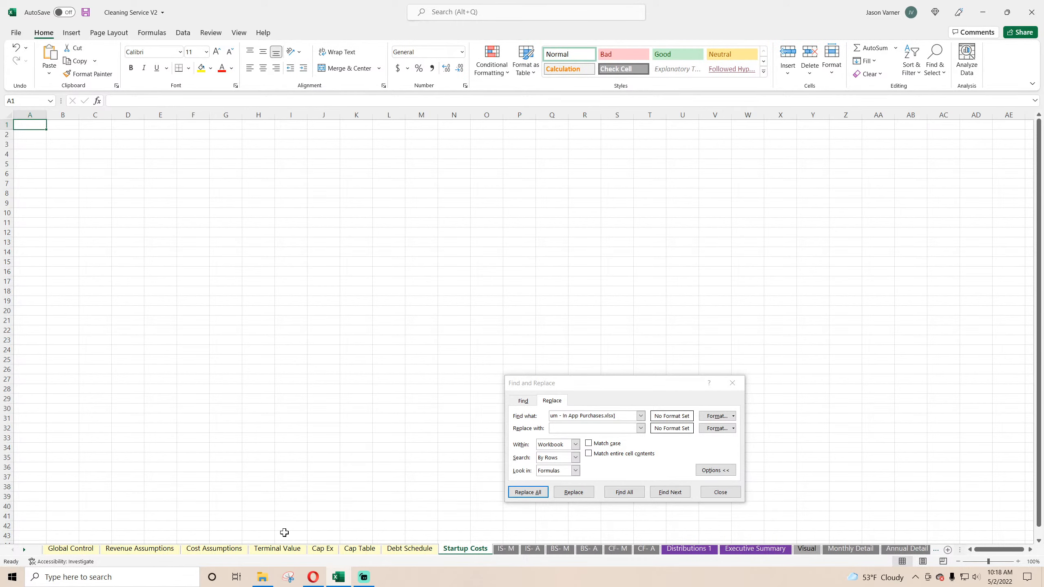
Step: Select the startup cost table with its note on the Mobile App Freemium workbook's Startup Costs sheet, and return to Cleaning Service V2
click(262, 576)
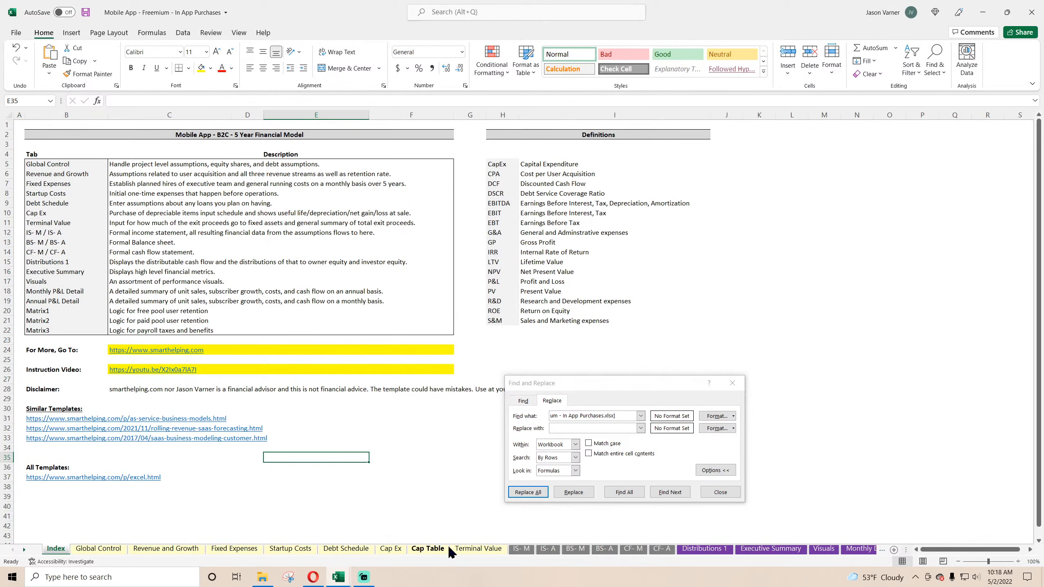
click(293, 550)
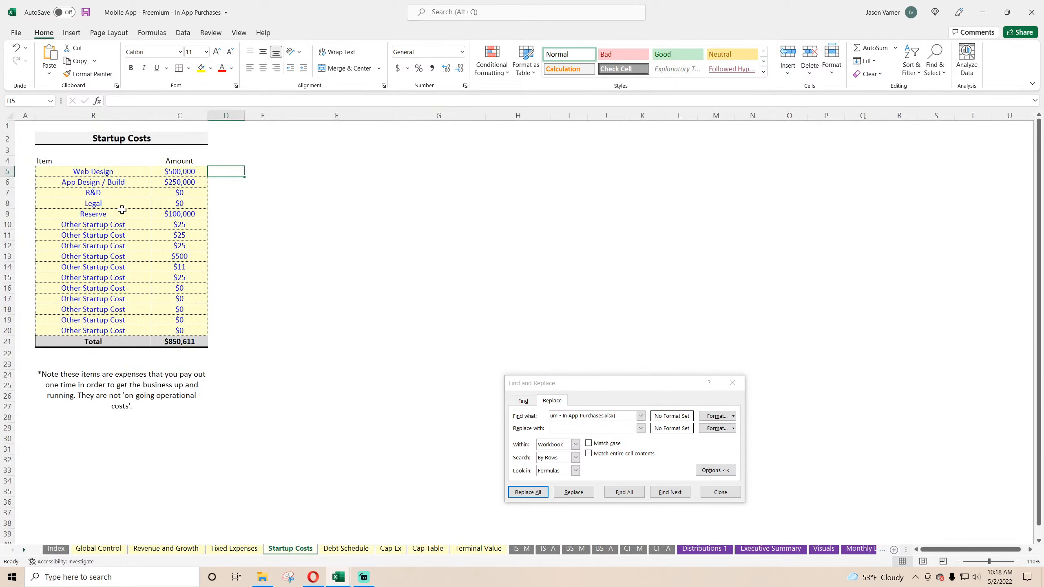
drag(106, 140, 128, 372)
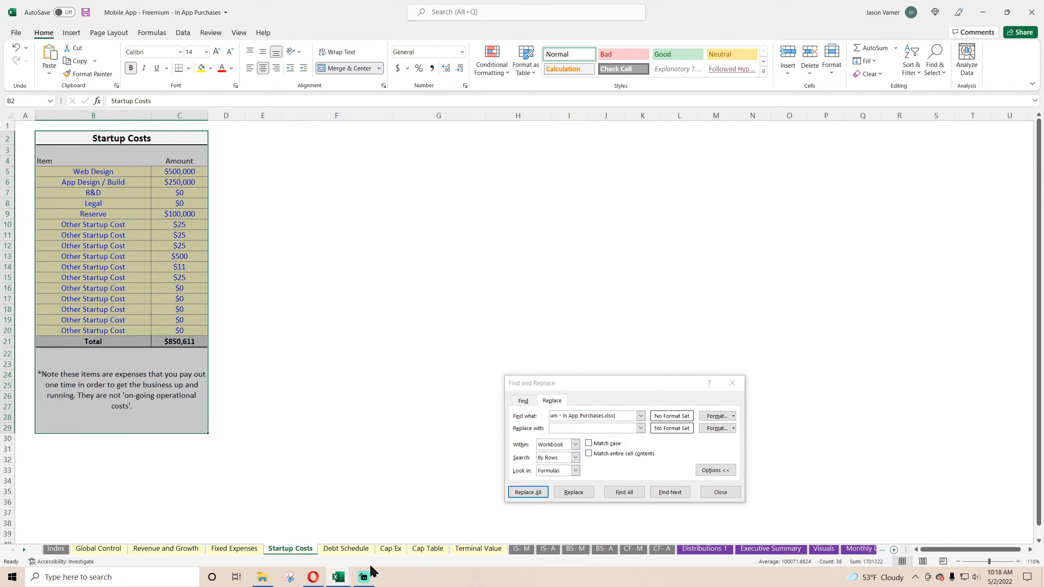
mouse_move(338, 577)
click(310, 543)
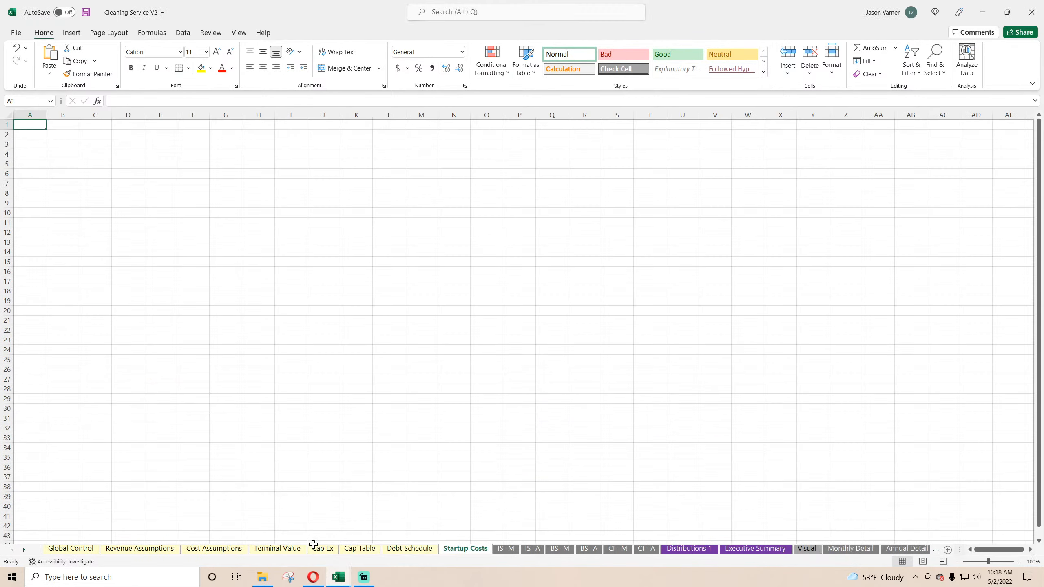
click(17, 48)
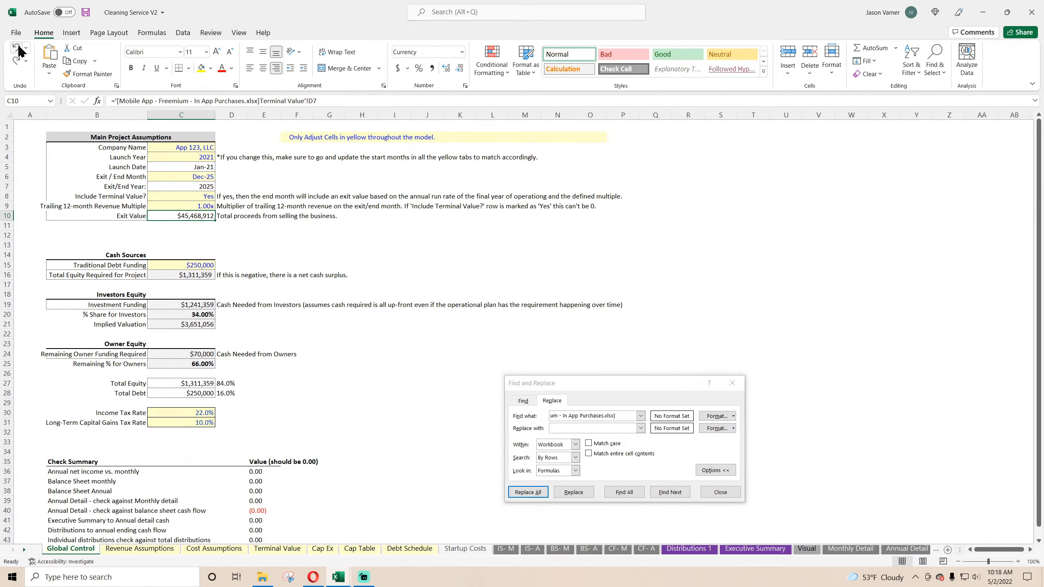
Step: Color the Startup Costs sheet tab pale yellow to match the other assumption sheets
right_click(462, 550)
mouse_move(498, 500)
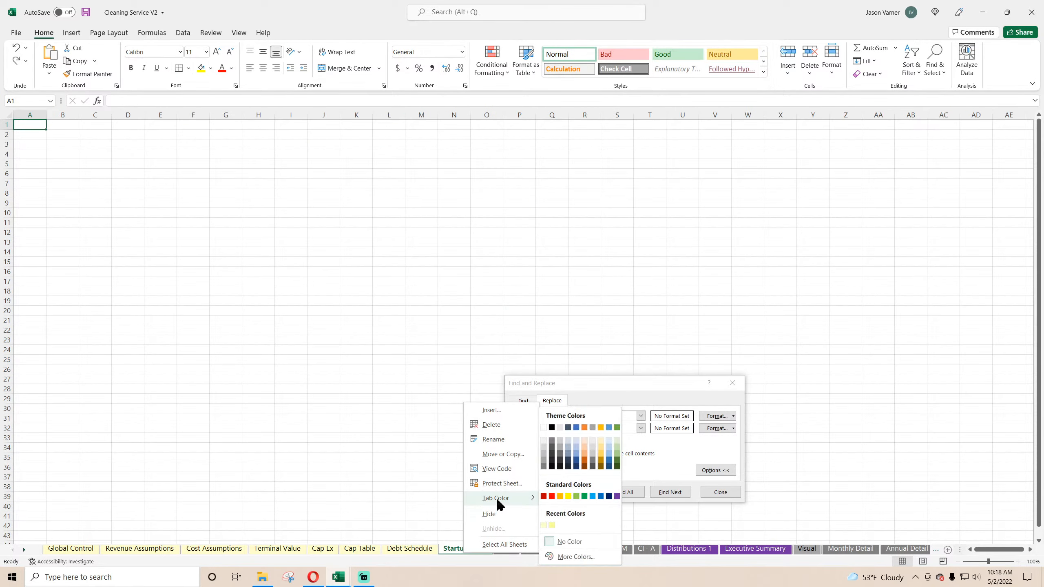
click(544, 525)
click(410, 550)
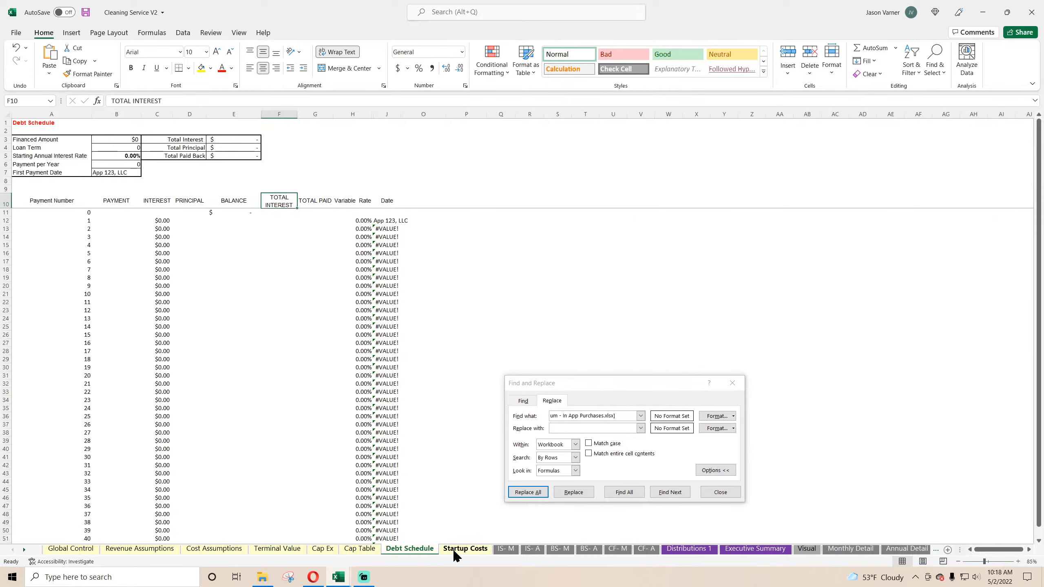
click(451, 551)
Step: Copy the startup cost table and note from the Mobile App Freemium workbook to B2 of the new Startup Costs sheet and adjust the column widths
click(336, 579)
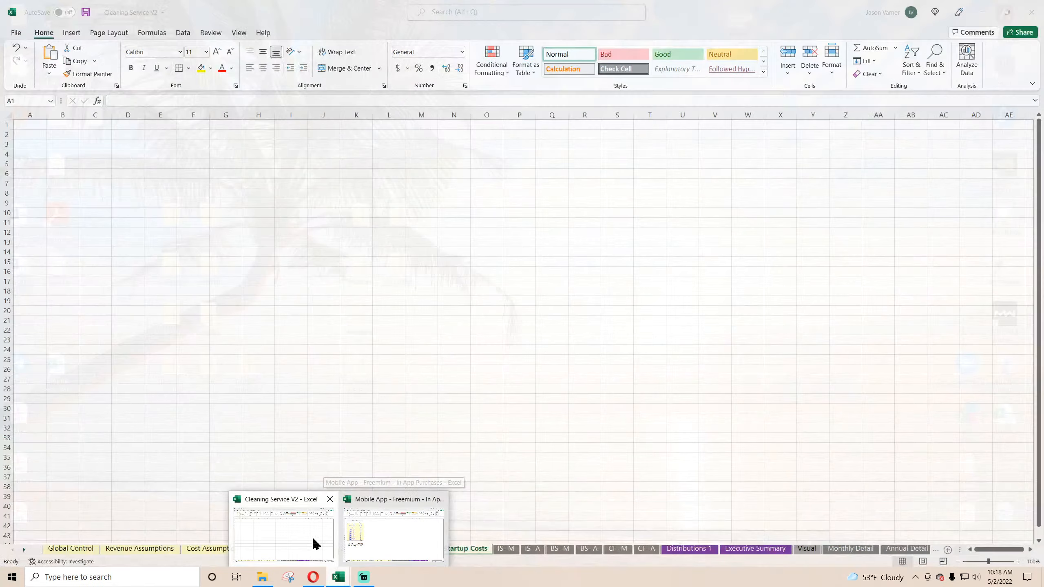
click(390, 534)
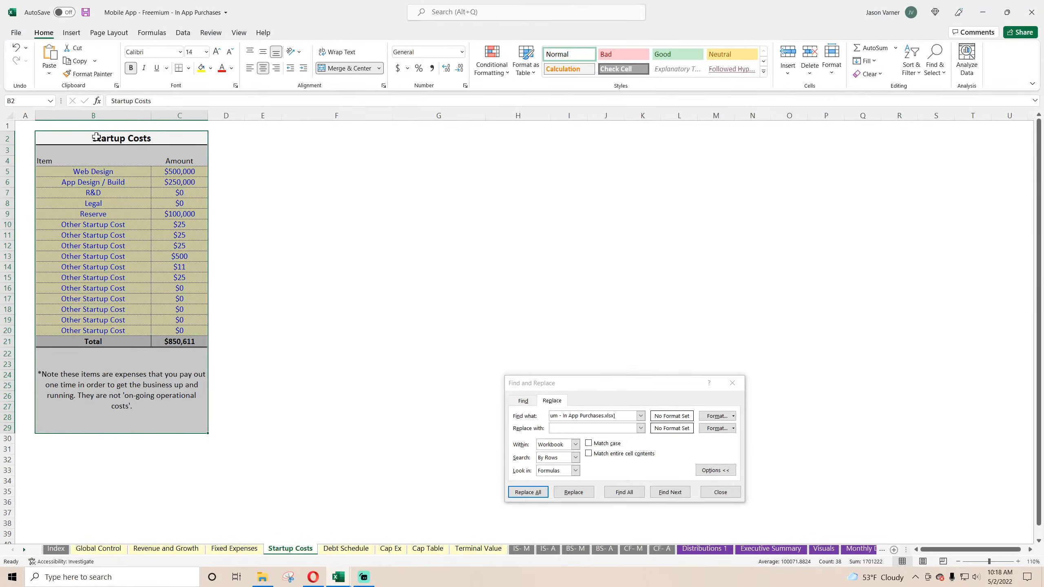
right_click(95, 204)
click(118, 228)
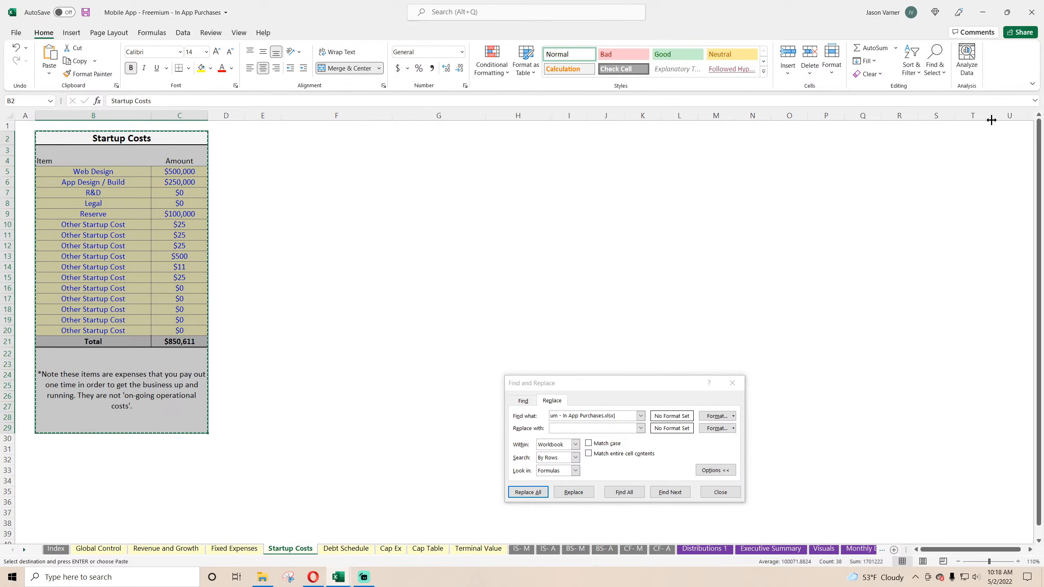
click(983, 12)
click(57, 134)
right_click(58, 135)
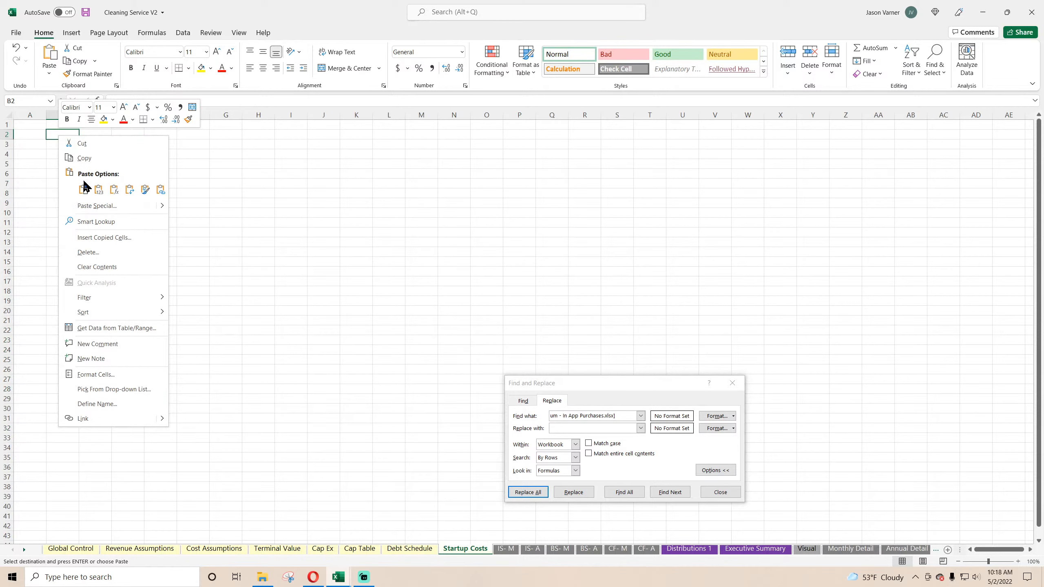
click(84, 188)
click(187, 181)
double_click(80, 115)
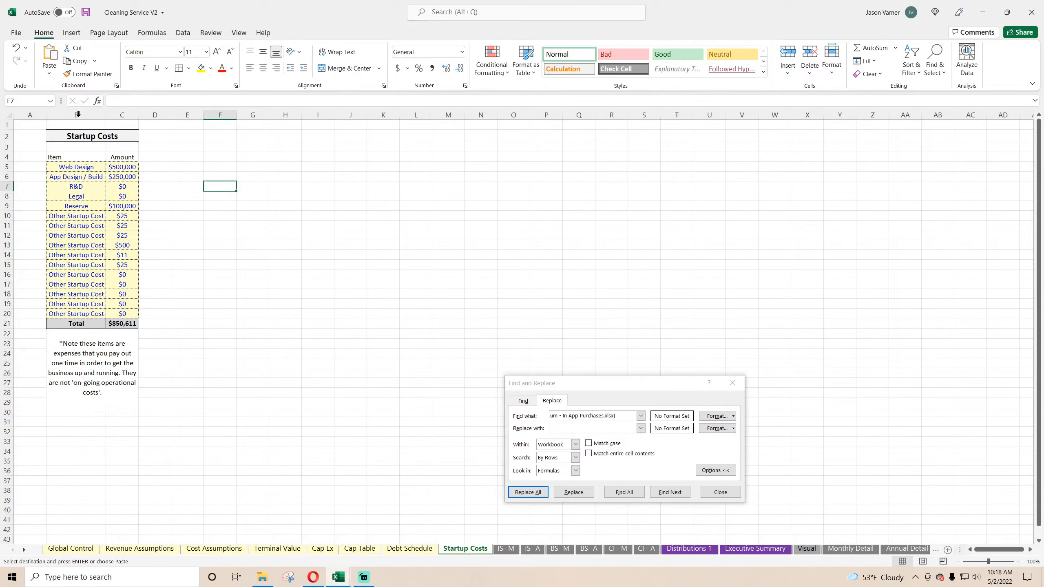
double_click(140, 122)
Step: Try to remove the Mobile App Freemium file path from all workbook formulas while the source file is open, and review the search text
click(71, 549)
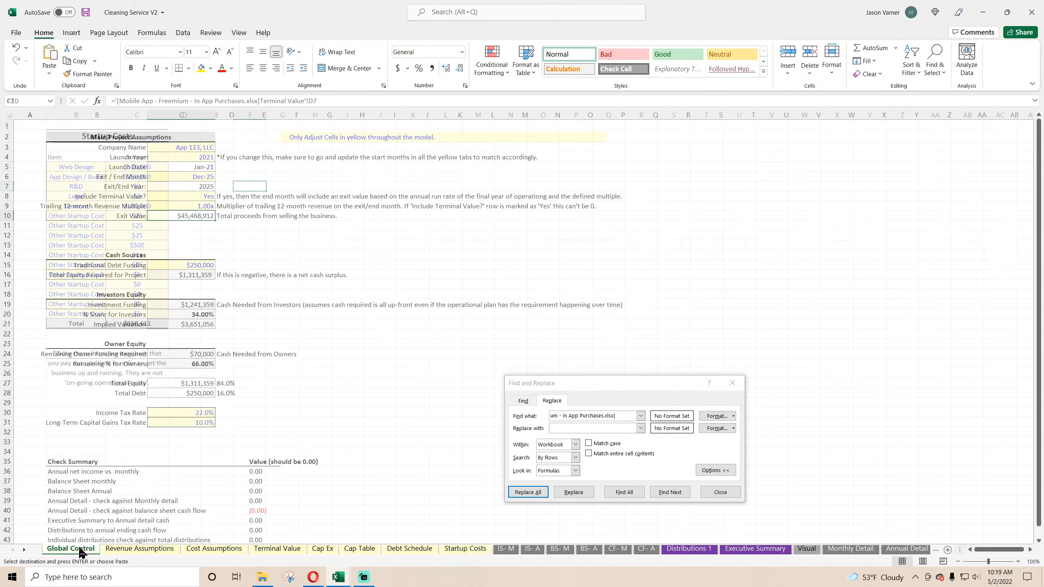
drag(553, 379, 440, 165)
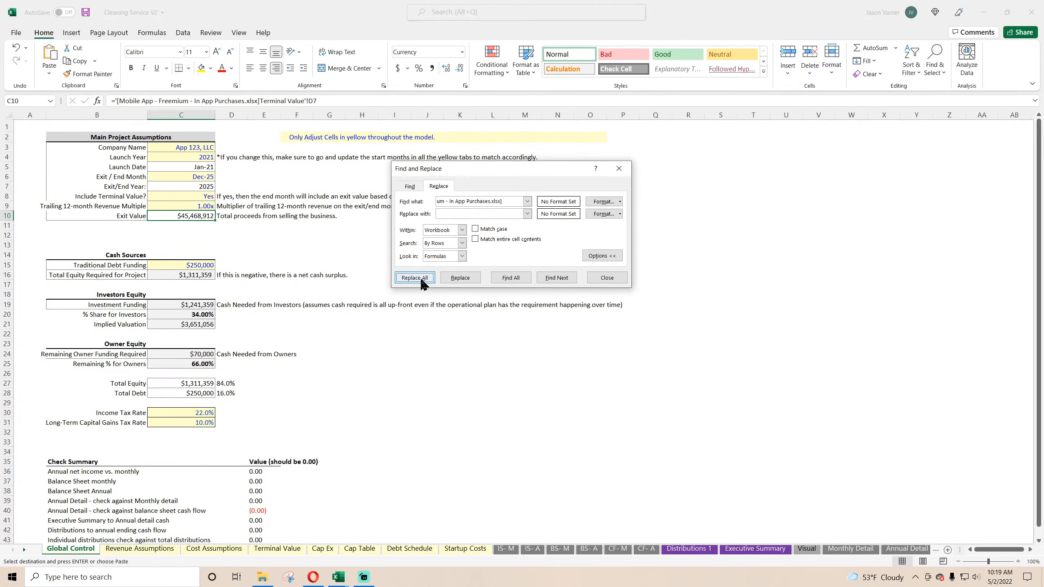
click(422, 281)
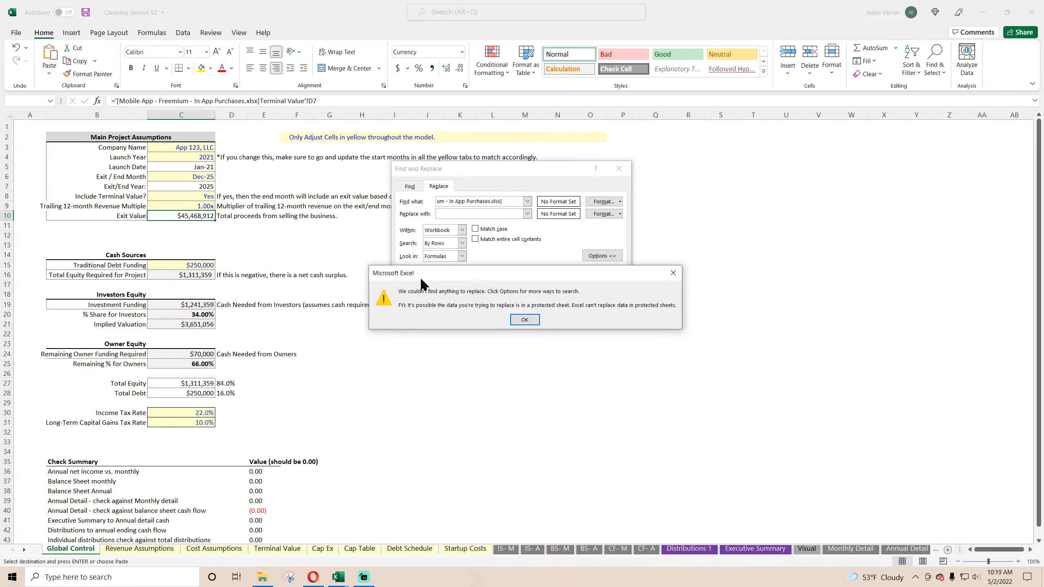
click(530, 325)
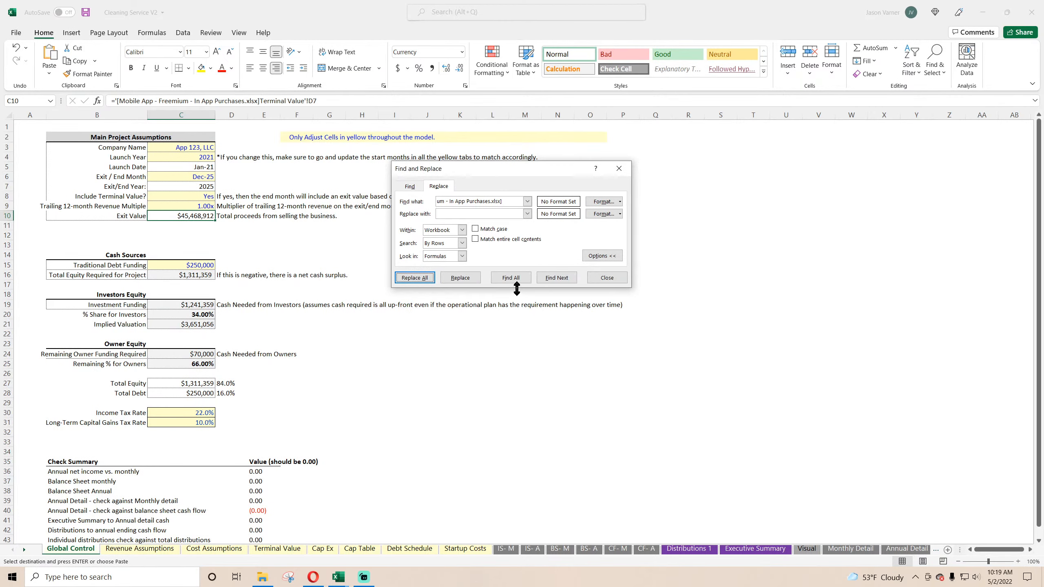
drag(508, 202, 450, 203)
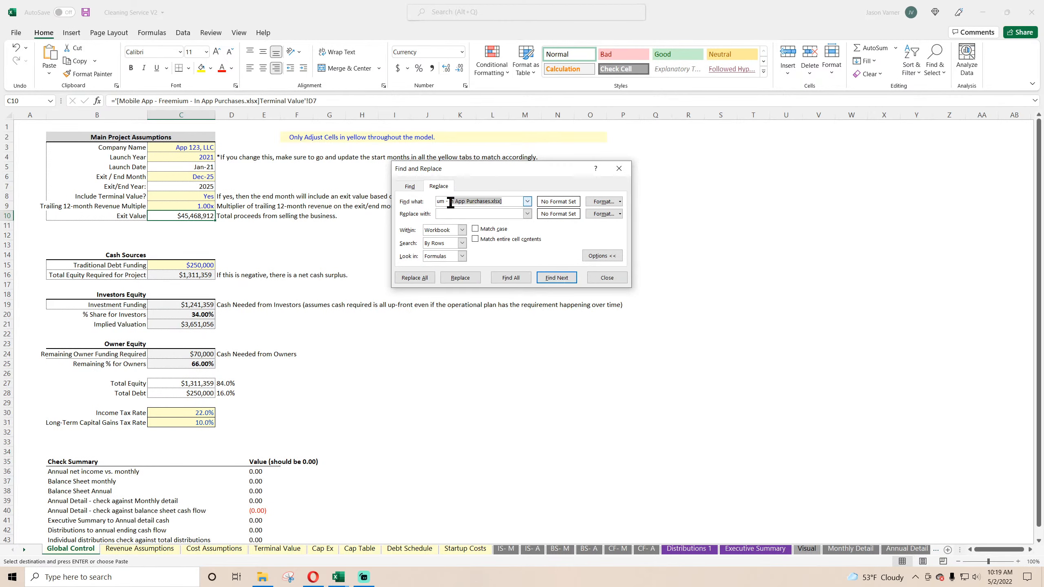
click(469, 202)
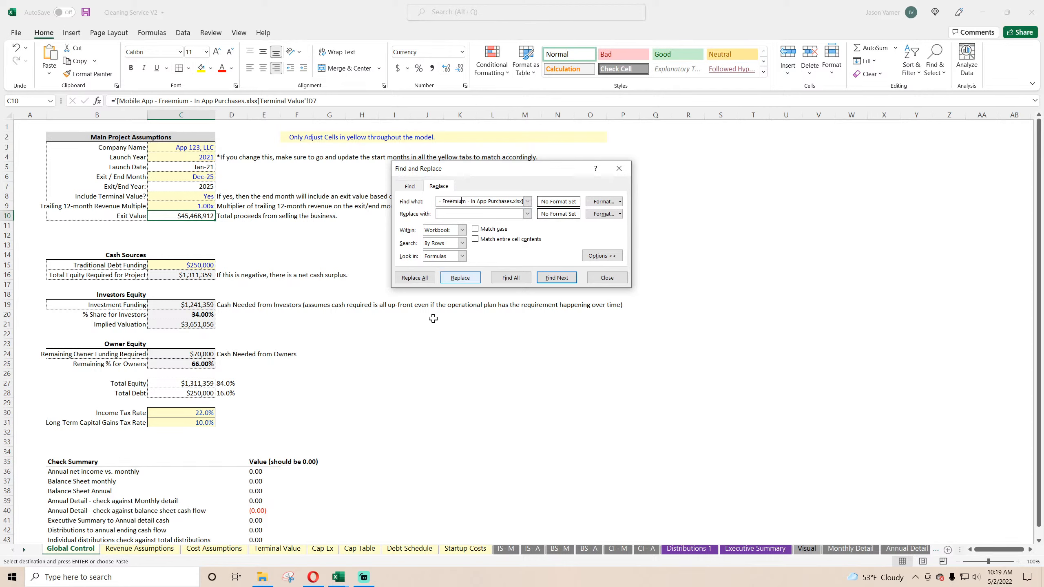
Step: Close the Mobile App Freemium workbook and replace its full file path with nothing in all formulas across the Cleaning Service V2 workbook
mouse_move(336, 585)
click(381, 557)
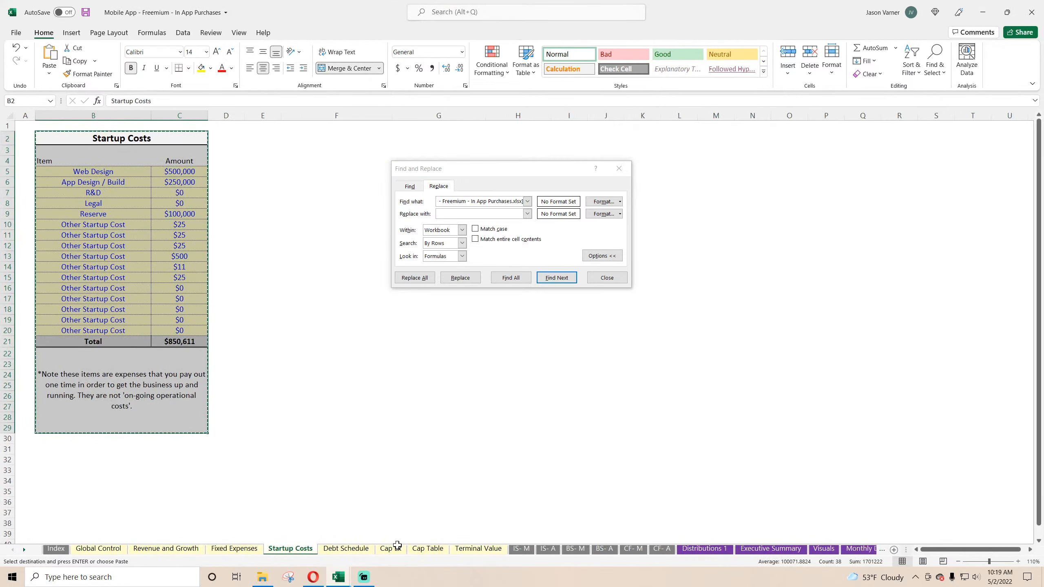
click(1029, 15)
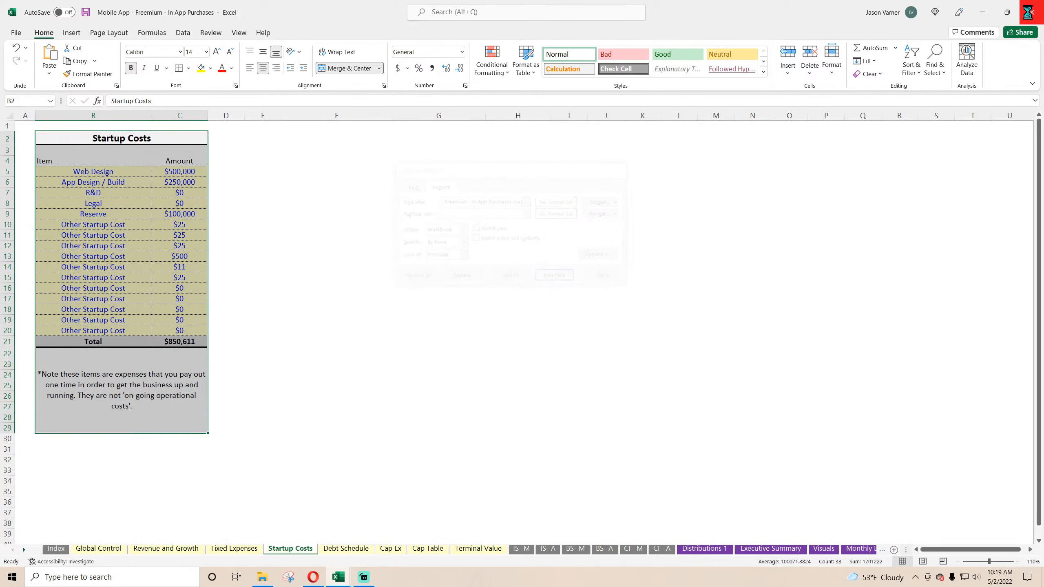
click(430, 350)
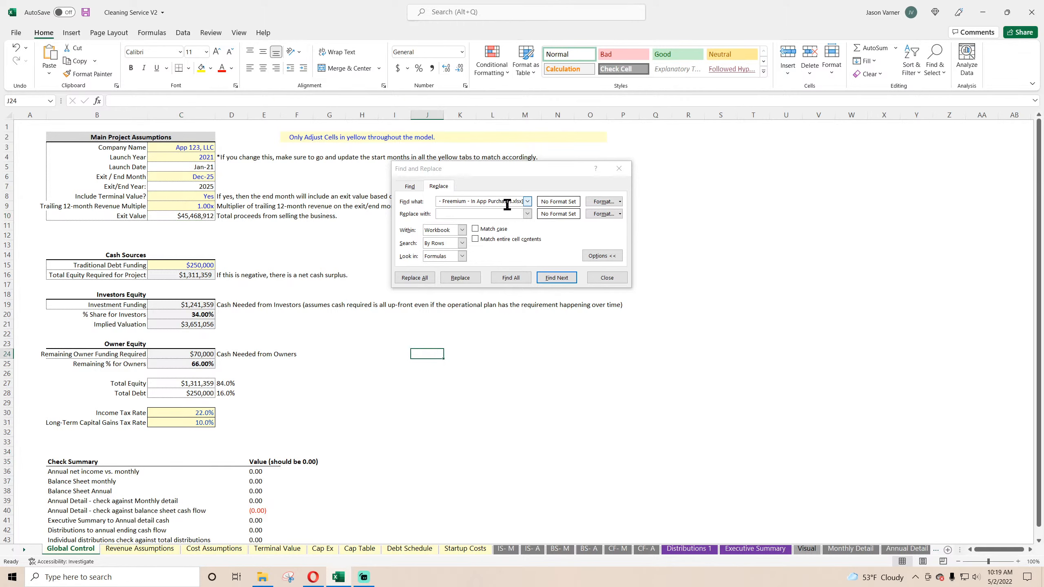
drag(510, 202, 382, 200)
click(454, 199)
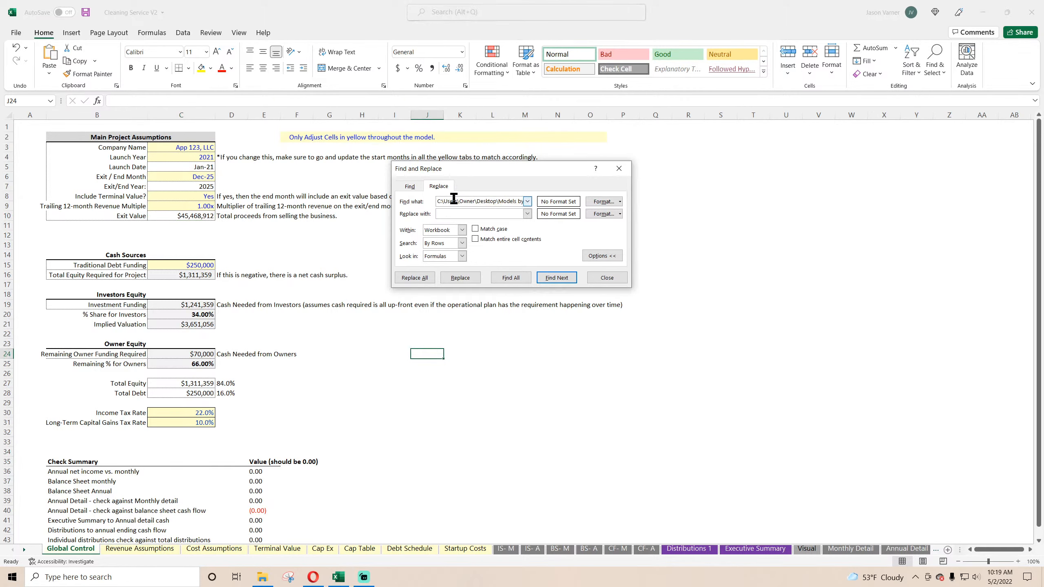
click(414, 278)
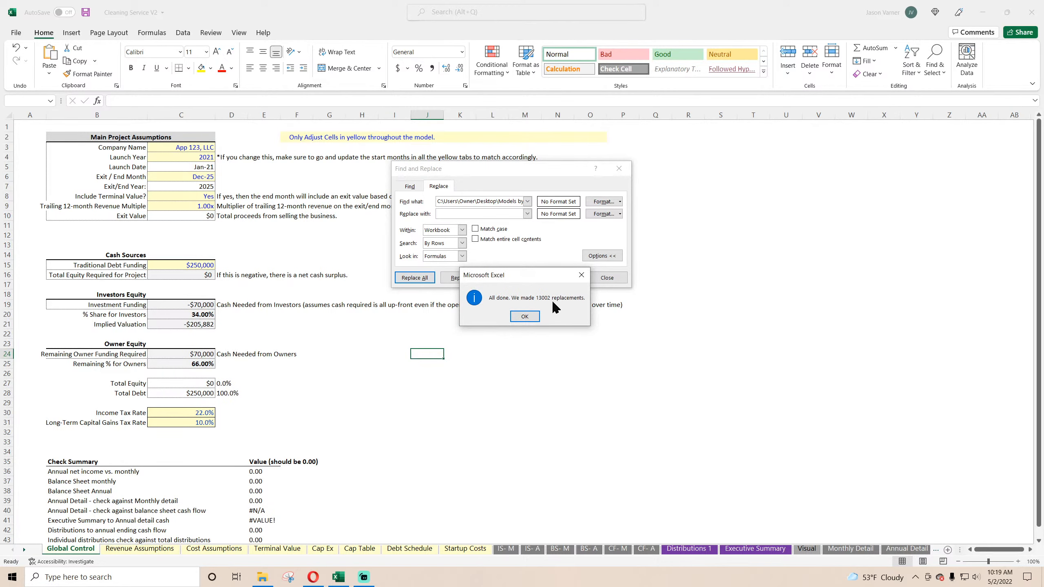
click(525, 316)
click(607, 278)
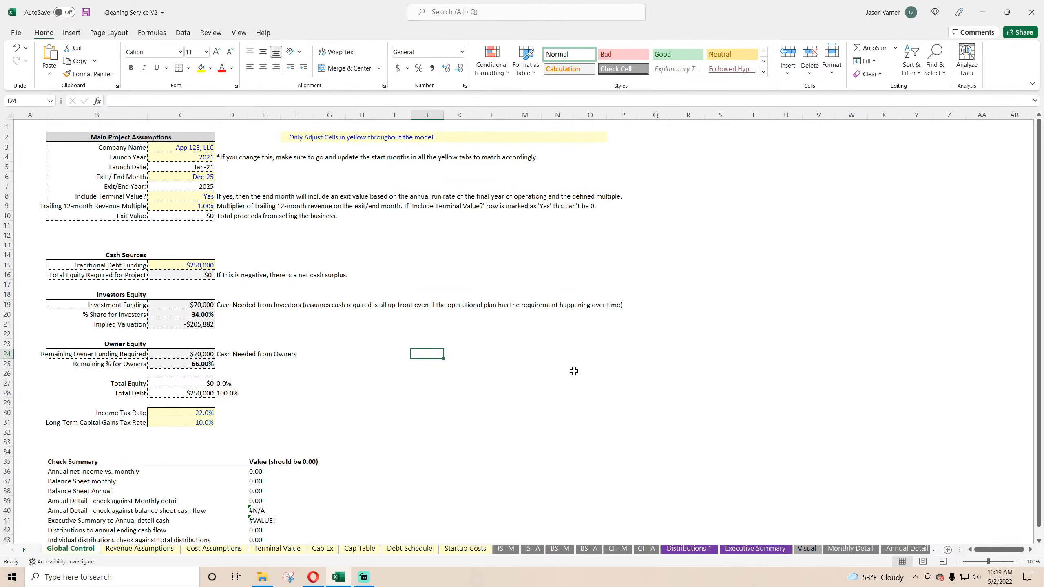
click(569, 372)
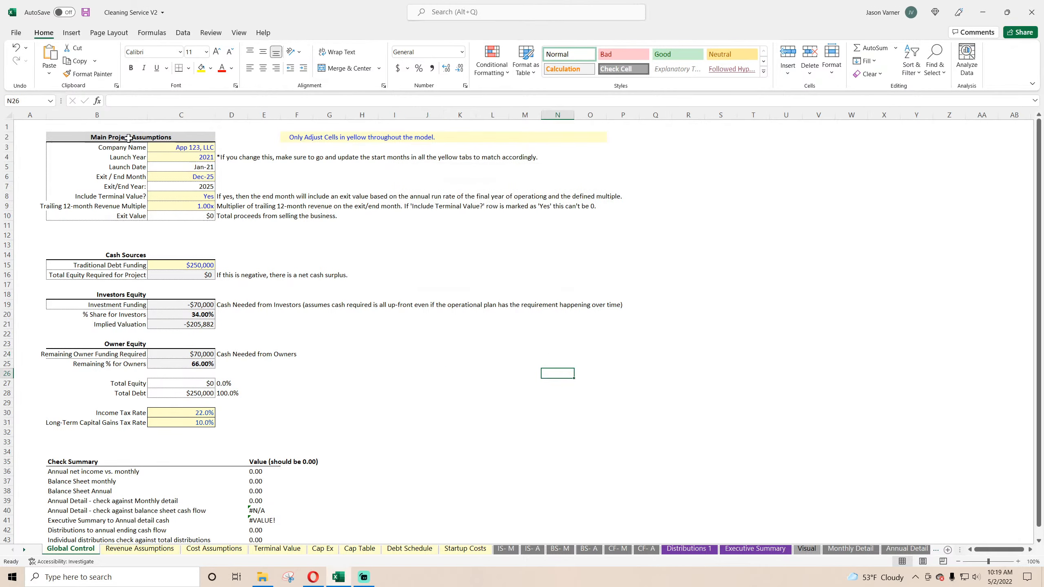
Step: Format the Month Start dates in E4:E53 of Revenue Assumptions with the month-year date type Mar-12
click(130, 551)
click(90, 551)
click(136, 549)
drag(131, 153, 278, 191)
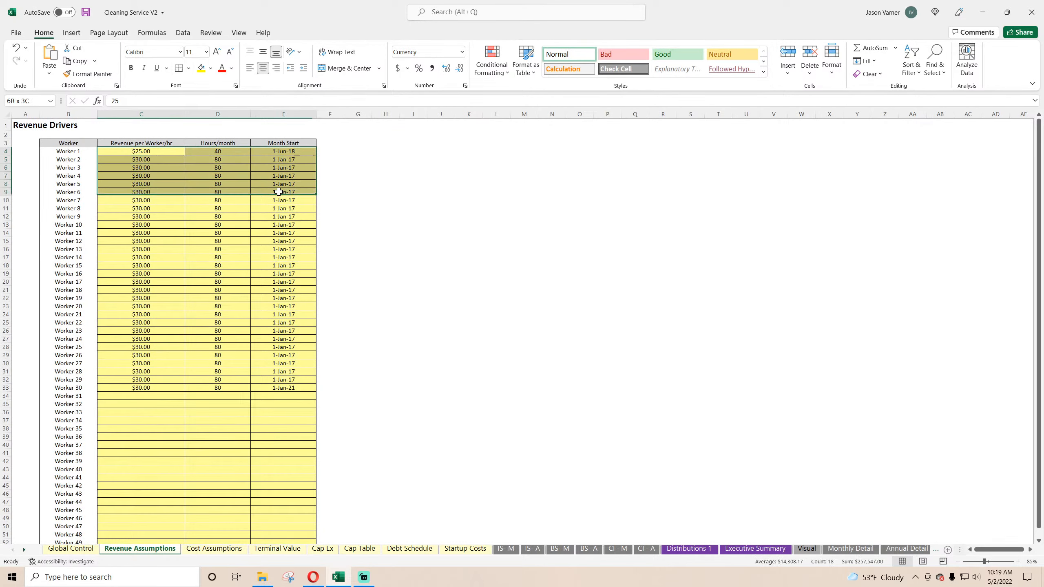
drag(283, 151, 285, 351)
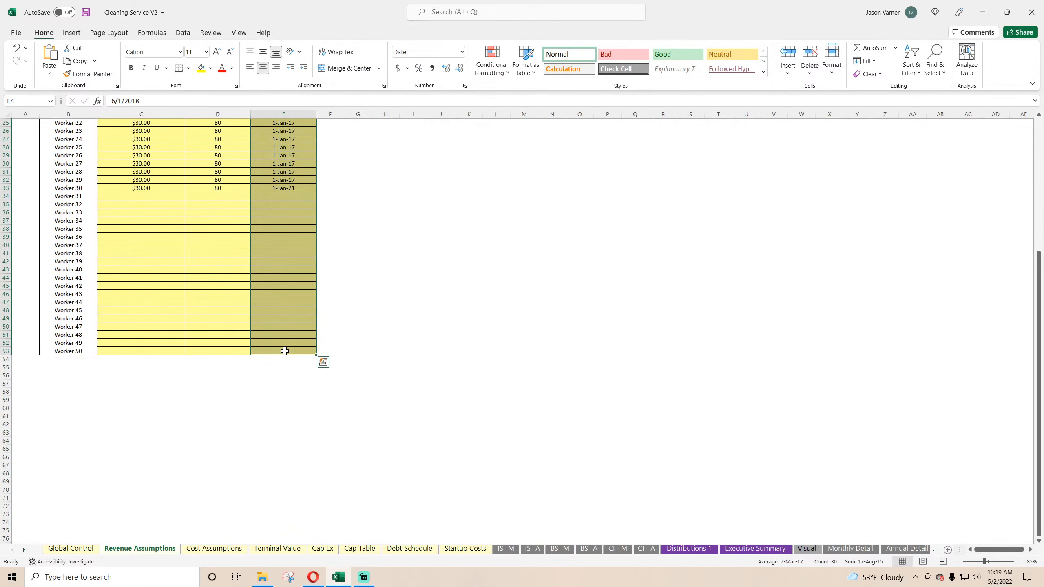
scroll(285, 351, up, 8)
click(465, 86)
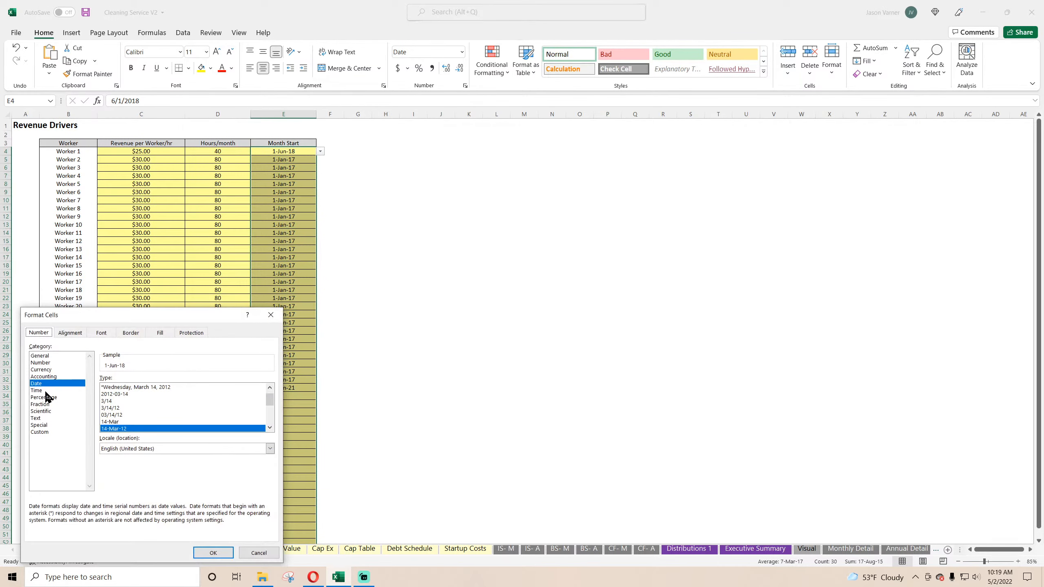
click(269, 428)
click(119, 422)
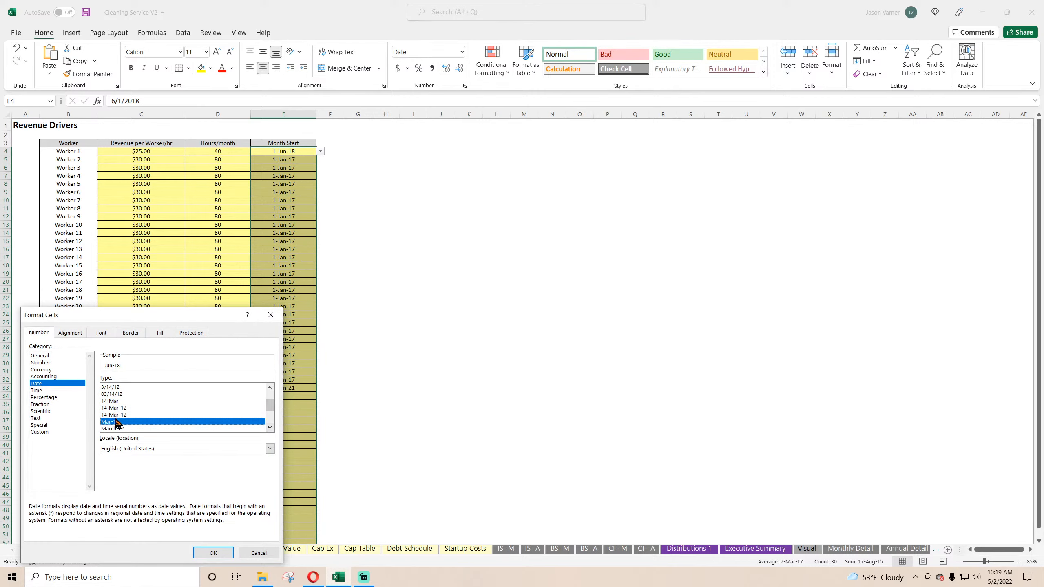
click(213, 552)
Step: Give the worker input cells C4:E53 on Revenue Assumptions a pale yellow fill and blue font
drag(129, 156, 289, 449)
click(211, 68)
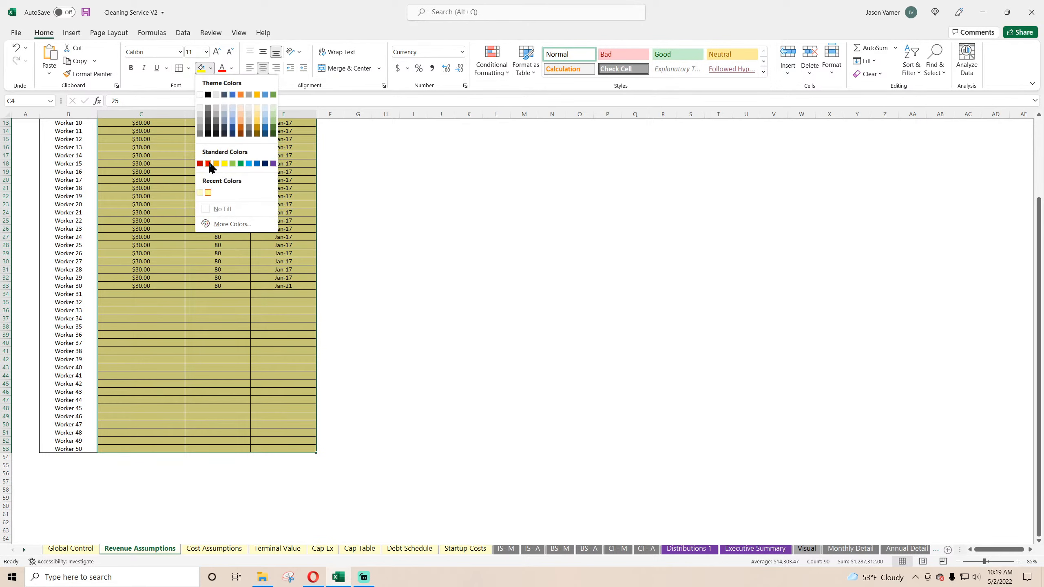
click(199, 190)
scroll(214, 164, up, 4)
click(231, 69)
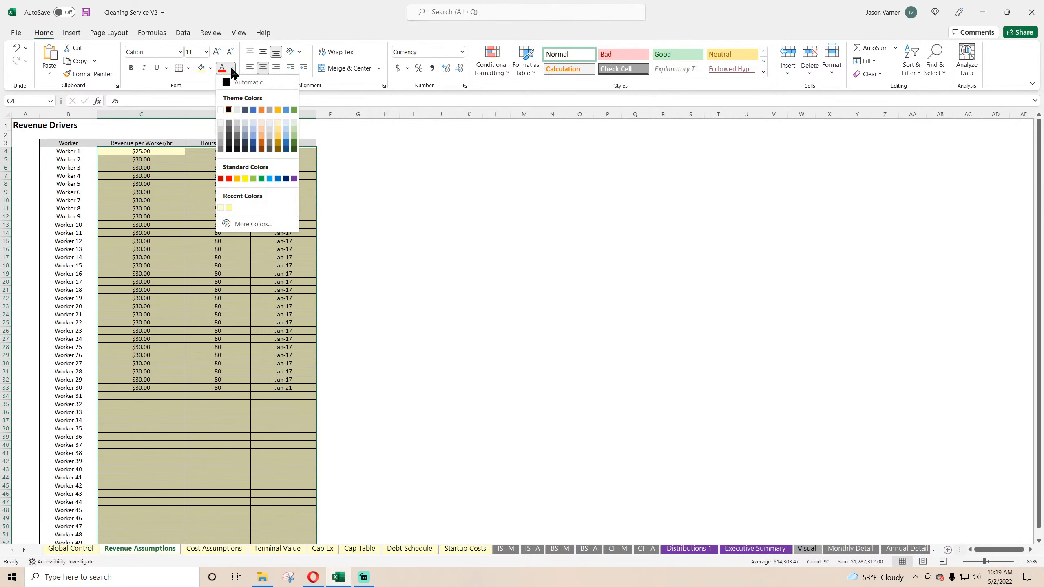
click(277, 178)
click(214, 338)
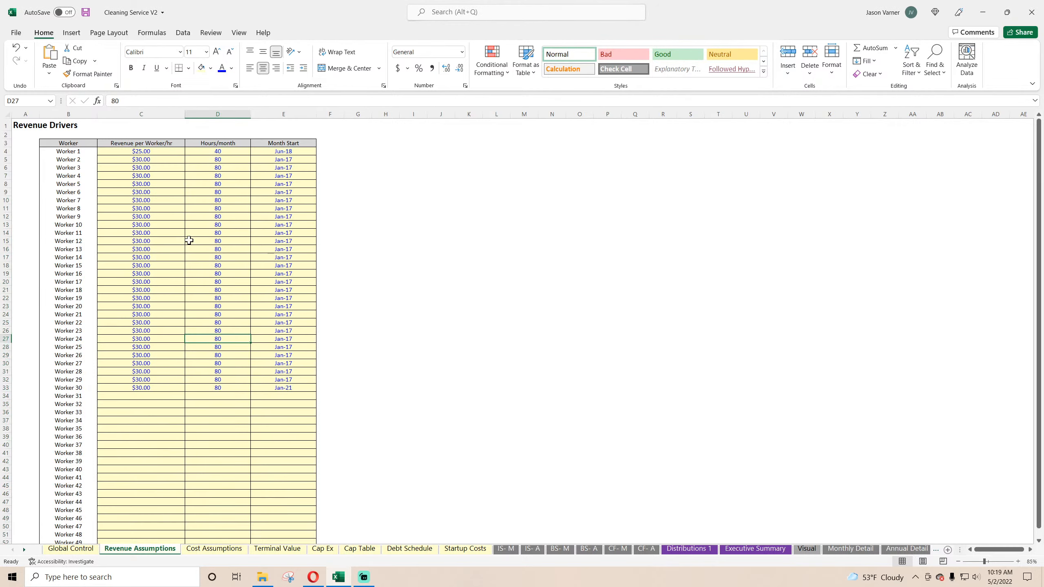
Step: Give the wage inputs C6:C55 and operating cost inputs J6:M26 on Cost Assumptions a pale yellow fill and blue font
click(78, 152)
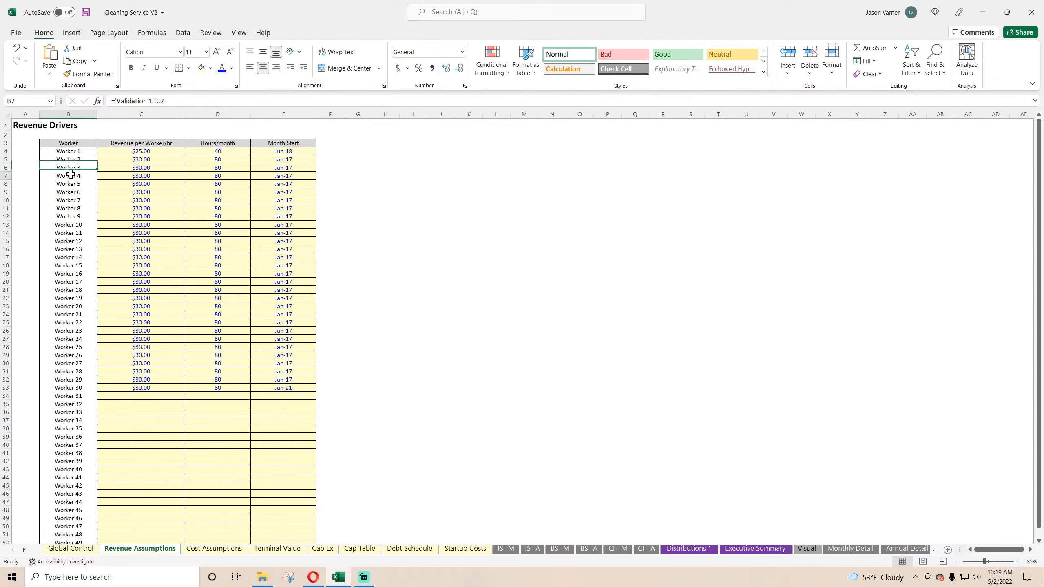
click(206, 549)
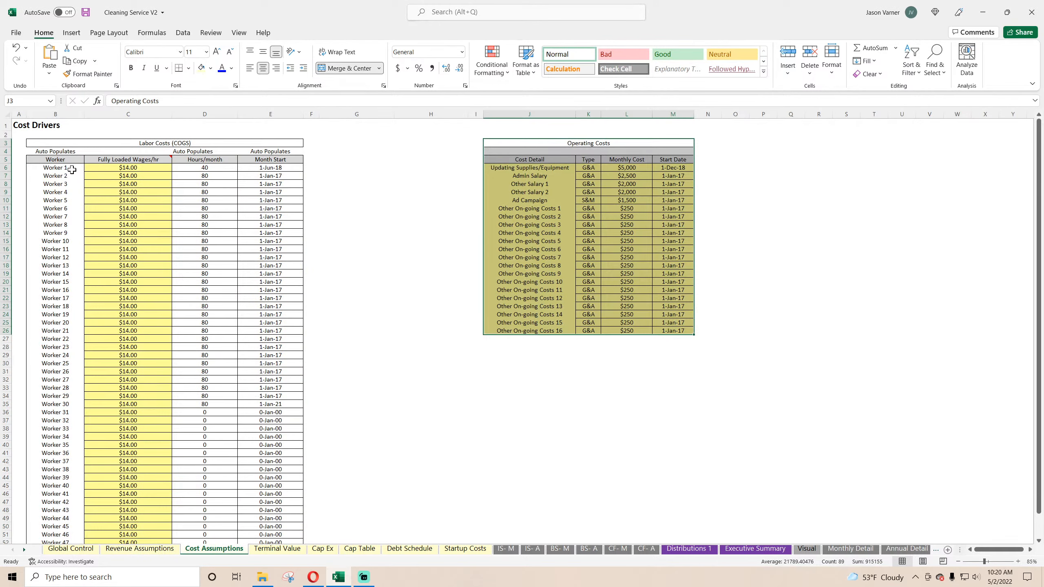
click(76, 168)
drag(130, 171, 157, 530)
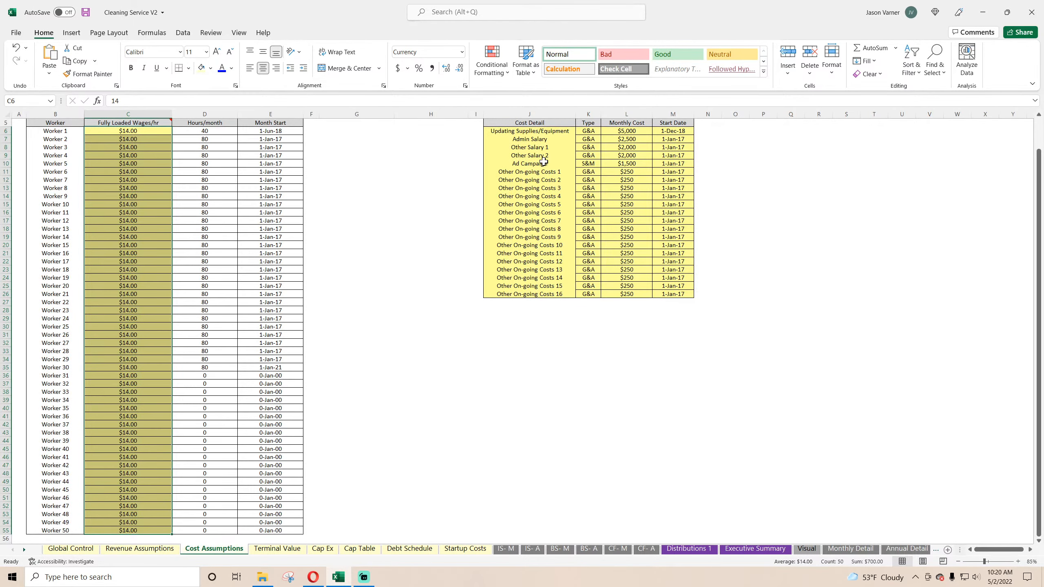
drag(524, 132, 674, 294)
click(222, 68)
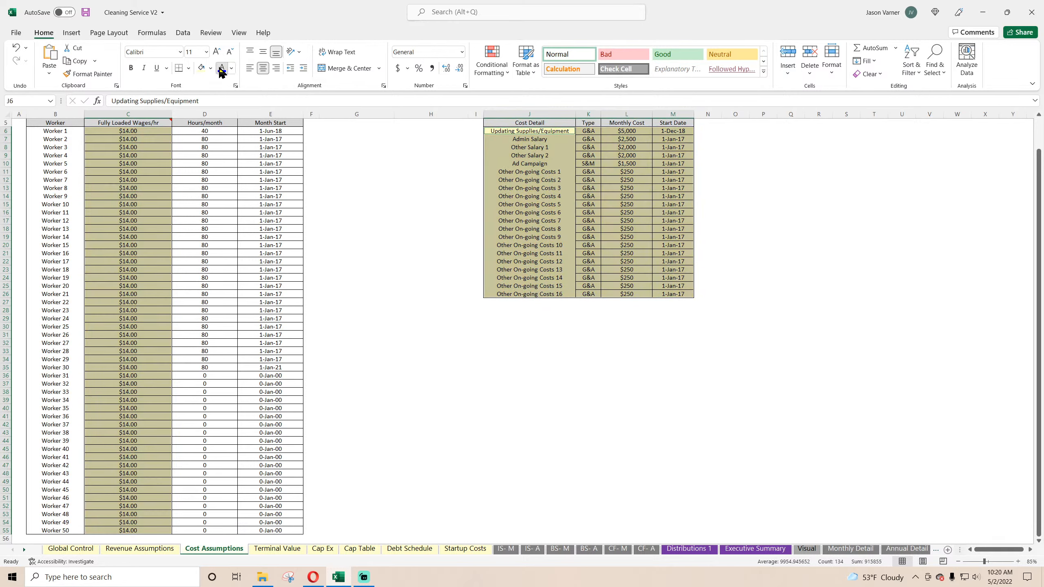
click(654, 187)
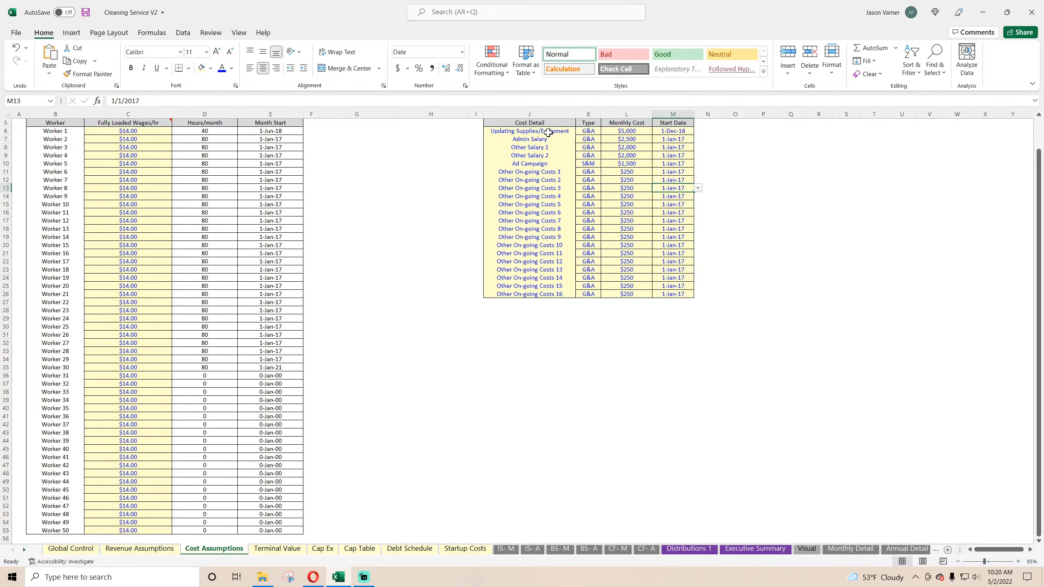
Step: Apply all borders in a lighter line style to the operating cost cells J6:M26
drag(549, 132, 674, 295)
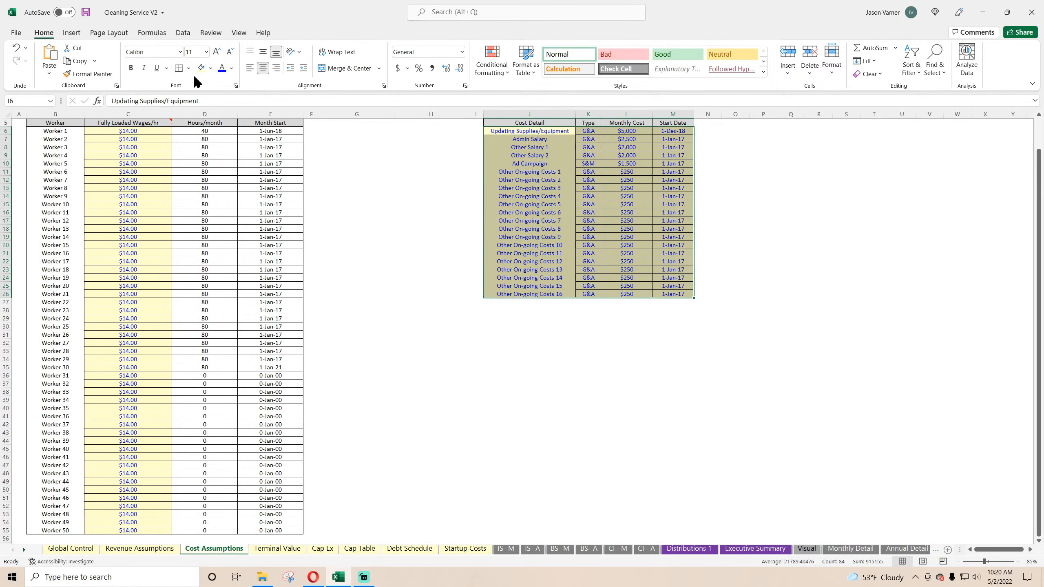
click(188, 68)
mouse_move(212, 365)
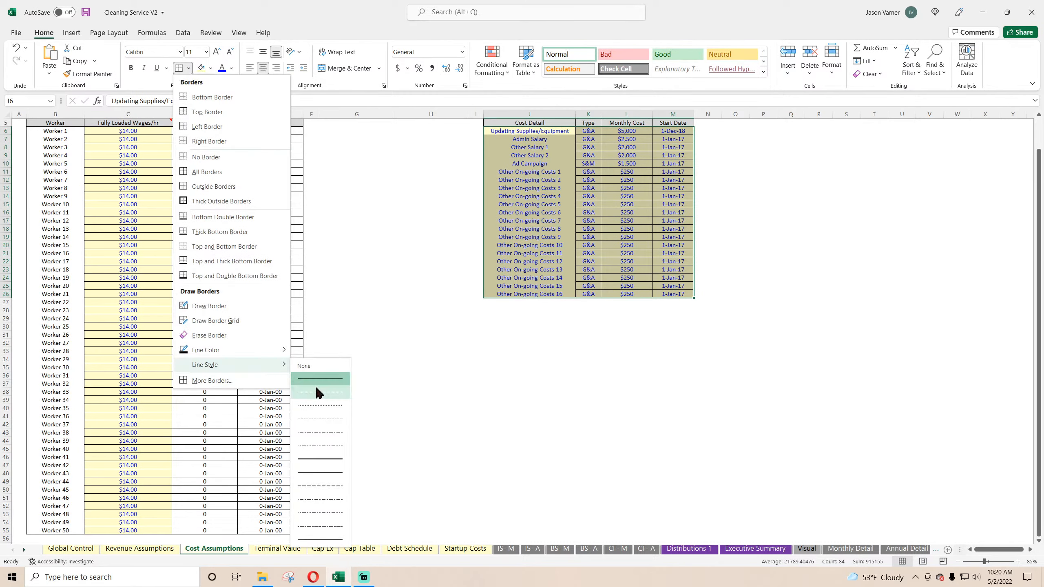
click(316, 392)
click(188, 68)
click(204, 170)
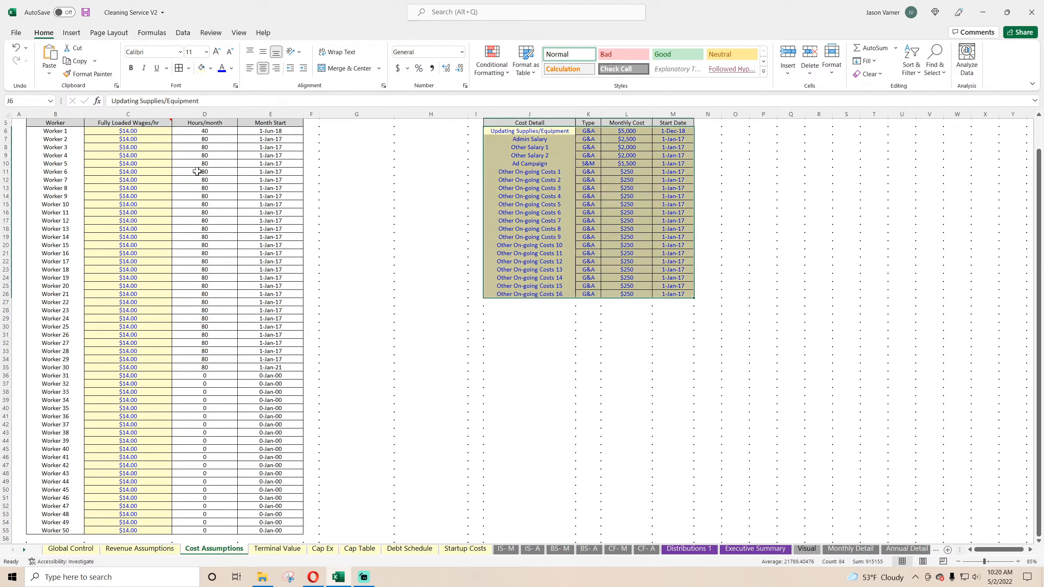
click(560, 227)
Step: Format the operating cost Start Date cells M6:M26 with the month-year date type Mar-12
drag(672, 133, 673, 293)
click(465, 86)
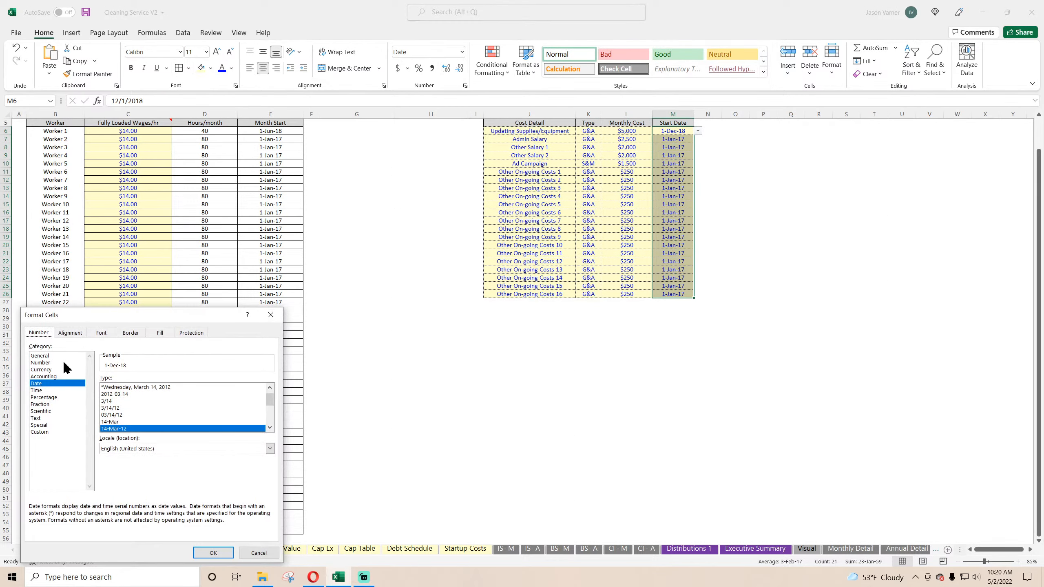
click(270, 427)
click(270, 427)
click(270, 428)
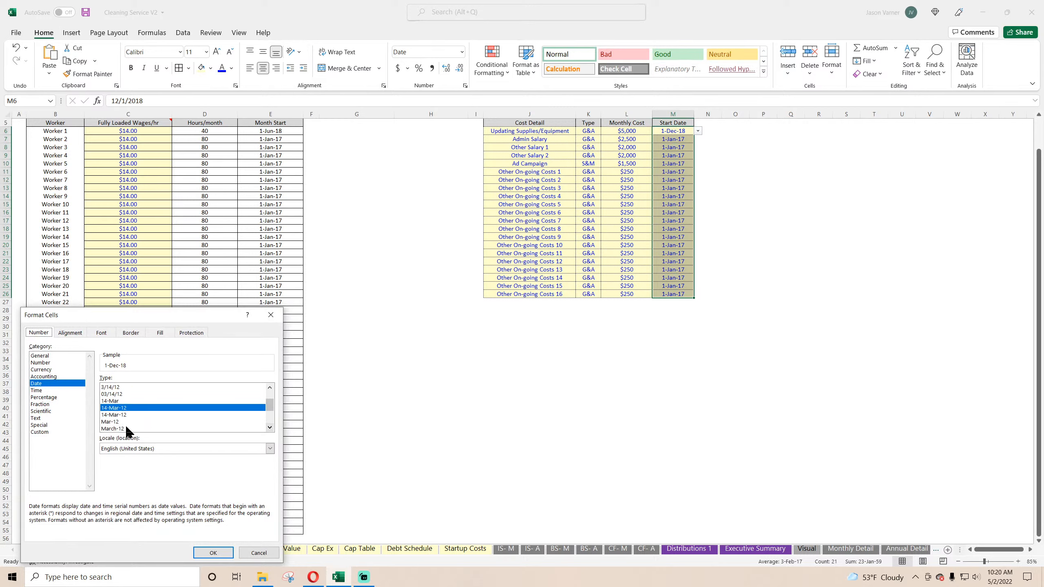
click(126, 422)
click(213, 552)
click(623, 357)
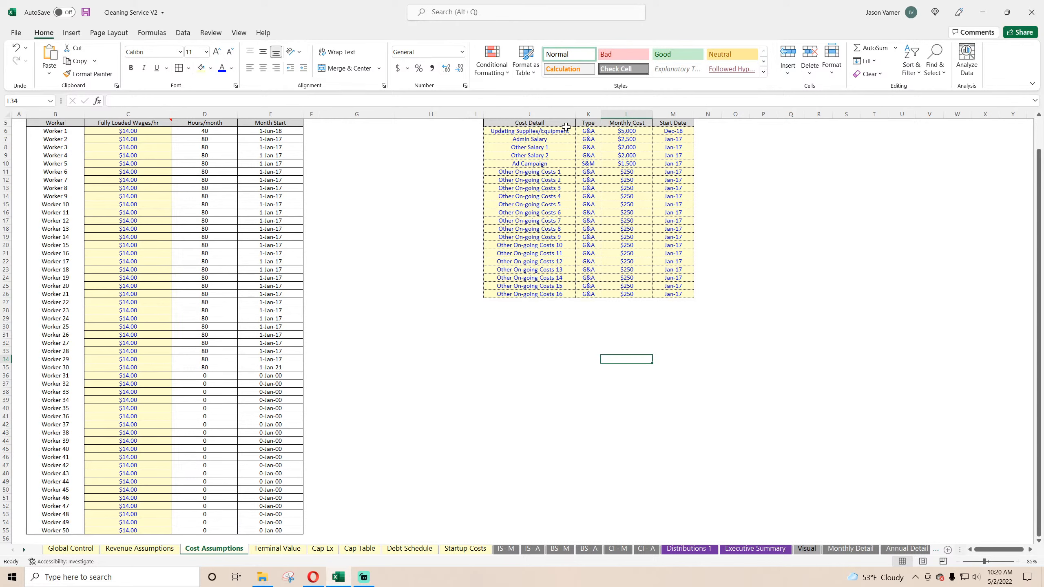
Step: Bold the operating cost headers J5:M5, and give the labor cost table B5:E55 light all borders and bold text
drag(566, 123, 674, 122)
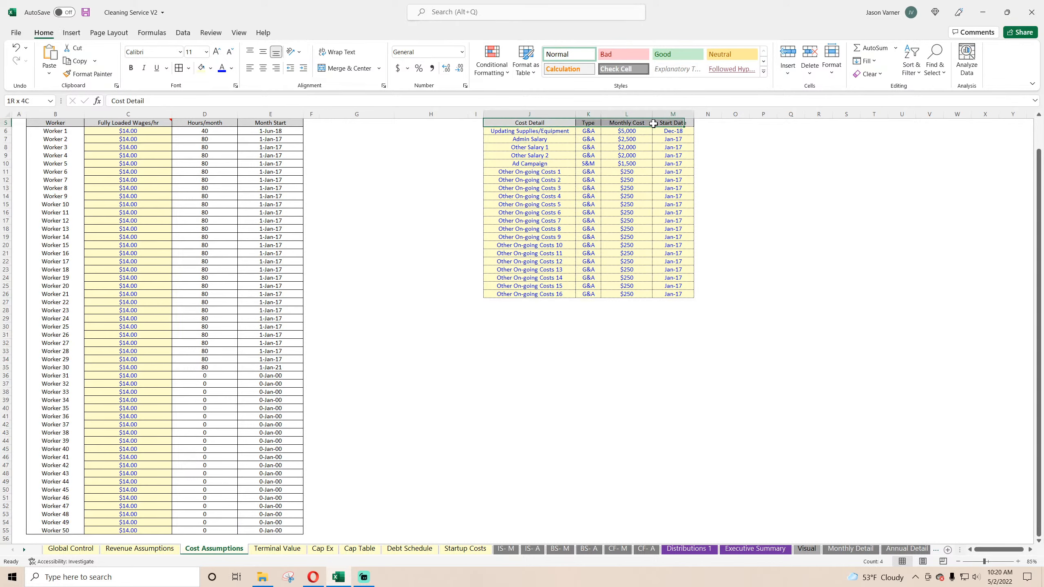
click(131, 68)
drag(50, 121, 256, 442)
click(179, 68)
click(133, 68)
click(401, 264)
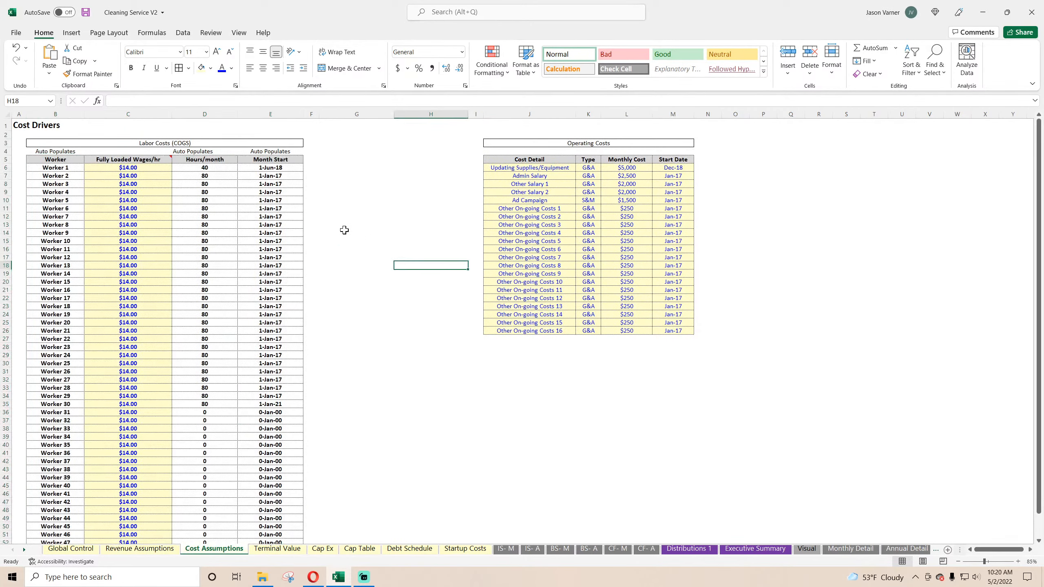
Step: Fill the Labor Costs (COGS) and Operating Costs title cells in row 3 with light gray
click(178, 146)
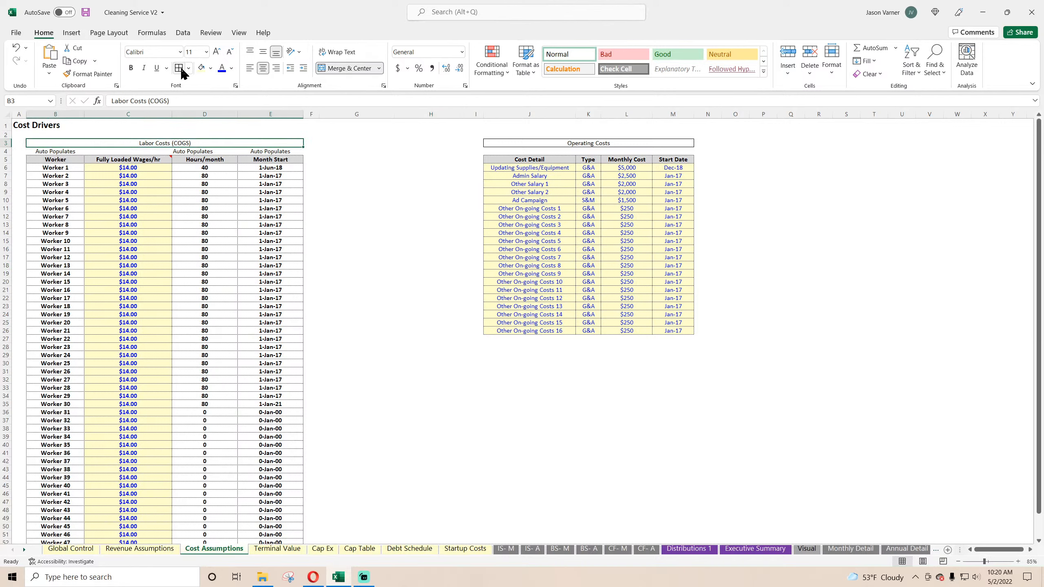
click(211, 68)
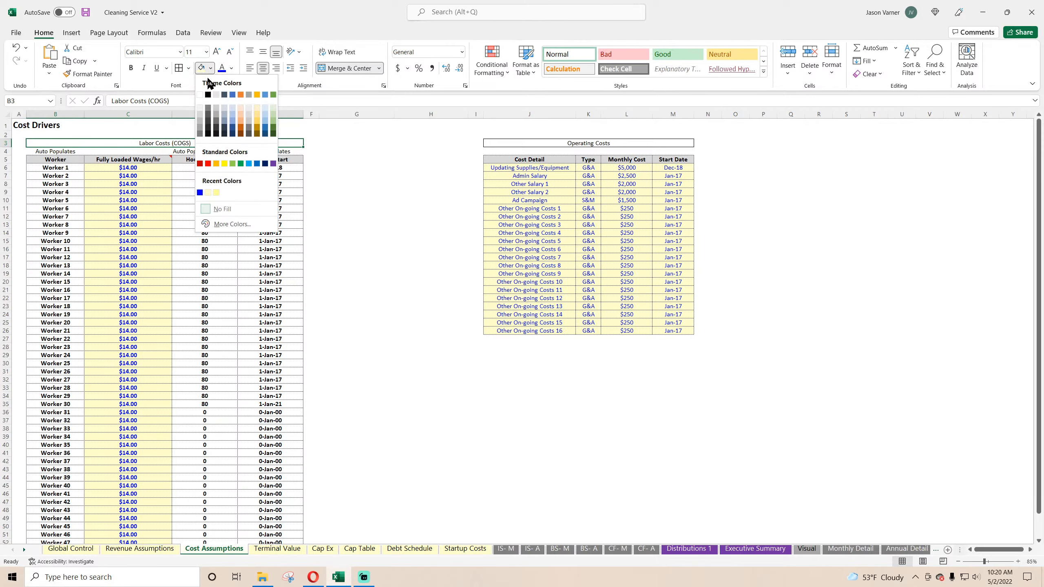
click(201, 115)
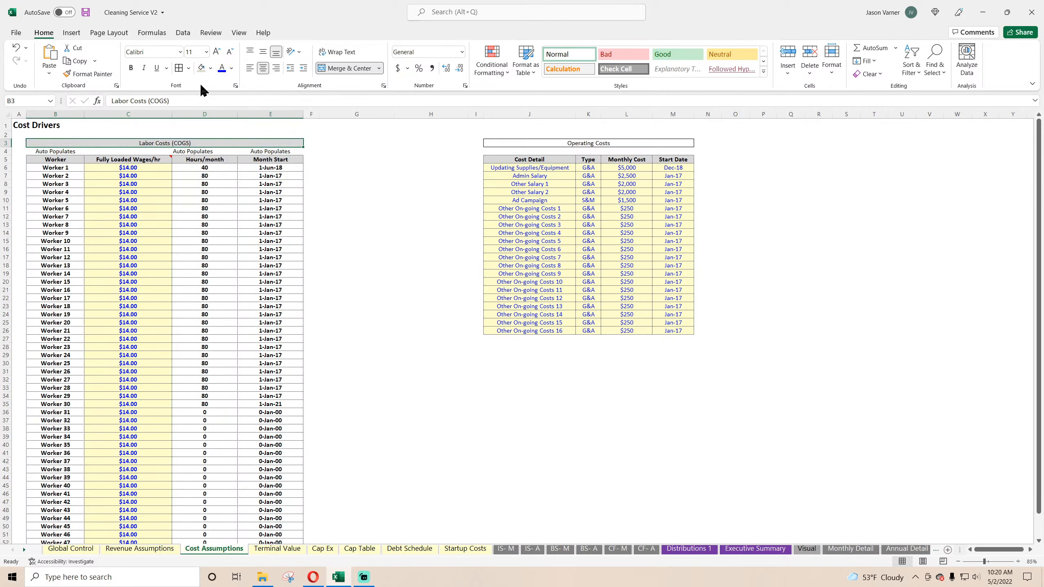
click(547, 144)
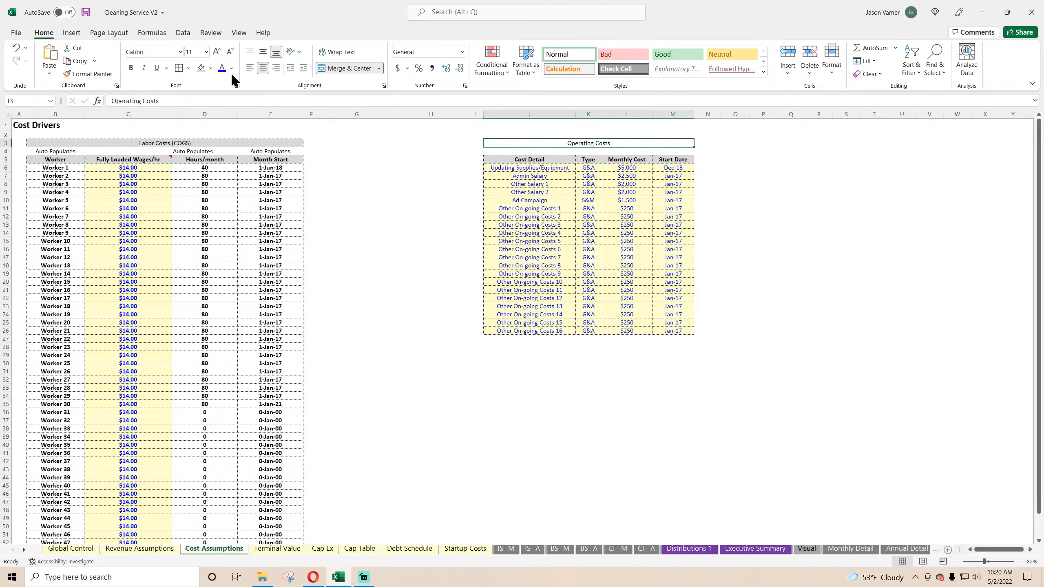
click(202, 70)
Step: Add a thick bottom border to the Operating Costs and Labor Costs (COGS) title cells
click(189, 69)
click(189, 68)
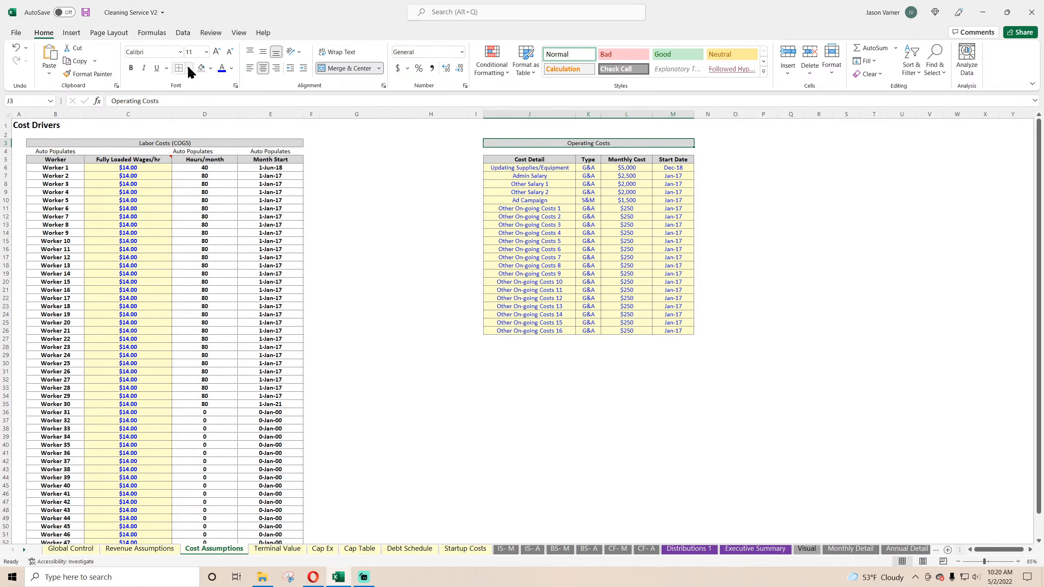
click(189, 69)
click(217, 227)
click(184, 143)
click(398, 282)
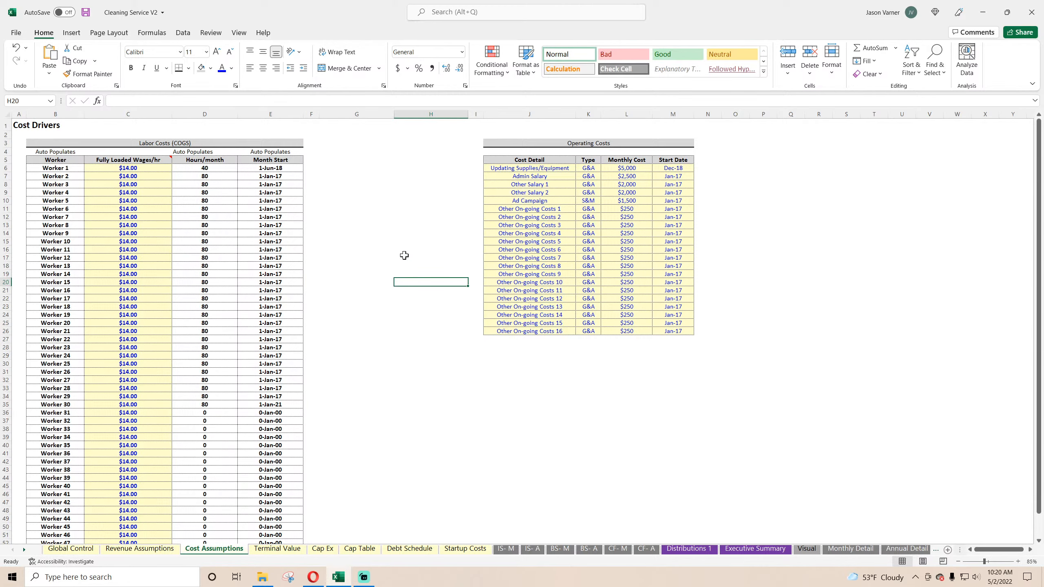
Step: Apply all borders in the lighter line style to the worker table B3:E53 on Revenue Assumptions
click(140, 549)
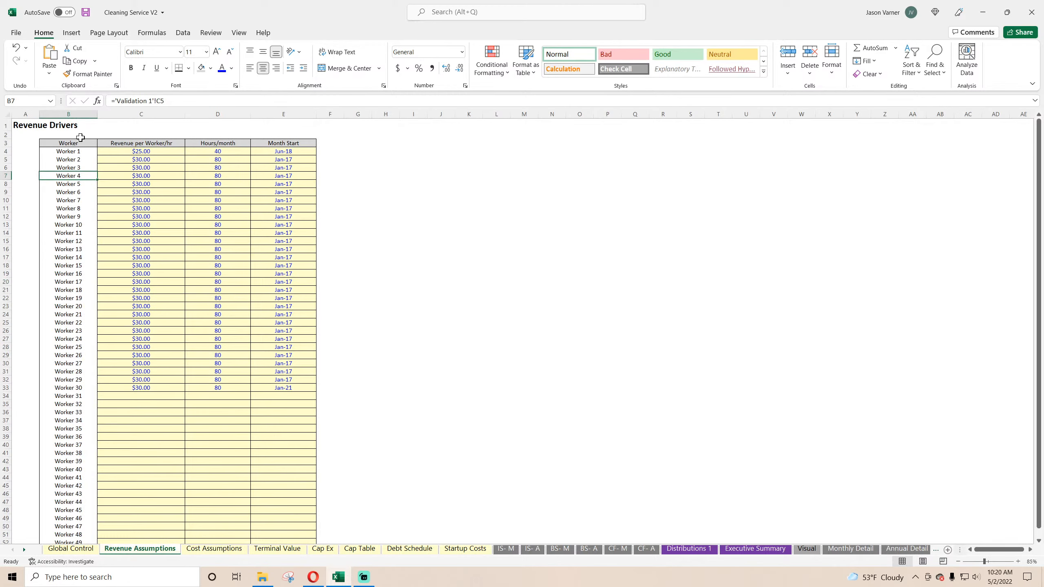
drag(76, 142, 253, 531)
click(188, 68)
click(199, 172)
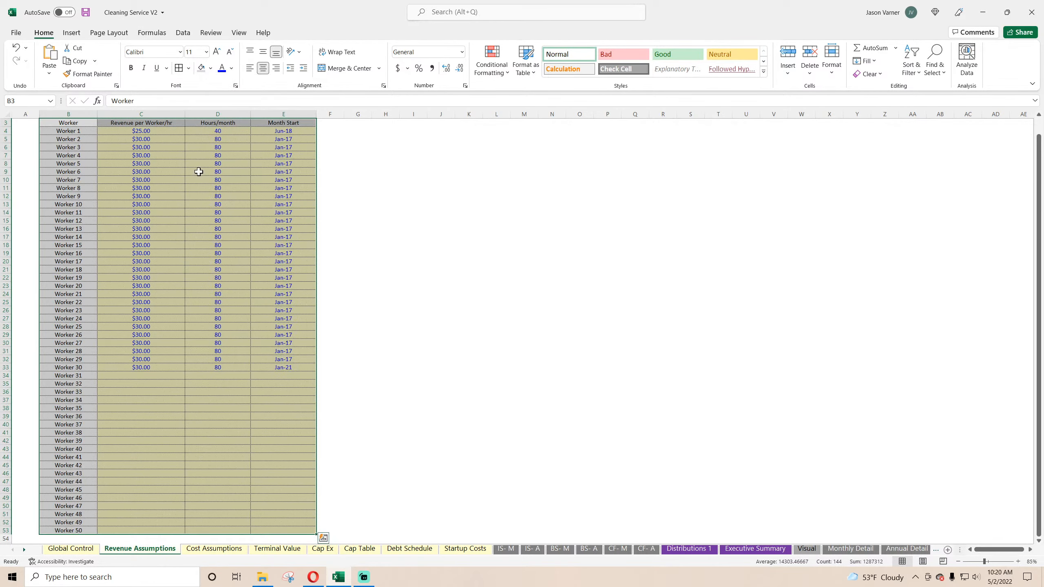
Step: Bold the worker table's header row B3:E3 on Revenue Assumptions
drag(93, 123, 92, 144)
scroll(193, 225, up, 1)
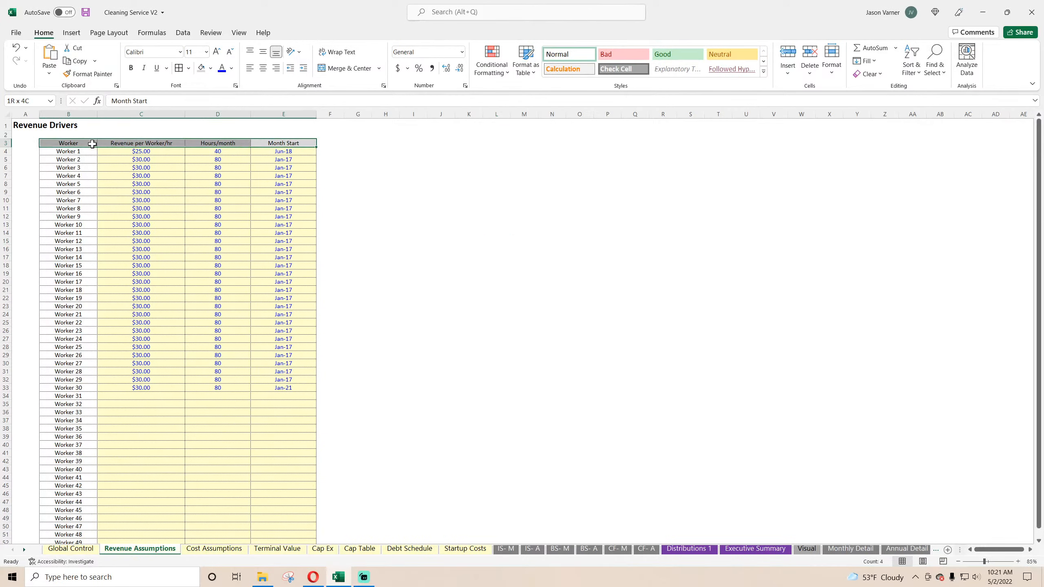
click(131, 68)
click(419, 233)
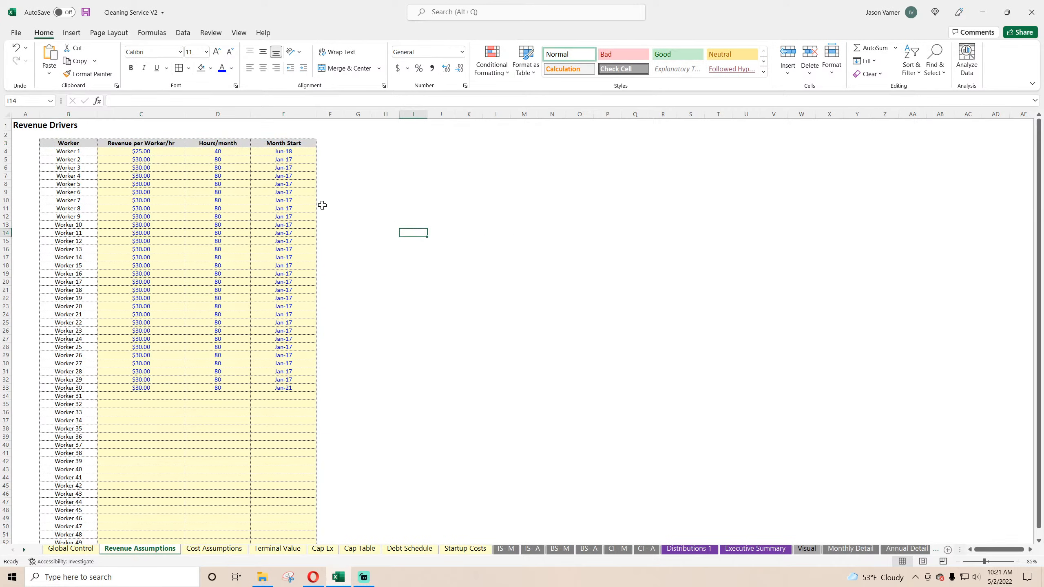
click(140, 151)
click(458, 266)
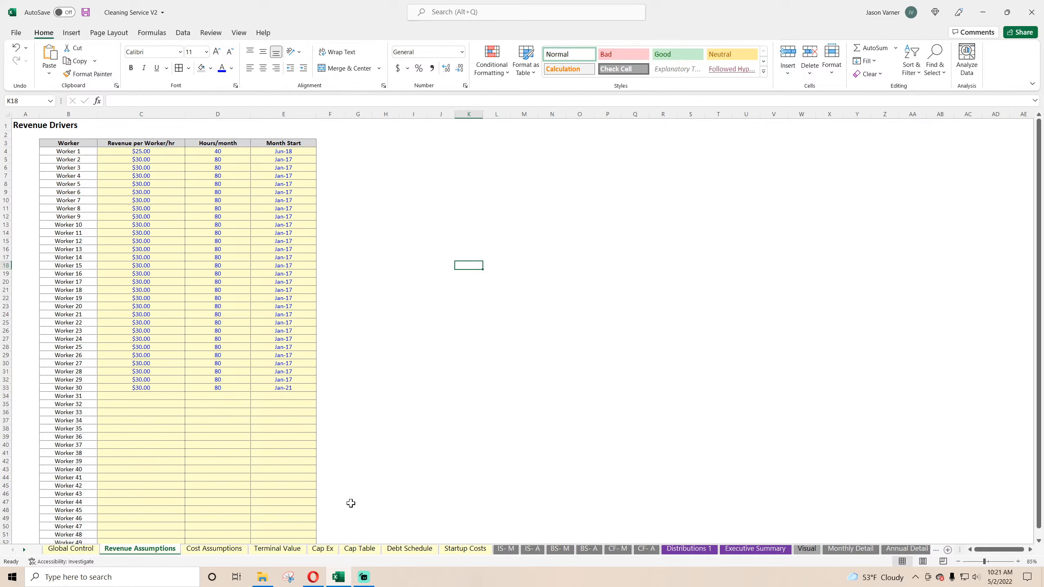
Step: Autofit column C on the Terminal Value sheet to its labels and hide the sheet's gridlines
click(233, 550)
click(278, 551)
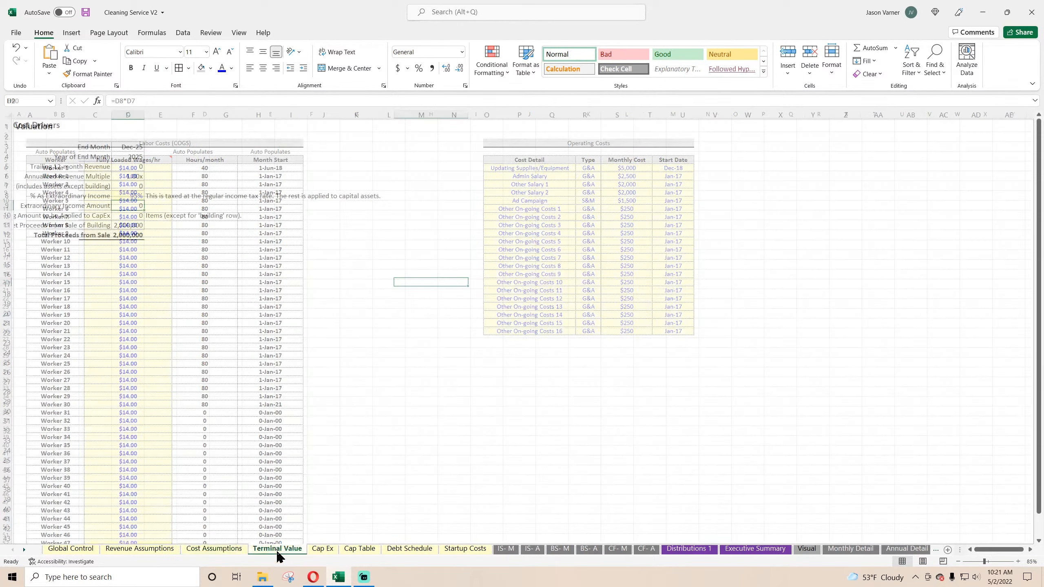
double_click(113, 112)
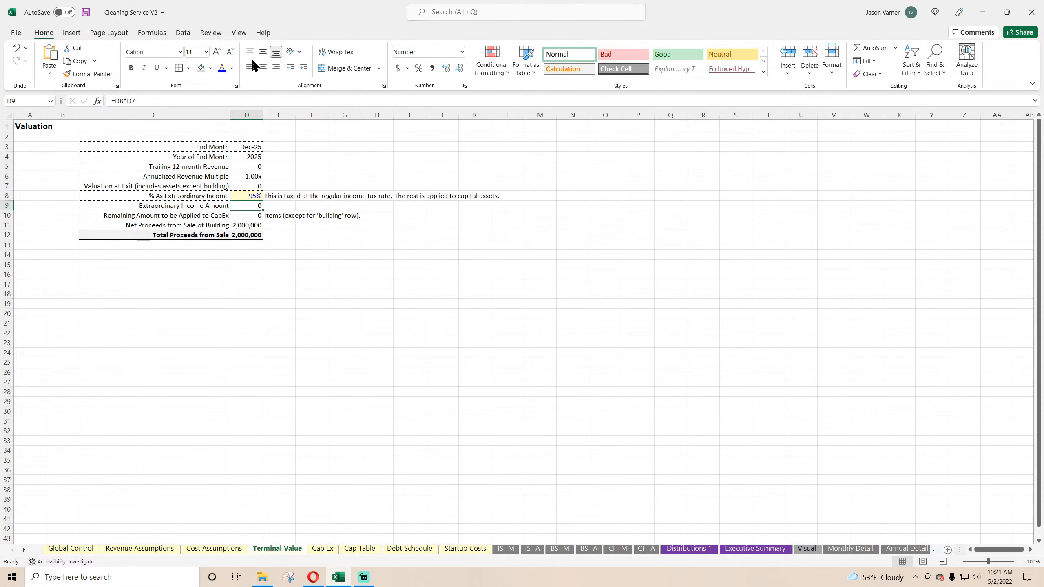
click(239, 33)
click(258, 68)
click(194, 332)
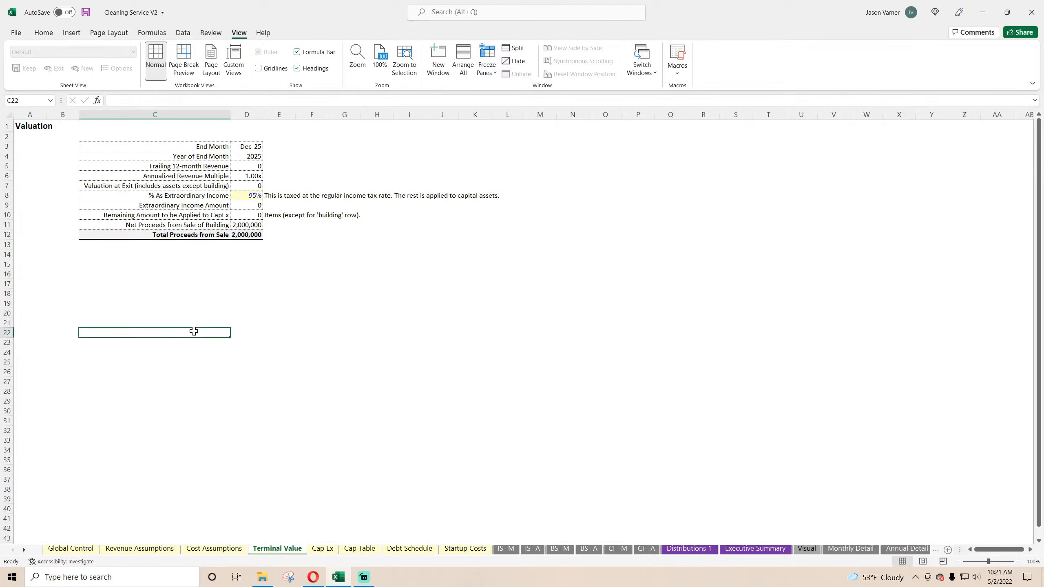
Step: Set the width of columns A through S on the Cap Ex sheet to 15
click(319, 551)
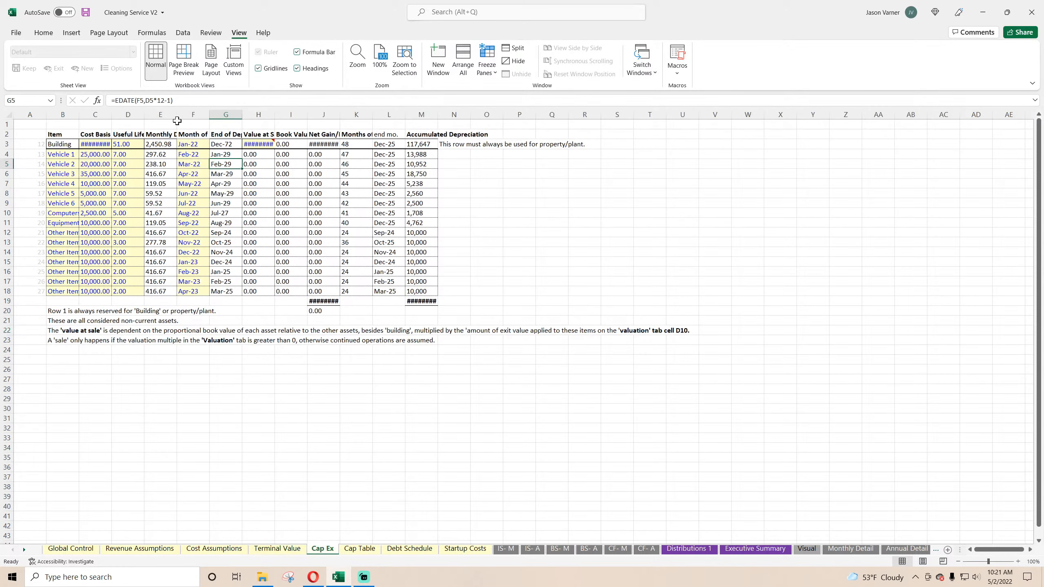
drag(30, 114, 617, 114)
right_click(491, 116)
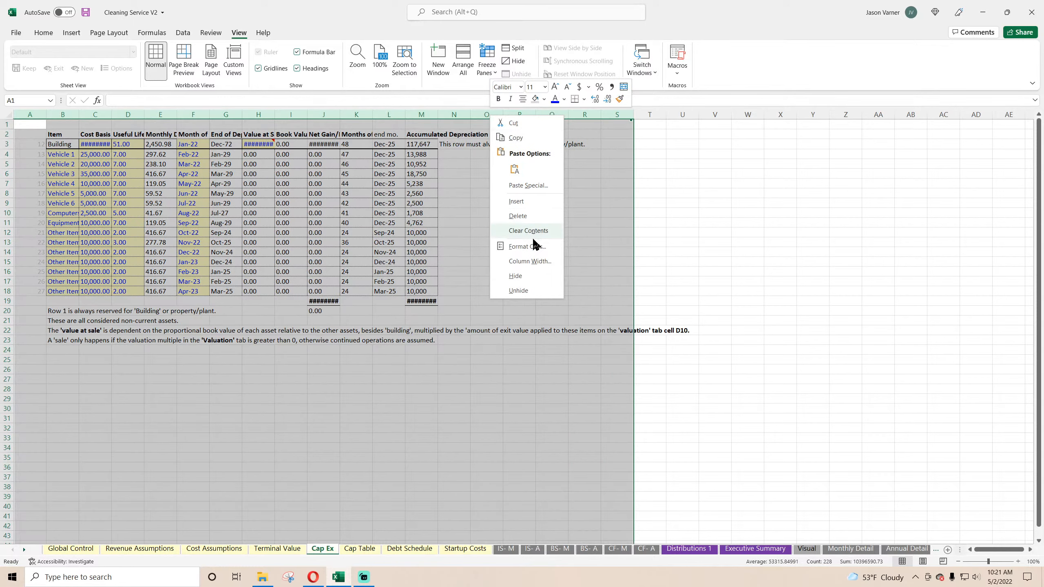
click(530, 261)
text(15)
key(Return)
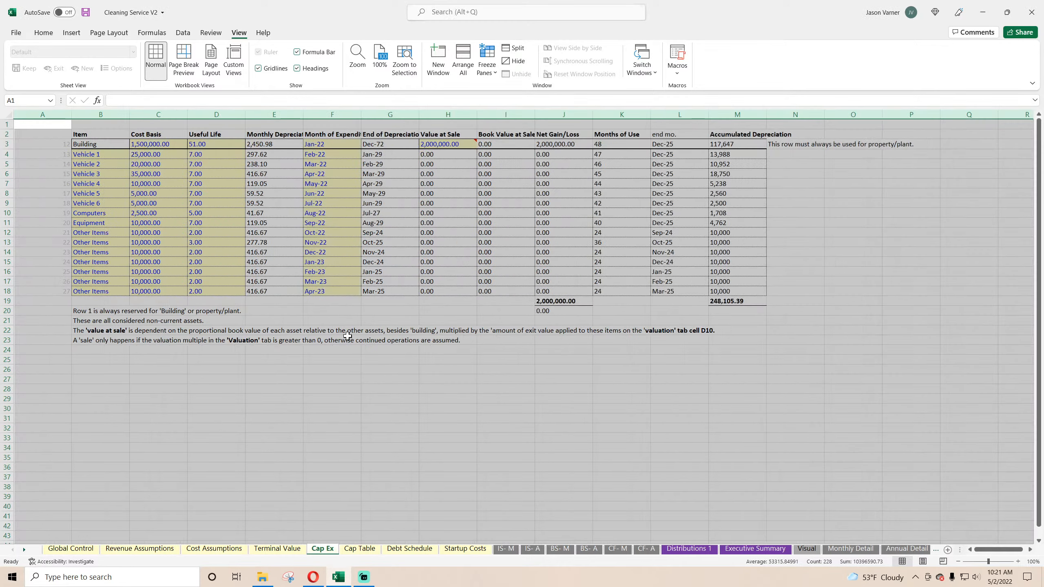
click(531, 374)
Step: Autofit columns I, G, F and E on Cap Ex so their headers fit
double_click(535, 111)
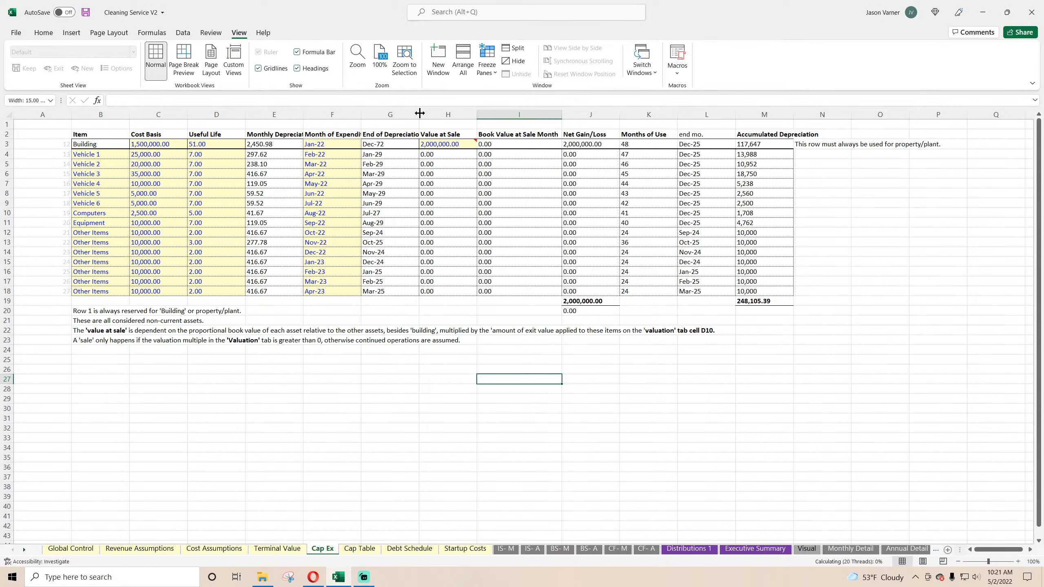
double_click(419, 112)
double_click(361, 112)
double_click(303, 114)
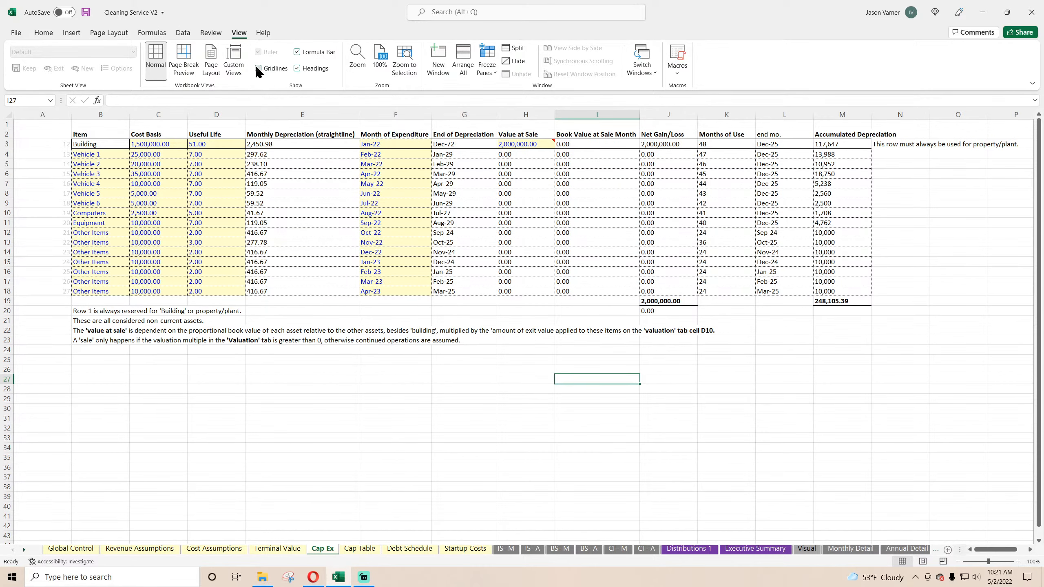
Step: Hide the gridlines on the Cap Ex sheet and narrow column A
click(170, 369)
drag(48, 116, 30, 119)
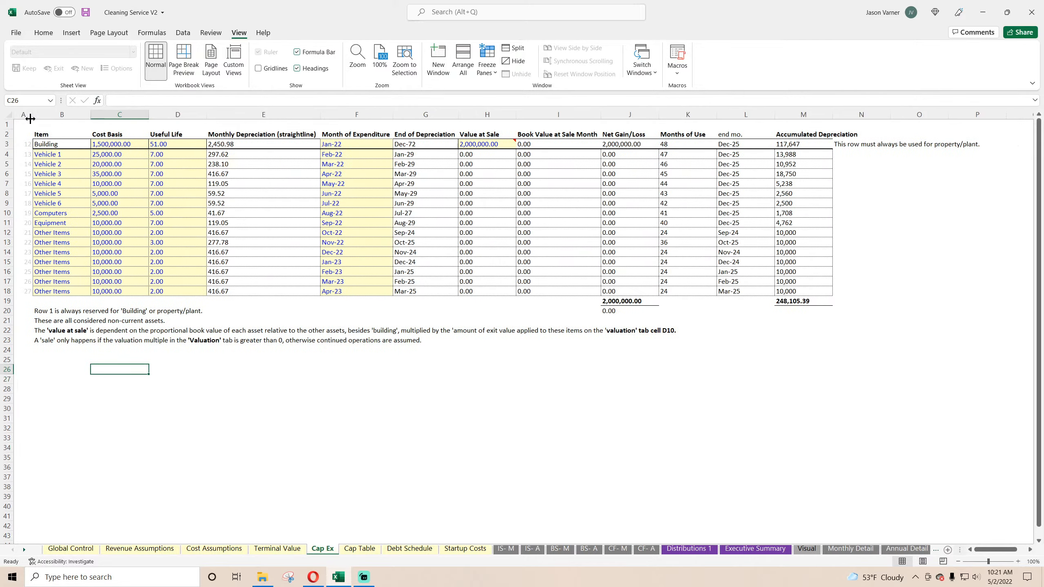
click(327, 144)
click(344, 210)
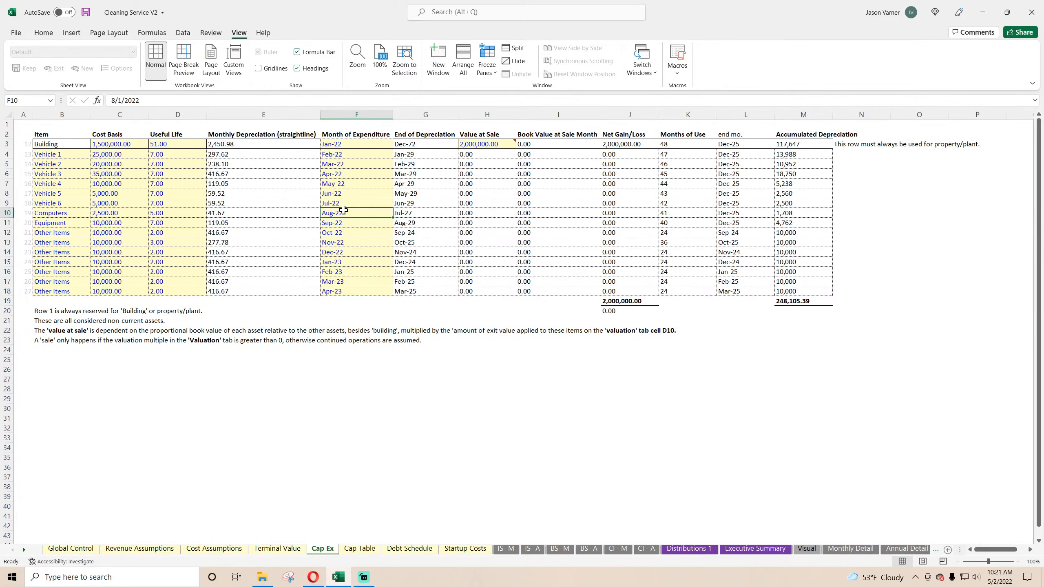
Step: Autofit column B on the Cap Table sheet, then set the width of columns B through Y to 15
click(362, 548)
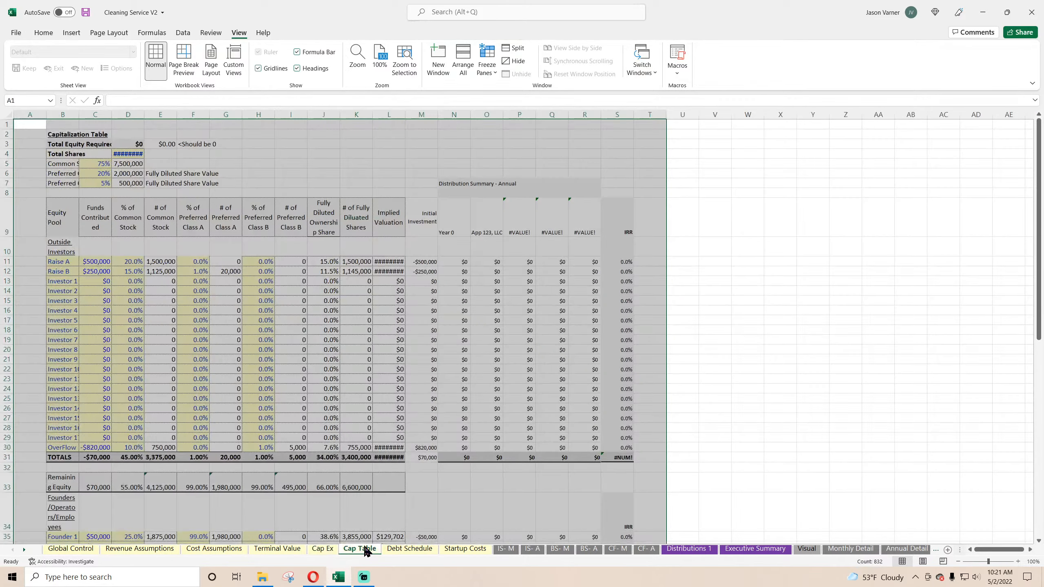
click(91, 132)
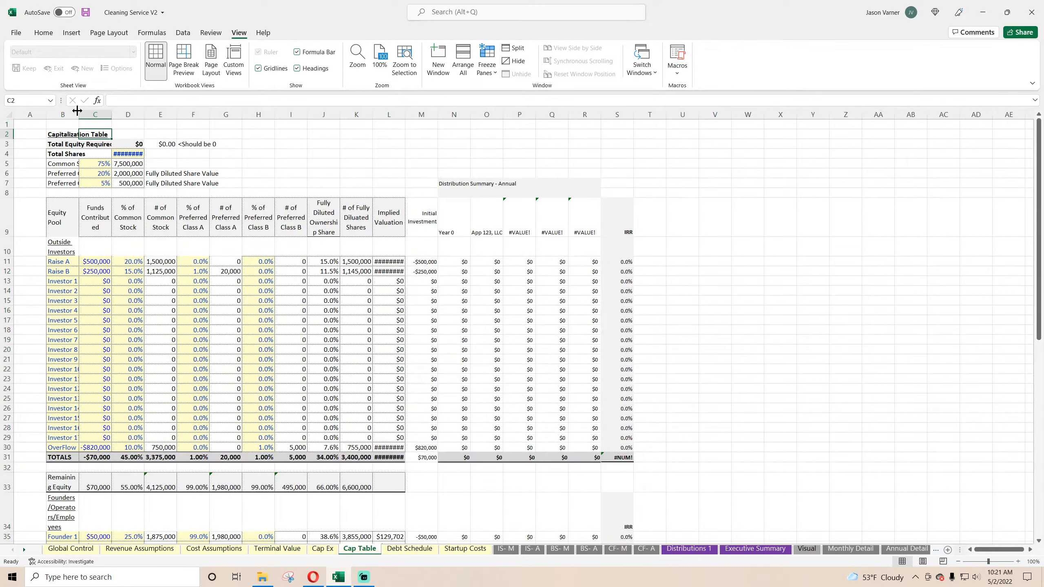
double_click(78, 110)
drag(81, 114, 850, 114)
right_click(655, 115)
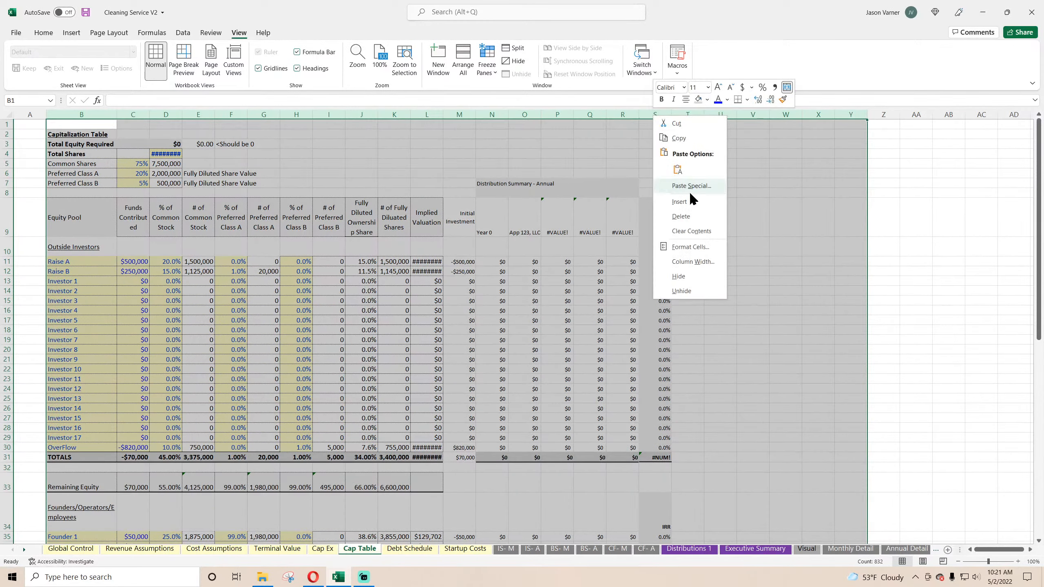
click(695, 261)
text(15)
key(Return)
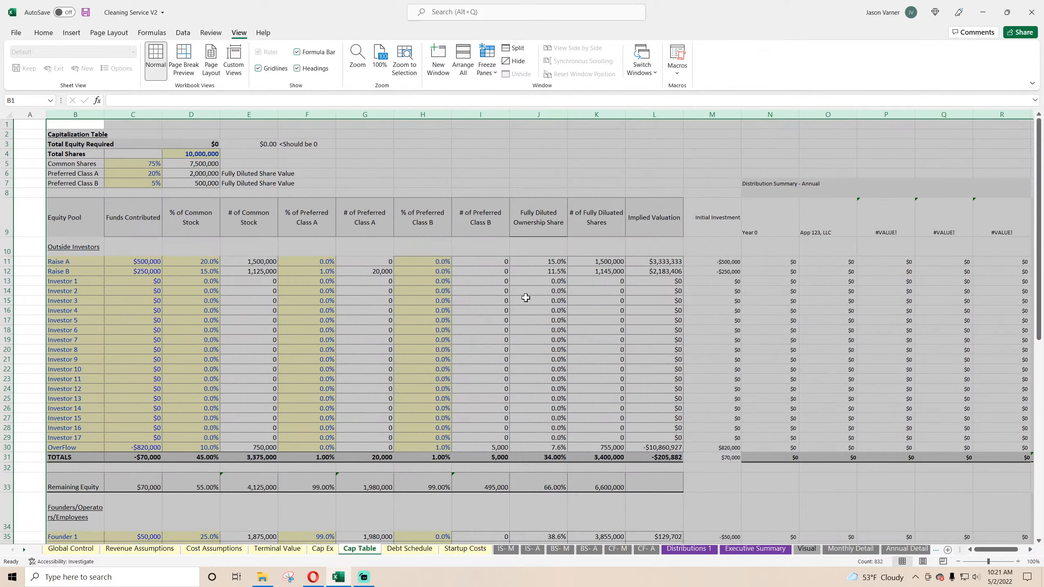
click(144, 246)
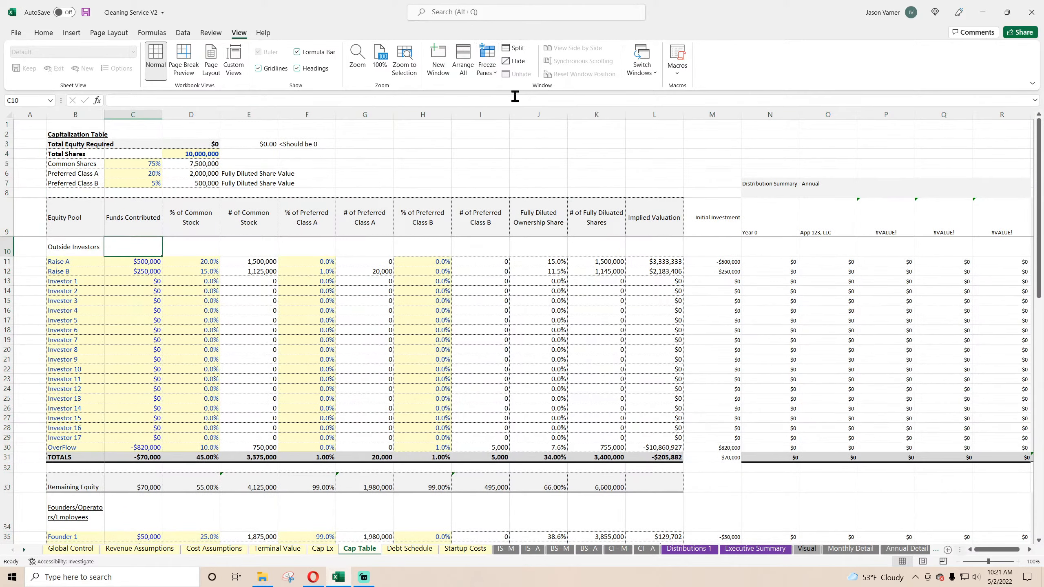
Step: Hide the gridlines on the Cap Table sheet and check its layout down to the check rows and across to the IRR column
click(341, 311)
scroll(182, 305, down, 8)
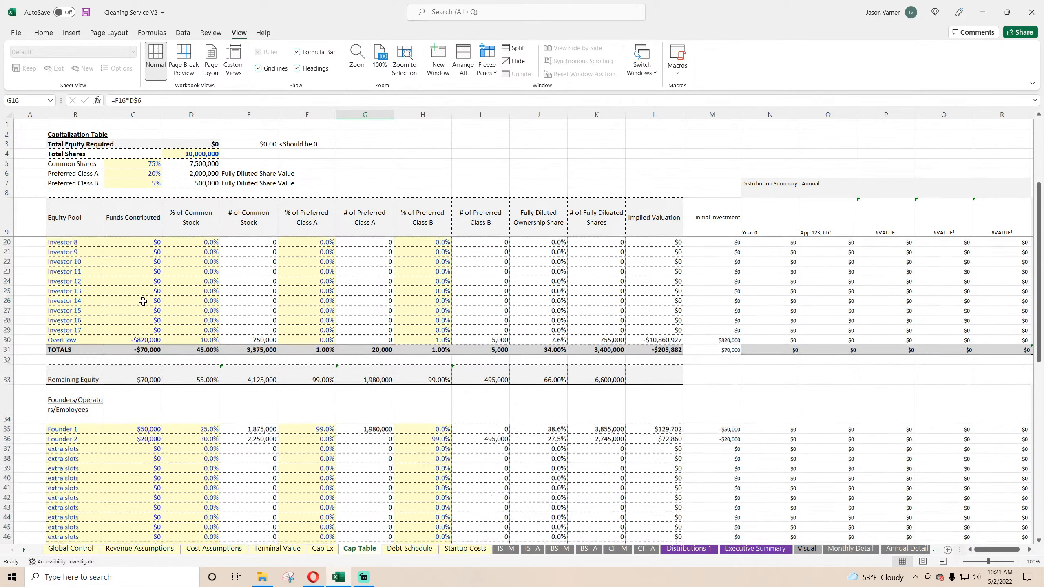
scroll(144, 298, up, 8)
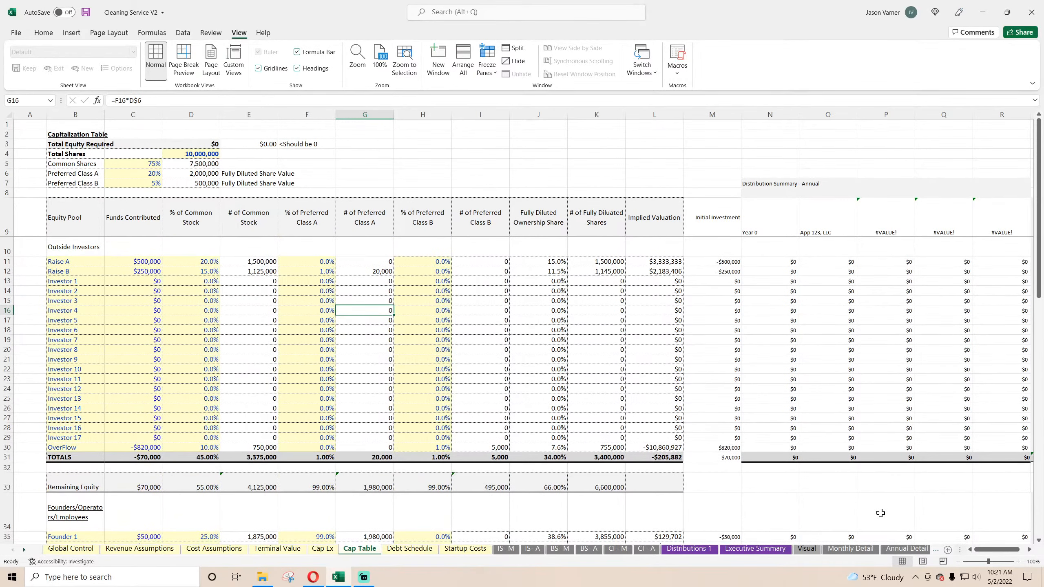
click(262, 71)
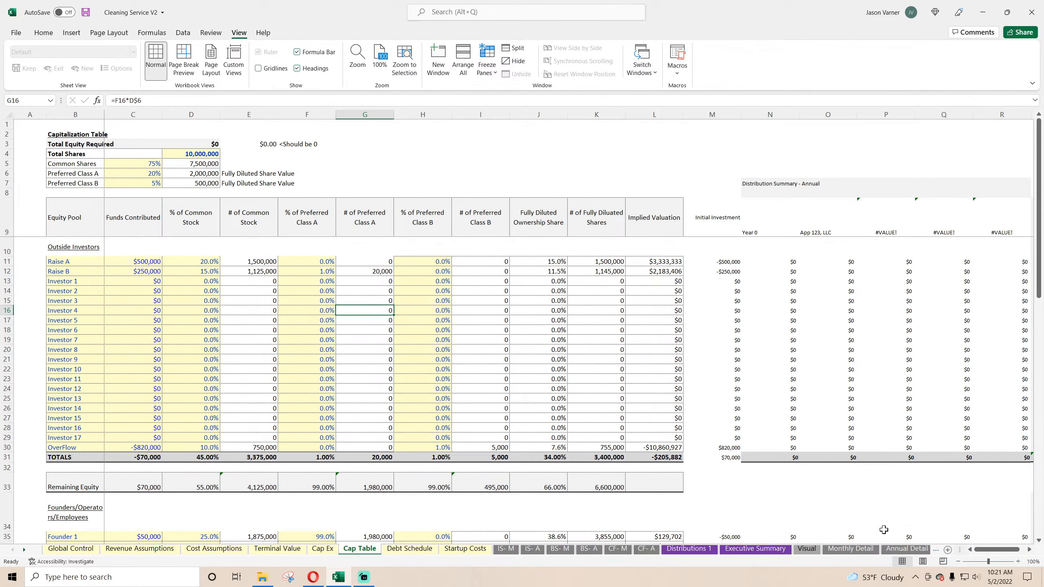
drag(986, 550, 1002, 555)
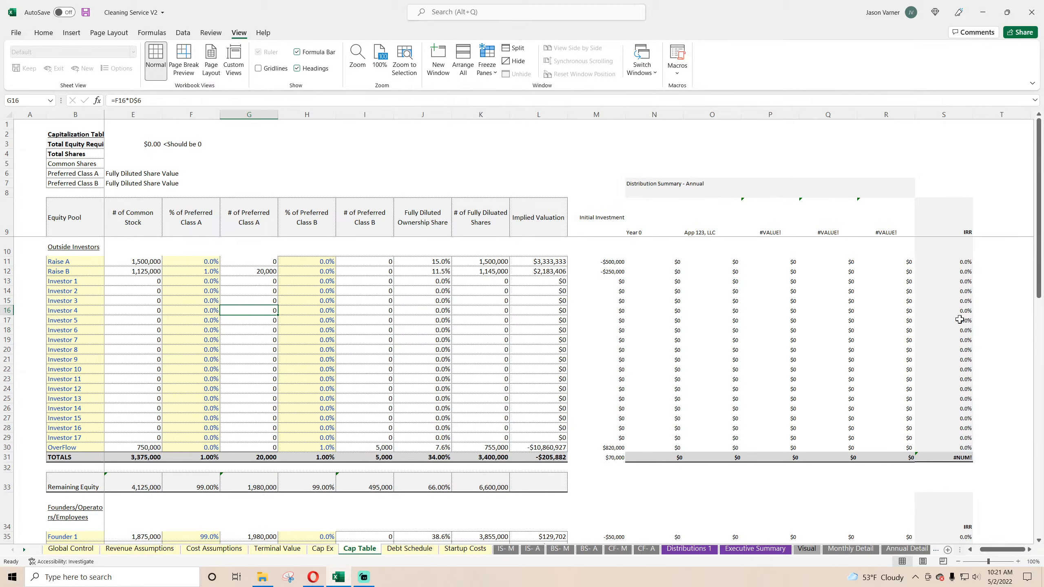
scroll(806, 368, down, 11)
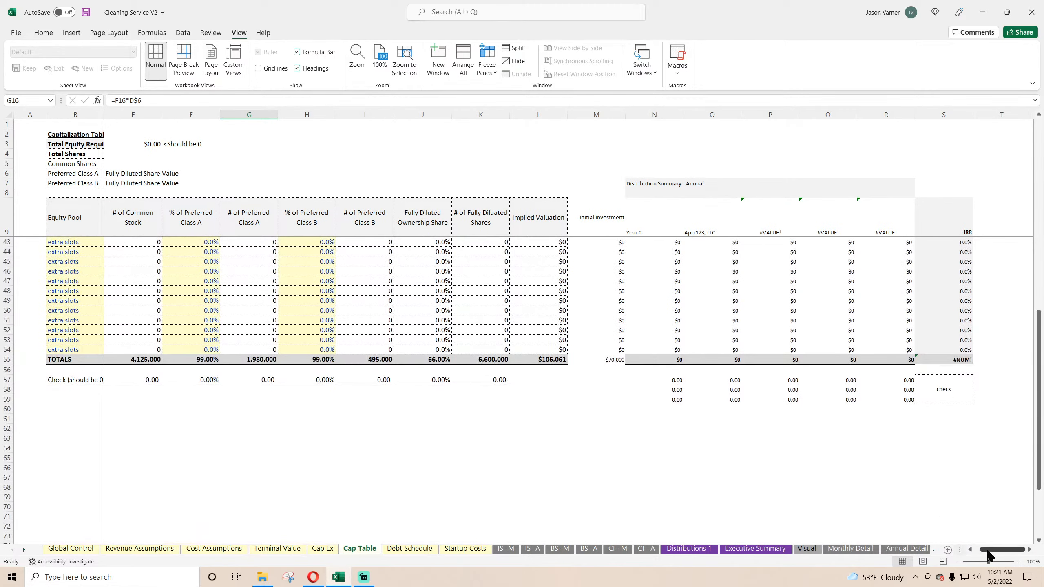
drag(989, 555, 978, 555)
scroll(365, 428, up, 11)
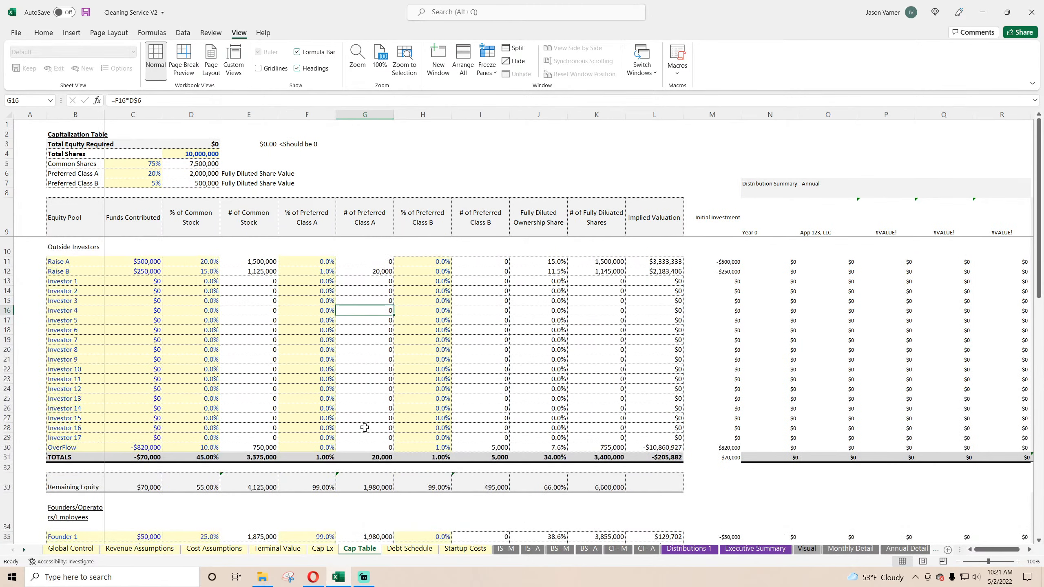
Step: Hide the gridlines on the Startup Costs sheet, widen column B and narrow column A
click(410, 549)
click(465, 549)
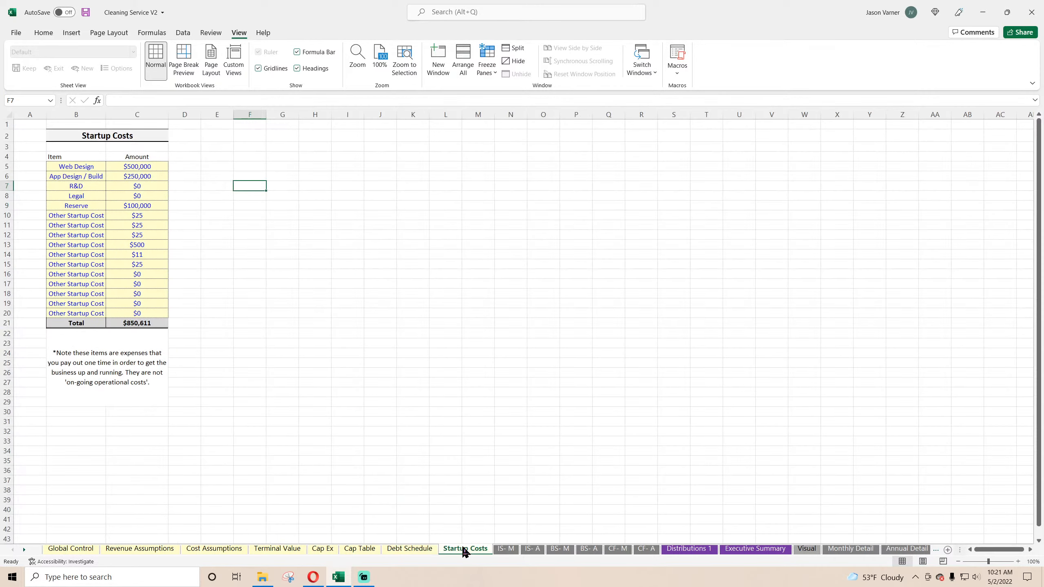
click(258, 69)
drag(106, 114, 134, 115)
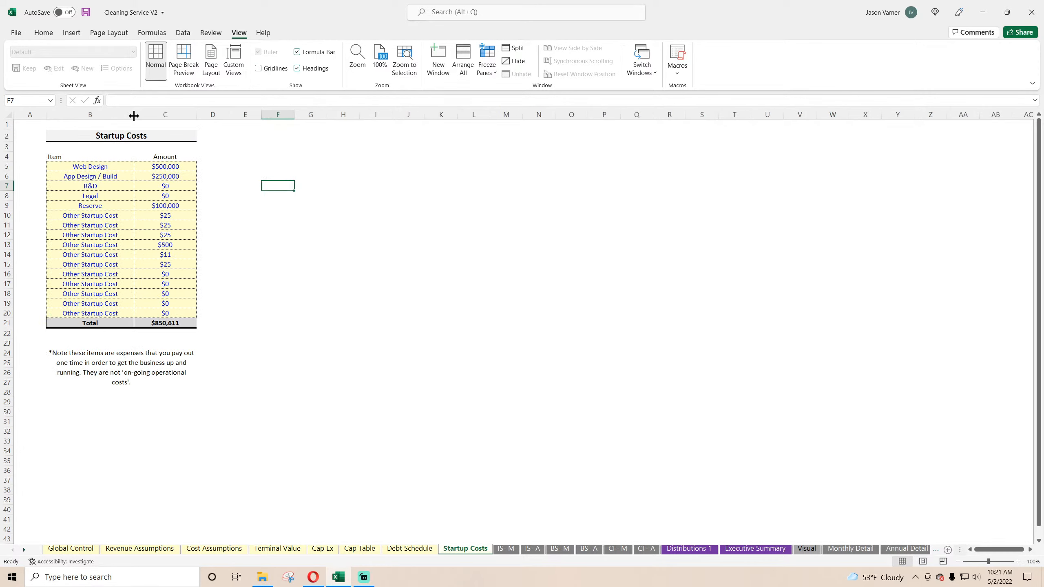
drag(47, 115, 29, 114)
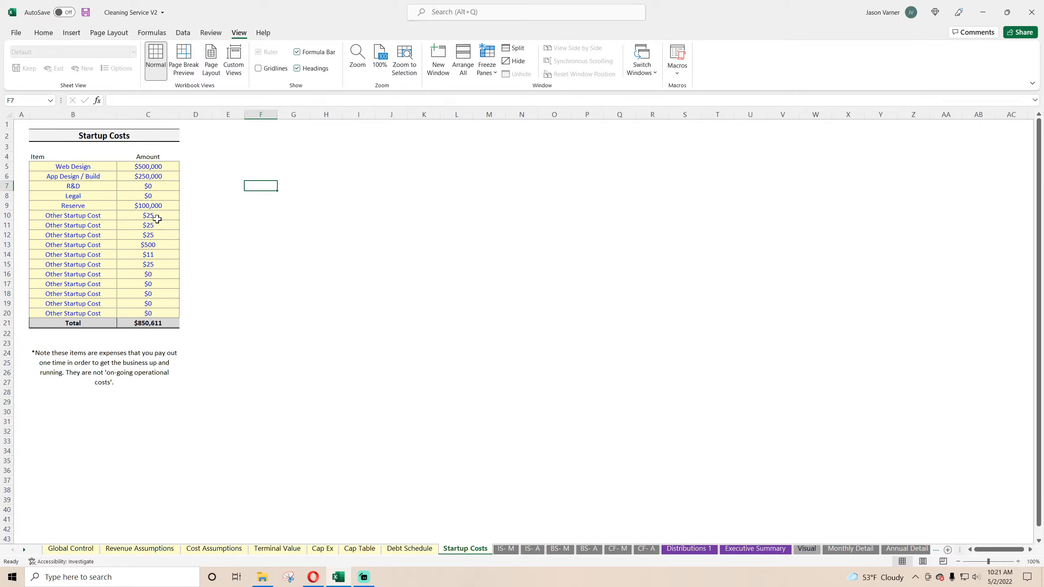
click(326, 237)
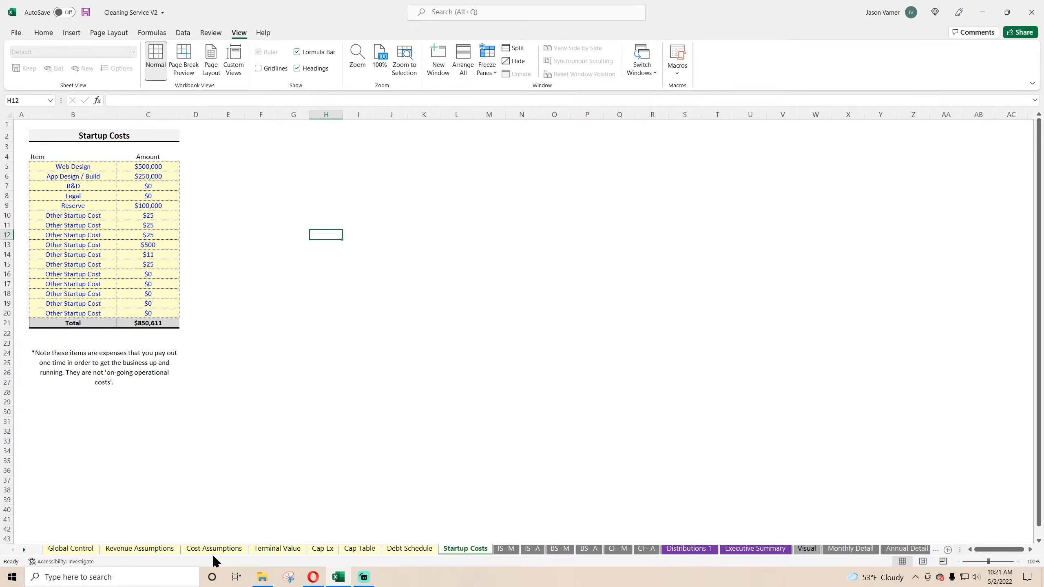
Step: Remove the bold formatting from the Labor Costs rows for Worker 1 through Worker 50 on the Cost Assumptions sheet
click(80, 550)
click(132, 550)
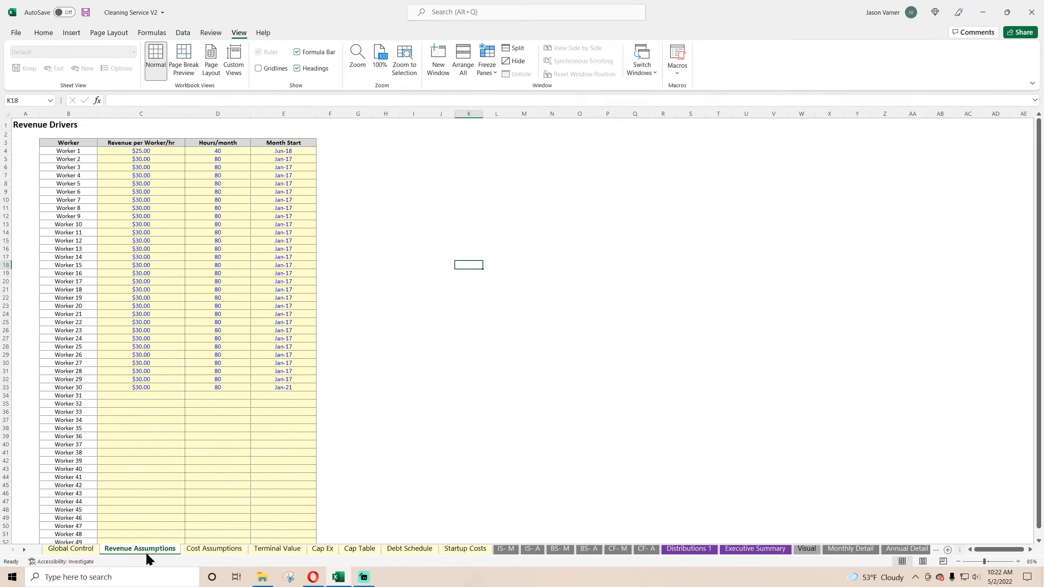
click(213, 550)
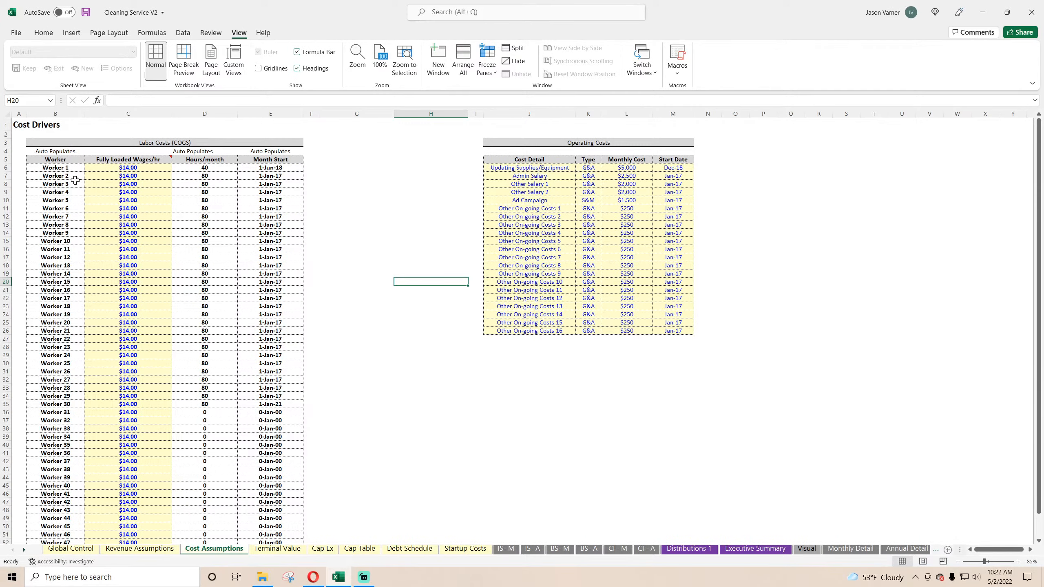
drag(54, 165, 276, 530)
click(43, 33)
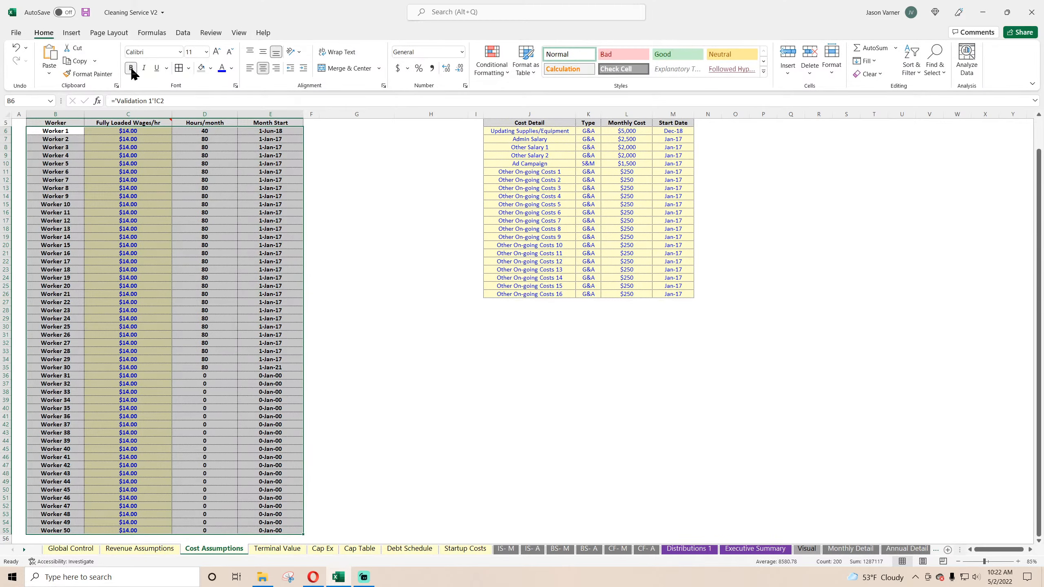
click(131, 67)
click(434, 310)
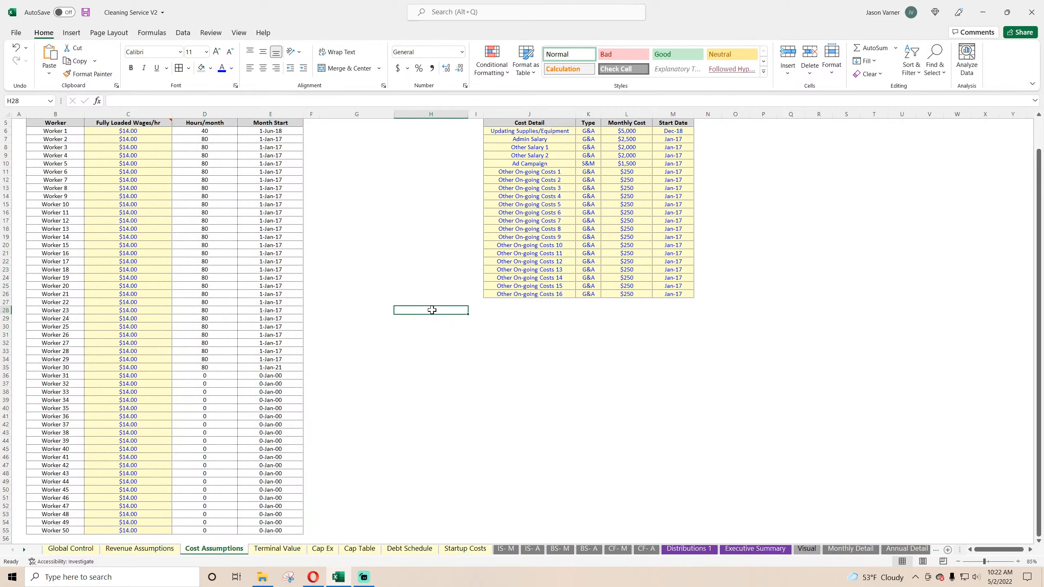
Step: Clear the list data validation from the Labor Costs Month Start cells E6:E55 on Cost Assumptions
scroll(392, 315, up, 2)
drag(271, 169, 294, 530)
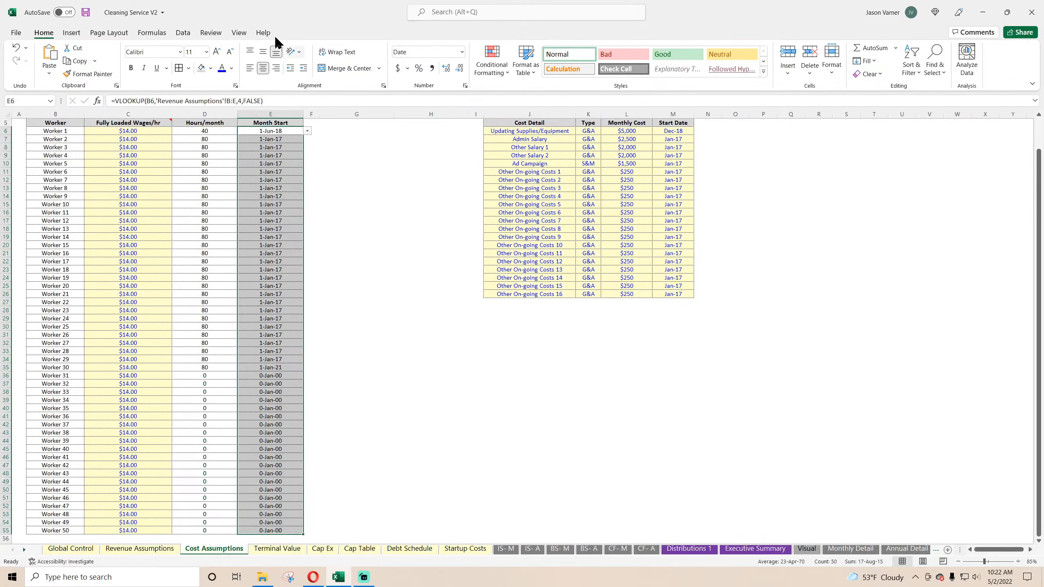
click(183, 32)
click(728, 73)
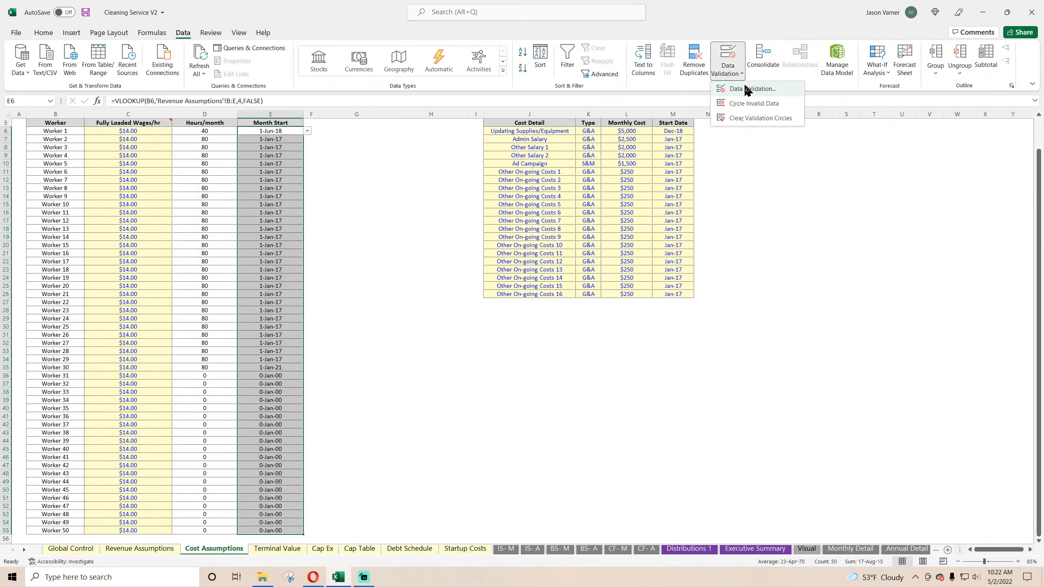
click(746, 91)
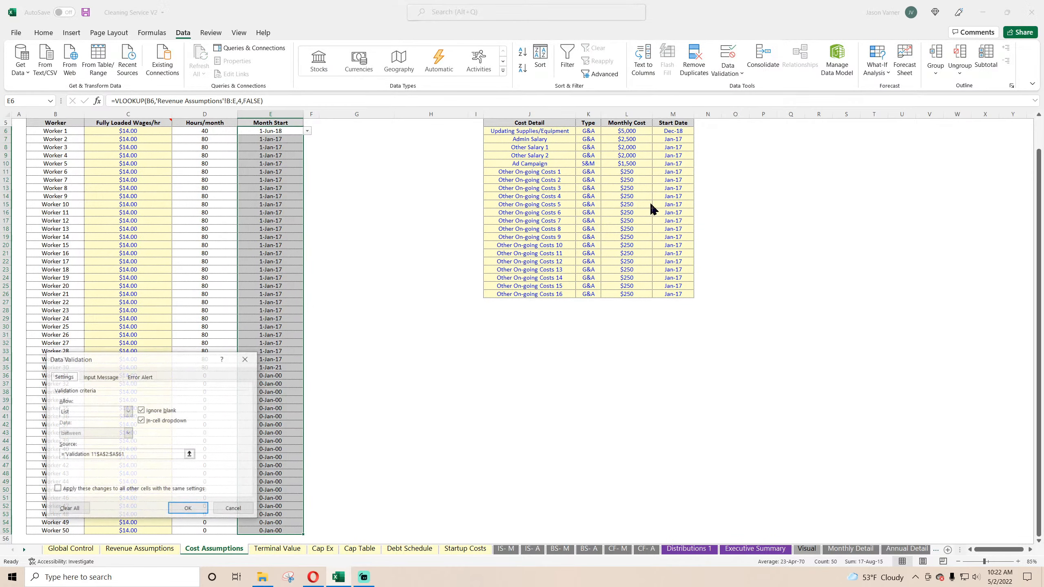
click(69, 509)
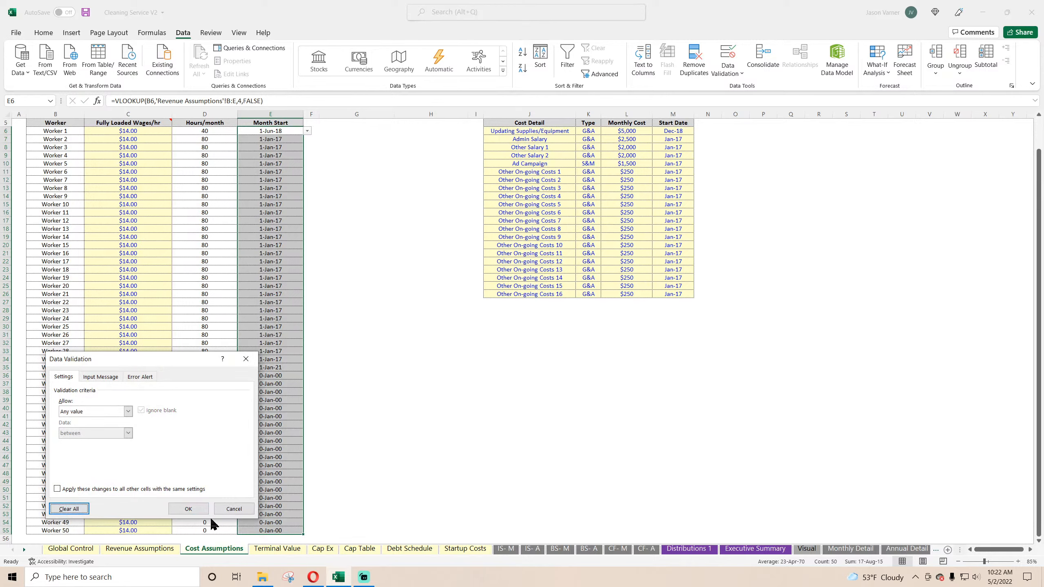
click(188, 509)
Step: Format the Labor Costs Month Start dates with the Mar-12 date type
click(43, 32)
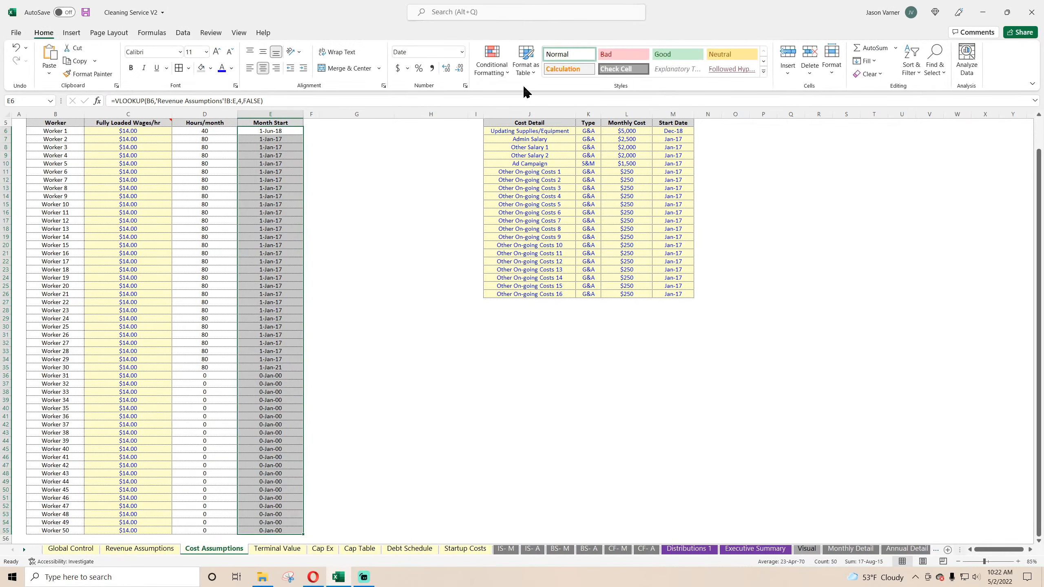
click(466, 86)
click(271, 427)
click(270, 428)
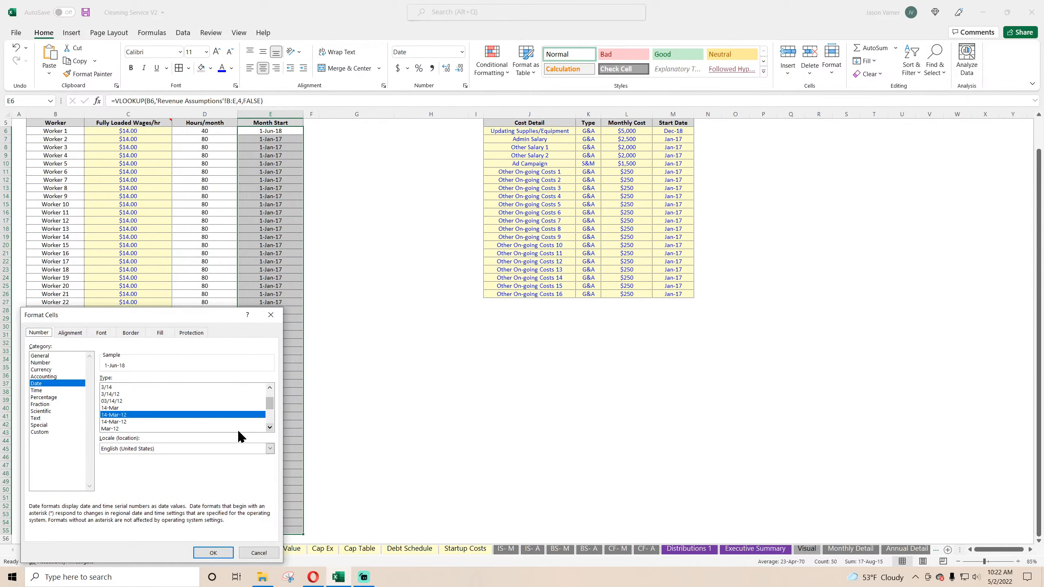
click(109, 429)
click(212, 553)
click(356, 399)
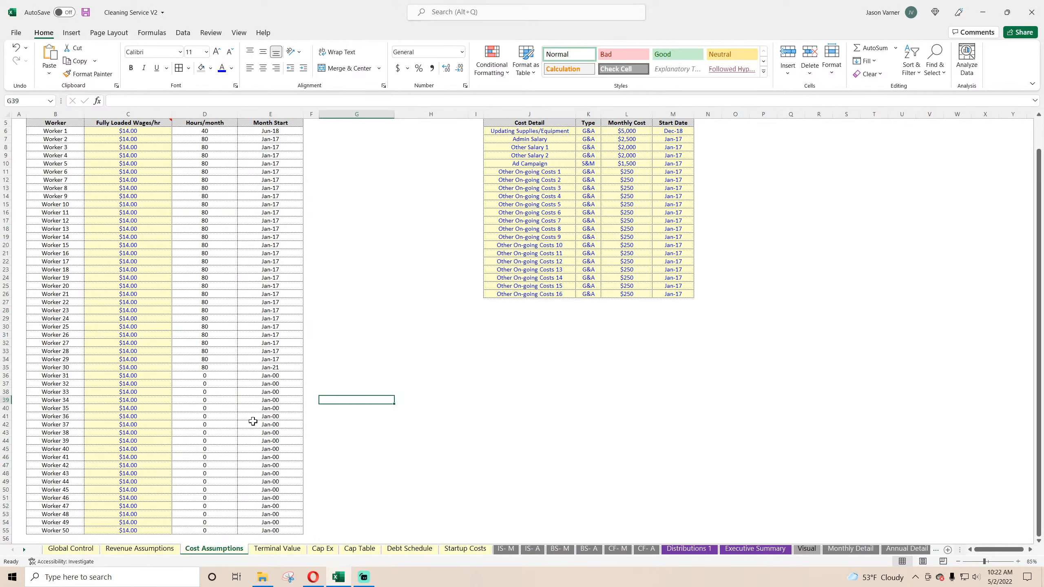
Step: Look over the Cost Assumptions tables and the Terminal Value, Cap Table, Debt Schedule, Startup Costs and IS- M sheets
scroll(279, 372, down, 4)
scroll(281, 329, up, 5)
click(272, 167)
click(273, 201)
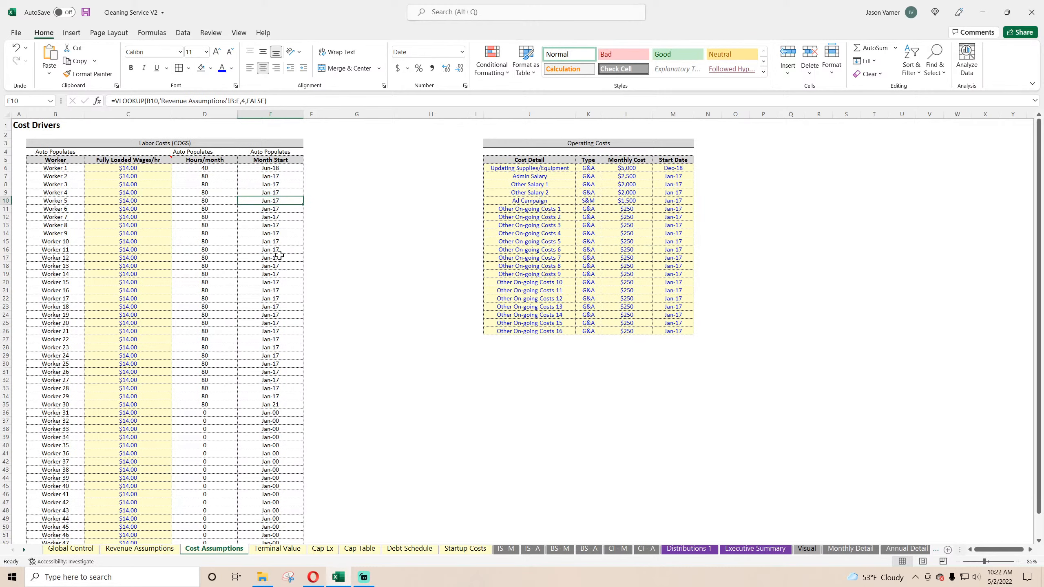
click(564, 169)
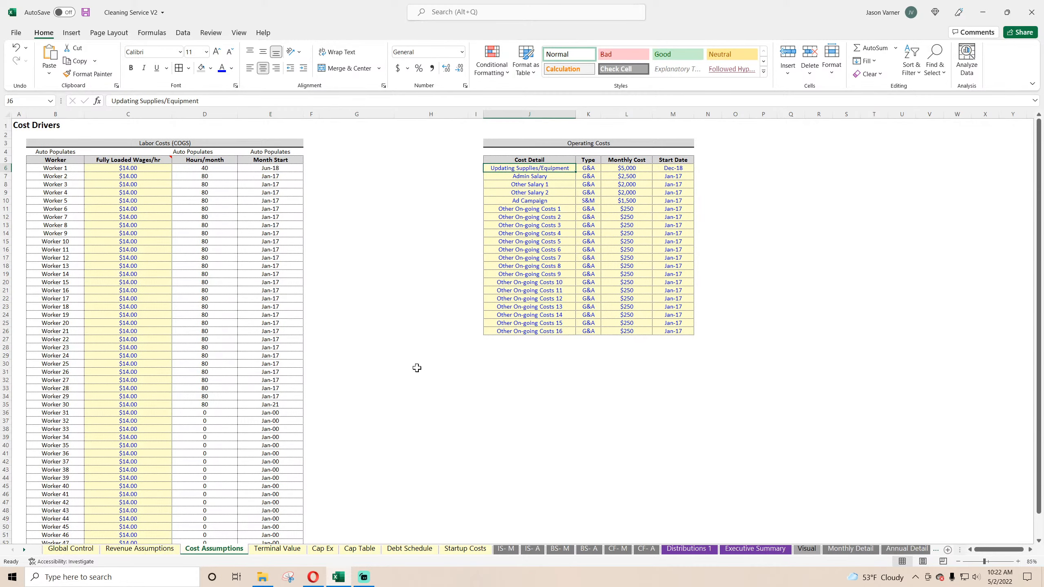
click(279, 550)
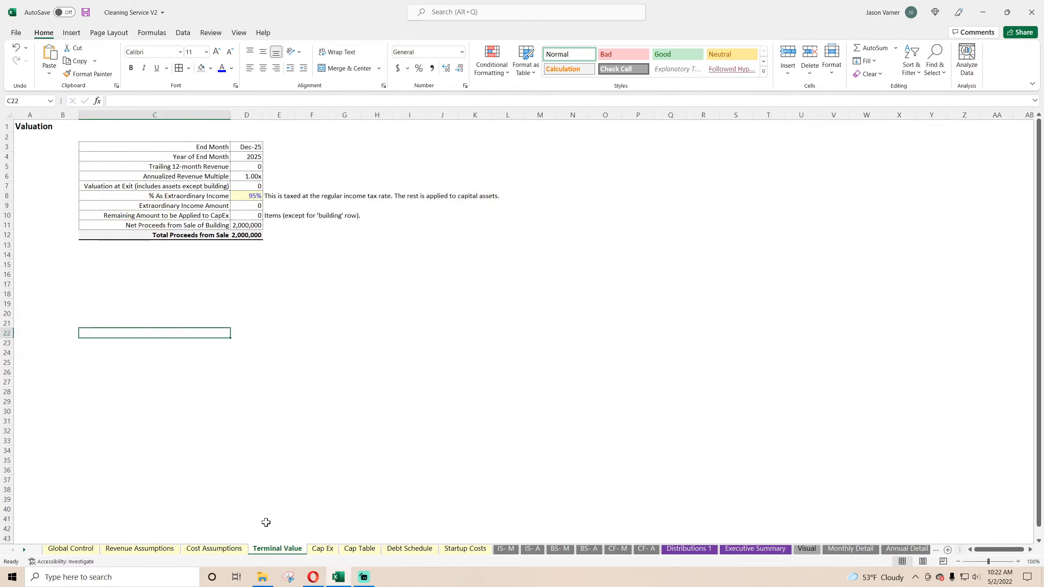
click(353, 550)
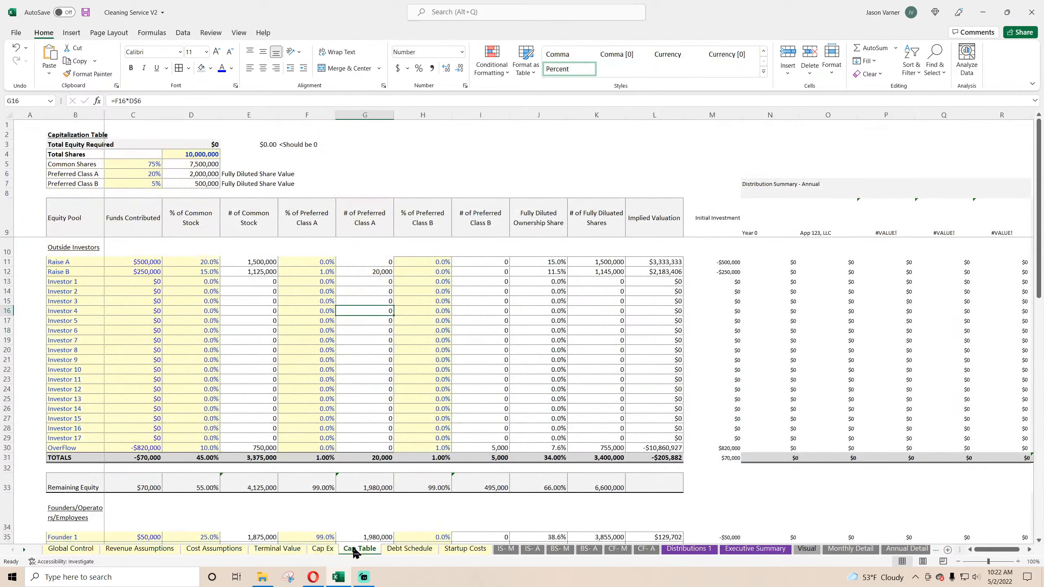
click(400, 550)
click(460, 550)
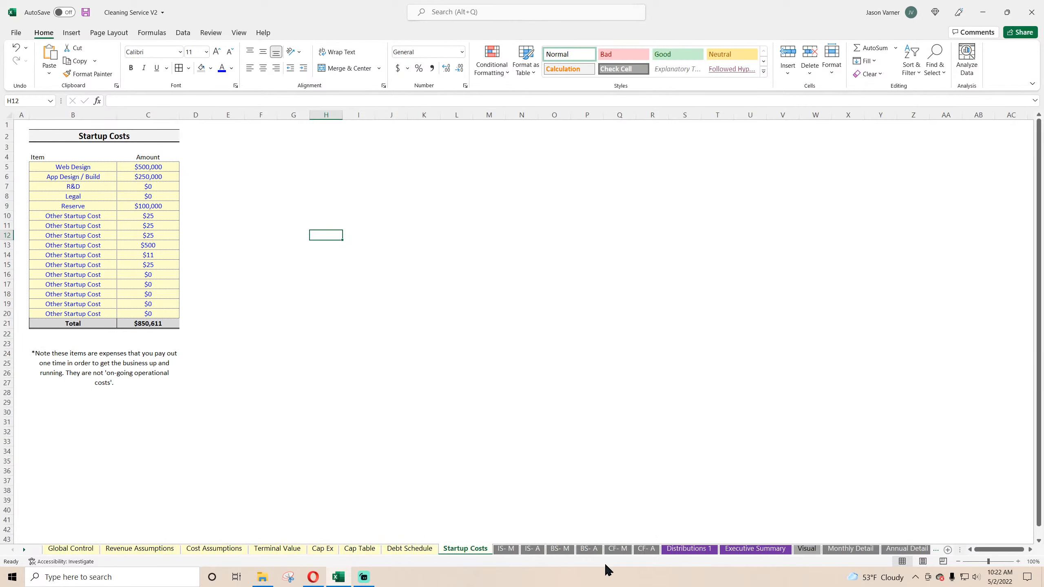
click(512, 551)
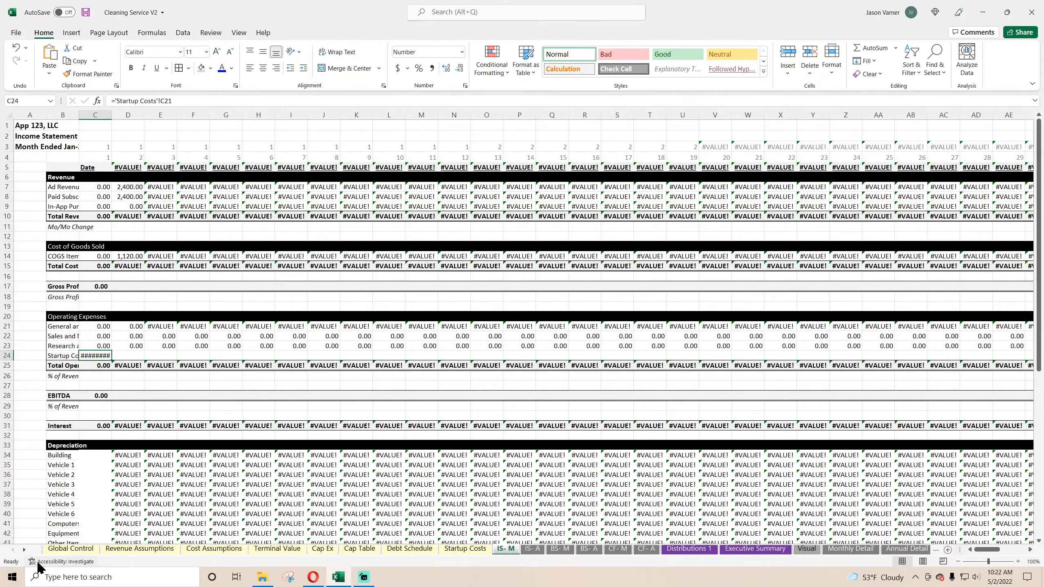
Step: Apply cell borders and a blue font to the worker names C2:C51 and cost types E2:F5 on the Validation 1 sheet
click(24, 550)
click(901, 550)
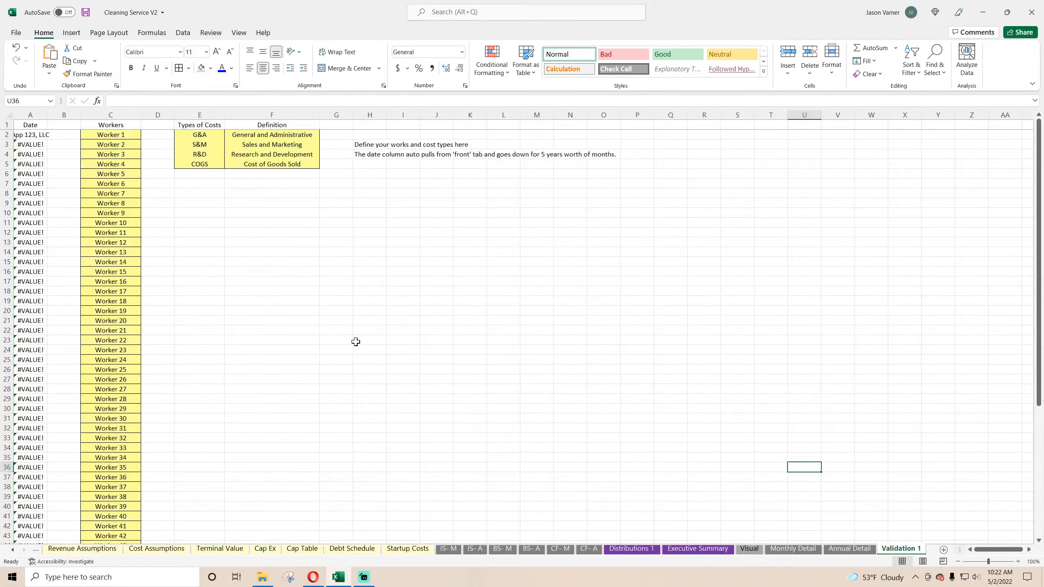
click(112, 136)
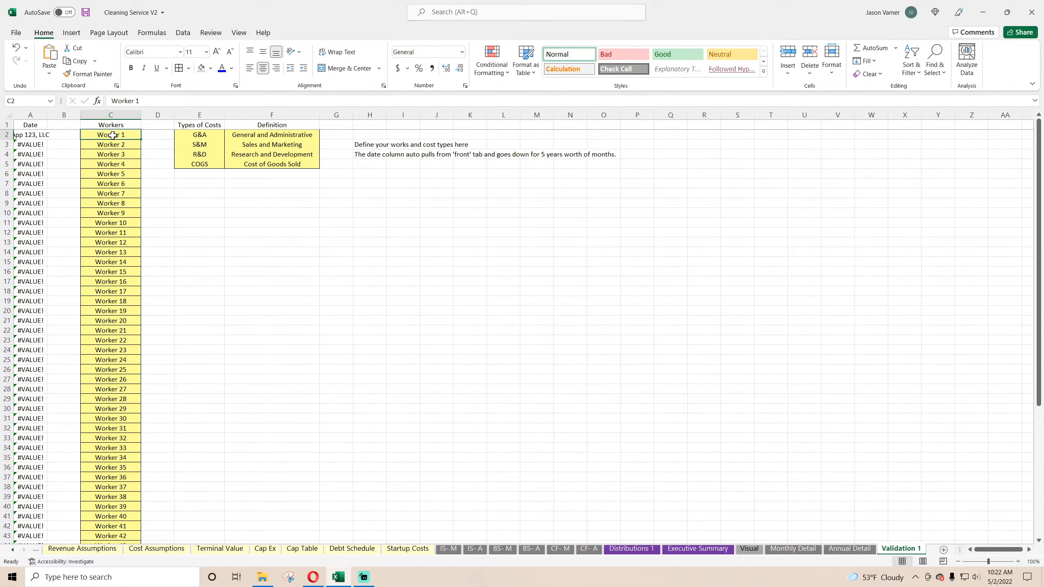
key(ctrl+shift+Down)
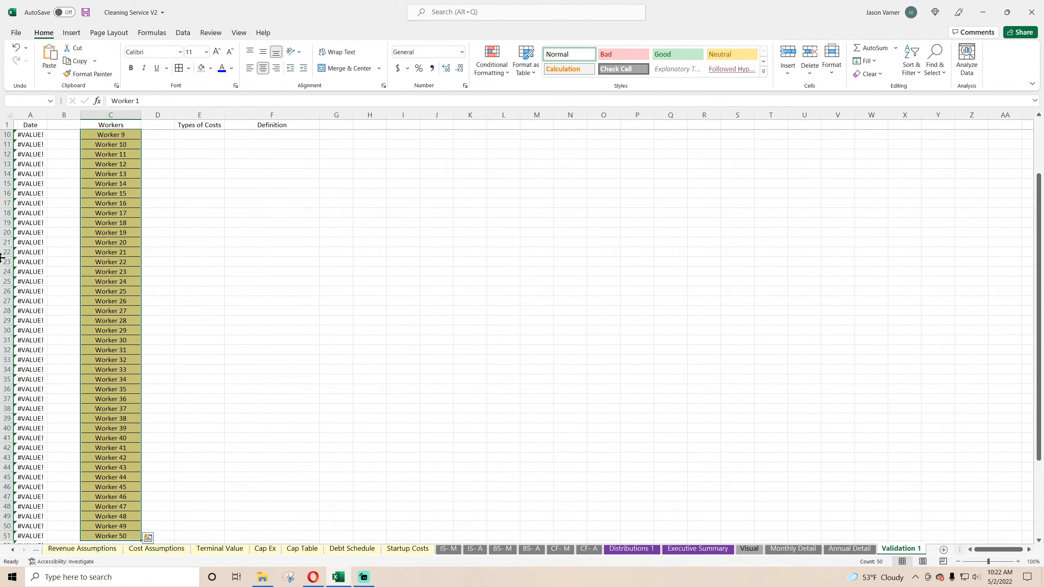
scroll(304, 161, up, 3)
drag(201, 135, 249, 160)
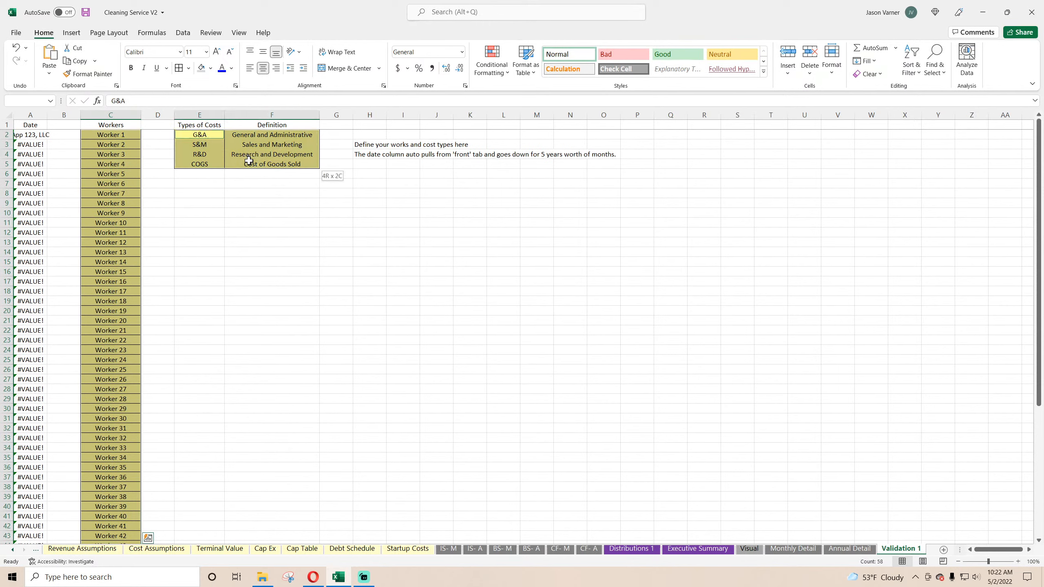
click(182, 71)
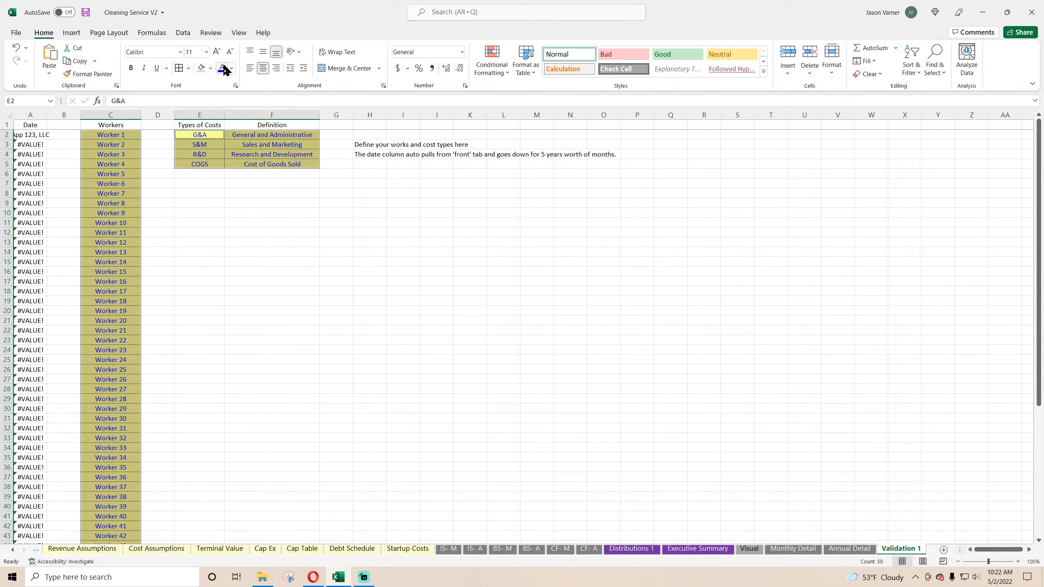
click(250, 223)
click(383, 243)
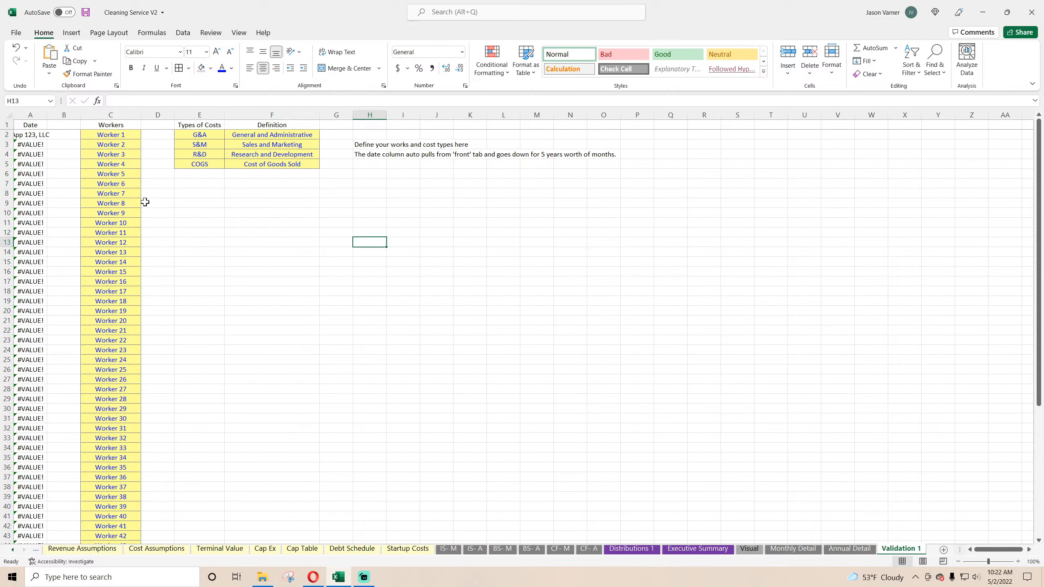
Step: Relink the first Date cell A2 on Validation 1 to 'Global Control'!C4
click(30, 126)
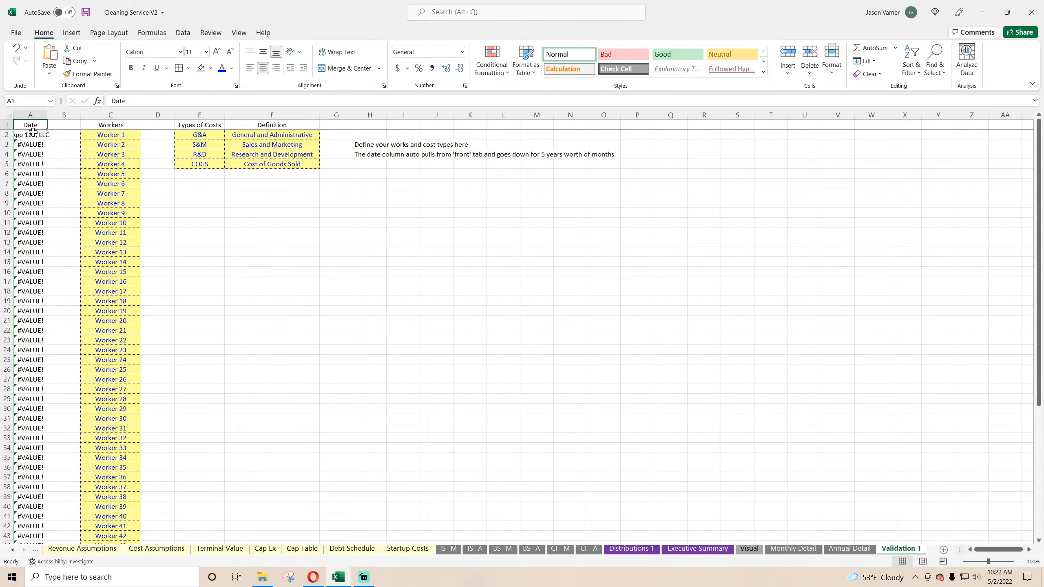
click(31, 134)
click(200, 99)
key(BackSpace)
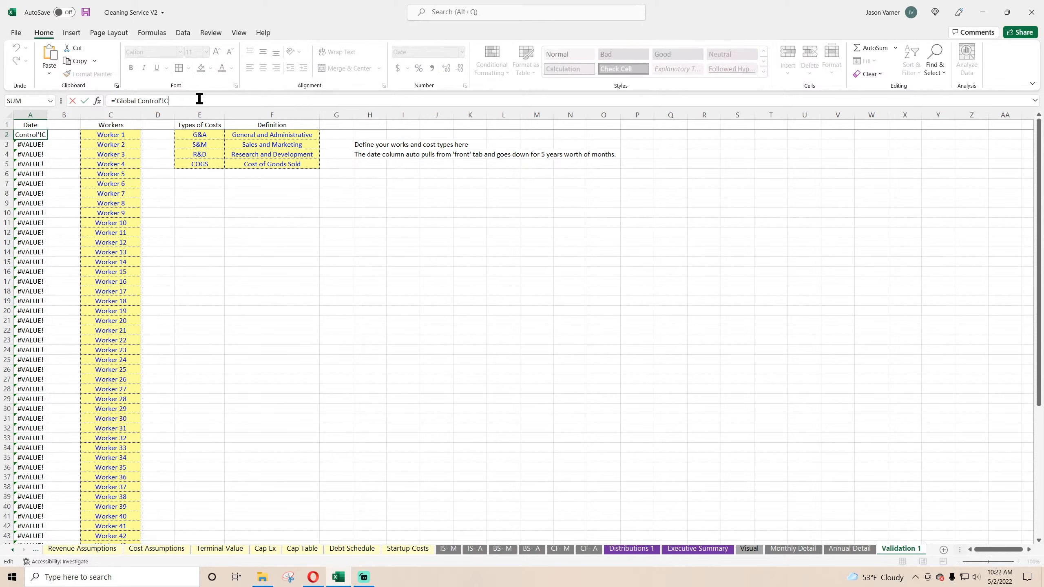
text(4)
key(Return)
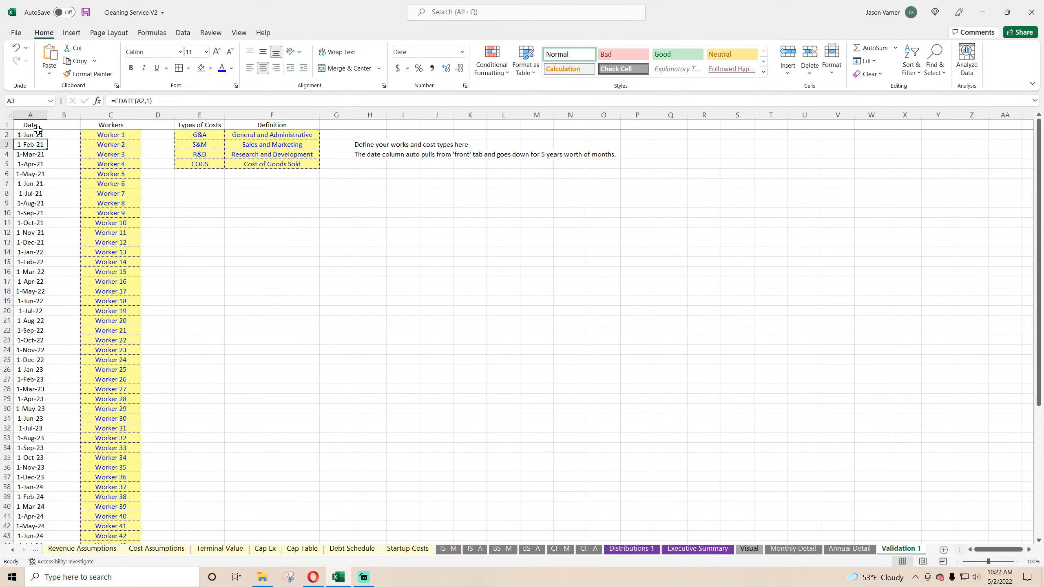
Step: Format the Date column A on Validation 1 with the Mar-12 date type
click(40, 115)
click(465, 85)
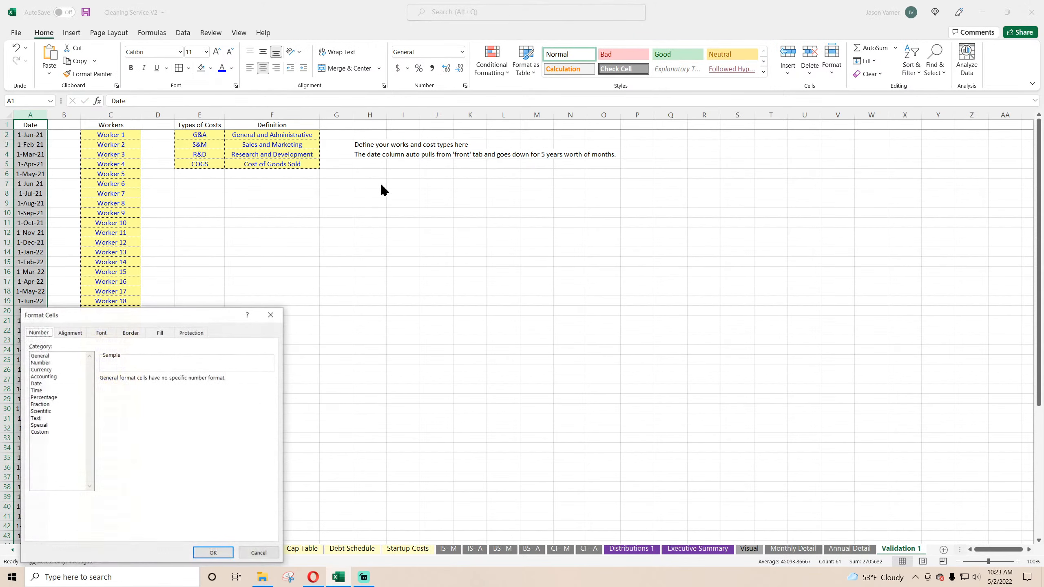
click(45, 383)
click(270, 430)
click(121, 430)
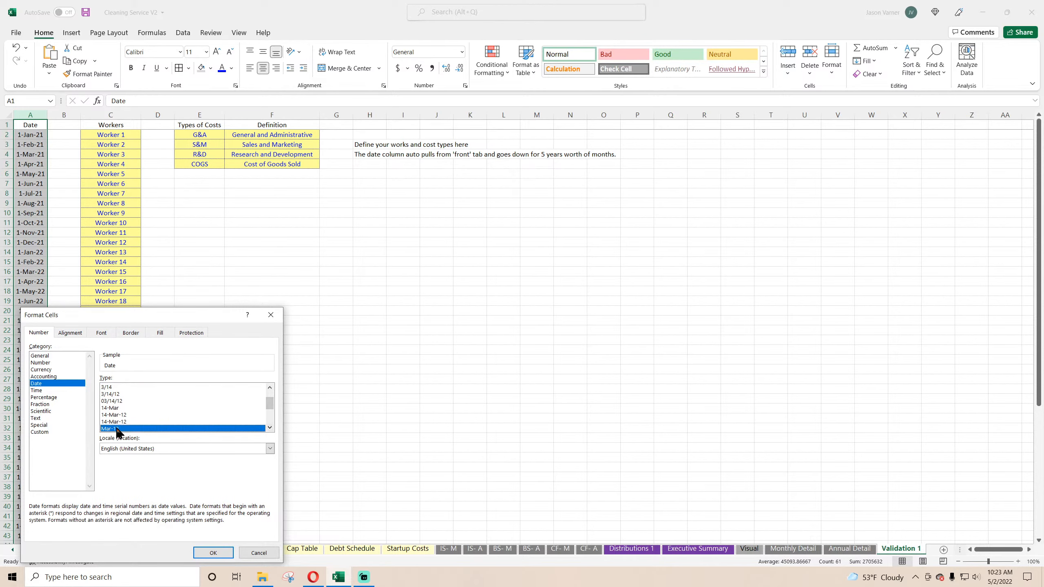
click(213, 552)
click(323, 351)
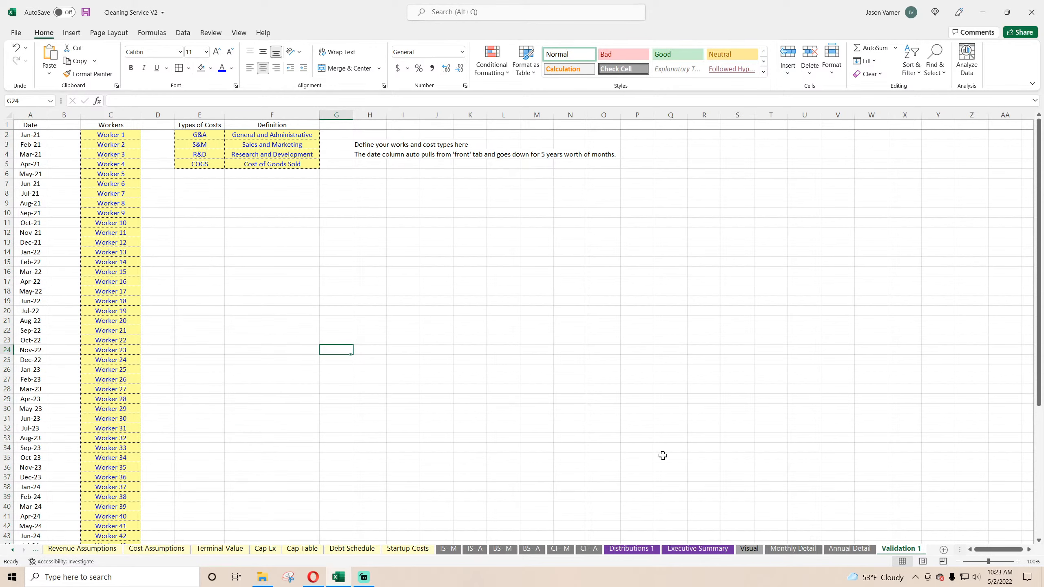
Step: Hide the gridlines on the Validation 1 sheet
click(239, 32)
click(258, 68)
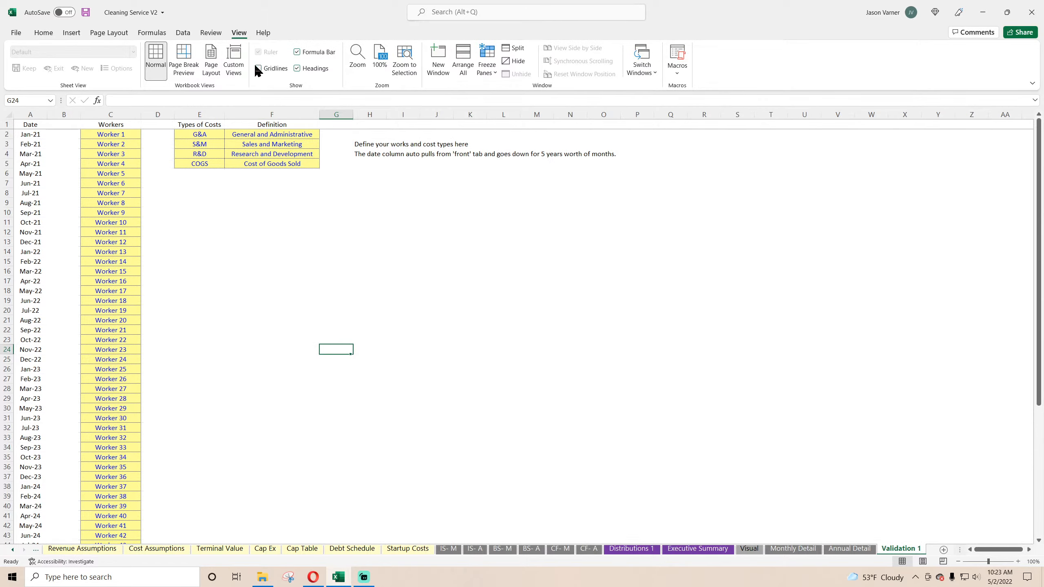
click(561, 322)
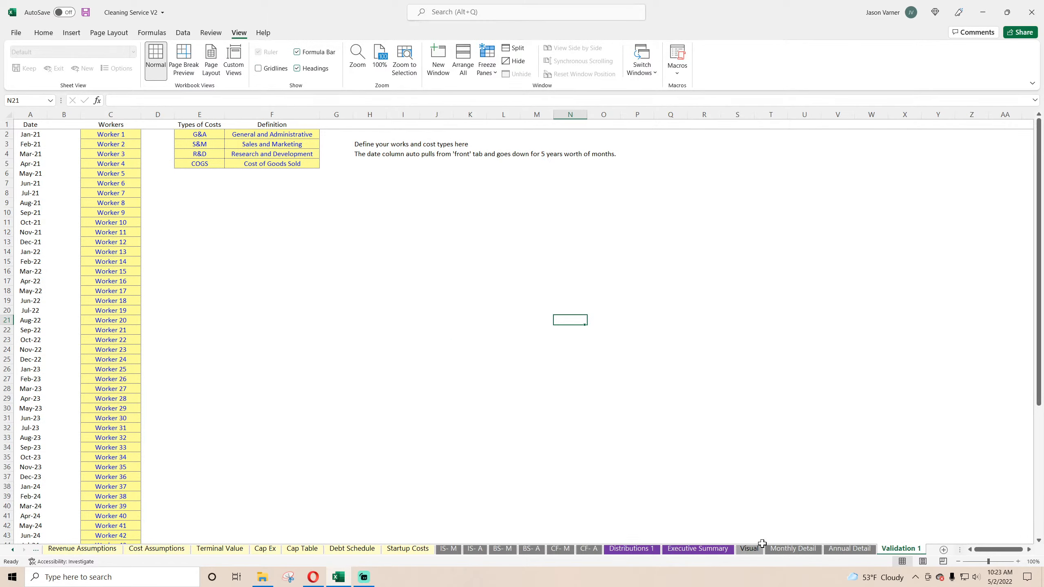
Step: Freeze the panes at cell C6 on the IS- M sheet
click(449, 548)
click(97, 176)
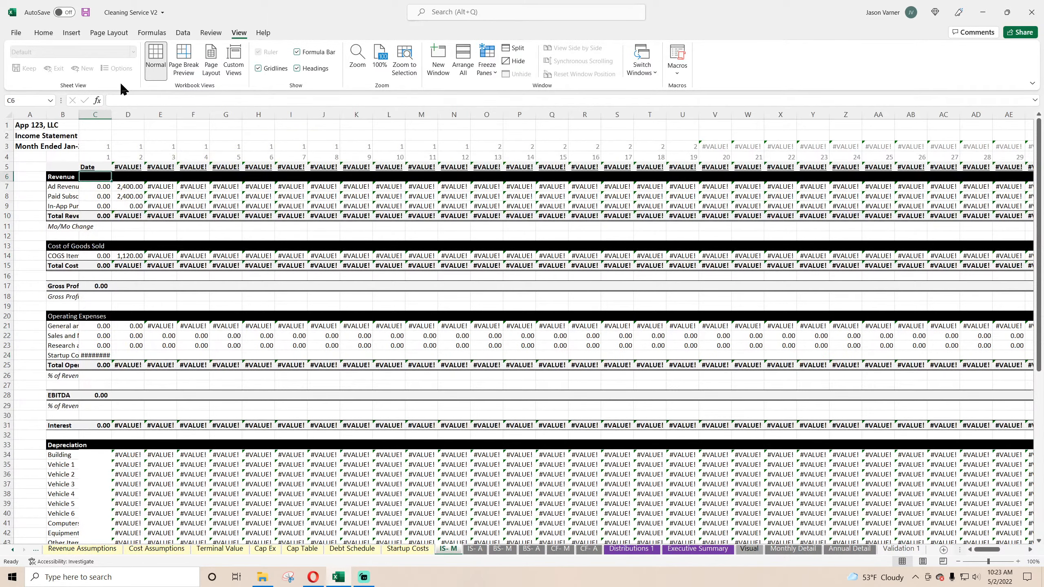
click(43, 34)
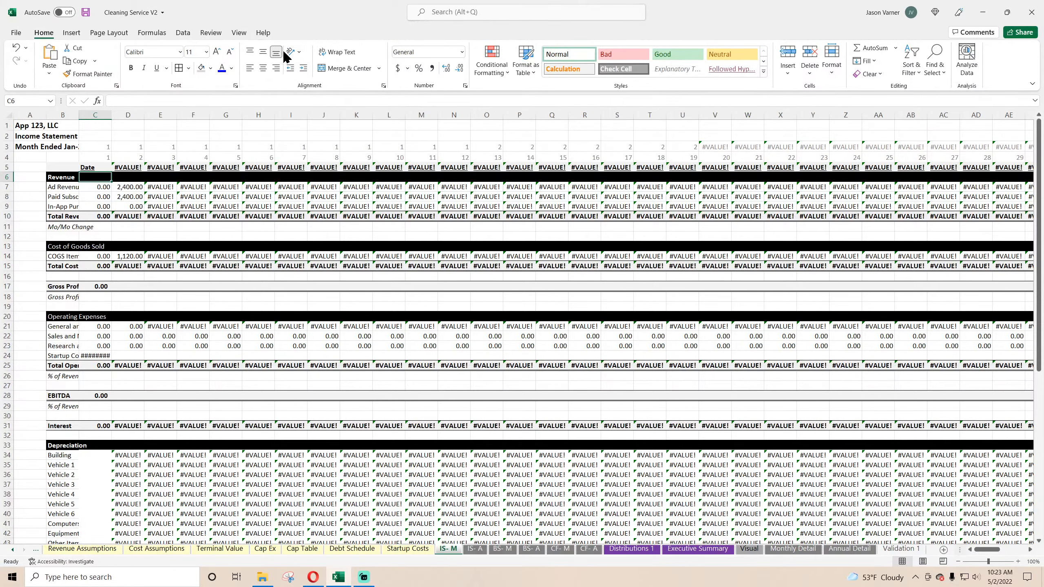
click(243, 35)
click(489, 70)
click(510, 94)
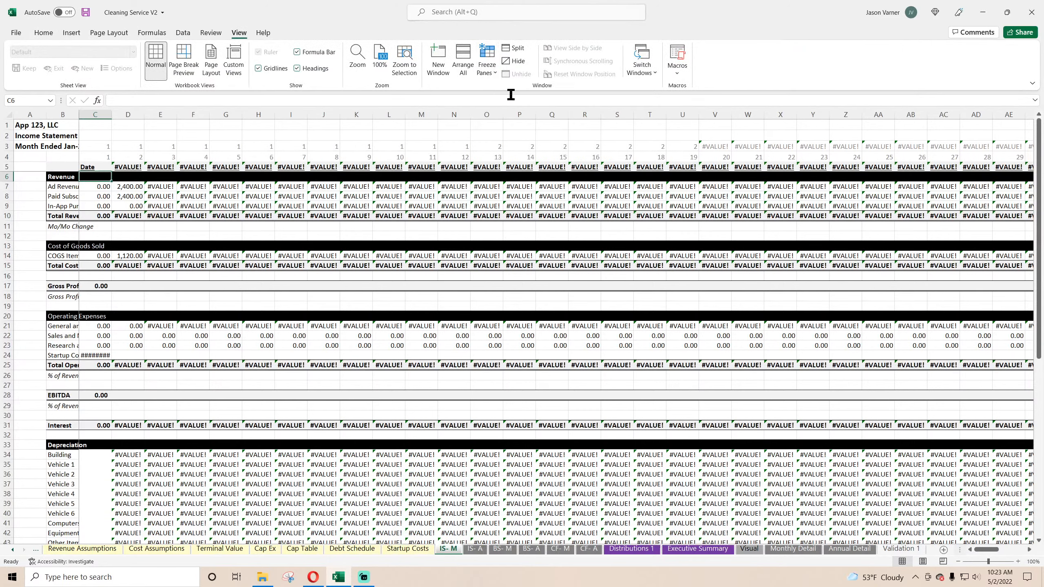
Step: Hide the gridlines on IS- M and autofit column B to its row labels
click(259, 68)
click(62, 124)
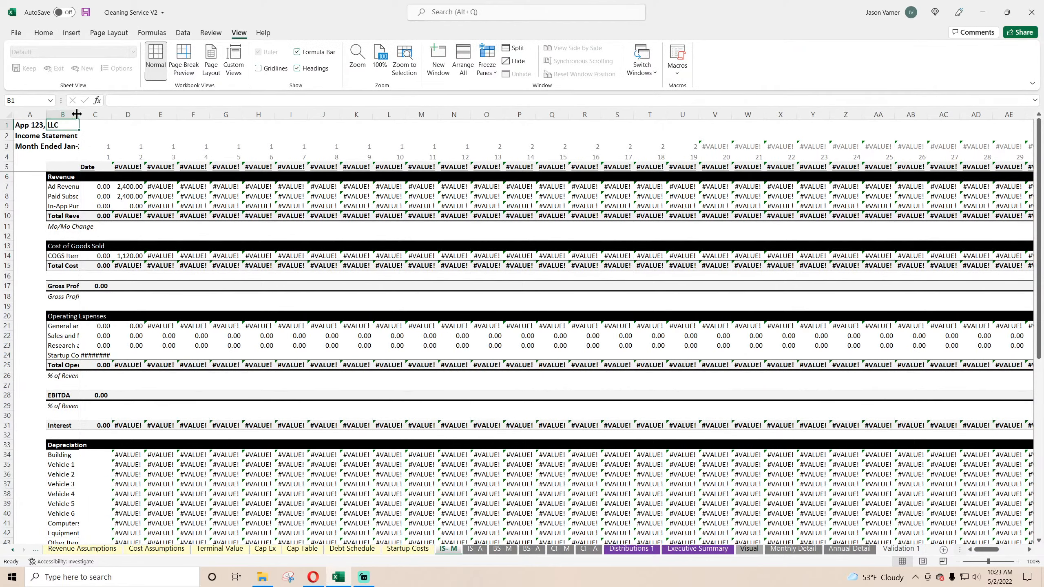
double_click(76, 114)
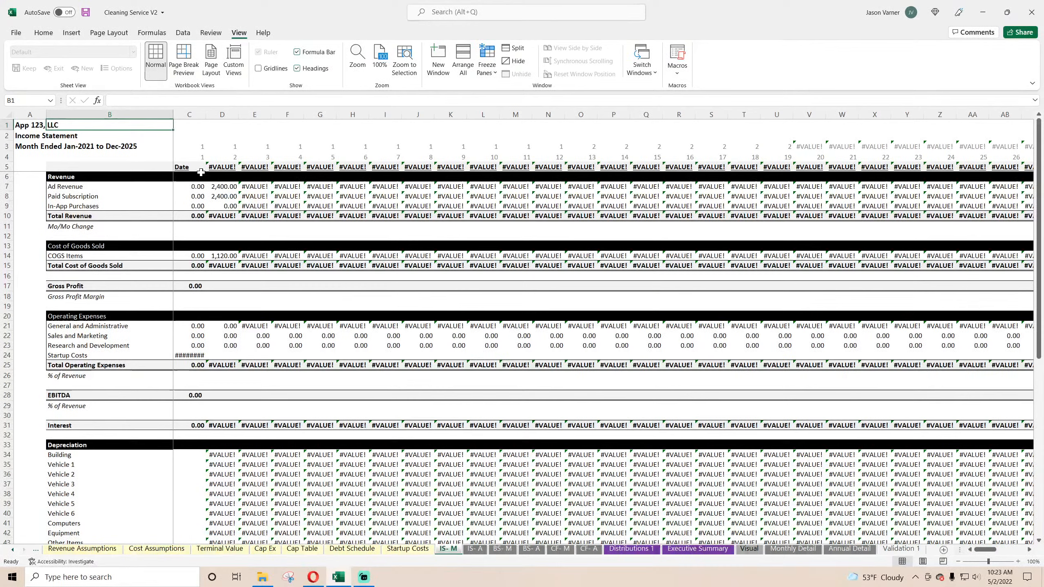
Step: Set the width of columns C through BJ on IS- M to 15
drag(190, 114, 977, 101)
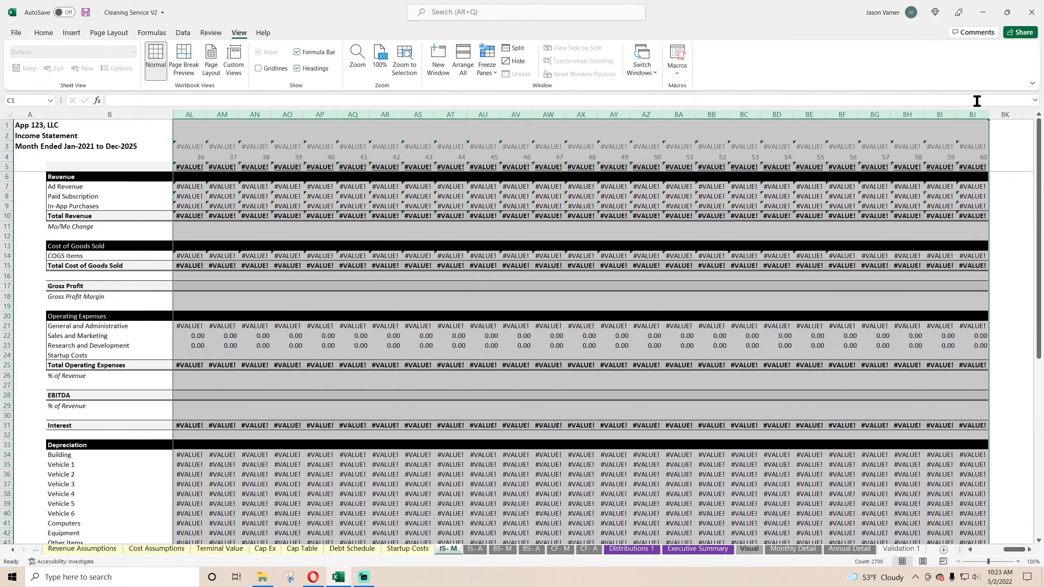
right_click(977, 115)
click(931, 265)
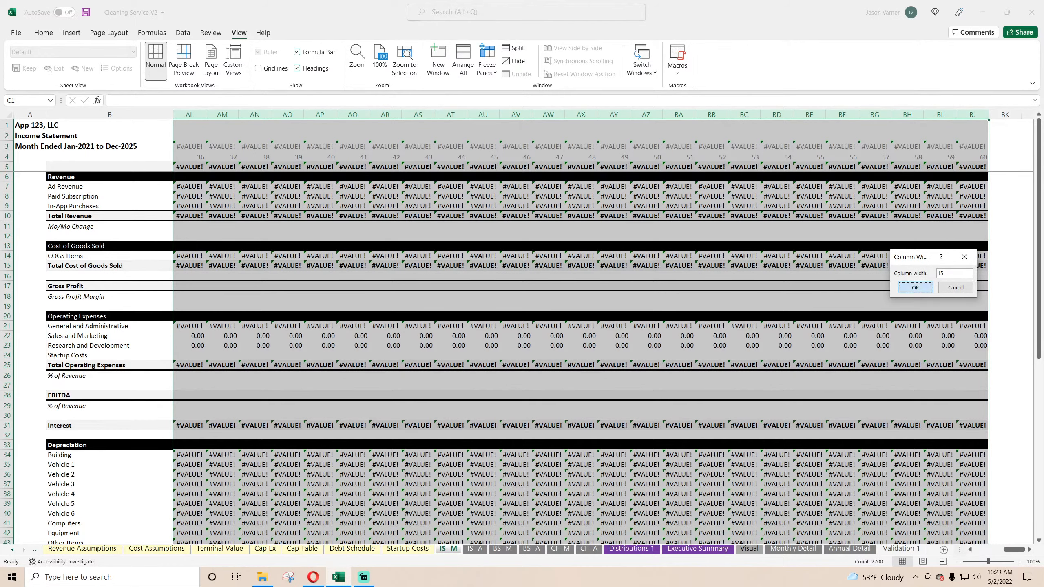
key(Return)
drag(1012, 549, 962, 547)
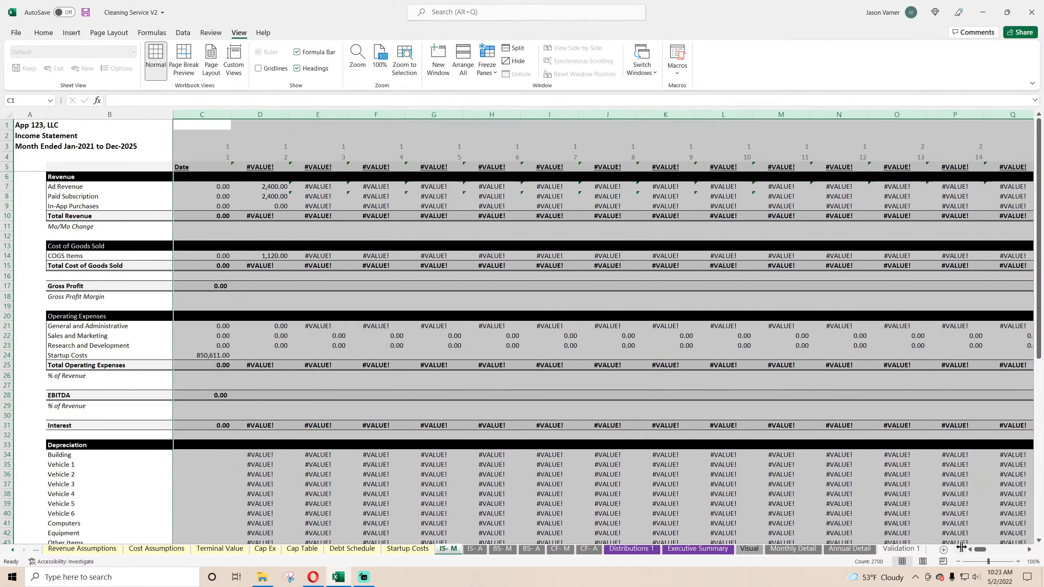
Step: Relink the first month header C5 on IS- M to cell A2 of the Validation 1 sheet
click(196, 167)
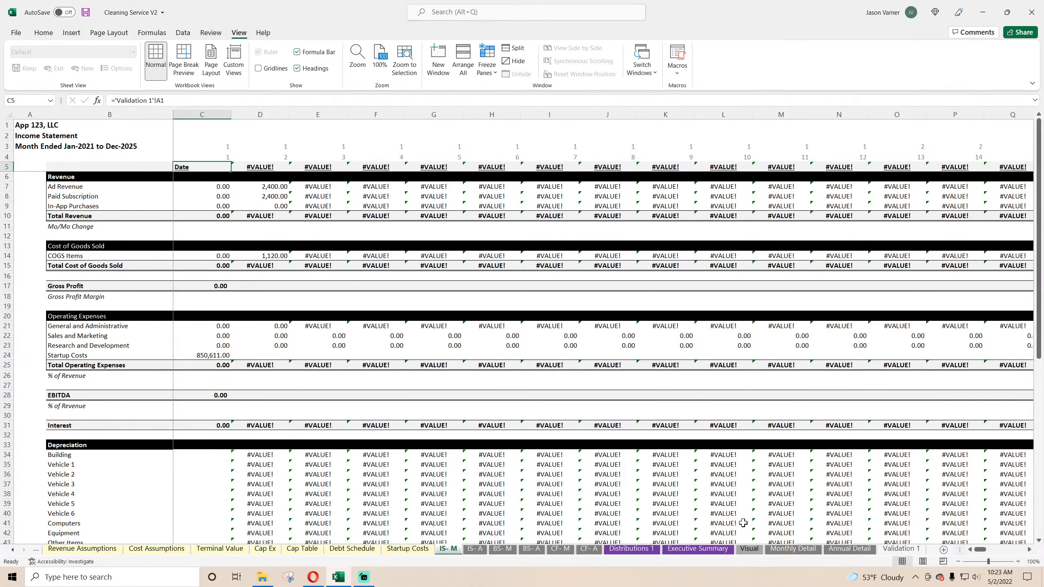
text(=)
click(900, 548)
click(43, 134)
key(Return)
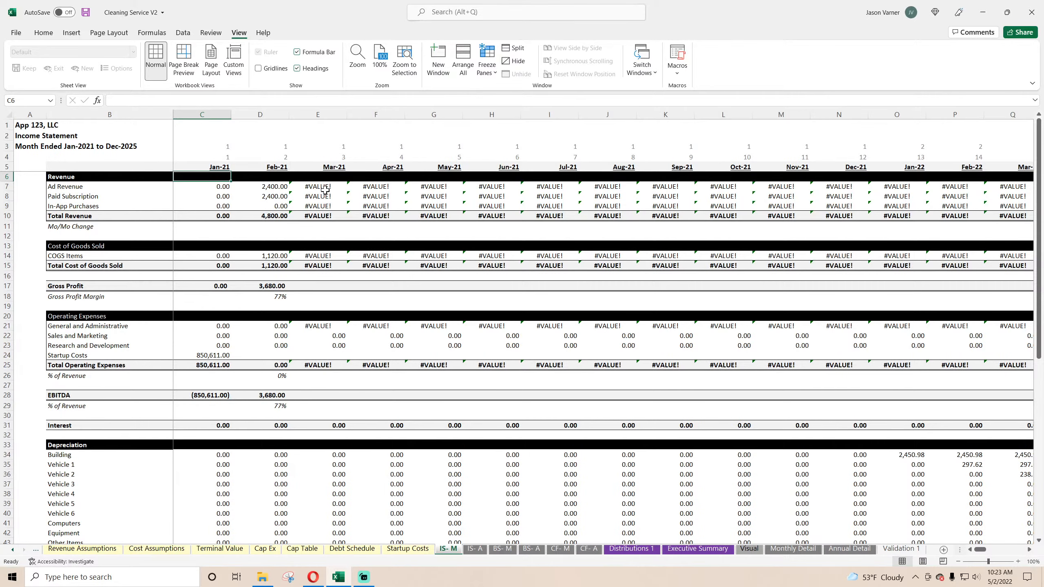
Step: Start a formula in header cell D5 of the IS- A sheet that references the Executive Summary sheet
click(477, 549)
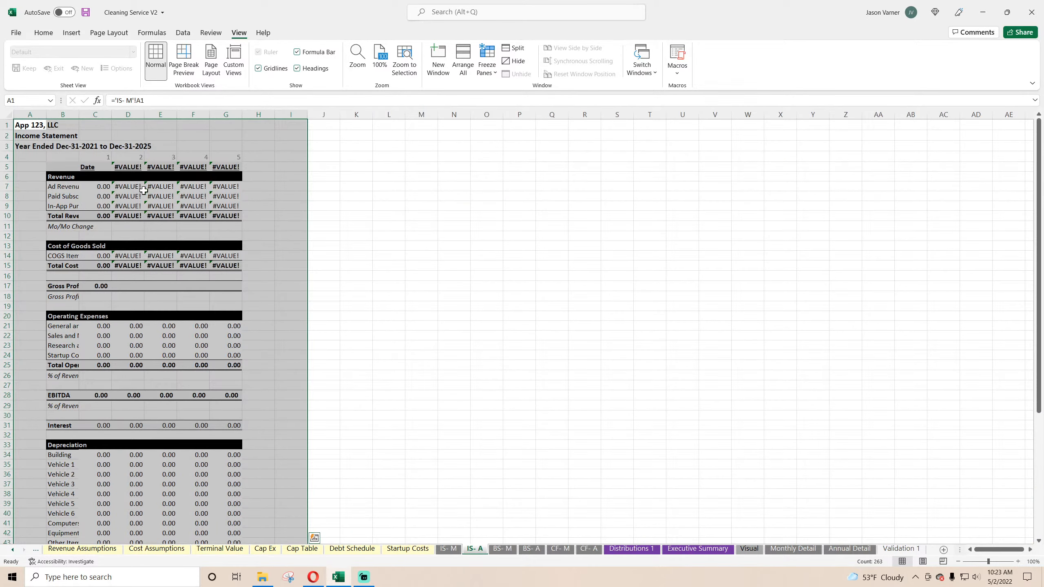
click(123, 169)
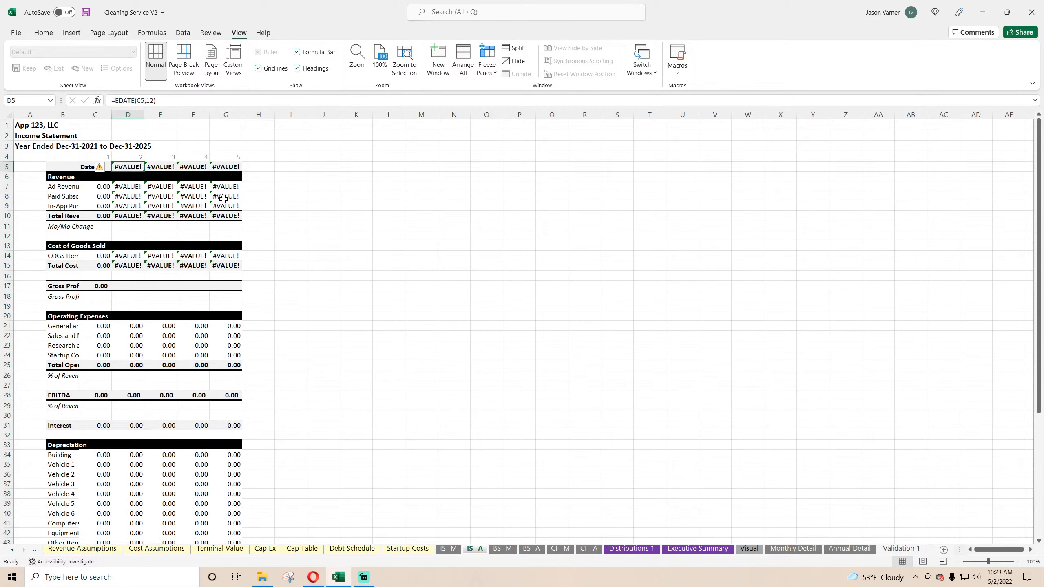
text(=)
click(698, 549)
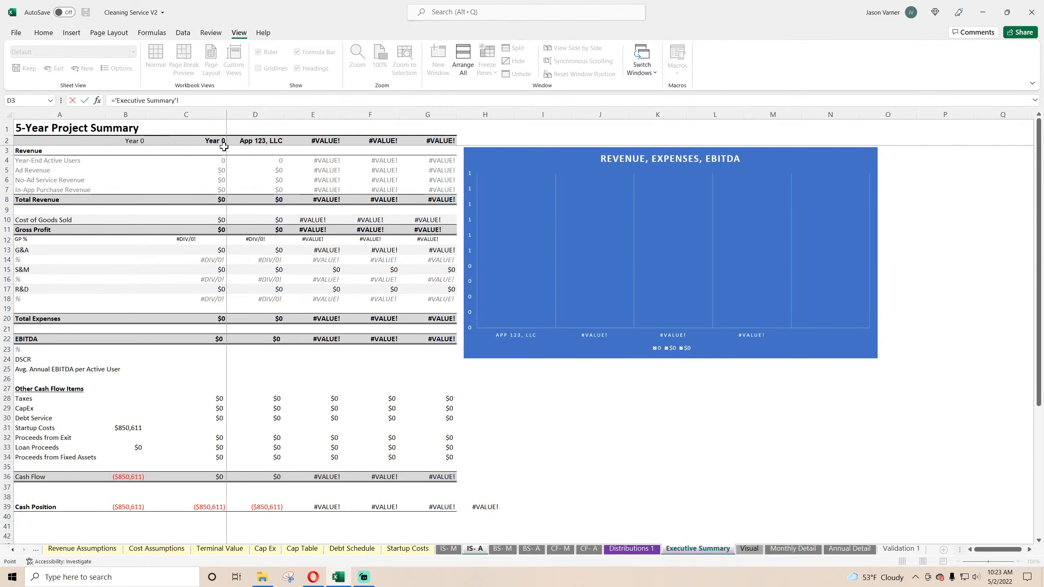
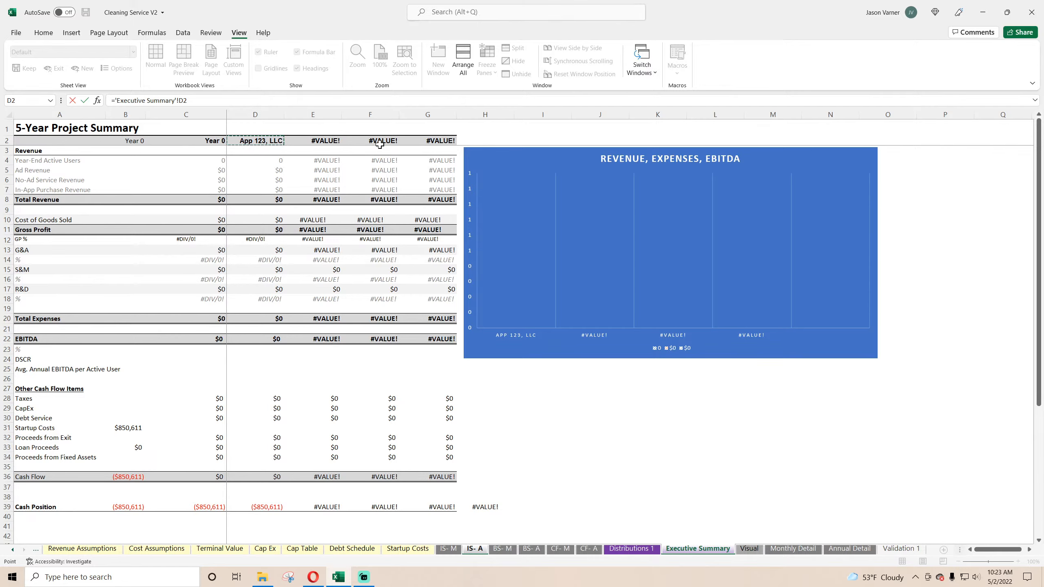
Step: Cancel the header formula on IS- A and examine the year header cells on the Executive Summary and Distributions 1 sheets
key(Escape)
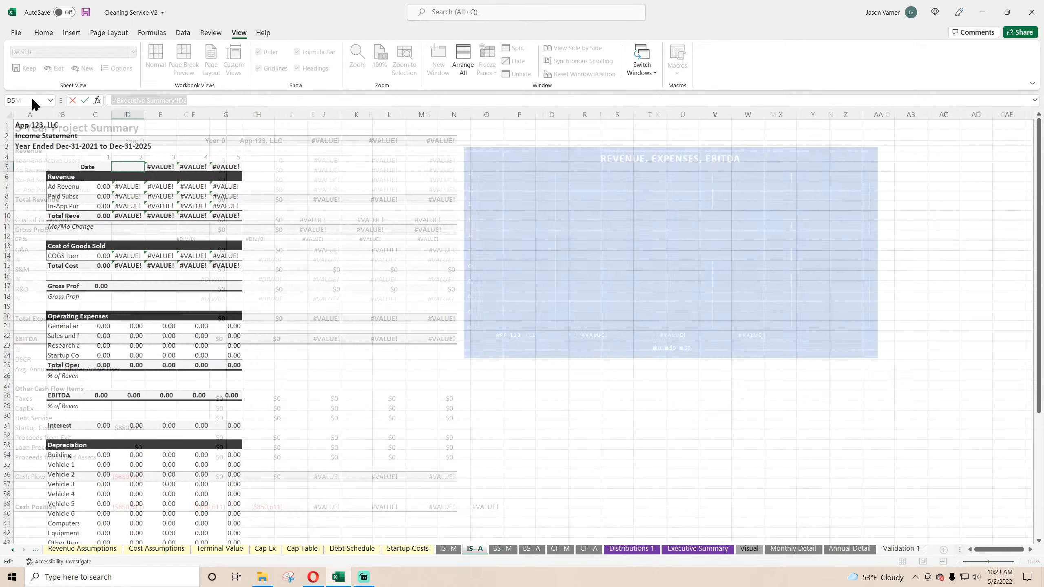
click(726, 553)
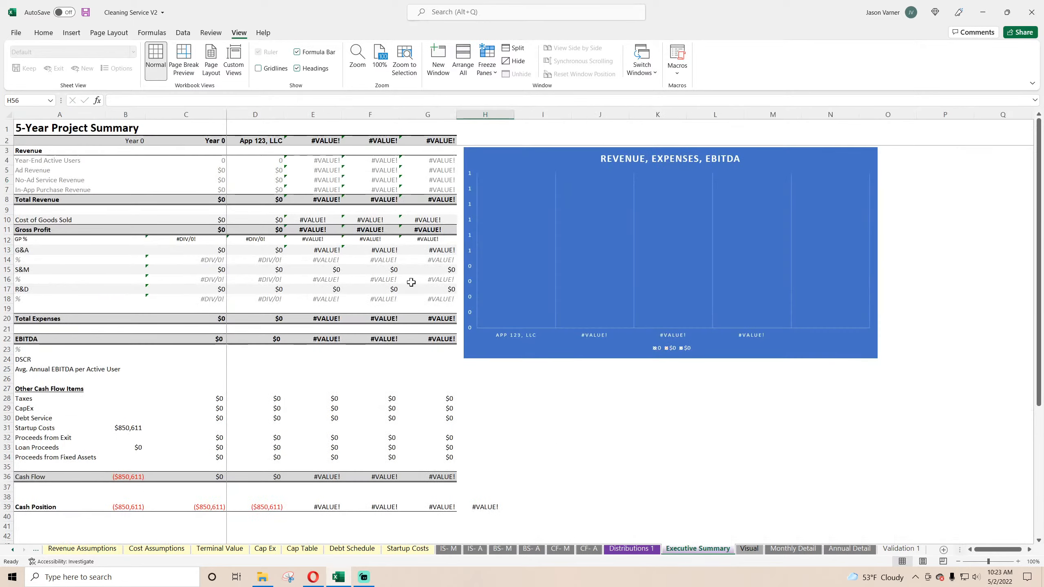
click(208, 141)
click(136, 140)
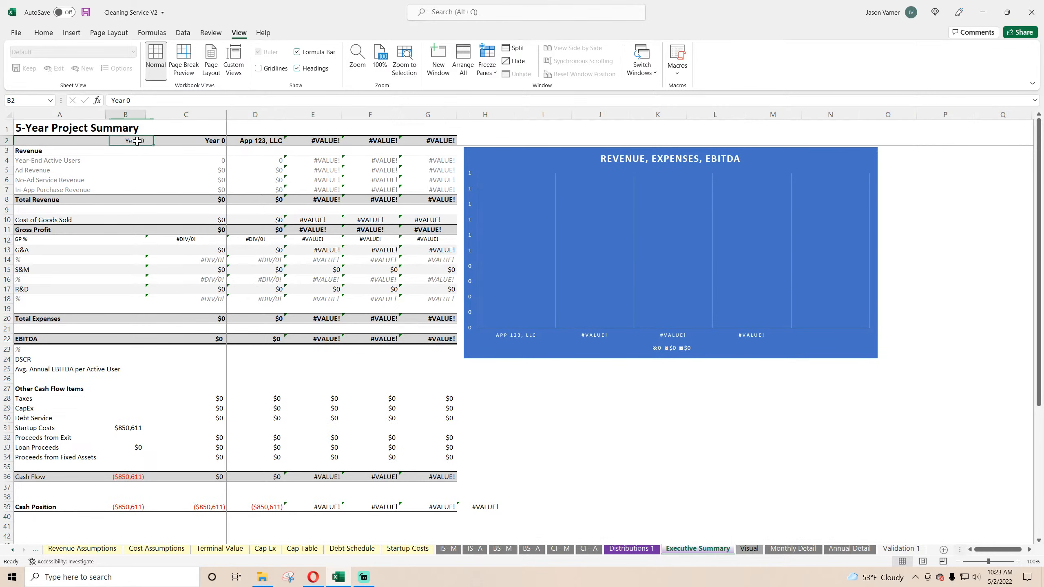
click(187, 141)
click(632, 549)
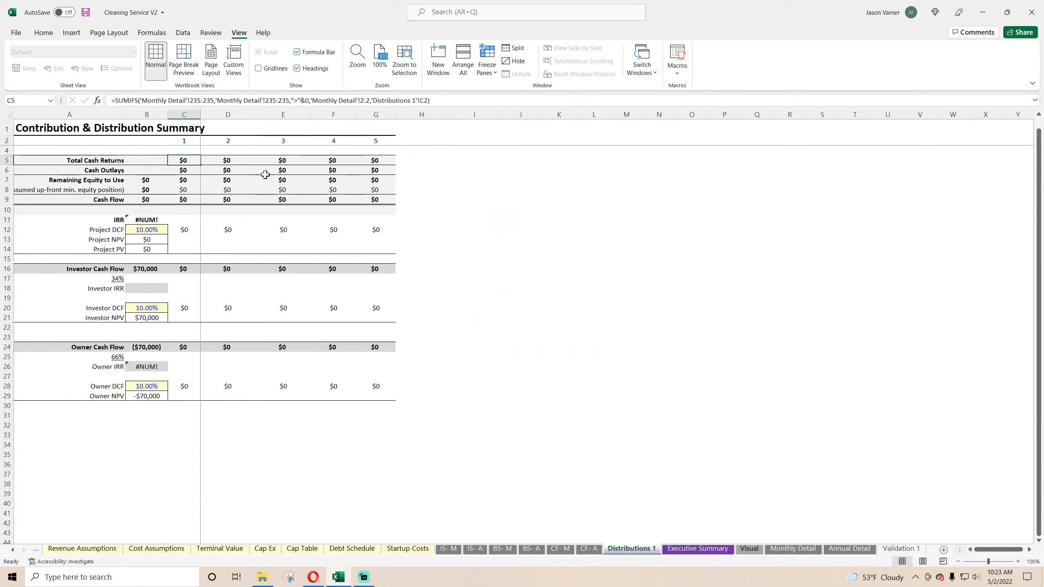
click(182, 142)
click(223, 143)
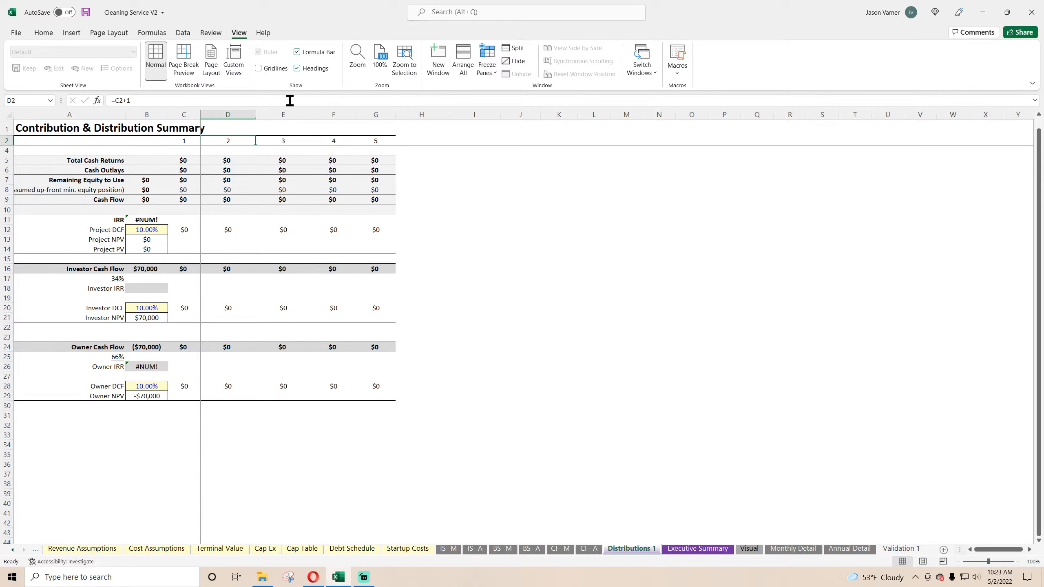
Step: Unfreeze the panes on Distributions 1 and freeze them again at cell C4
click(487, 61)
click(530, 99)
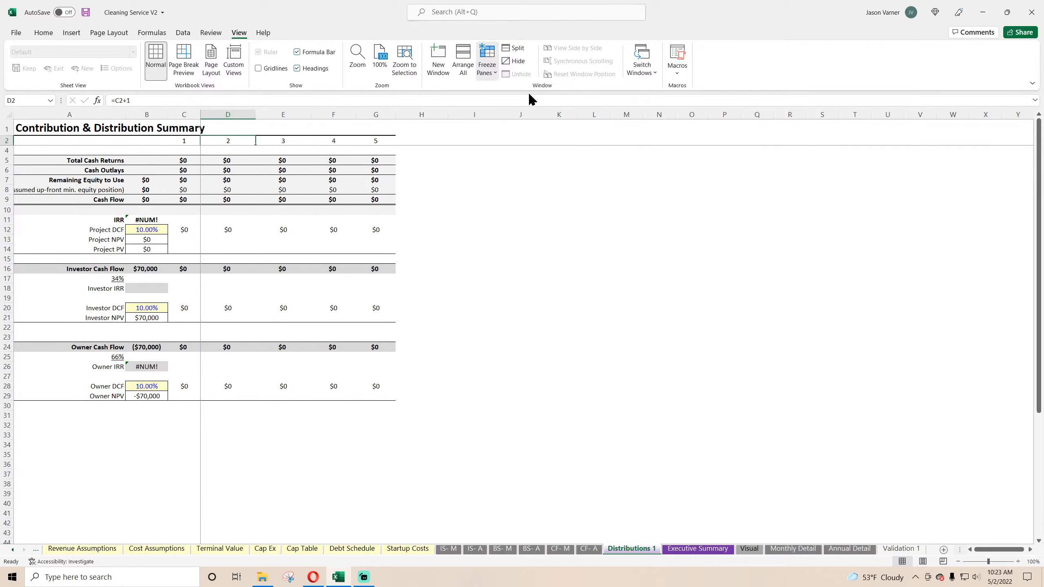
click(519, 239)
click(184, 160)
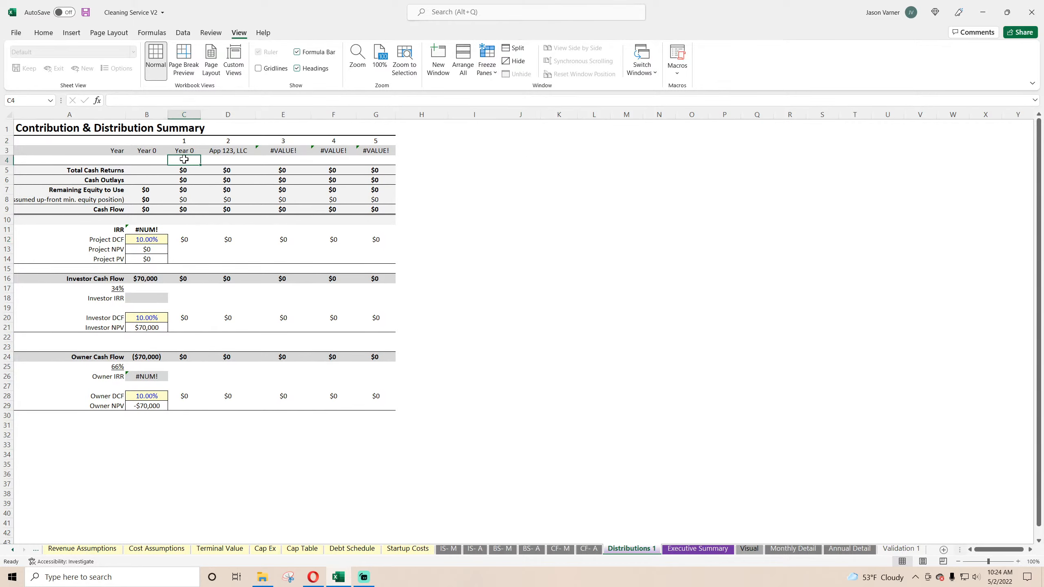
click(487, 65)
click(534, 96)
click(557, 268)
Step: Relink the first year header C3 on Distributions 1 to the date cell on the Global Control sheet
click(179, 151)
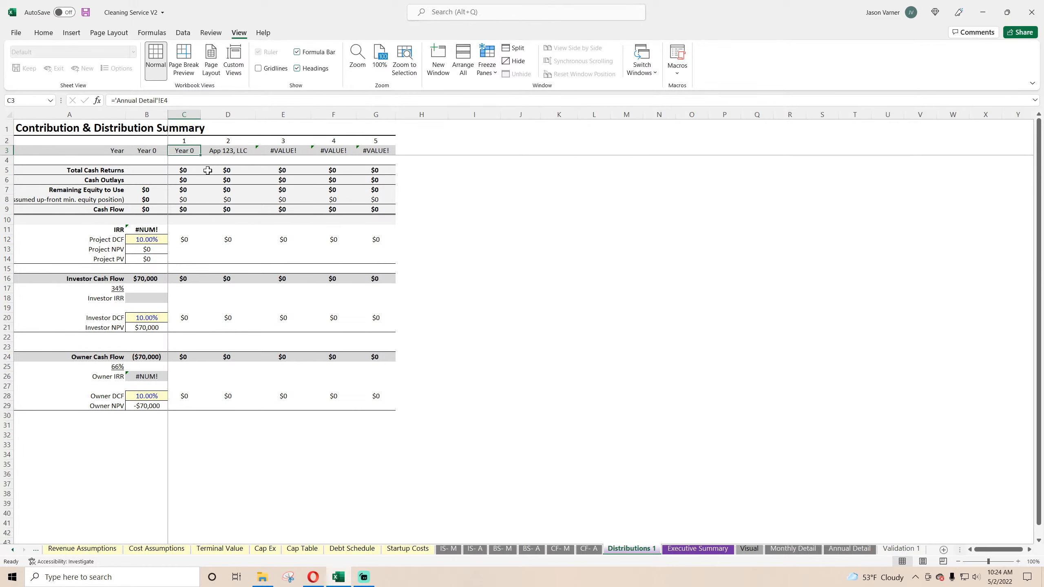
text(=)
click(12, 550)
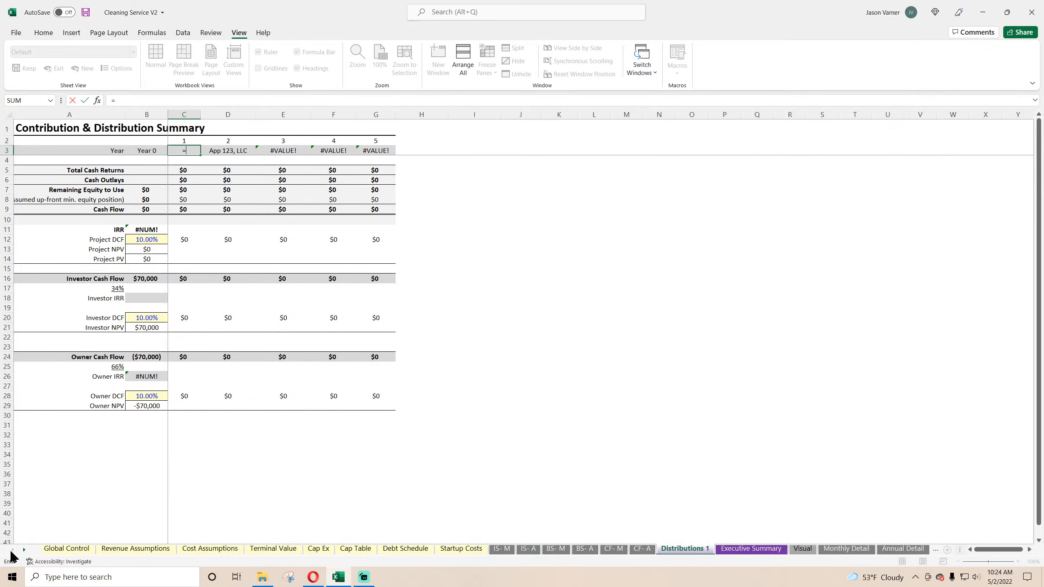
click(70, 548)
click(198, 166)
key(Return)
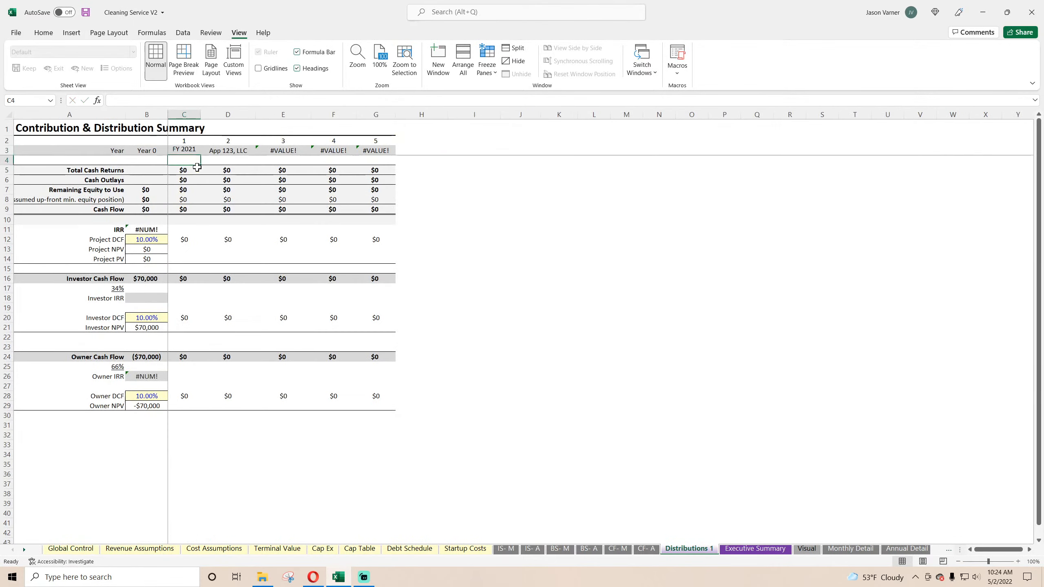
Step: Enter =EDATE(C3,12) in year header D3 on Distributions 1 and copy it across to G3
click(196, 150)
click(219, 151)
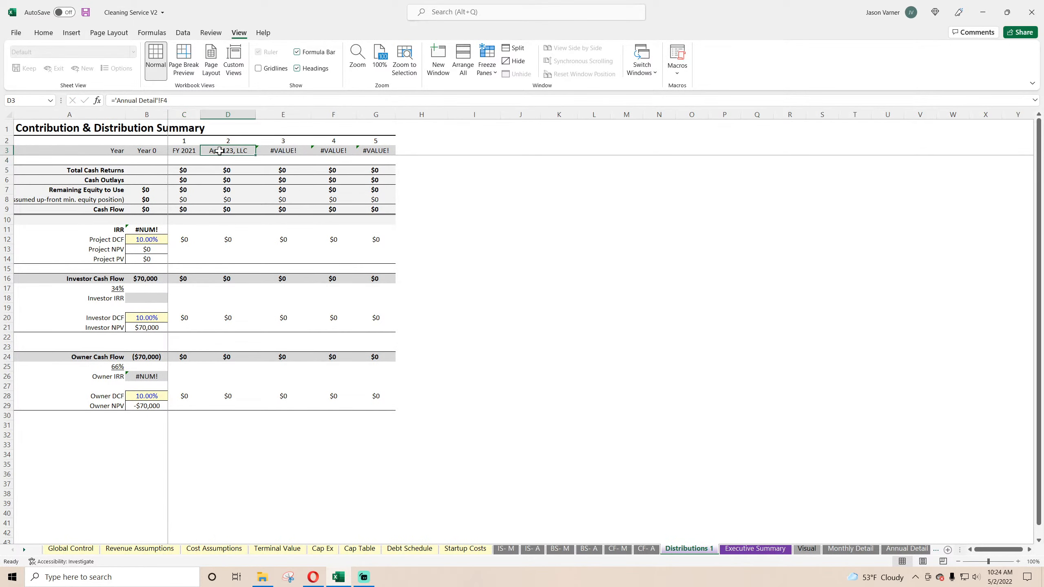
text(=edate(c)
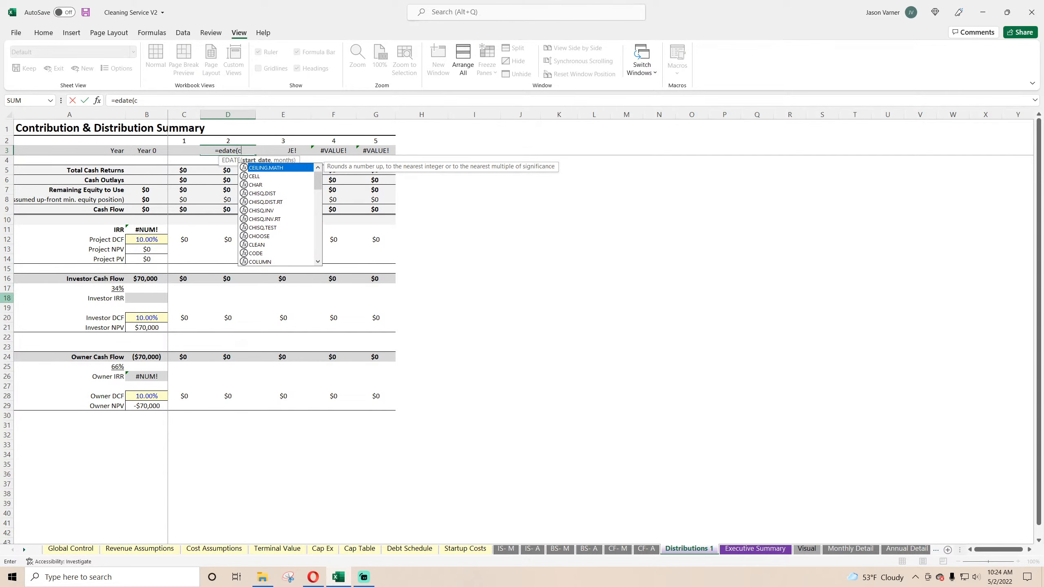
text(3,12))
key(Return)
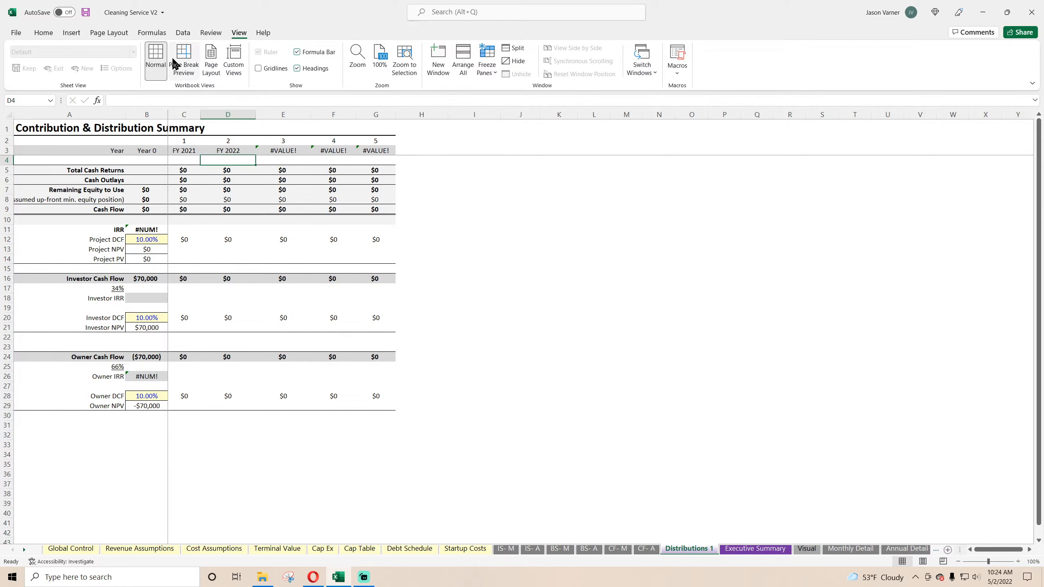
click(227, 150)
drag(259, 154, 394, 153)
Step: Unfreeze the panes on Executive Summary and freeze them again at cell C3
click(735, 548)
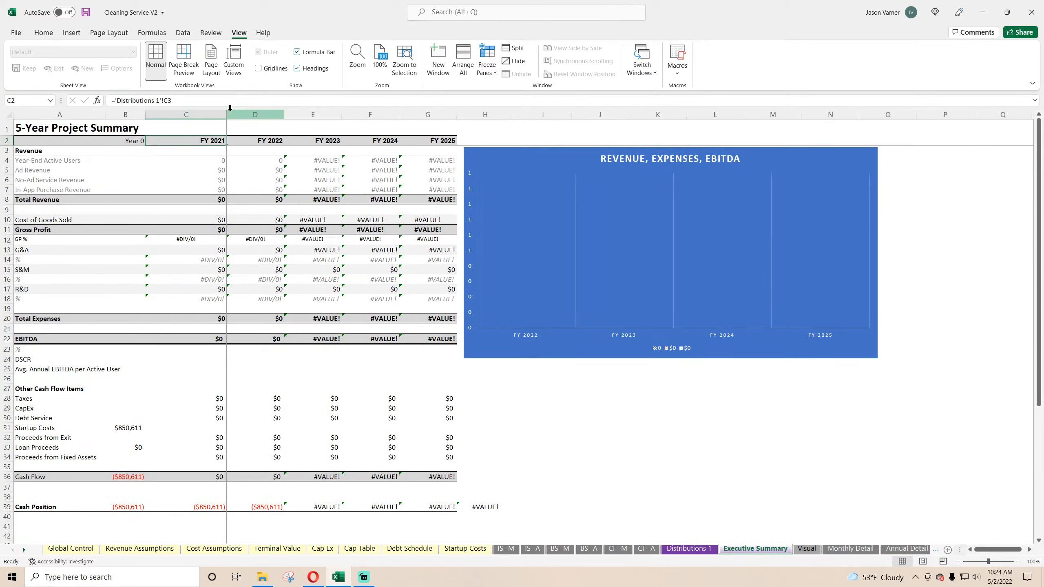
click(279, 140)
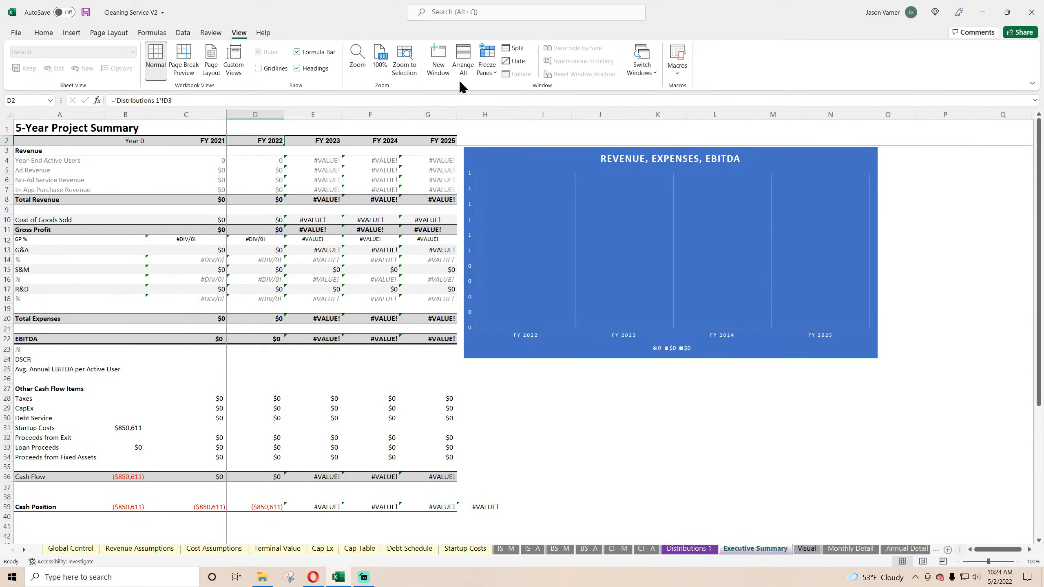
click(489, 73)
click(500, 93)
click(200, 151)
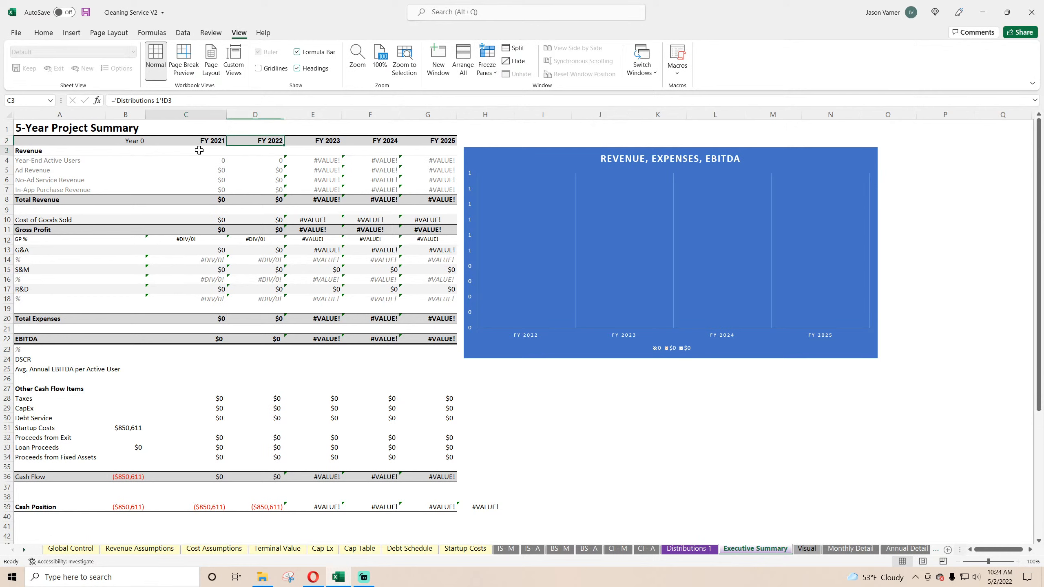
click(488, 73)
click(499, 94)
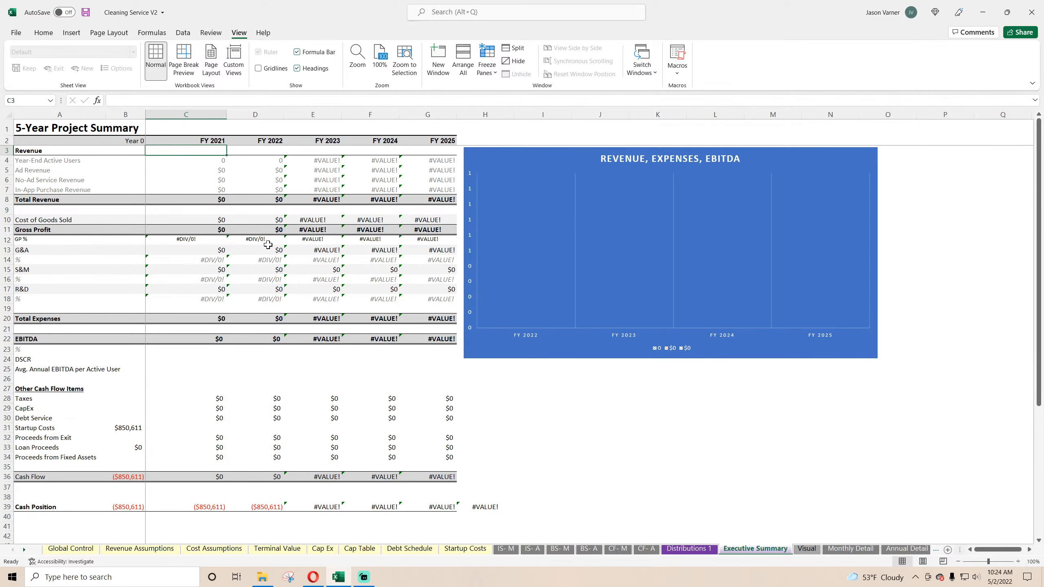
Step: Set the width of columns C through G on Executive Summary to 15
drag(186, 114, 428, 115)
right_click(427, 115)
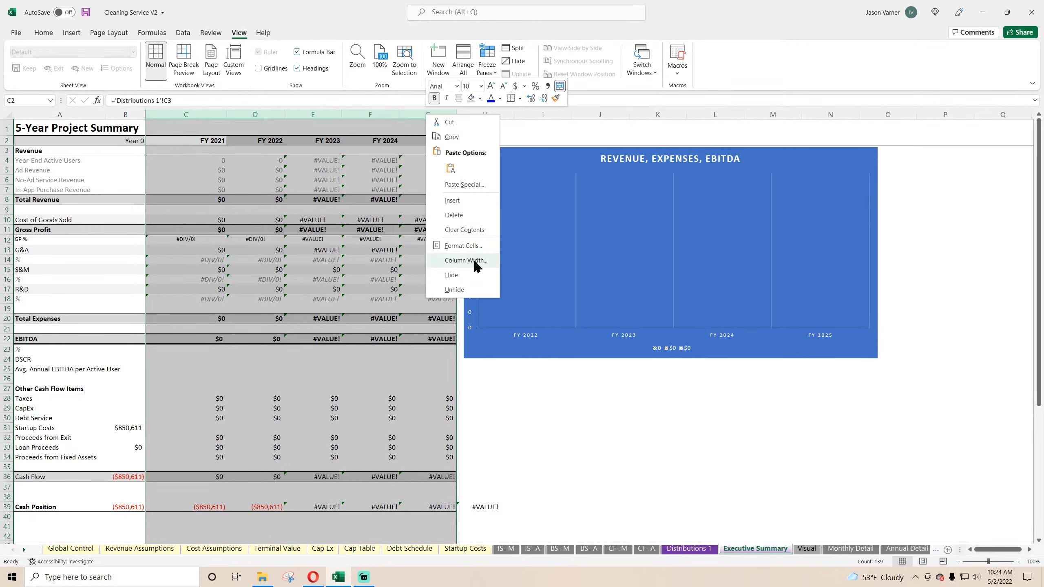
click(474, 261)
text(15)
key(Return)
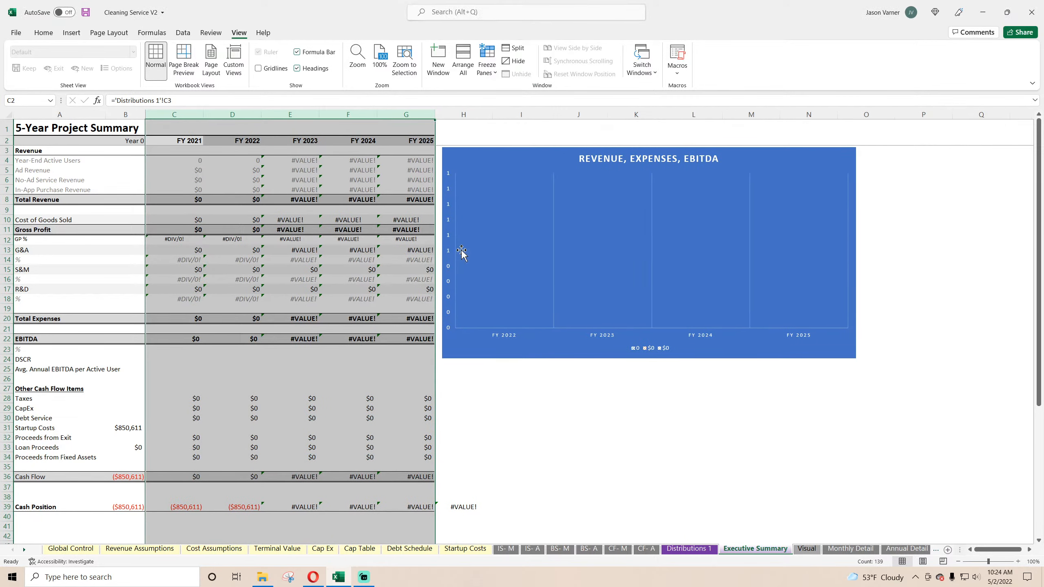
click(590, 403)
Step: Set the width of columns C through G on Distributions 1 to 15
key(ctrl+Page_Up)
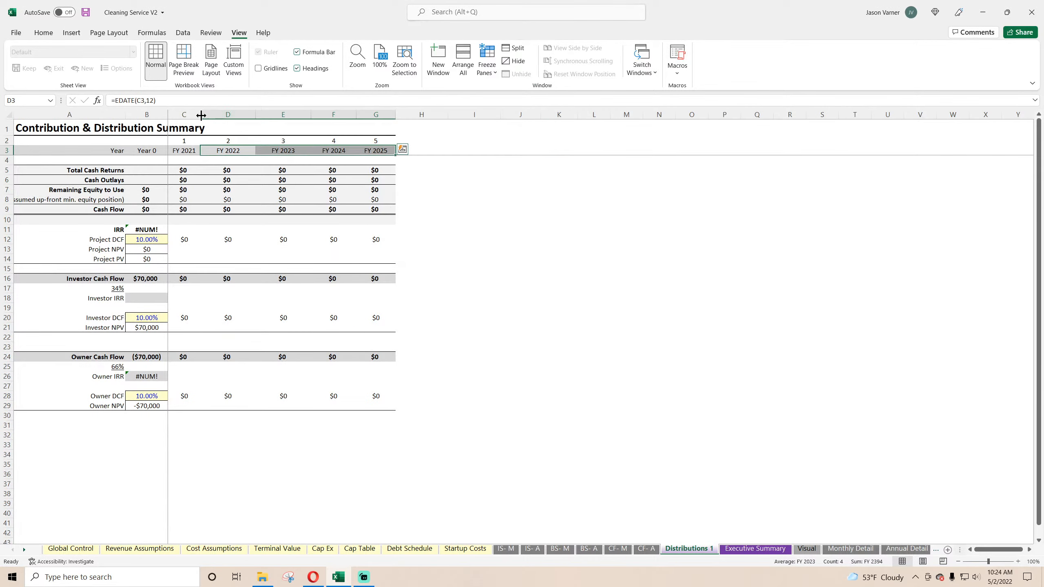
drag(184, 114, 384, 114)
right_click(384, 114)
click(438, 261)
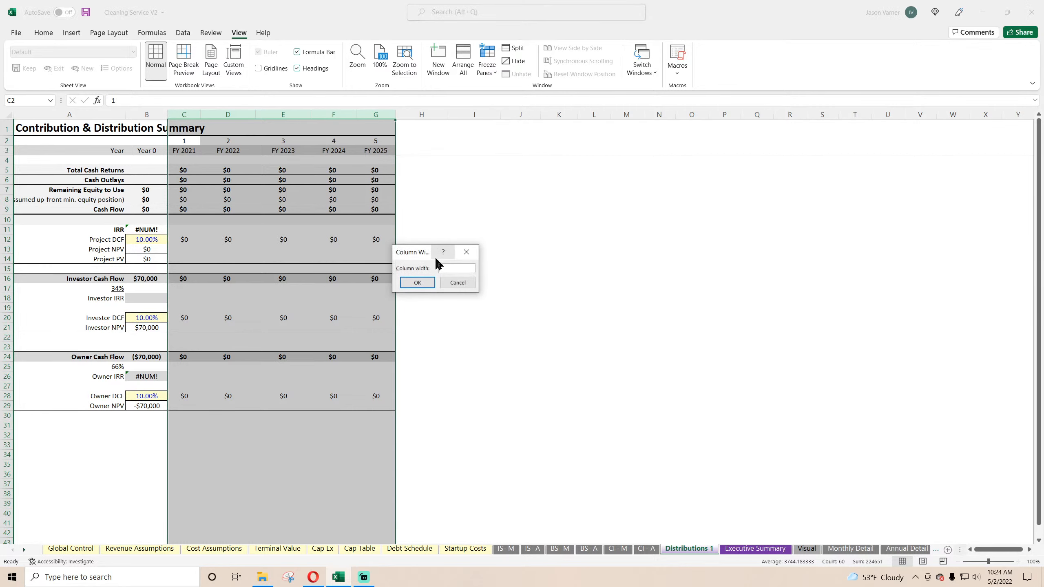
text(15)
key(Return)
click(643, 296)
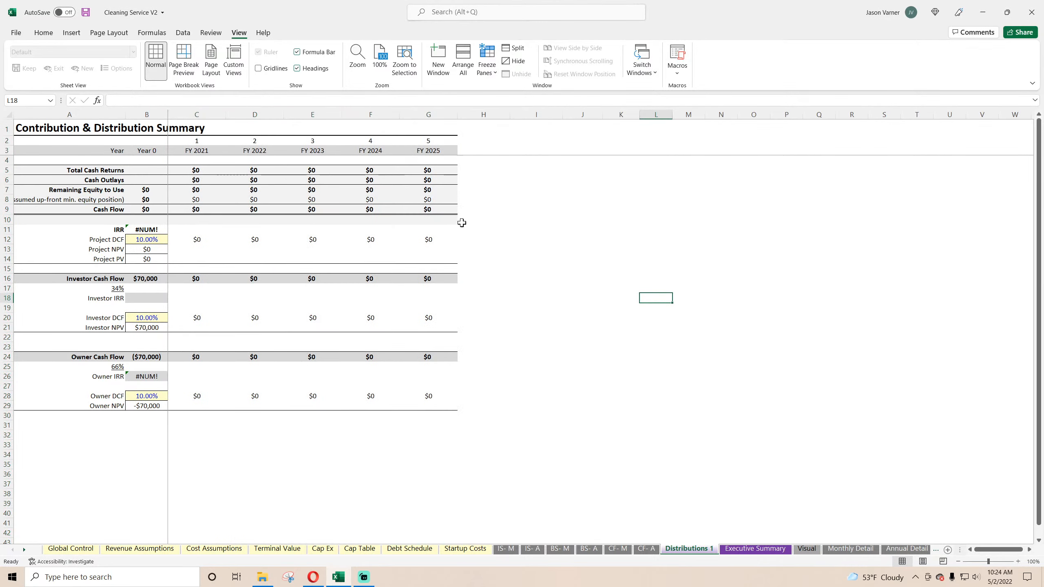
Step: Set the width of column B on Distributions 1 to 15
right_click(155, 112)
click(207, 265)
text(15)
key(Return)
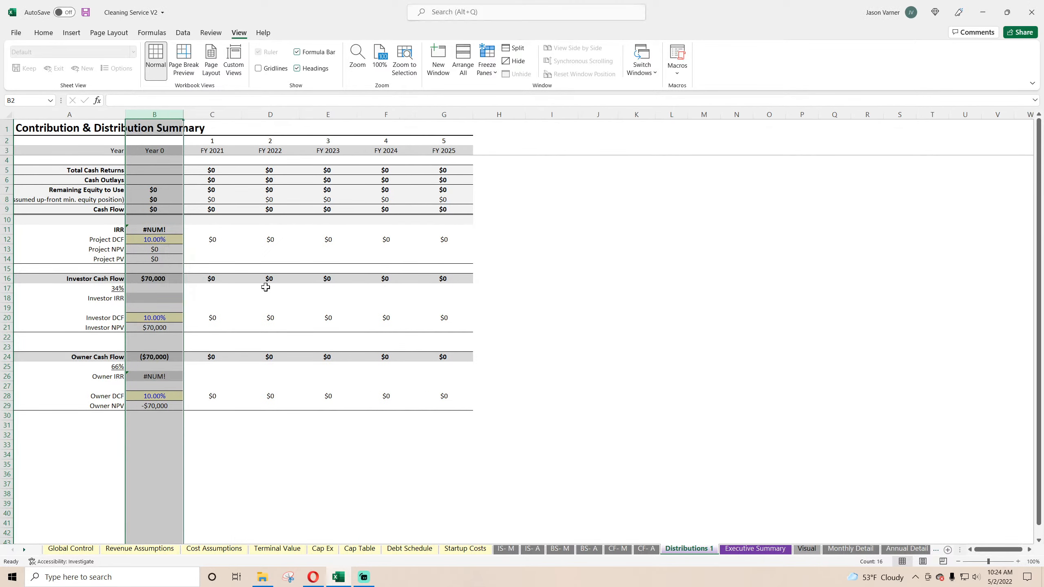
click(668, 338)
Step: Look through the Executive Summary, Distributions 1, Visual, CF- A and IS- M sheets
click(756, 549)
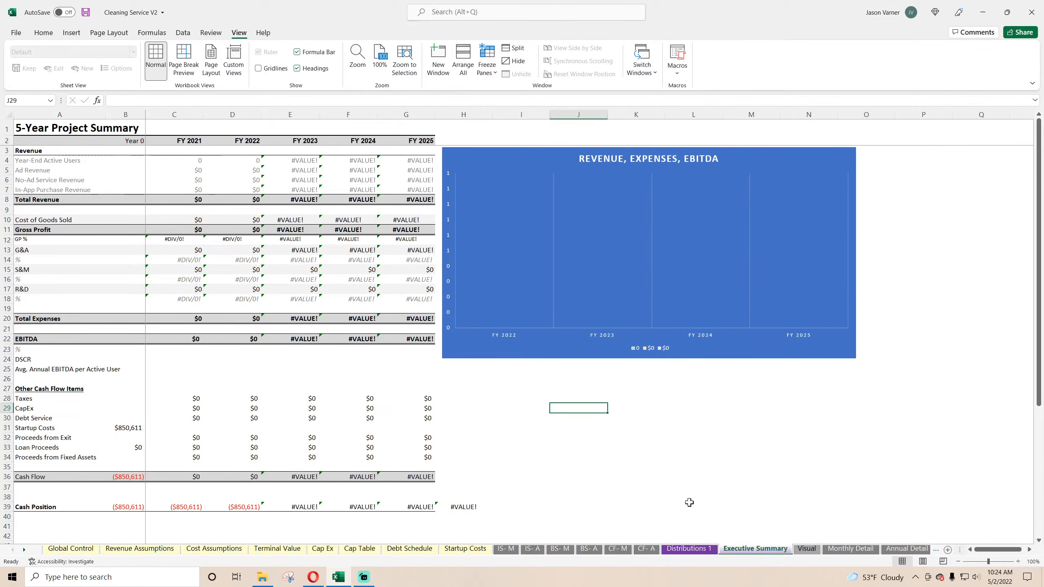
click(690, 549)
click(807, 549)
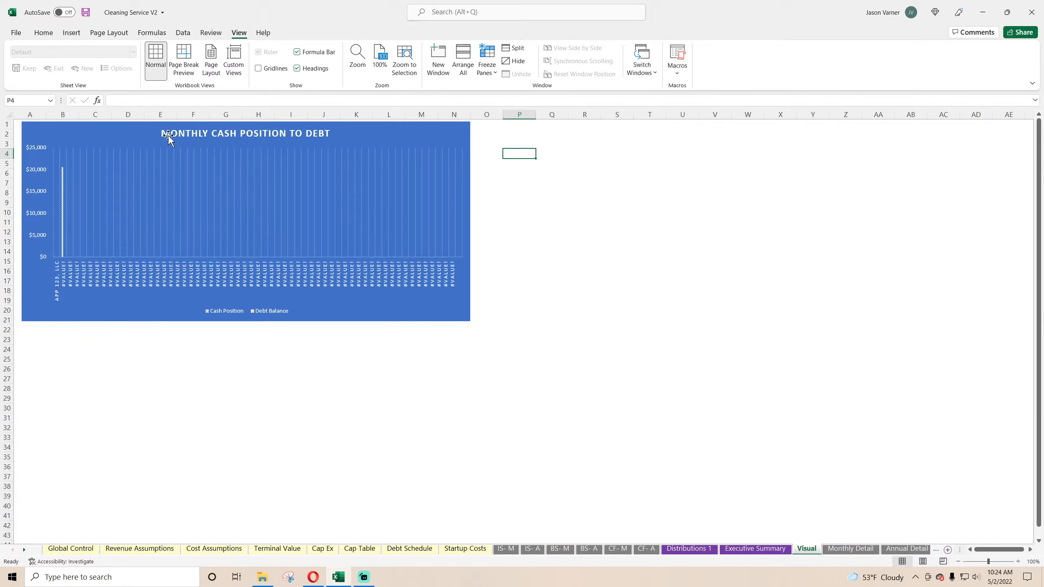
click(646, 550)
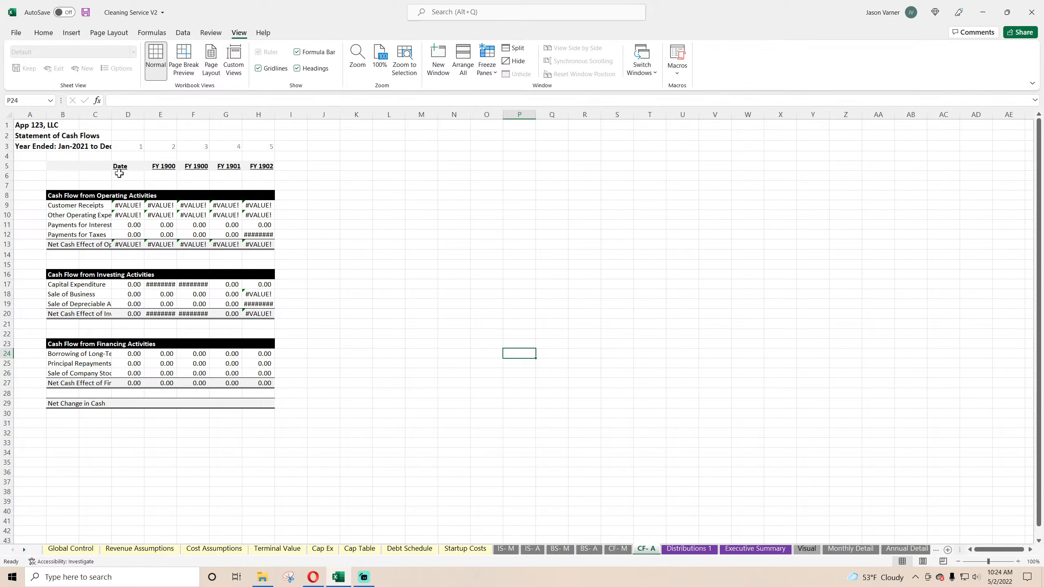
click(505, 550)
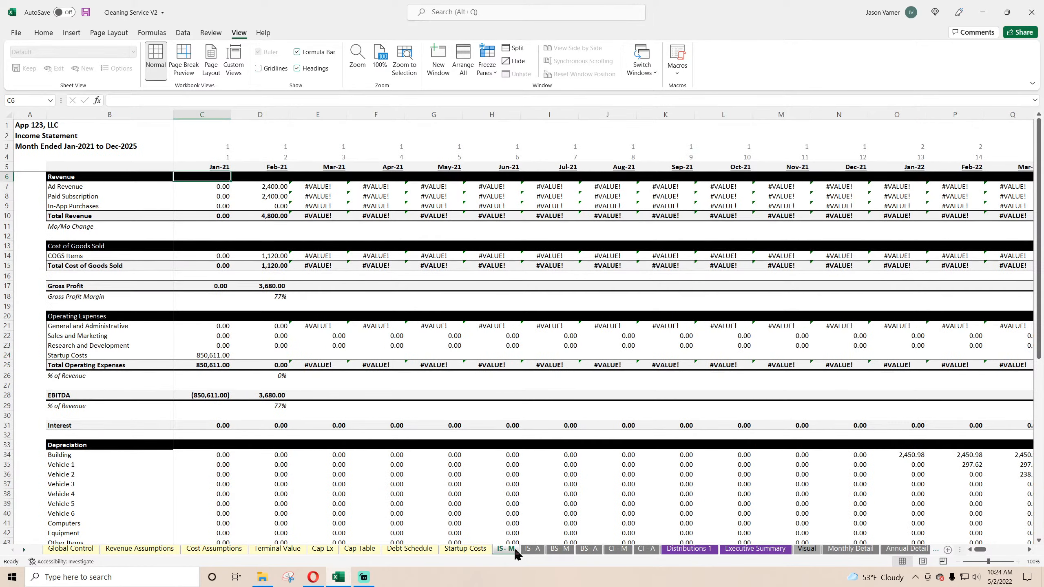
Step: Freeze the panes on the IS- A sheet at cell C6
click(537, 550)
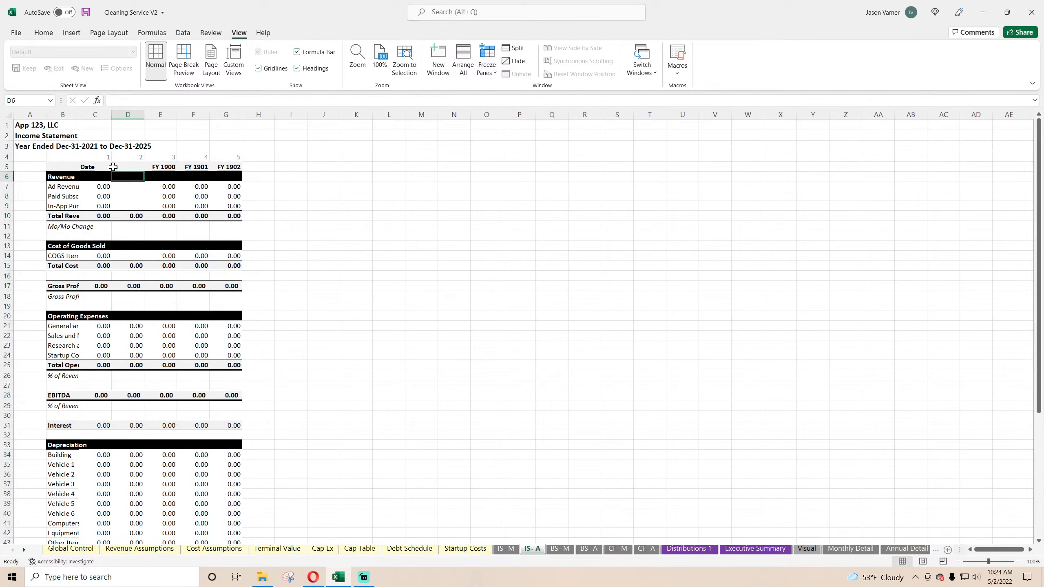
click(102, 177)
click(487, 59)
click(505, 88)
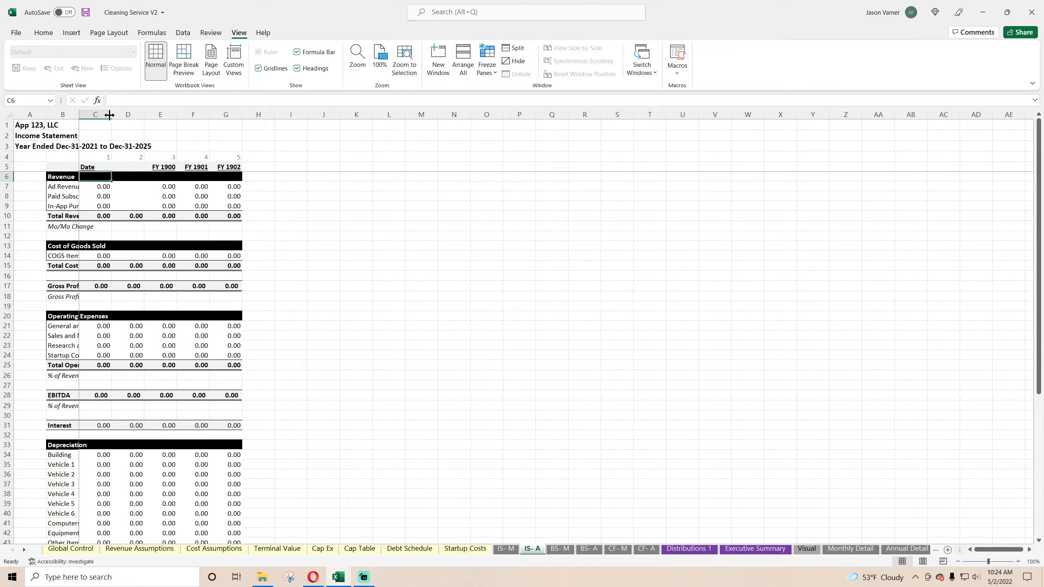
Step: Autofit column B on IS- A to its row labels and set columns C through H to width 15
drag(79, 115, 328, 121)
right_click(298, 117)
click(340, 261)
text(15)
key(Return)
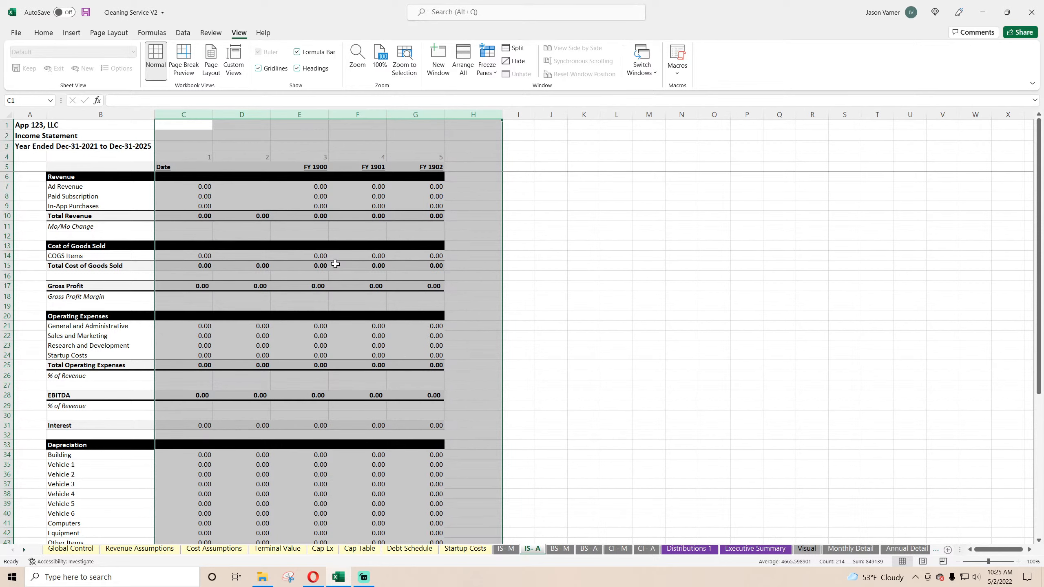
Step: Switch to the Opera browser to check the livestream analytics in YouTube Studio and return to the Excel workbook
click(313, 580)
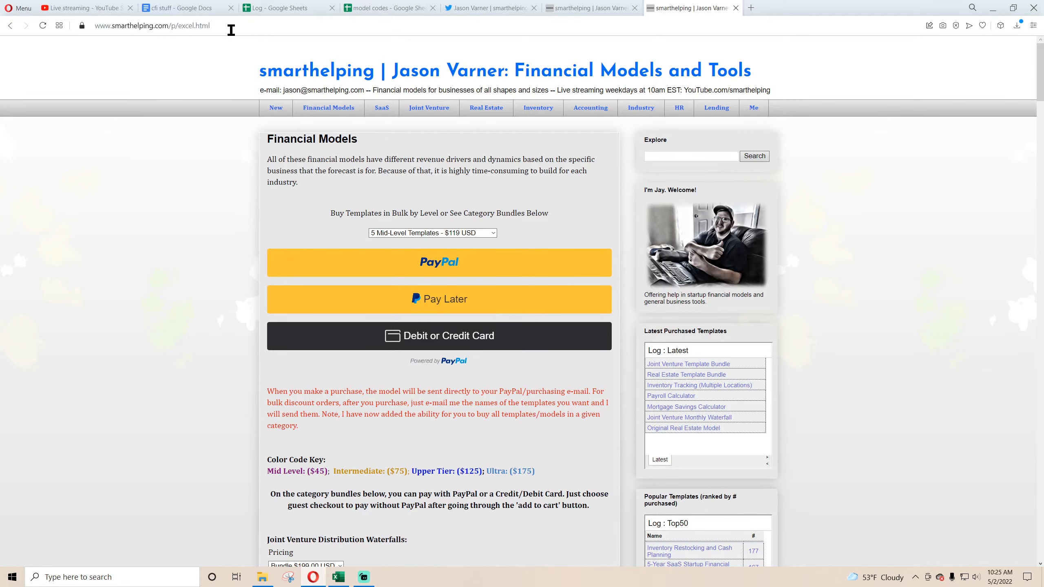
click(79, 8)
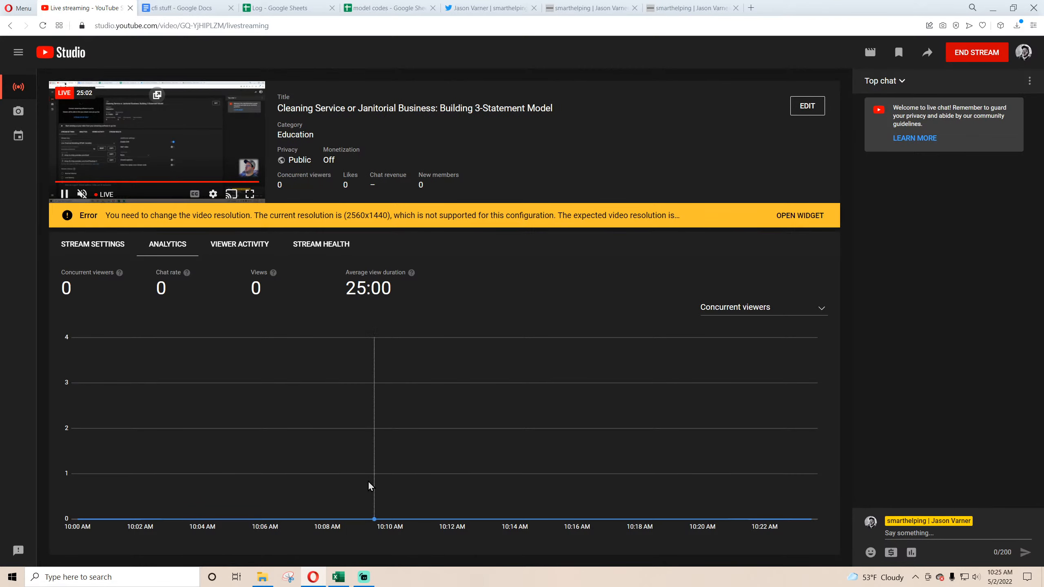
click(338, 577)
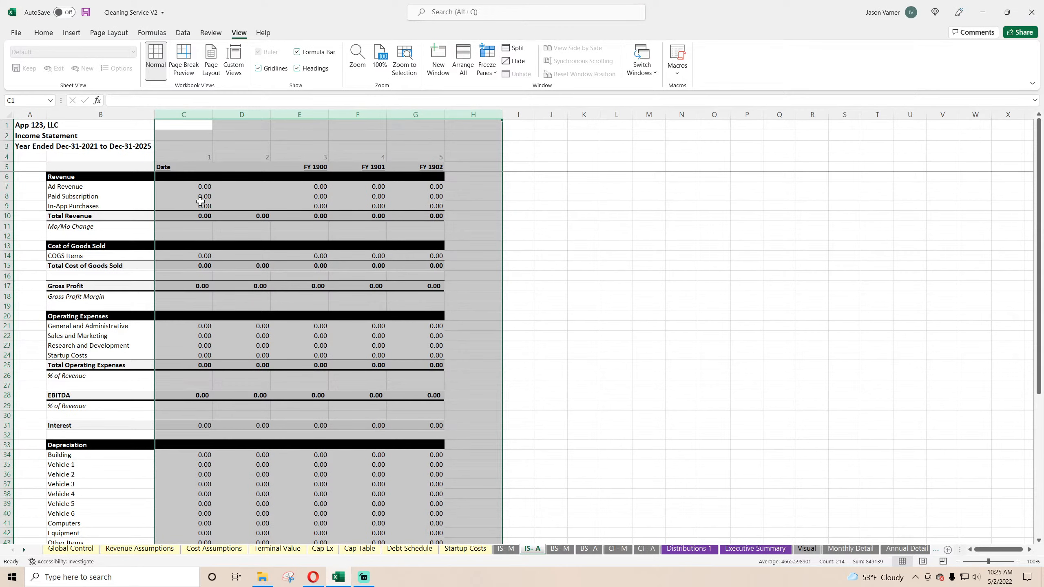
Step: Unfreeze the panes on IS- A and freeze them again at cell C6
click(176, 179)
click(486, 65)
click(517, 95)
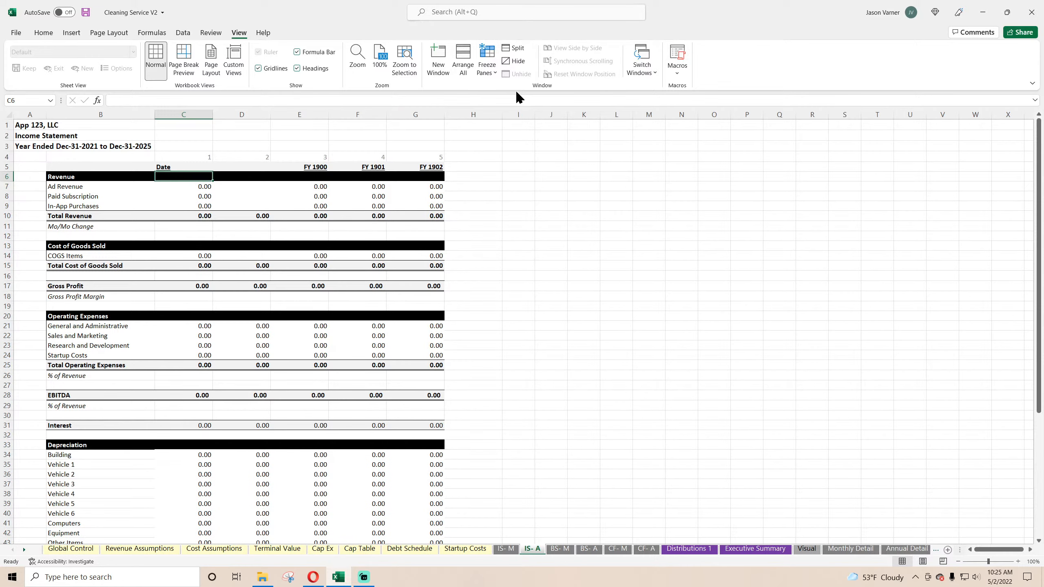
click(487, 66)
click(526, 96)
Step: Link the IS- A year headers in C5:G5 to the Executive Summary years starting at C2, and hide the sheet's gridlines
click(195, 167)
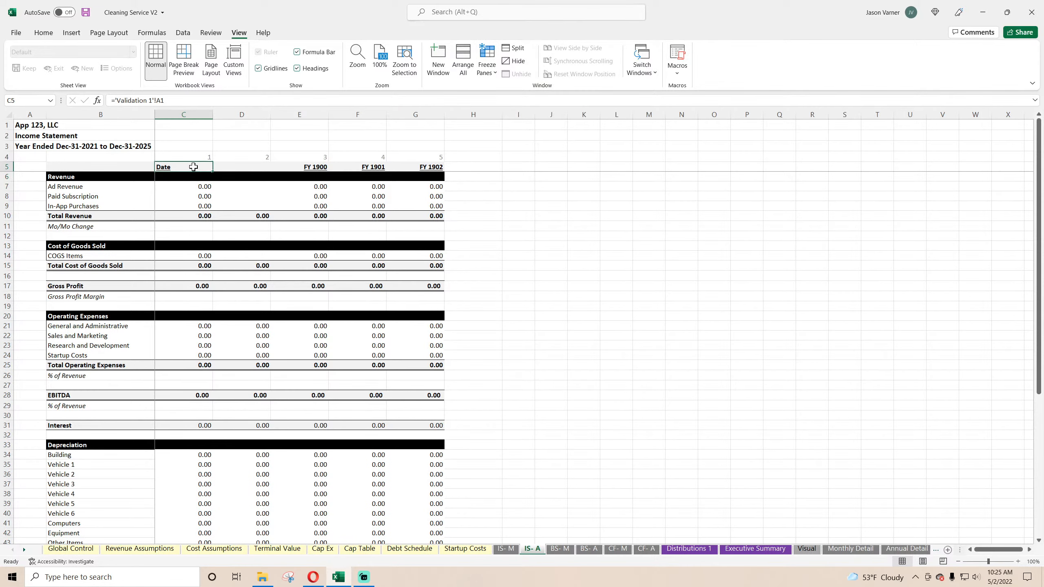
text(=)
click(755, 549)
click(184, 136)
key(Return)
drag(184, 167, 415, 167)
key(ctrl+r)
click(259, 69)
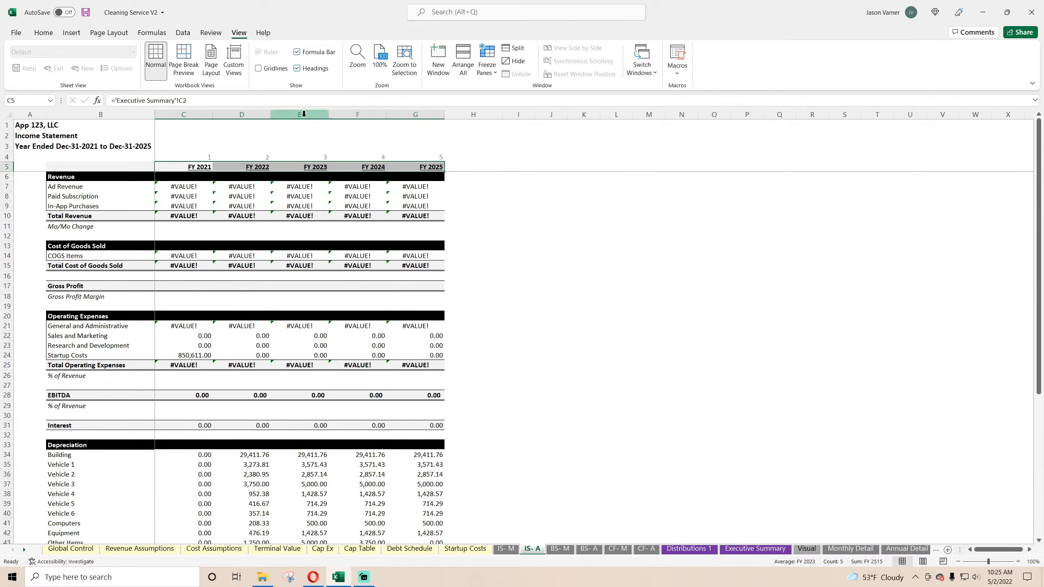
click(640, 370)
Step: Freeze the panes on the BS- M sheet at cell C6 and autofit column B to its row labels
click(516, 549)
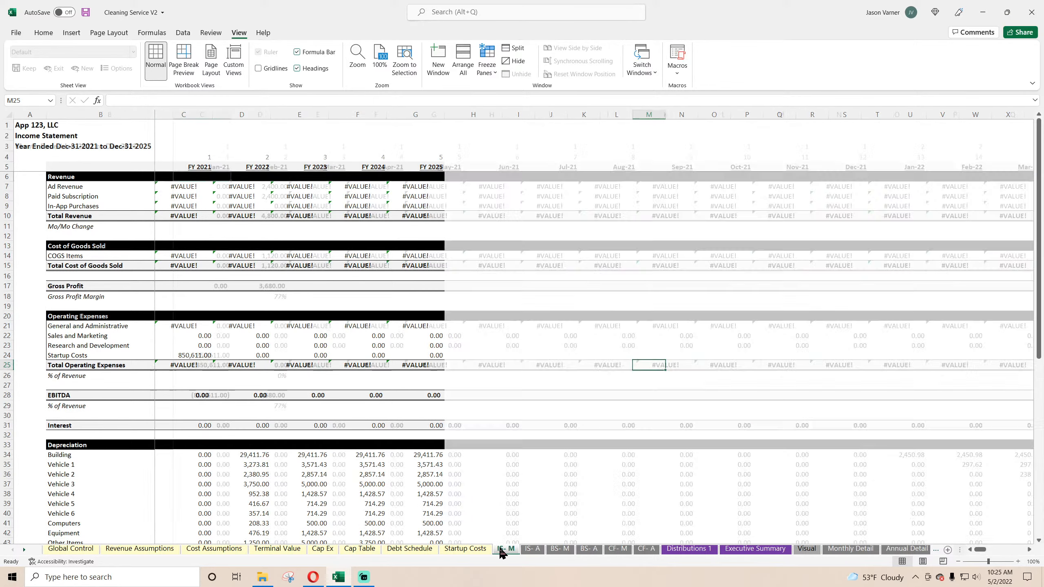
click(527, 550)
click(561, 550)
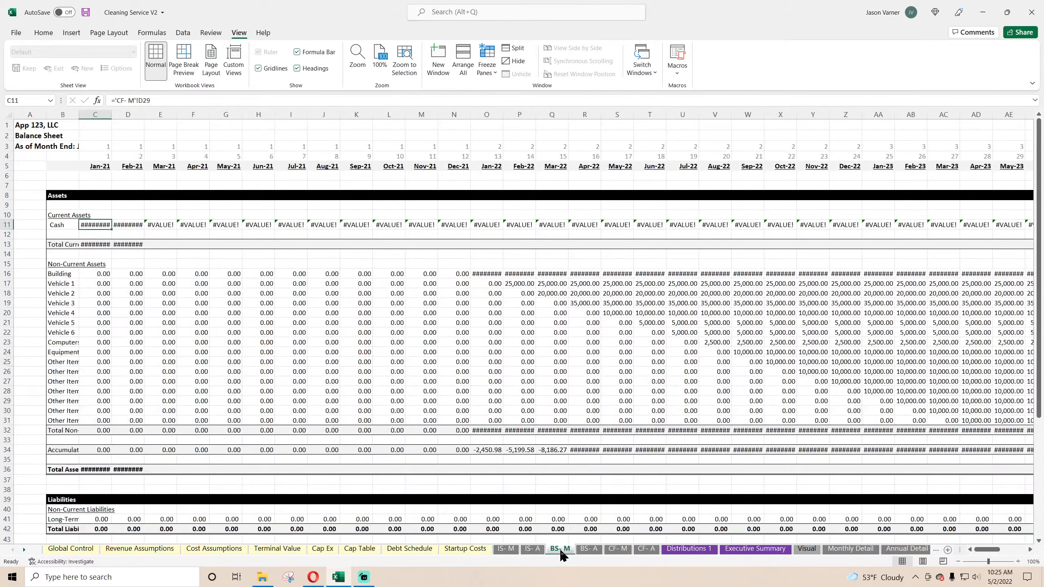
click(91, 182)
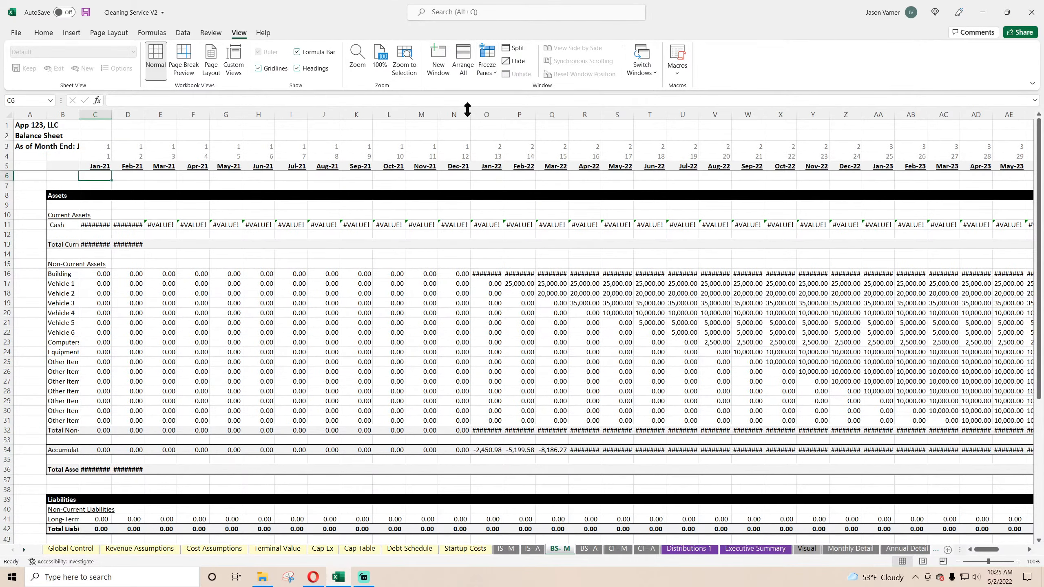
double_click(80, 114)
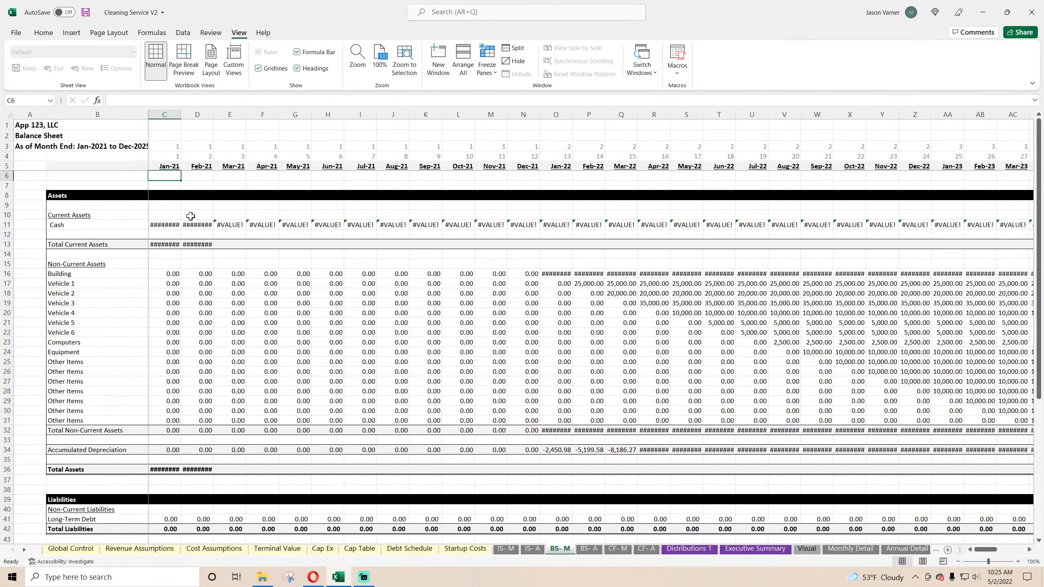
Step: Hide the gridlines on BS- M and set the width of columns C through BJ to 15
click(259, 68)
drag(167, 115, 1041, 126)
right_click(915, 117)
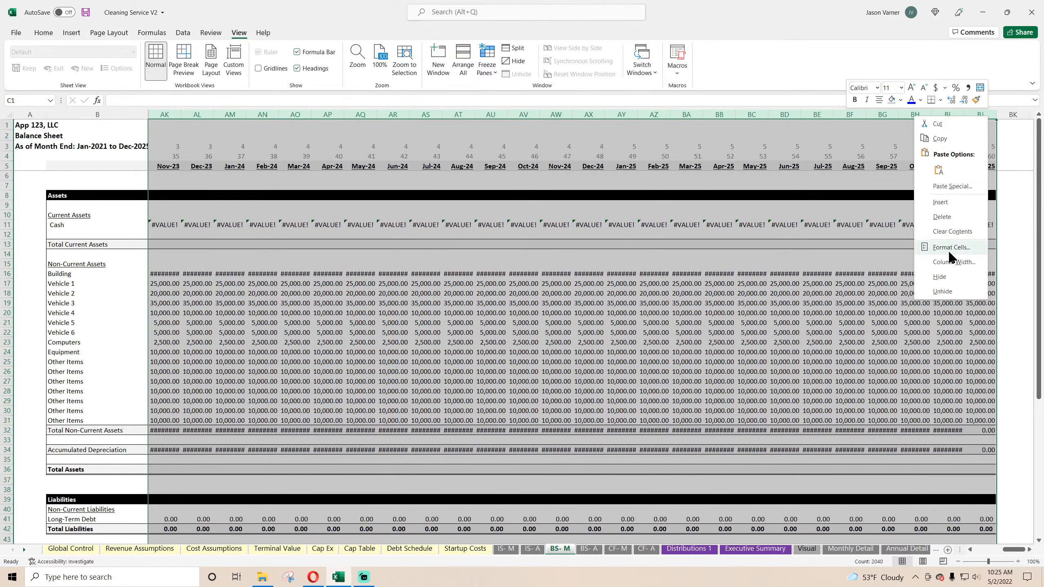
click(947, 261)
text(15)
key(Return)
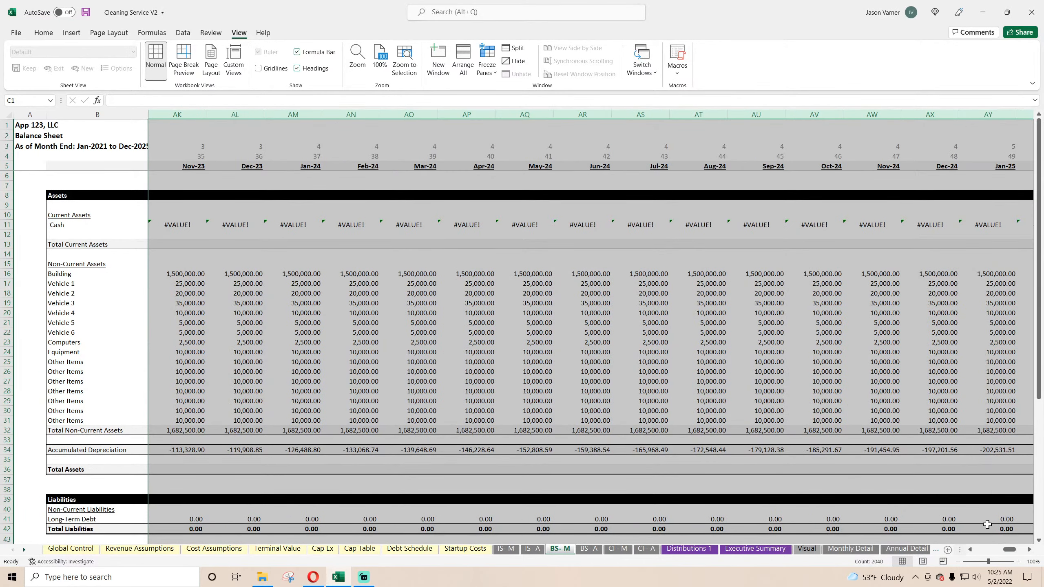
drag(1007, 553, 980, 552)
click(232, 293)
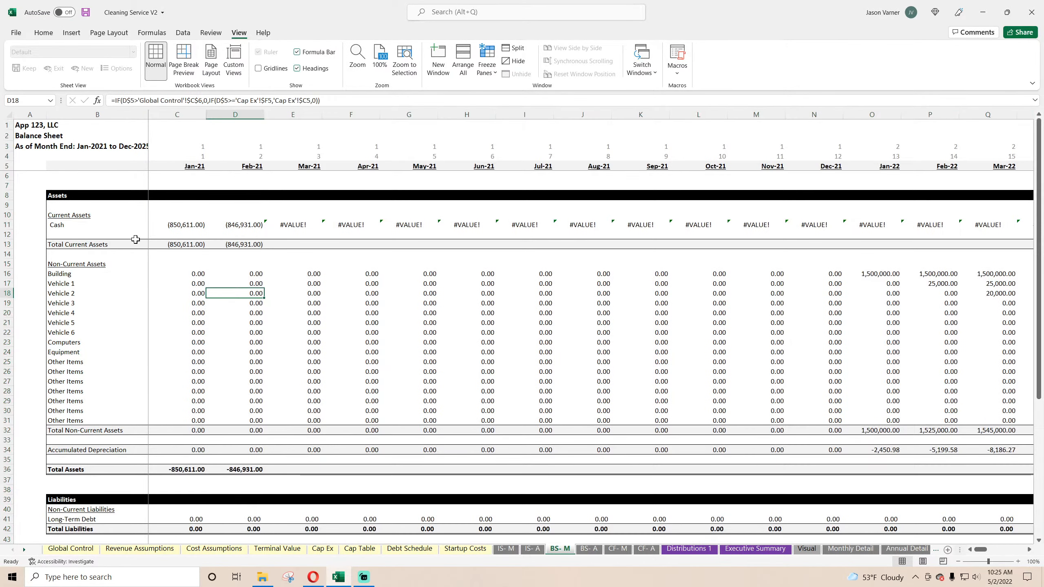
Step: Widen column B on BS- M slightly so the full period heading fits, and look over the balance sheet
drag(149, 115, 158, 114)
scroll(249, 287, down, 11)
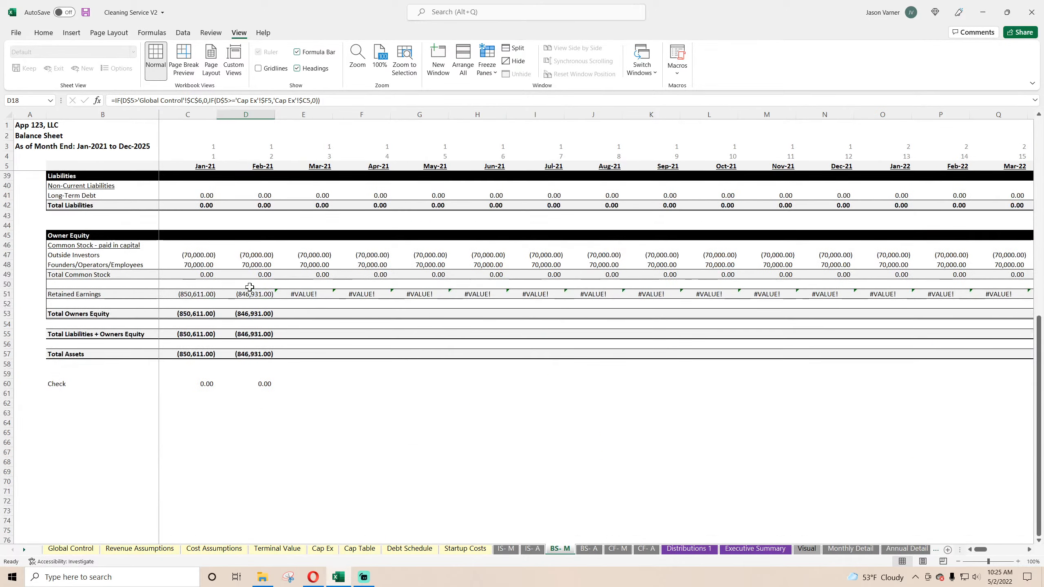
scroll(250, 286, up, 11)
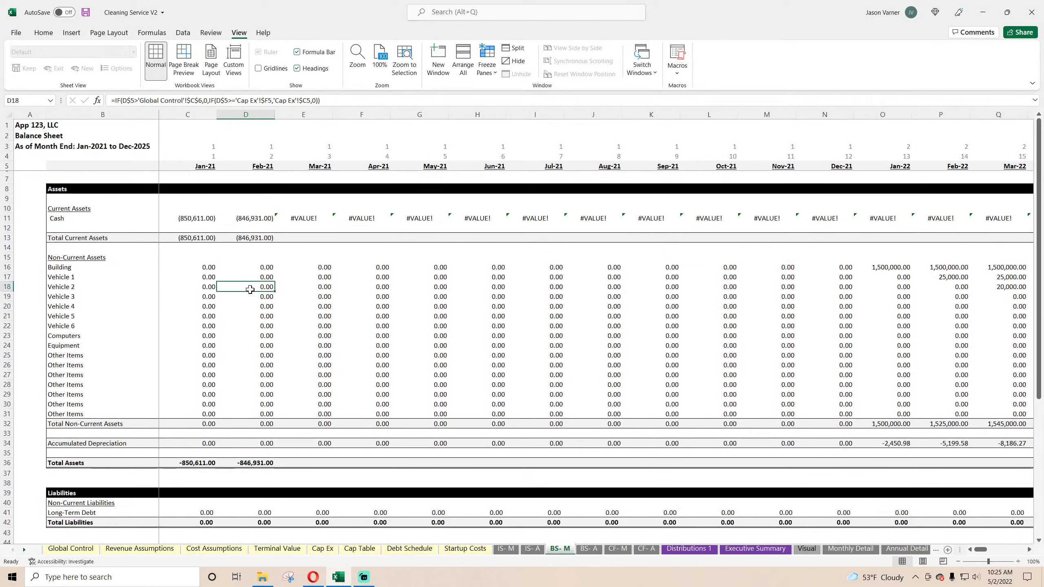
scroll(250, 290, up, 1)
Step: Freeze the panes on the BS- A sheet at cell C6 and autofit column B to its row labels
click(588, 549)
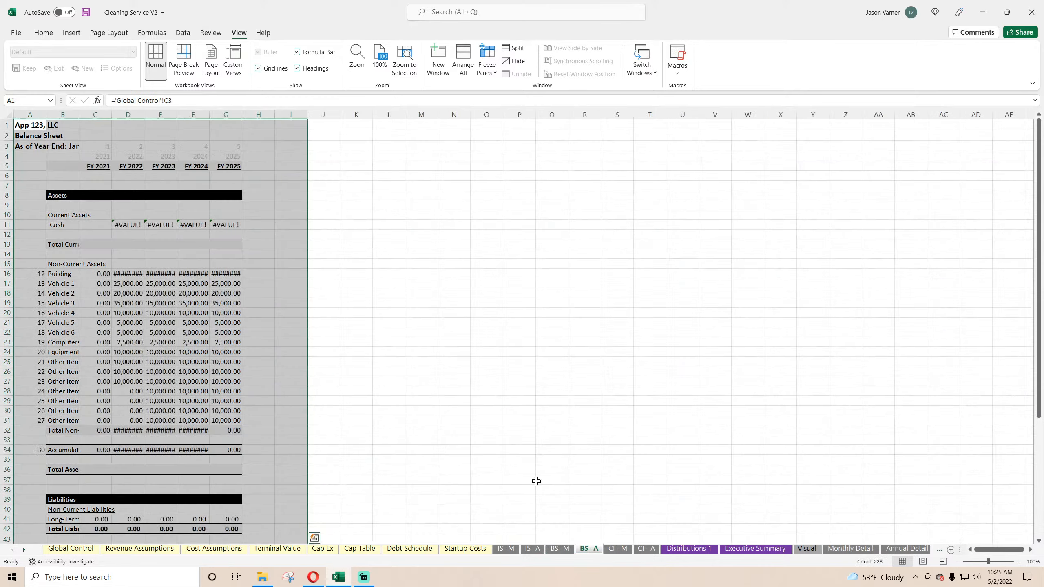
click(94, 182)
click(487, 66)
click(519, 98)
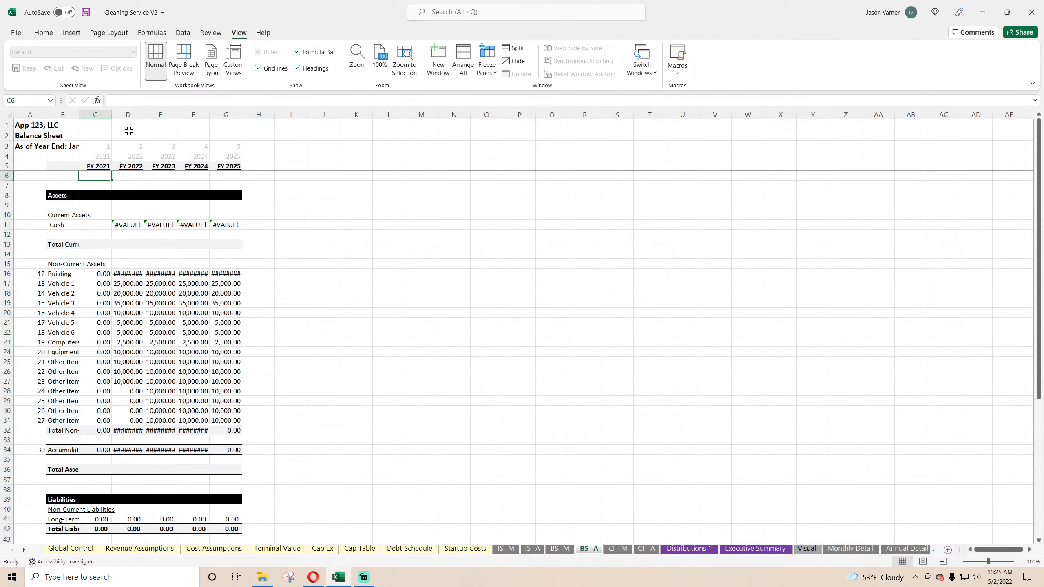
double_click(77, 113)
Step: Set columns C through H on BS- A to width 15 and hide the sheet's gridlines
drag(164, 114, 327, 114)
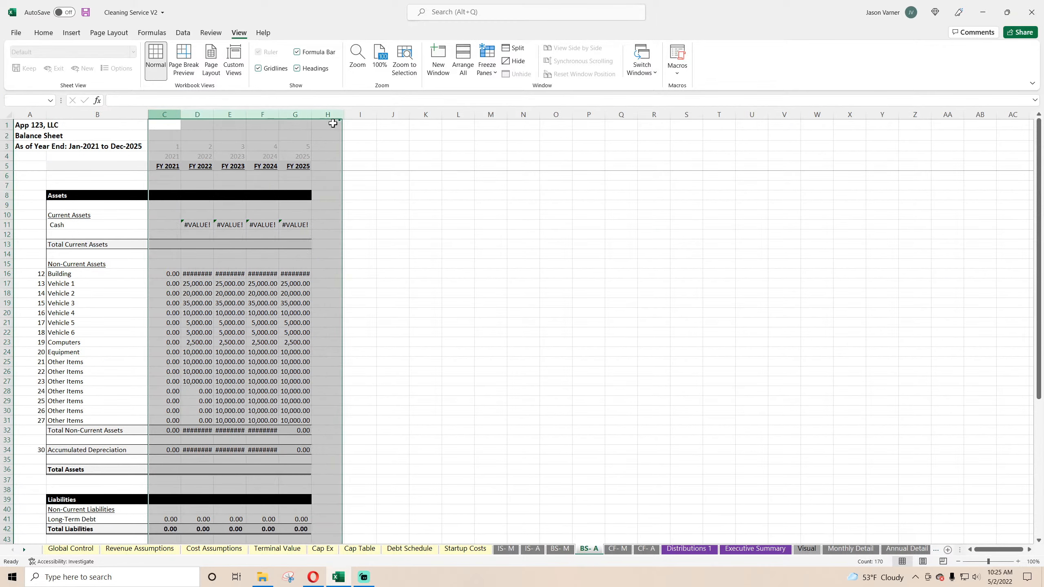
right_click(304, 114)
click(357, 259)
text(15)
key(Return)
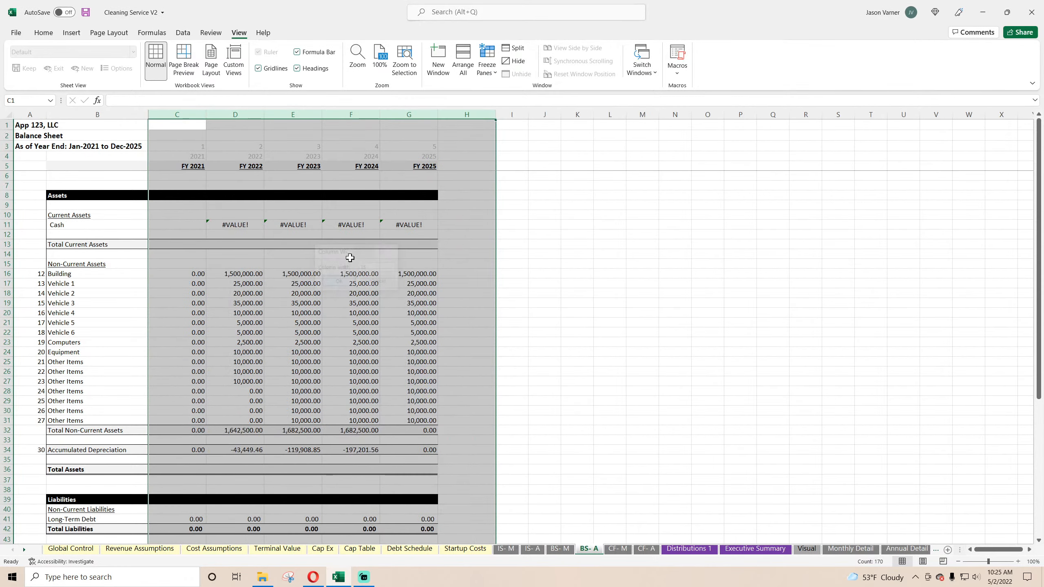
click(695, 334)
click(259, 69)
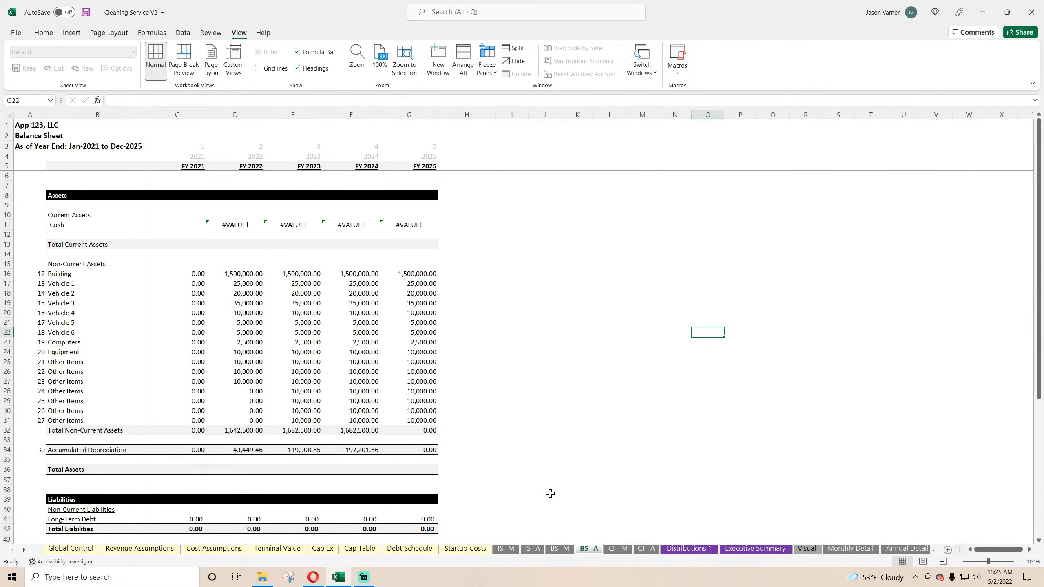
Step: Freeze the panes on the CF- M sheet at cell D6
click(617, 549)
click(128, 175)
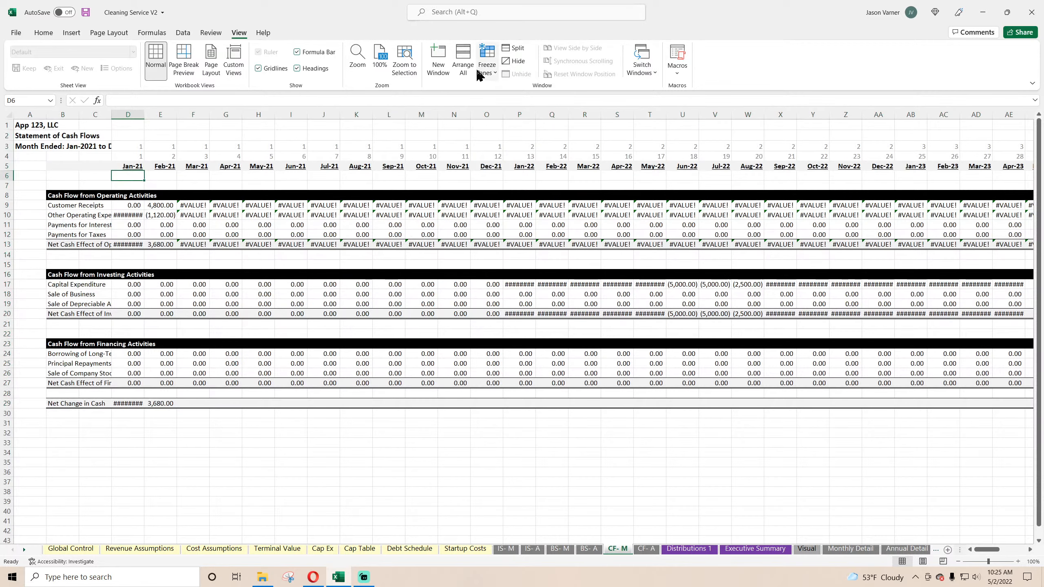
click(487, 61)
click(537, 101)
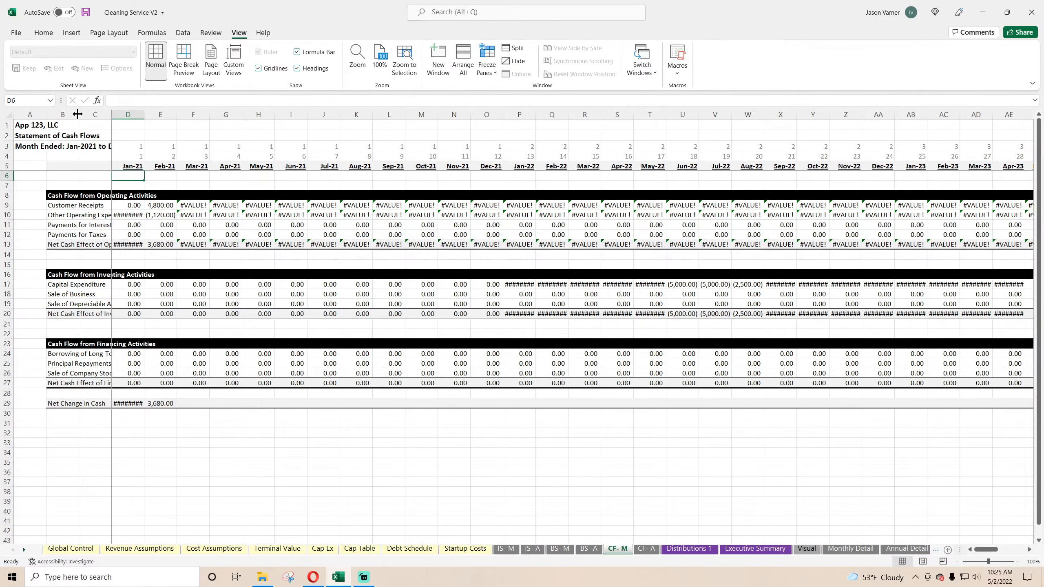
Step: Autofit column B on CF- M to its row labels and set columns D through BK to width 15
drag(77, 114, 966, 124)
click(215, 113)
right_click(907, 115)
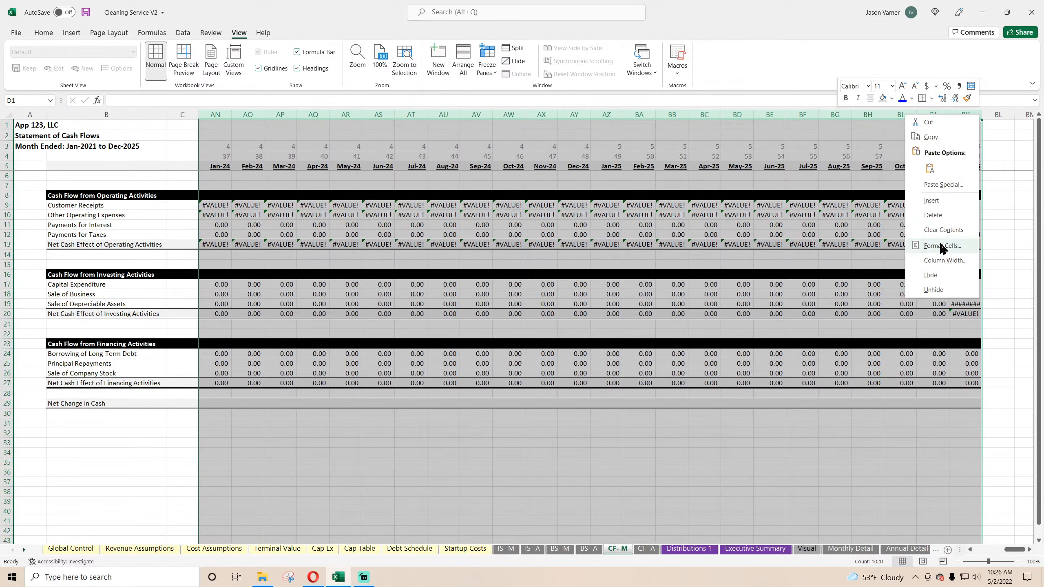
click(945, 261)
text(15)
key(Return)
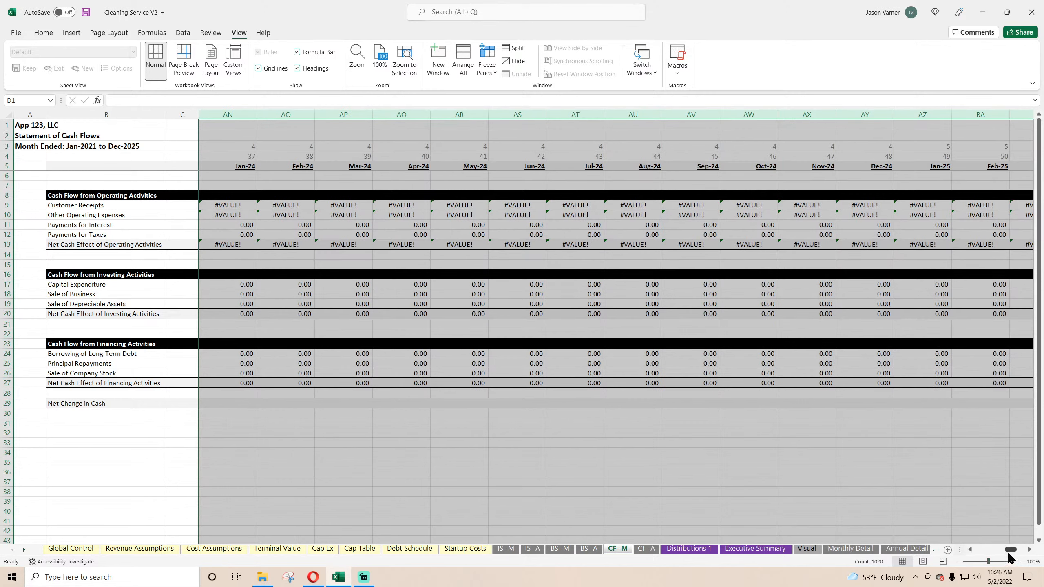
Step: Hide the gridlines on CF- M and save the workbook
drag(1008, 551, 980, 550)
click(402, 462)
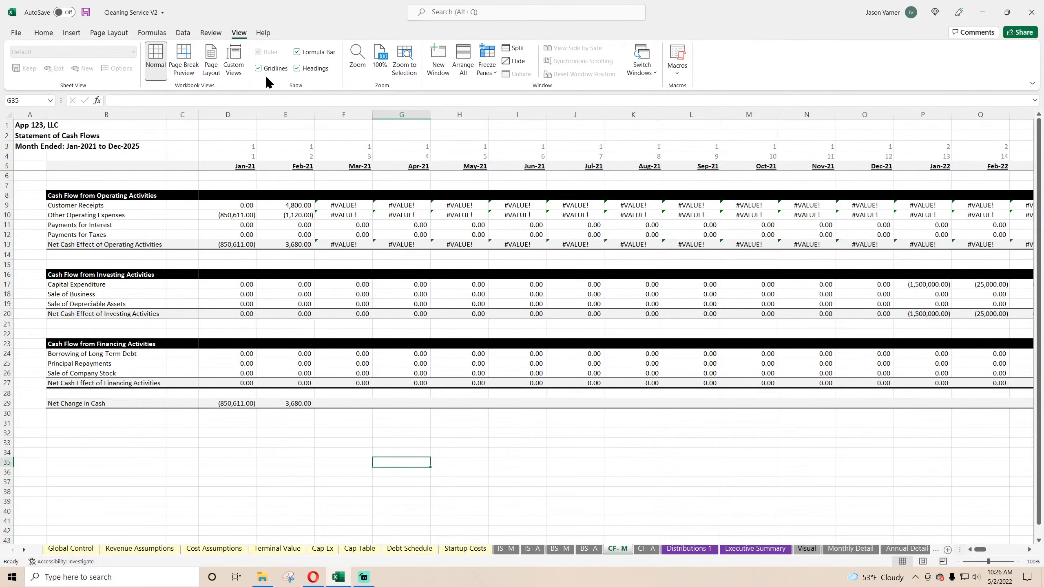
click(43, 33)
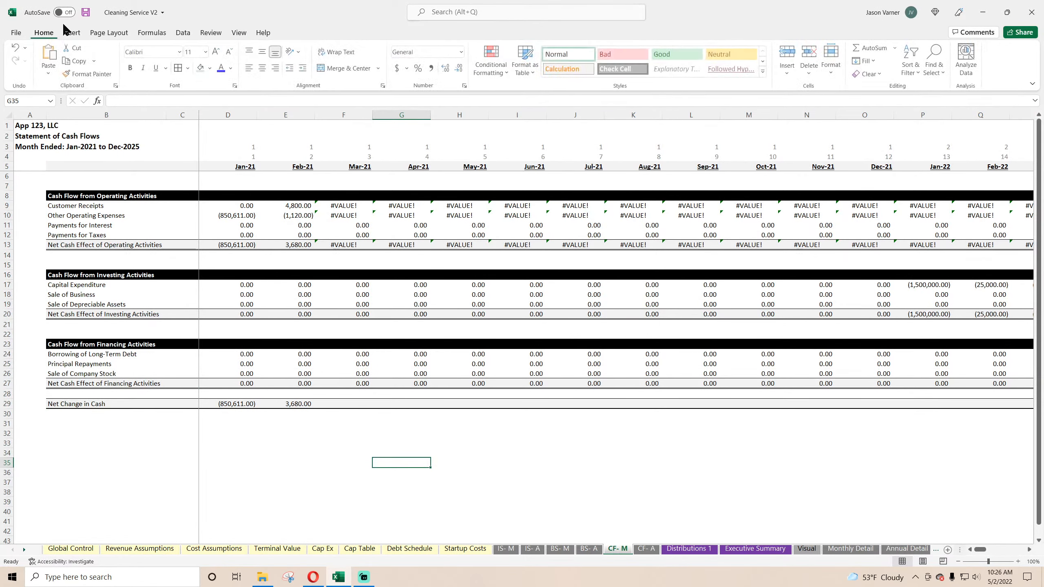
click(85, 13)
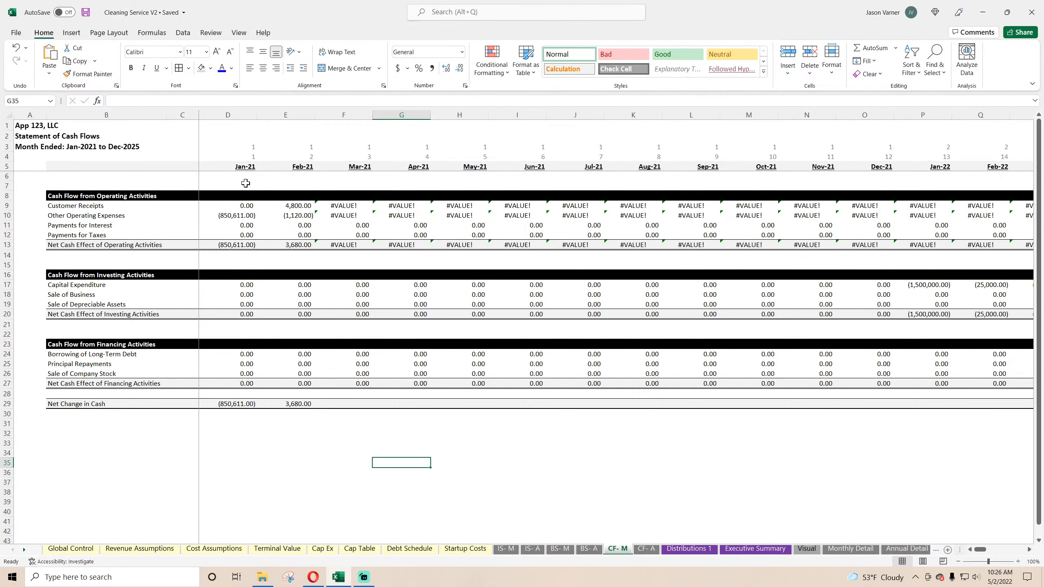
Step: Freeze the panes on the CF- A sheet at cell D6 and autofit column B to its row labels
key(ctrl+Page_Down)
click(127, 176)
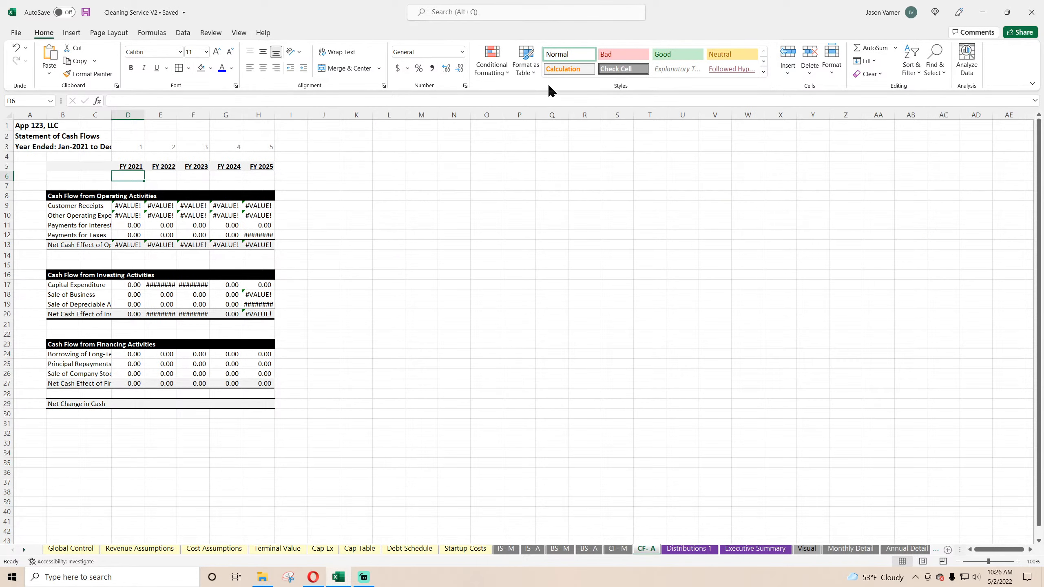
click(238, 33)
click(487, 61)
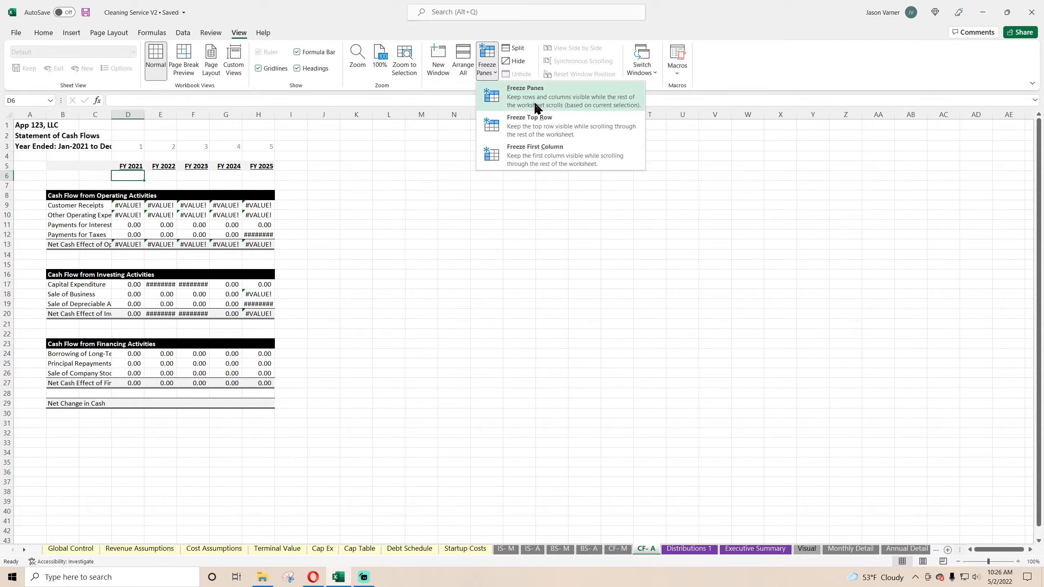
click(534, 104)
click(421, 244)
double_click(80, 114)
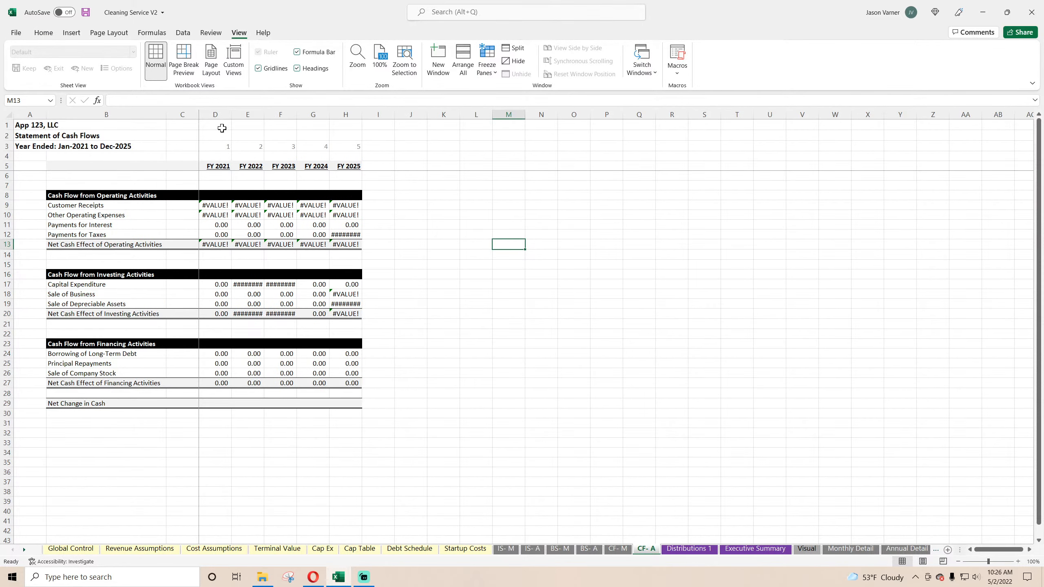
Step: Set columns D through I on CF- A to width 15 and hide the sheet's gridlines
drag(215, 114, 374, 115)
right_click(375, 115)
click(407, 263)
text(1)
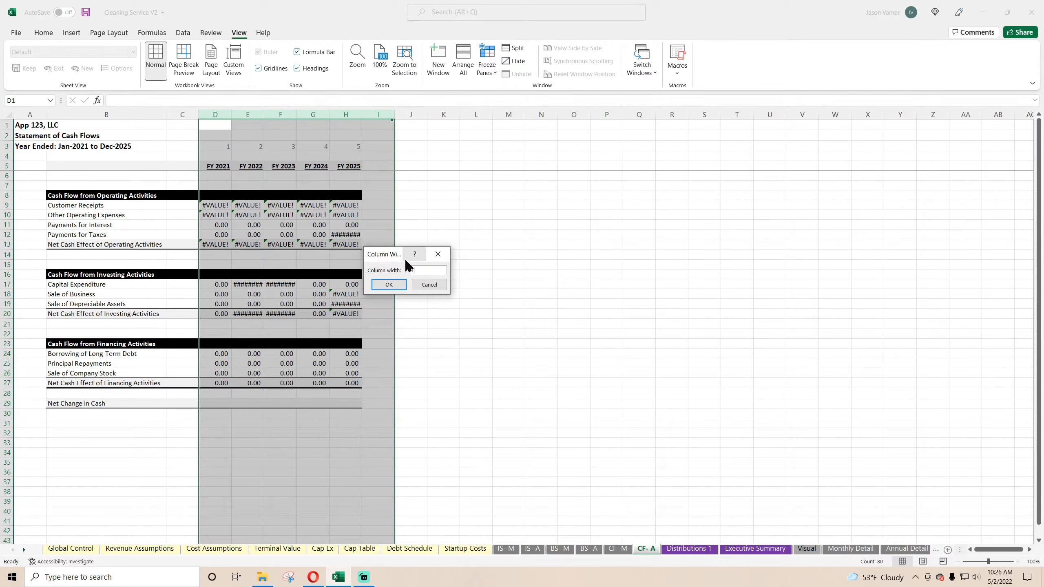
text(5)
key(Return)
click(671, 309)
click(258, 68)
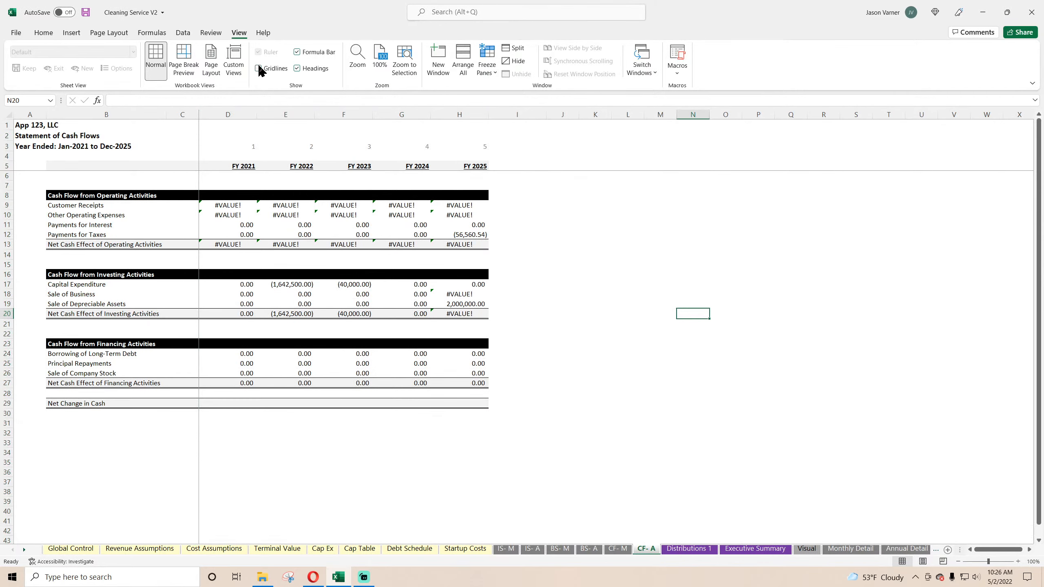
Step: Change the company name on the Global Control sheet to Clean 123, LLC
click(657, 226)
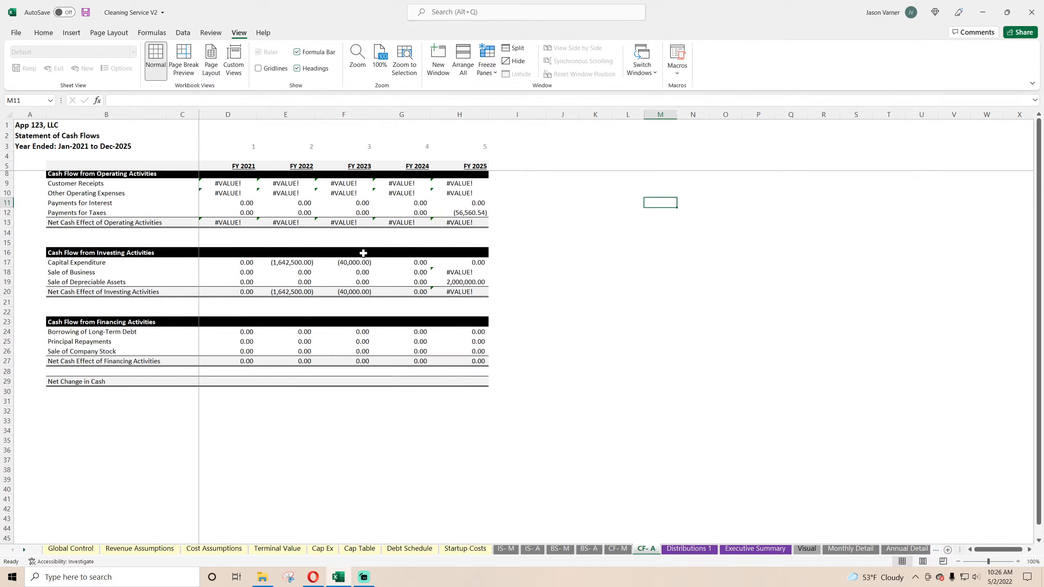
click(34, 127)
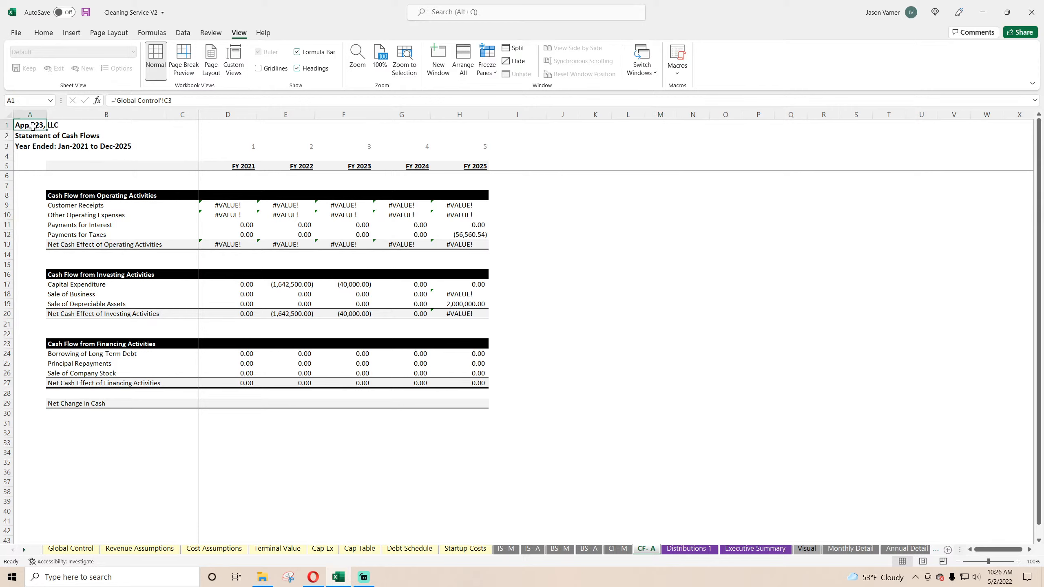
click(70, 548)
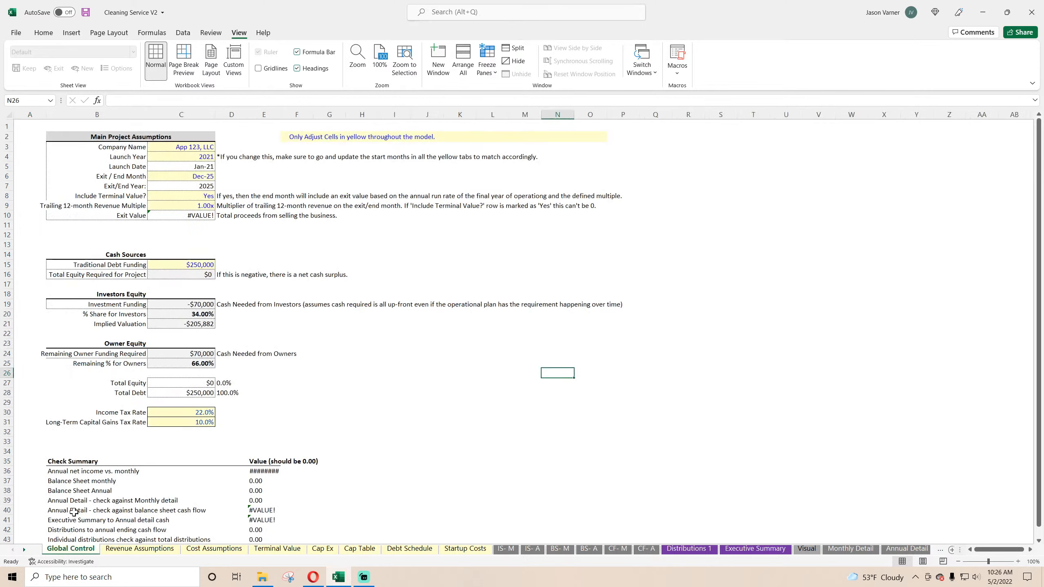
click(187, 150)
double_click(117, 101)
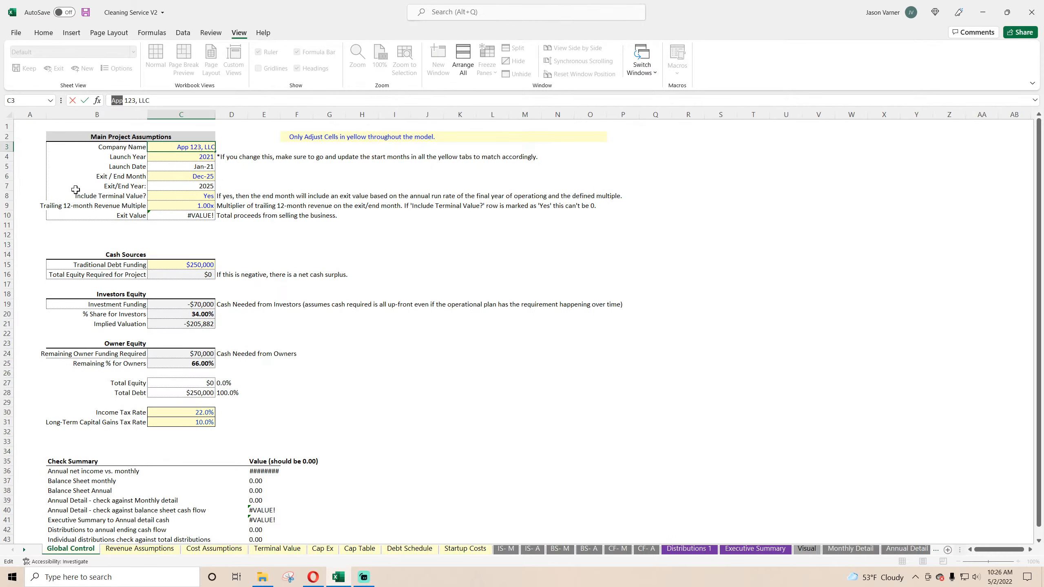
text(Clean)
key(Return)
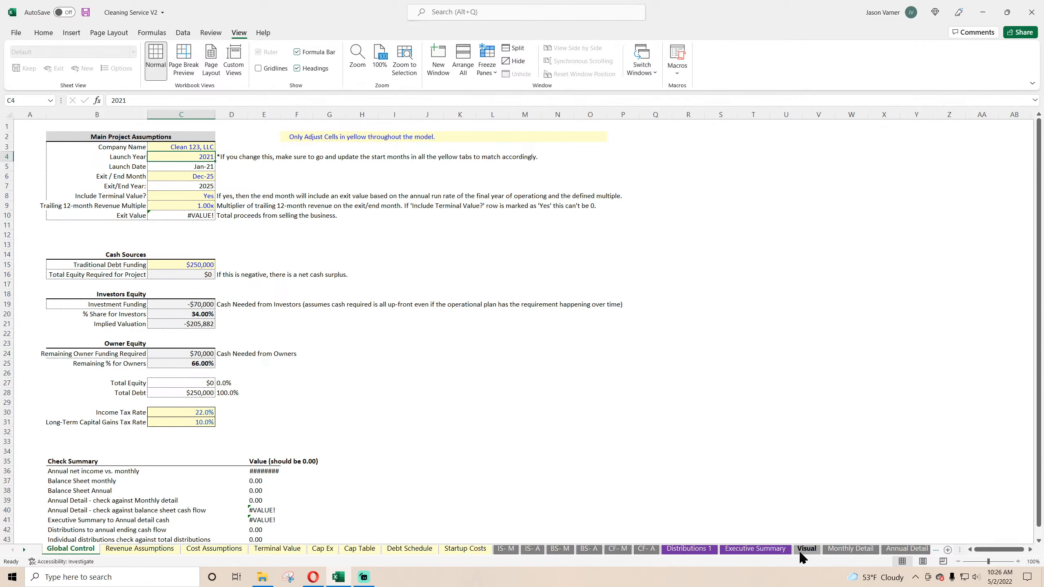
Step: Trace the #VALUE! errors on the Monthly Detail sheet back through the Month header row and the worker revenue formulas
click(850, 549)
scroll(518, 420, up, 20)
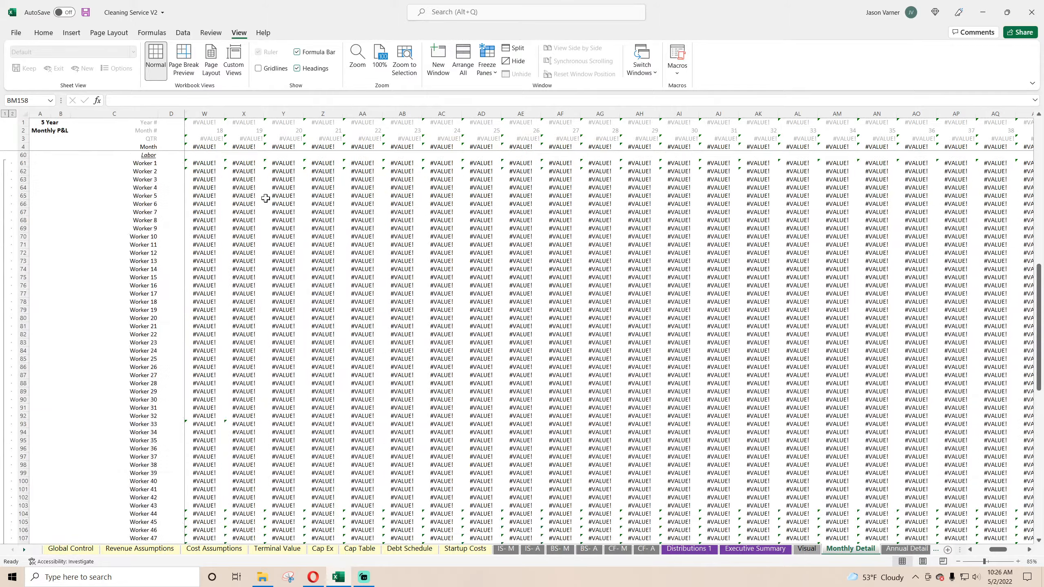
scroll(265, 198, up, 15)
drag(214, 148, 67, 133)
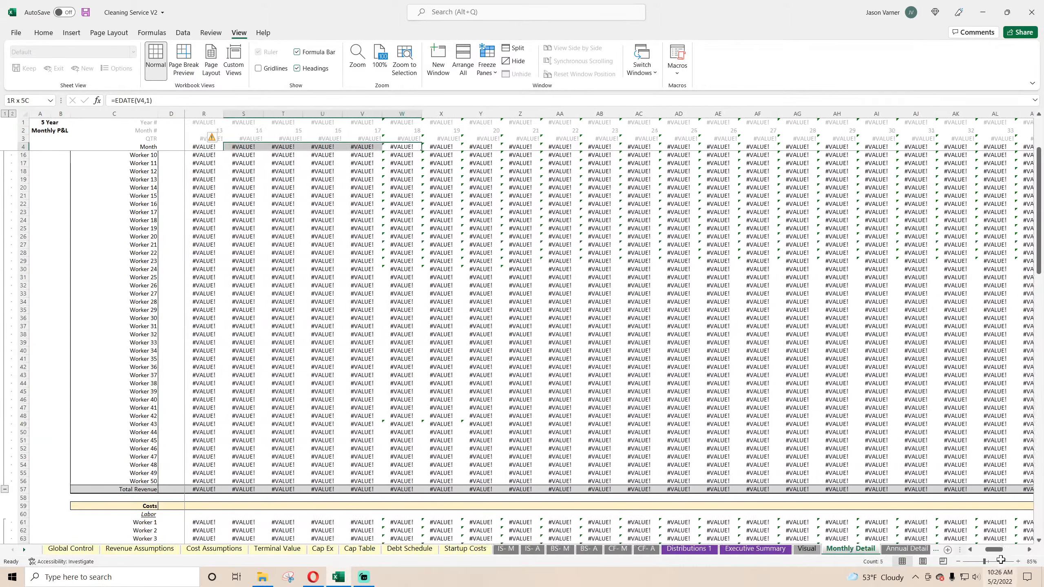
key(shift+Left)
key(shift+Left)
key(shift+Left)
key(shift+Left)
key(shift+Left)
key(shift+Left)
key(shift+Left)
key(shift+Left)
key(shift+Left)
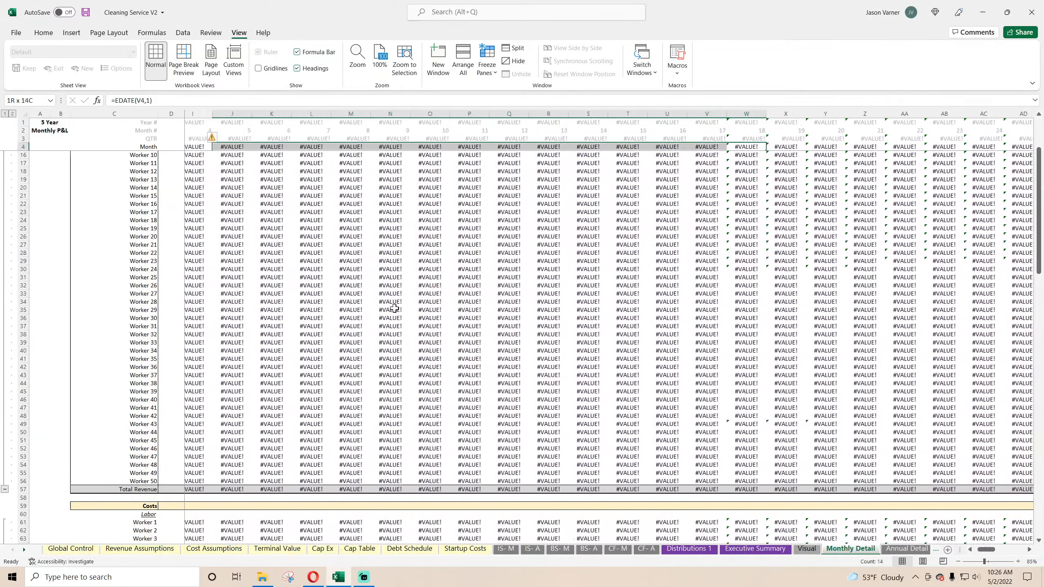
scroll(395, 309, up, 4)
click(394, 309)
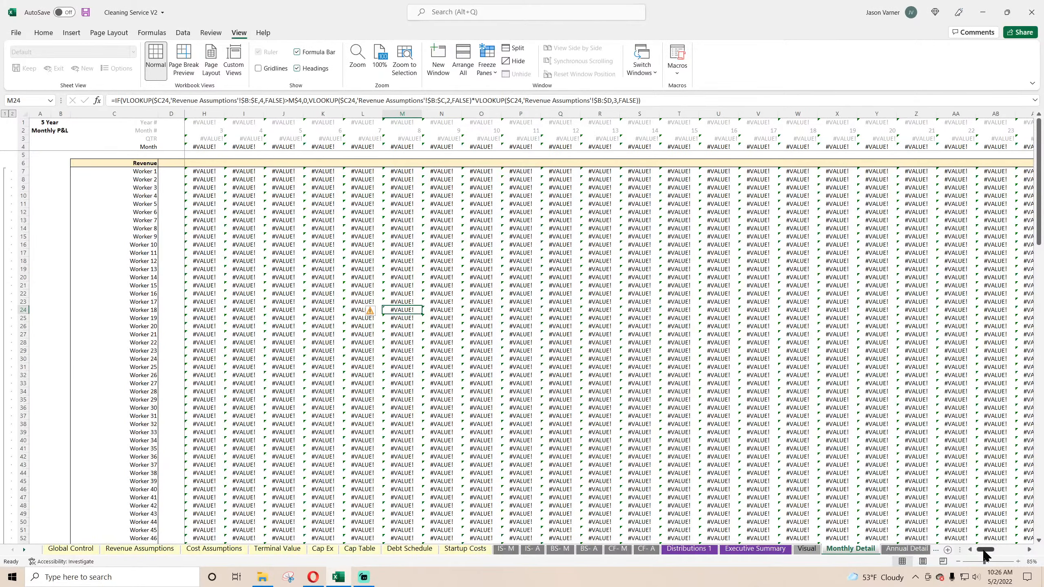
Step: Relink the first month header in F4 of Monthly Detail to the launch date in 'Global Control'!C5
drag(986, 551, 959, 550)
click(270, 148)
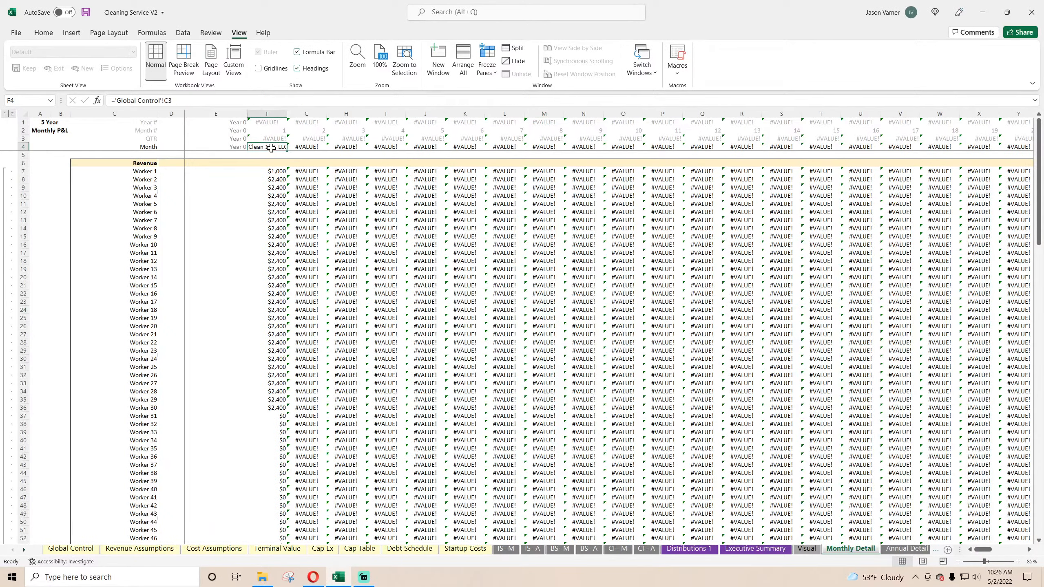
click(191, 101)
key(BackSpace)
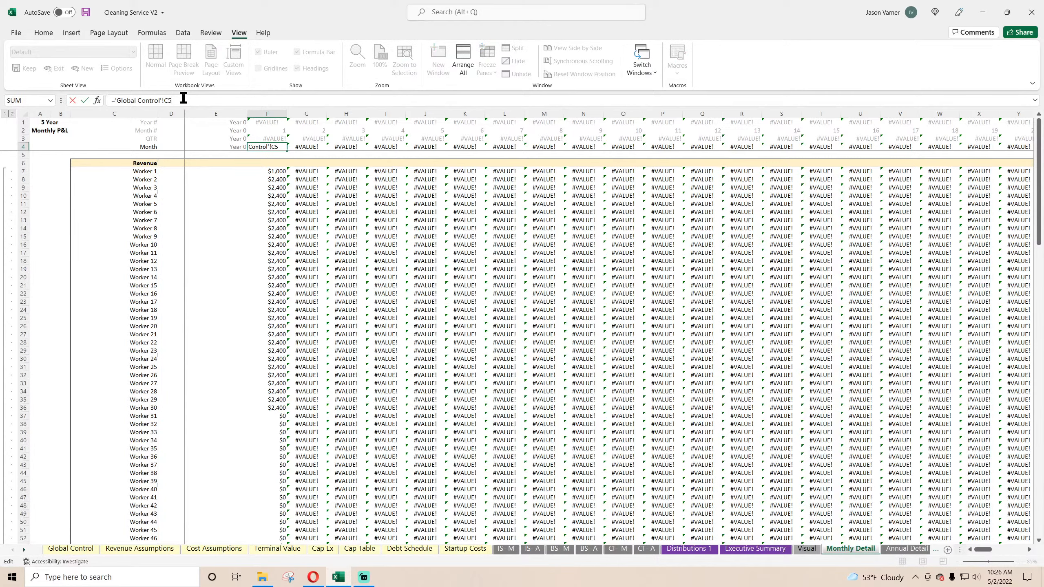
text(5)
key(Return)
Step: Check the worker revenue and labor cost formulas across several months of the Monthly Detail sheet
click(272, 171)
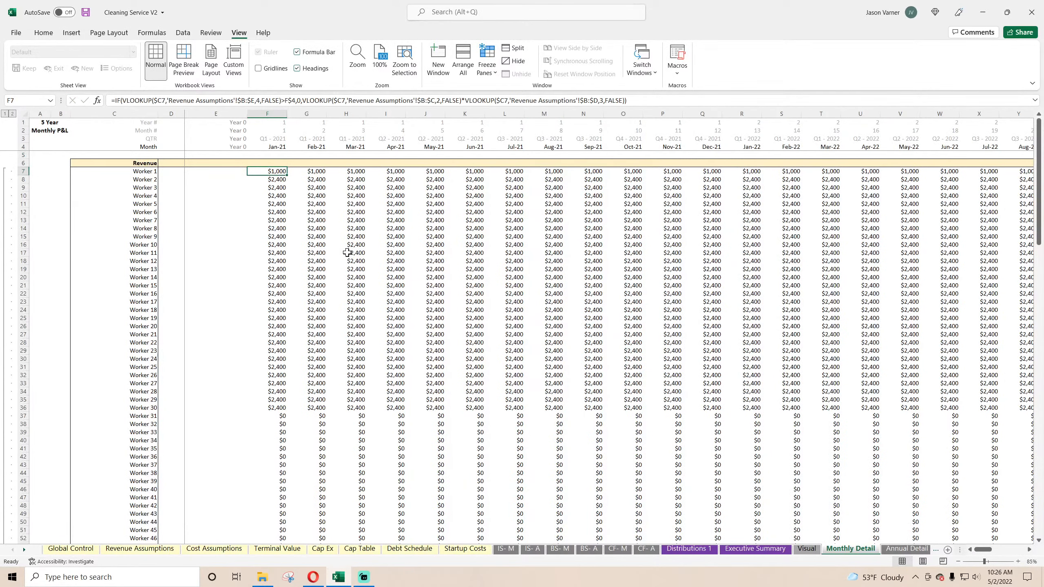
click(402, 274)
click(516, 276)
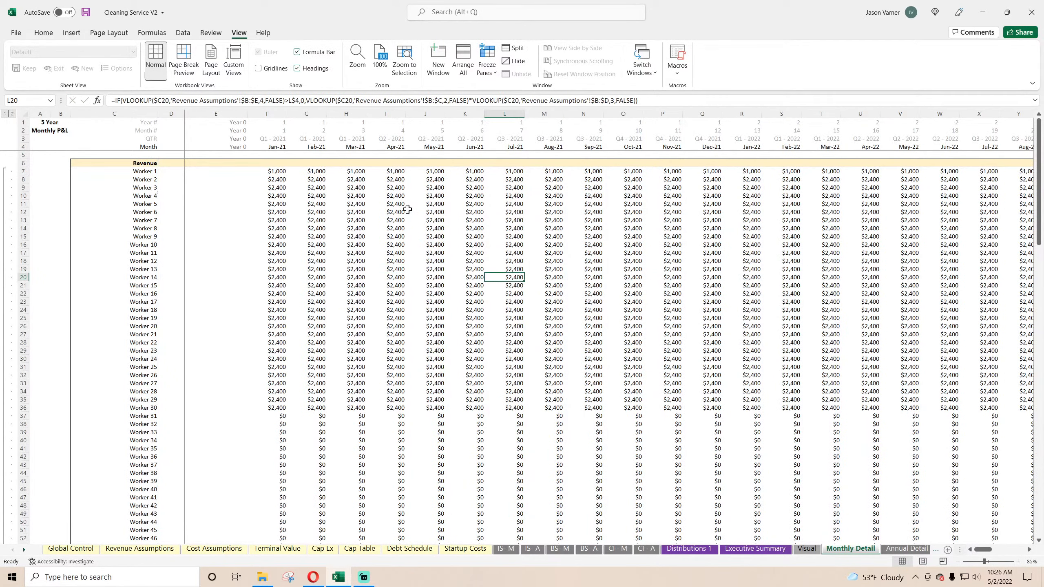
click(395, 204)
scroll(336, 245, down, 10)
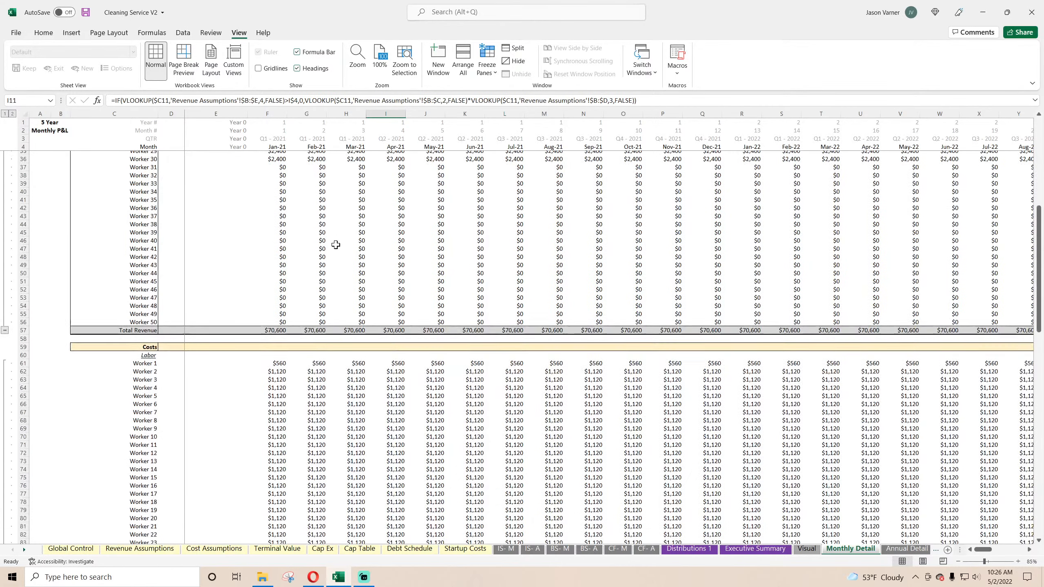
scroll(335, 245, down, 1)
click(317, 358)
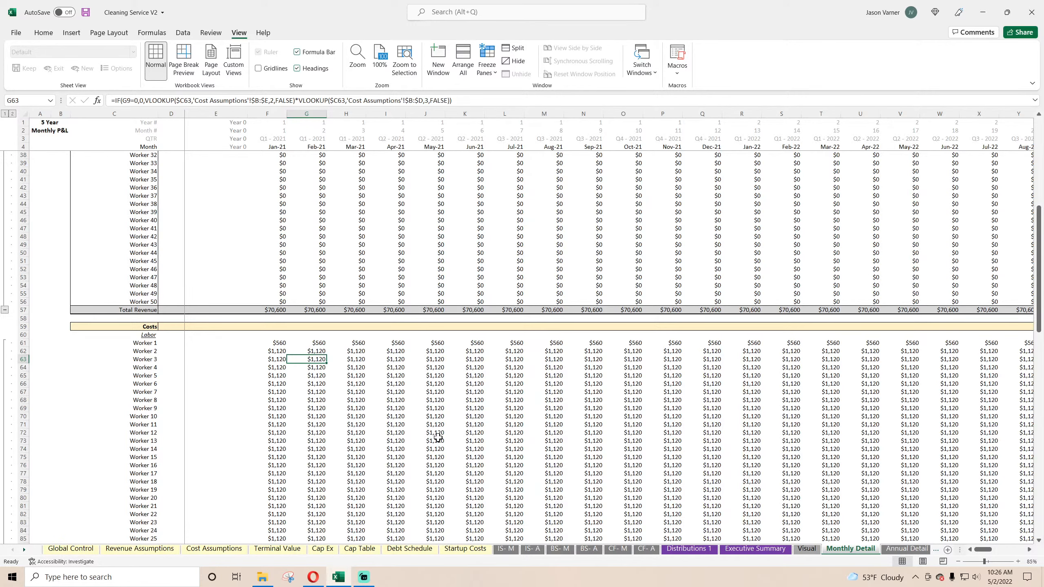
scroll(438, 439, down, 4)
click(470, 359)
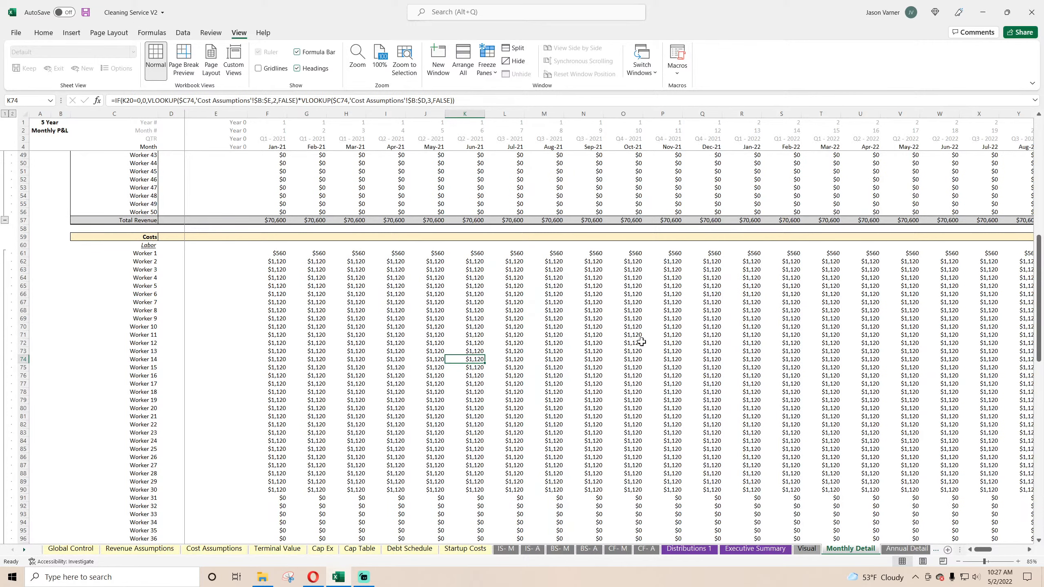
Step: Review the Month Start dates of the workers on the Revenue Assumptions sheet
click(142, 549)
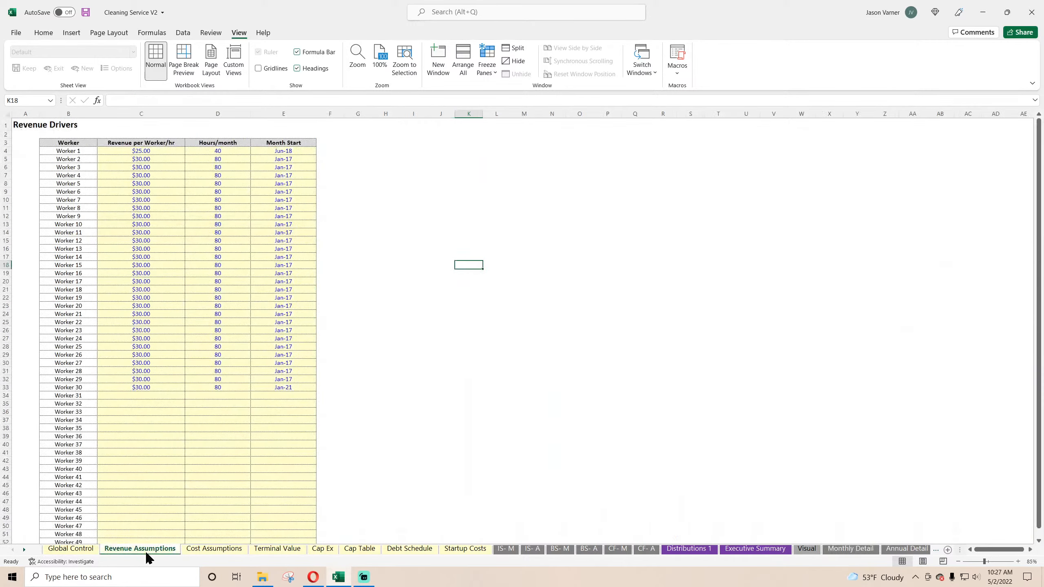
click(283, 152)
click(282, 167)
click(283, 217)
click(285, 265)
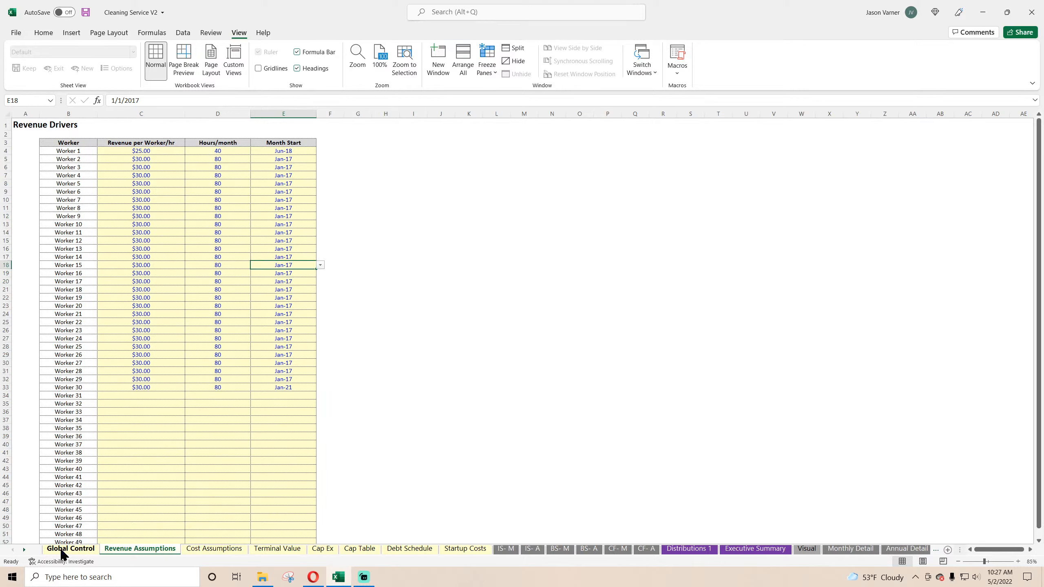
Step: Examine the final months of Monthly Detail, checking the Startup Costs and Exit Proceeds rows and the exit-month link
click(836, 549)
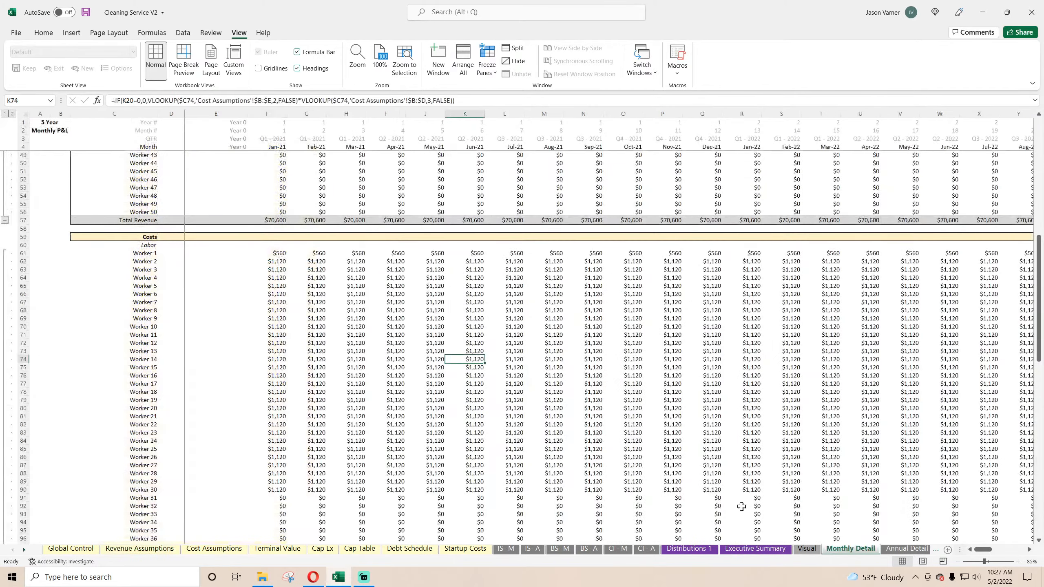
drag(983, 549, 1022, 550)
scroll(350, 408, down, 15)
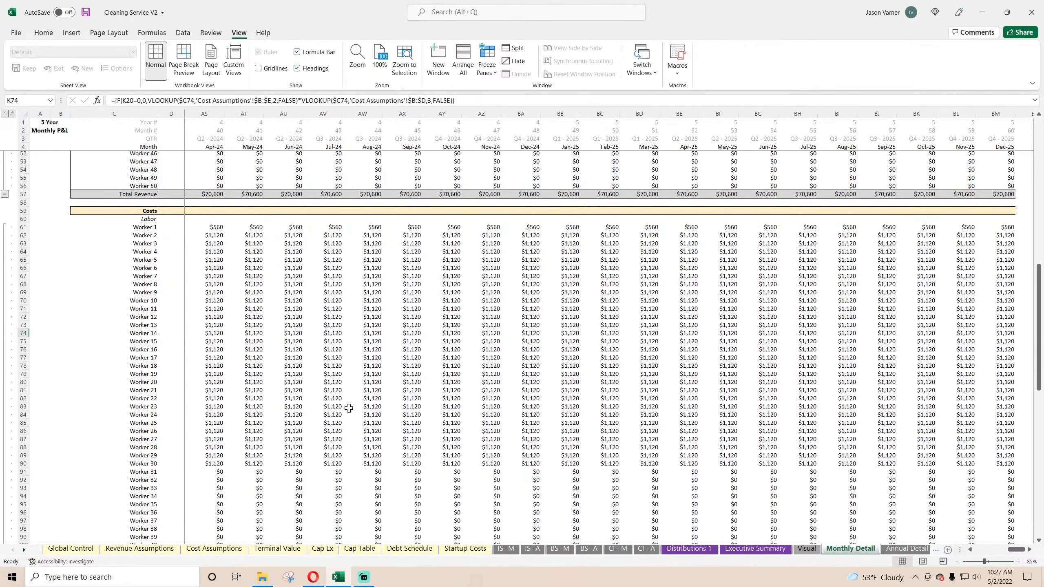
scroll(349, 408, down, 11)
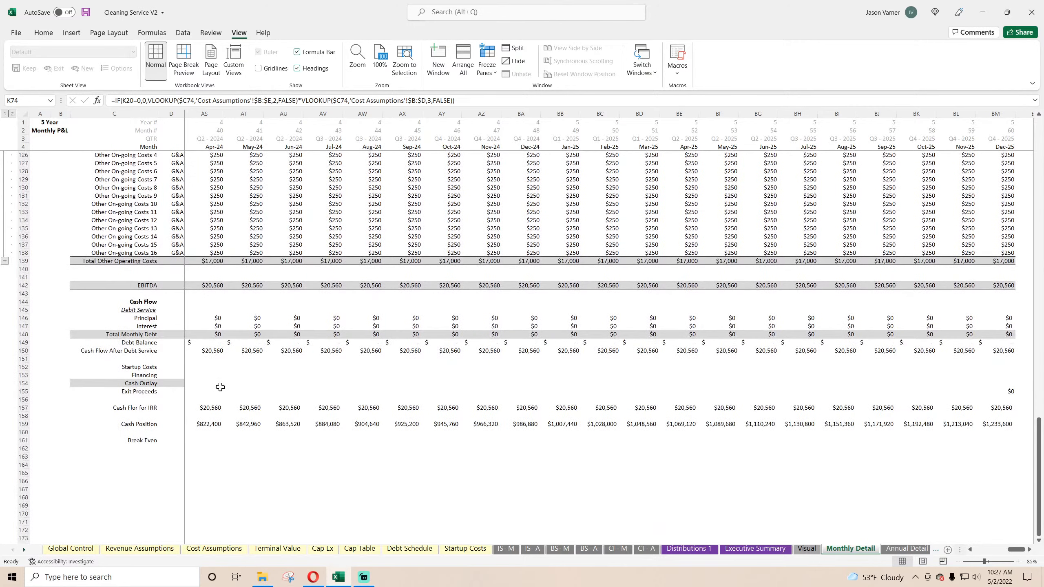
click(152, 368)
click(145, 392)
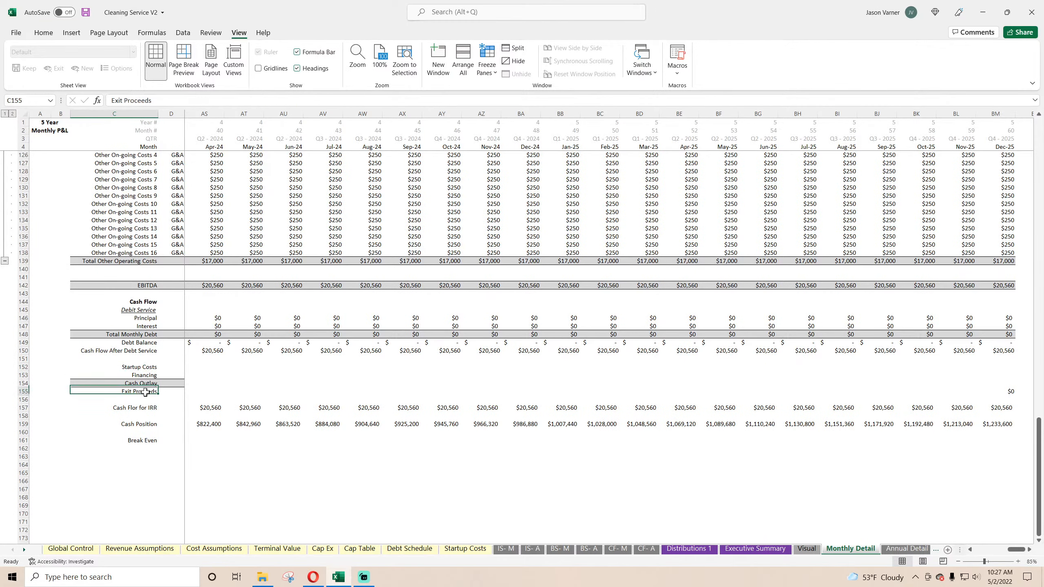
drag(146, 392, 967, 391)
click(935, 392)
click(969, 391)
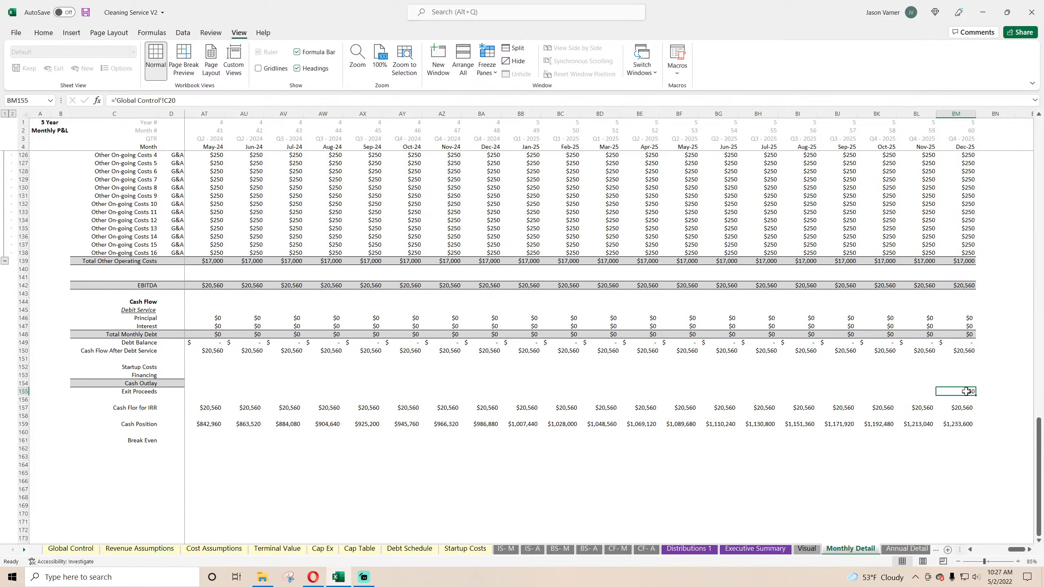
click(919, 392)
click(759, 393)
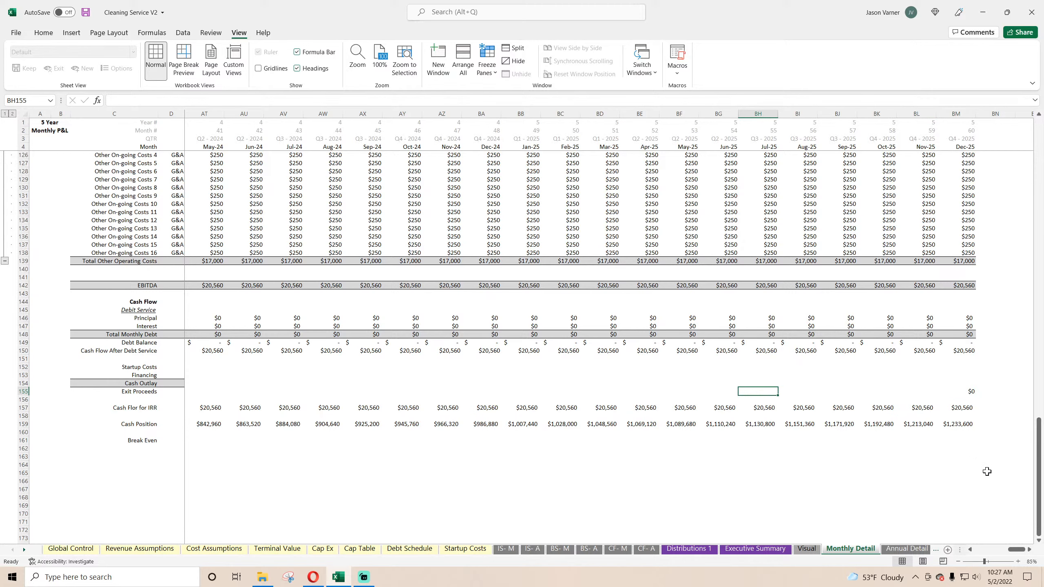
Step: Inspect the first months of Monthly Detail from the cash flow section through operating and labor costs to worker revenue
drag(1019, 550, 984, 550)
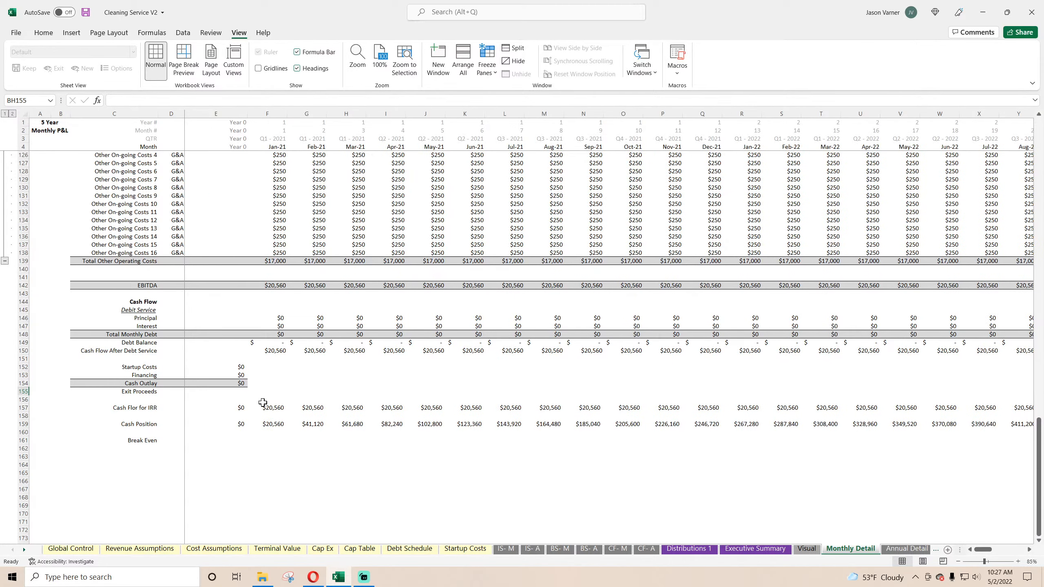
scroll(276, 408, up, 7)
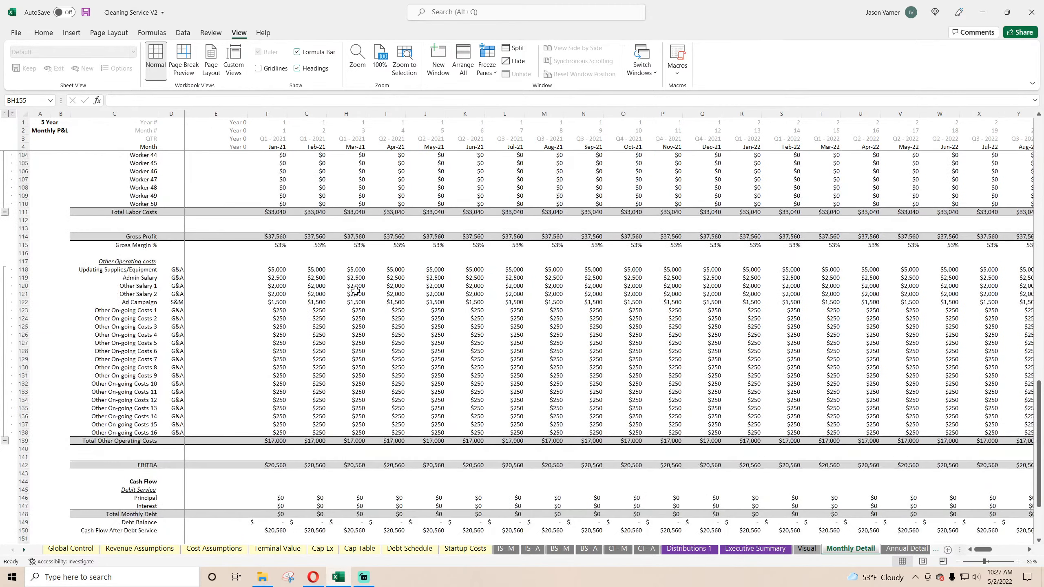
click(346, 293)
click(368, 168)
scroll(350, 343, up, 20)
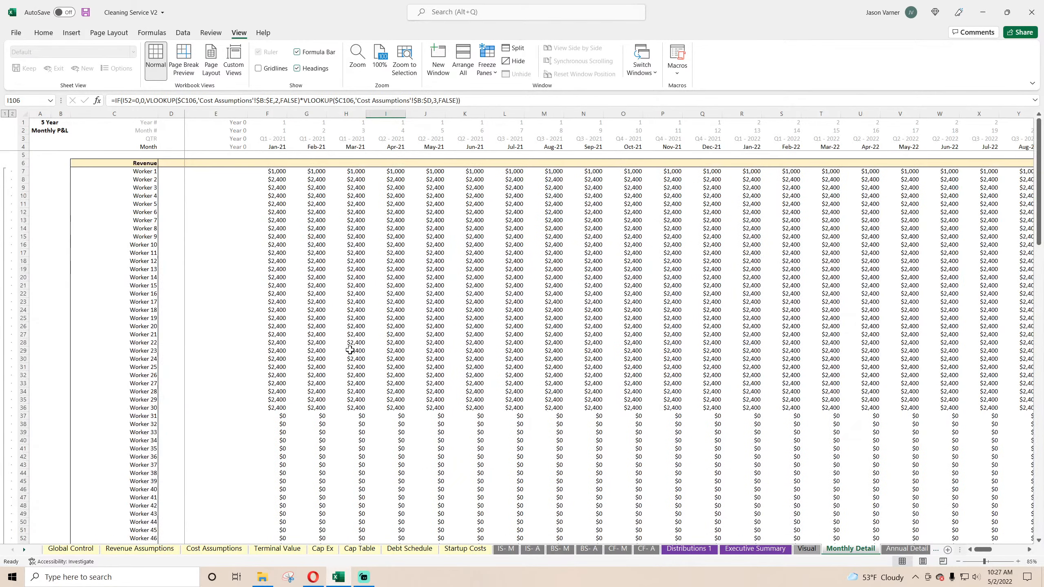
click(279, 171)
click(305, 221)
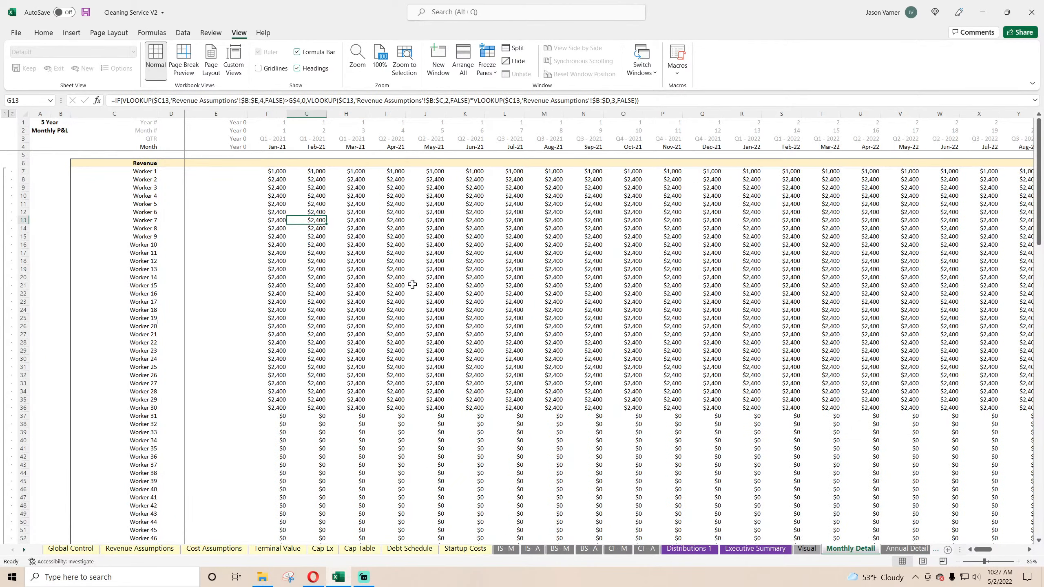
Step: Wrap the Jan-21 Worker 1 revenue formula in an IF returning 0 when F4 exceeds the exit month in 'Global Control'!C6
click(270, 169)
click(115, 104)
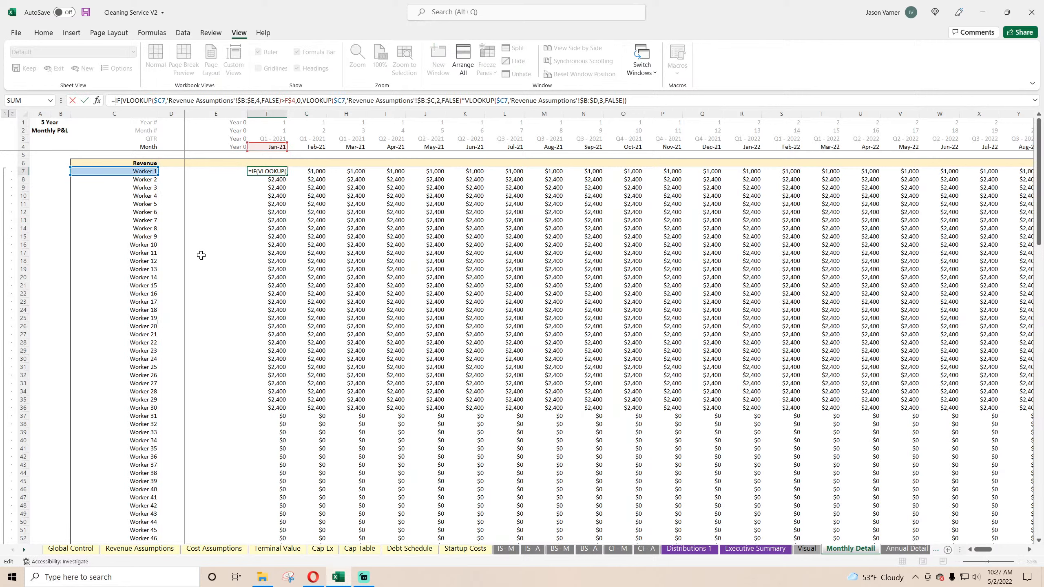
text(if()
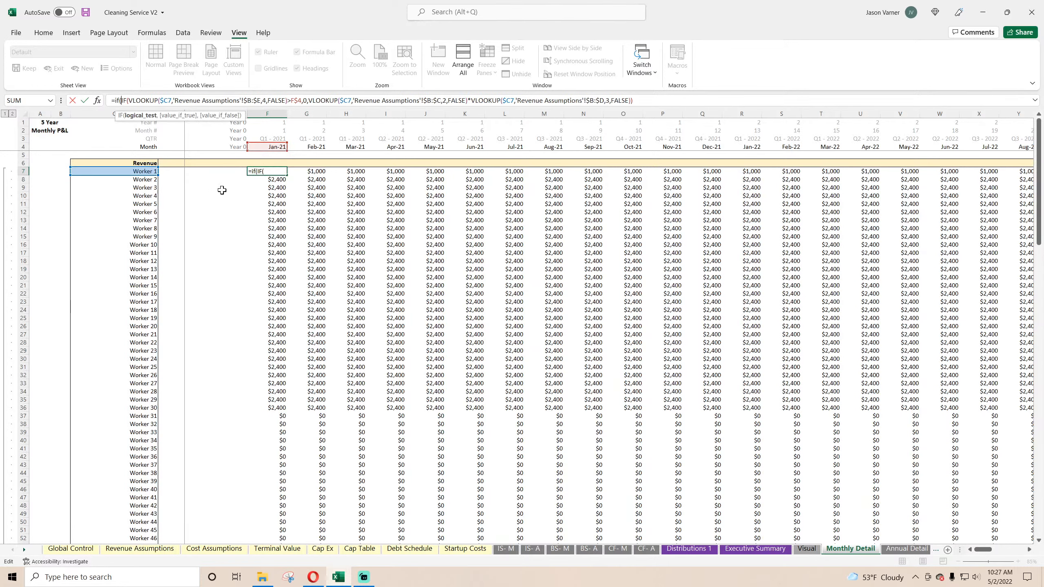
click(275, 146)
text(>)
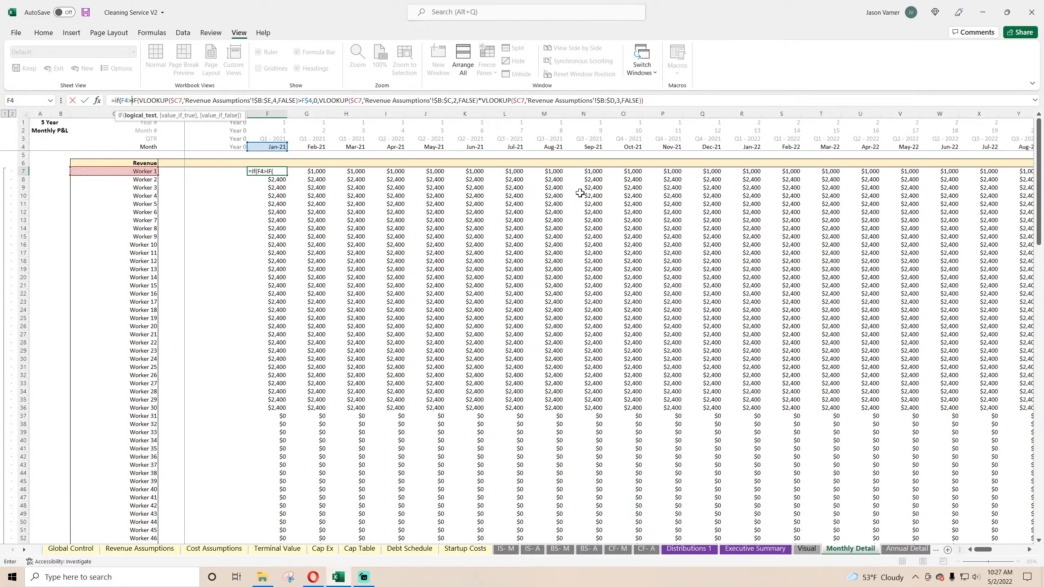
click(71, 549)
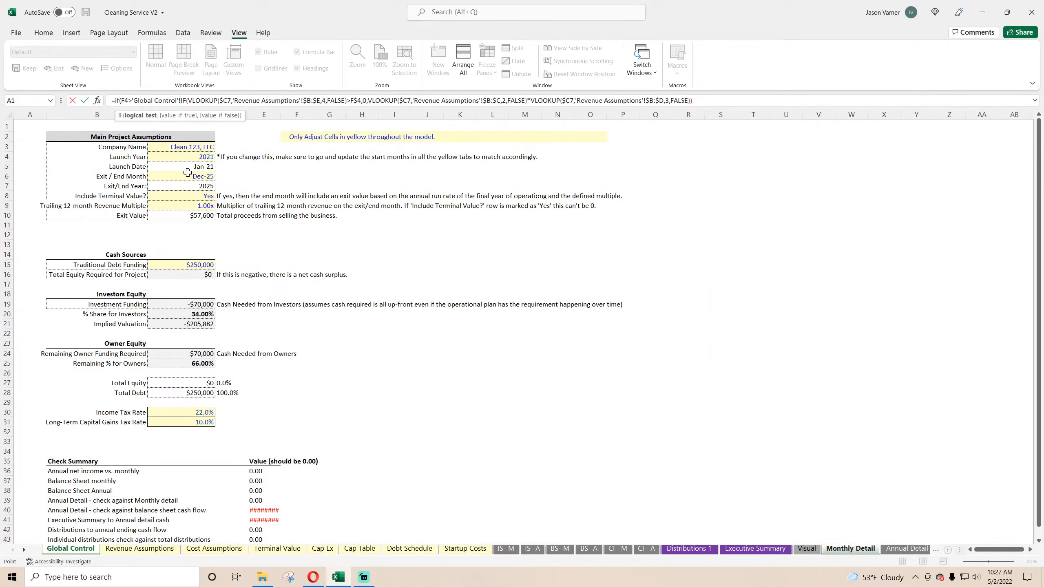
click(174, 176)
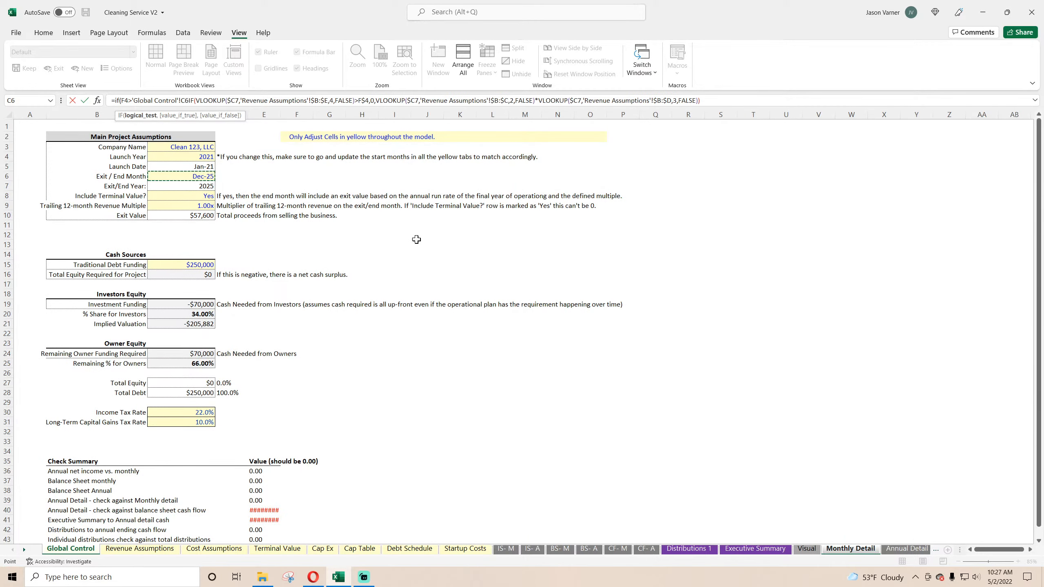
text(,0,)
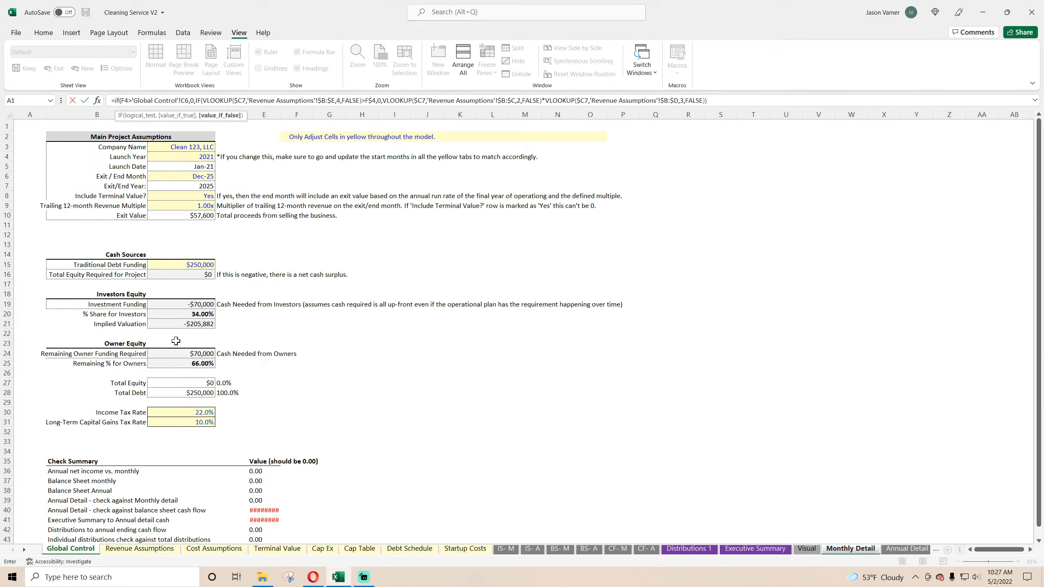
Step: Lock the new condition's references as F$4 and $C$6, copy the added IF portion and commit the formula with its missing parenthesis
click(184, 100)
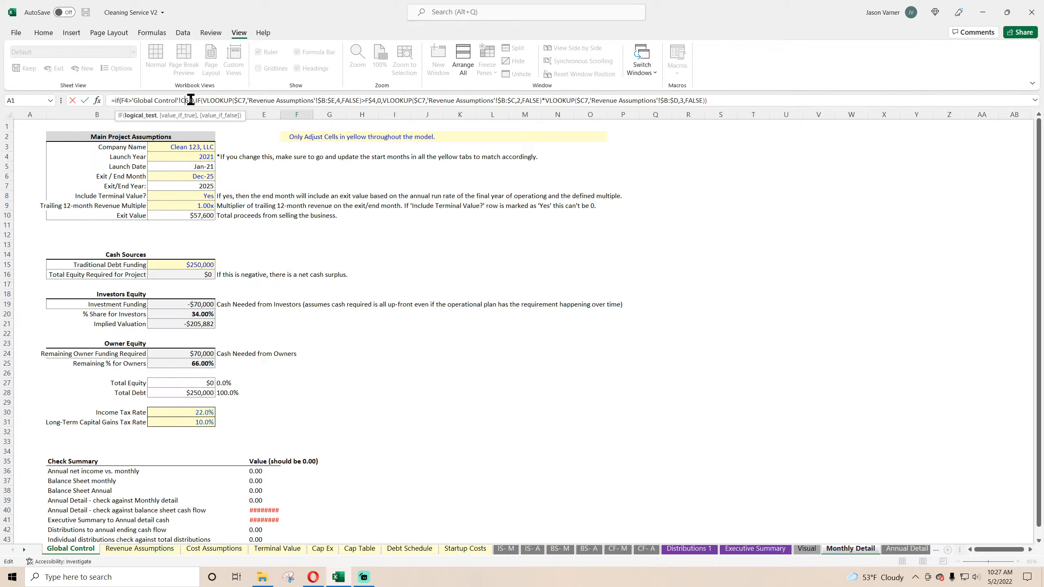
key(F4)
text($C$)
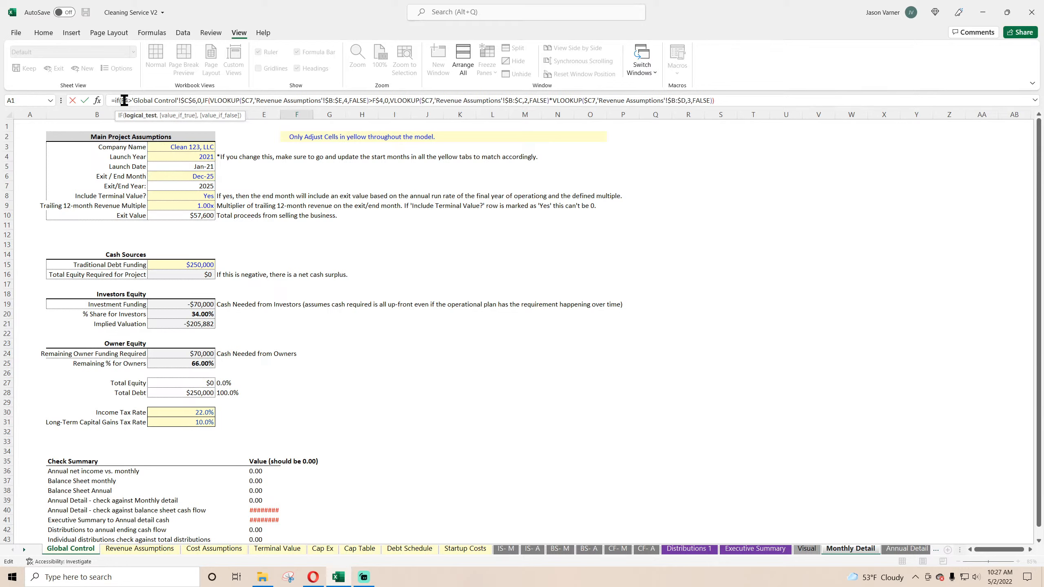
click(125, 100)
text($)
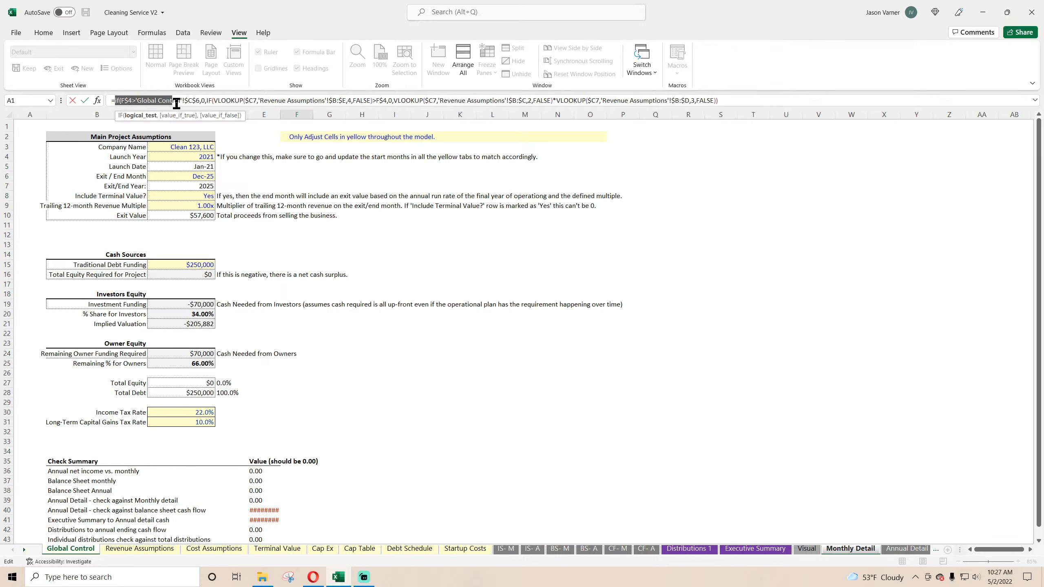
right_click(187, 101)
click(211, 121)
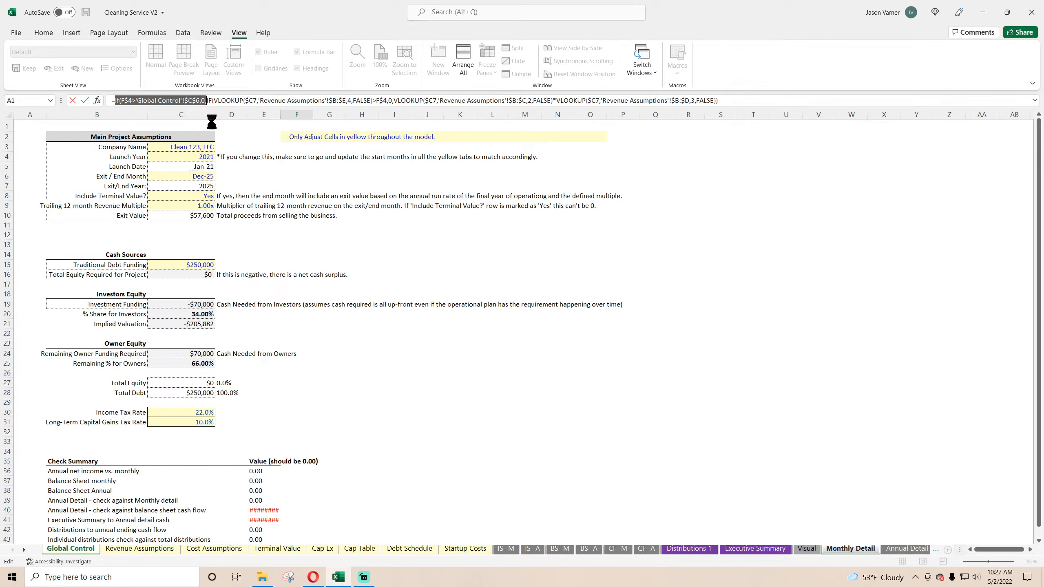
key(Return)
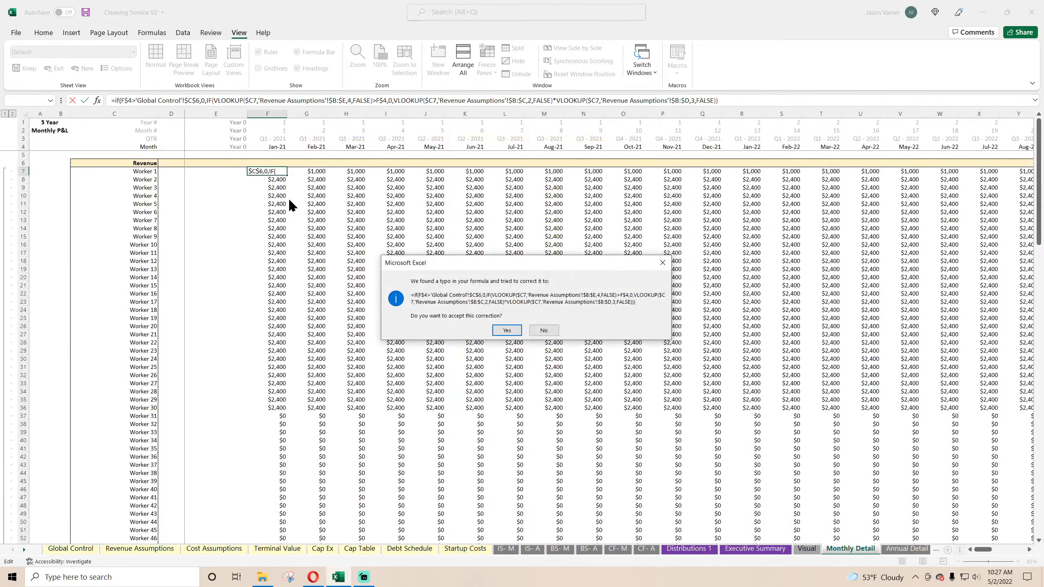
key(Return)
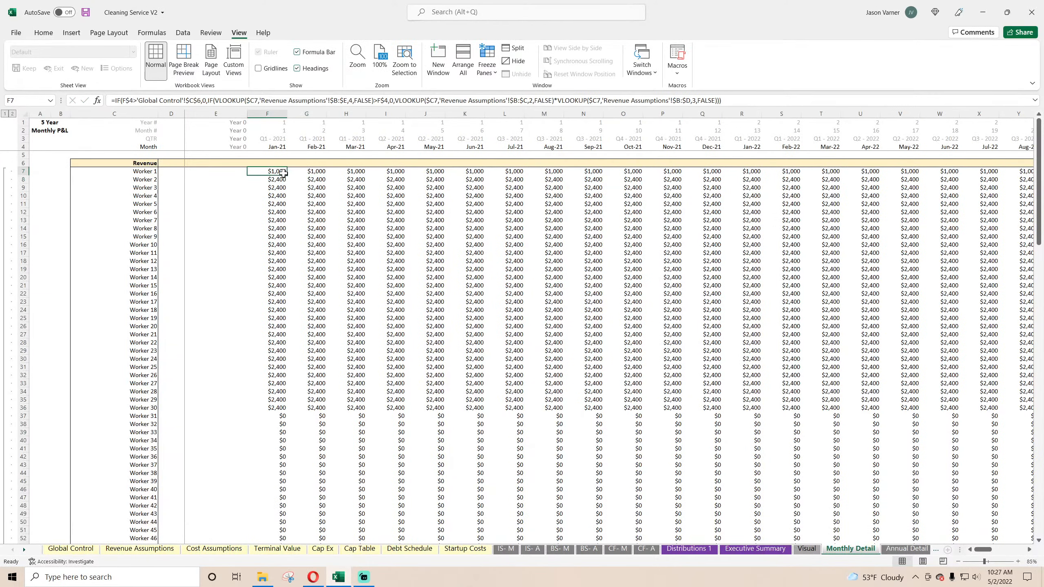
Step: Fill the Jan-21 Worker 1 revenue formula down through Worker 50 and across all months to Dec-25
drag(287, 175, 1042, 449)
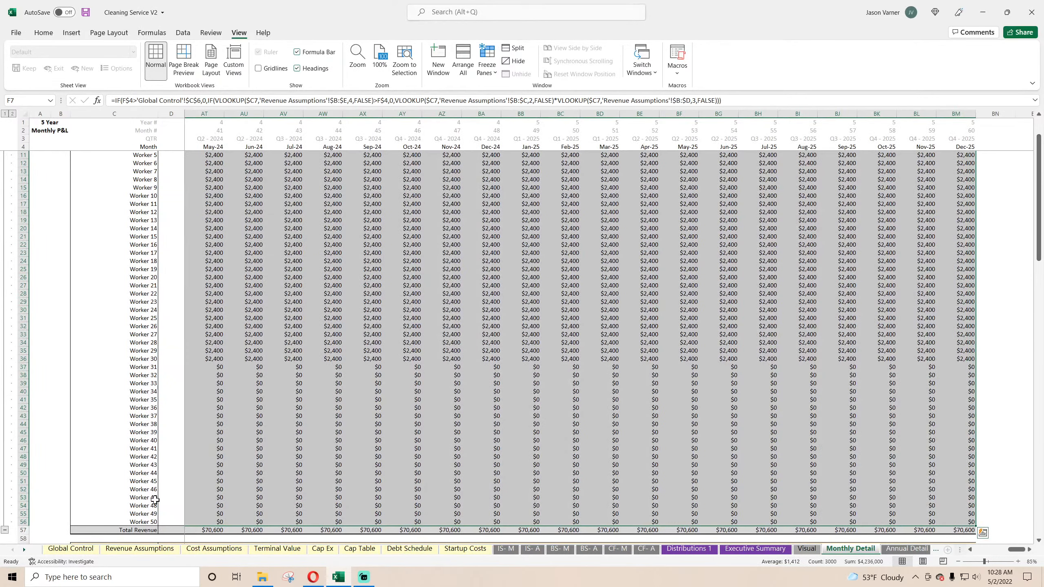
Step: Add list data validation to the Exit / End Month cell on Global Control, sourced from 'Validation 1'!$A$2:$A$61
click(72, 548)
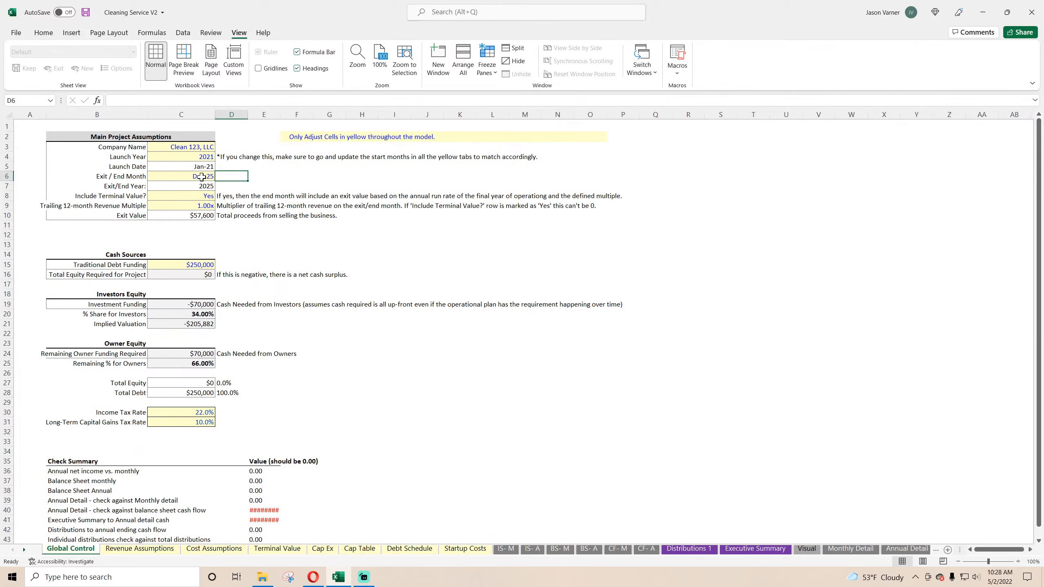
click(183, 34)
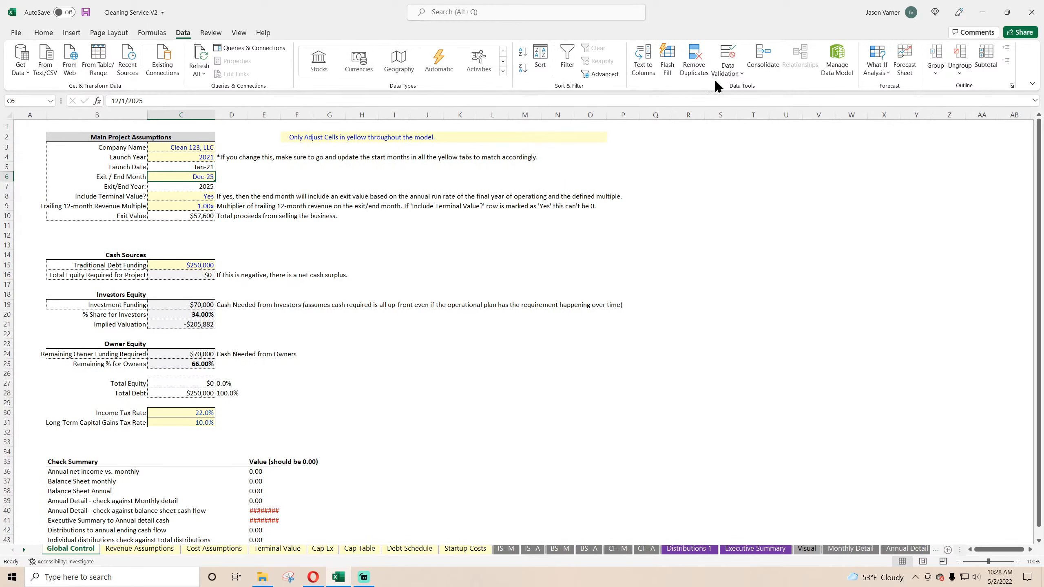
click(728, 70)
click(742, 89)
click(101, 413)
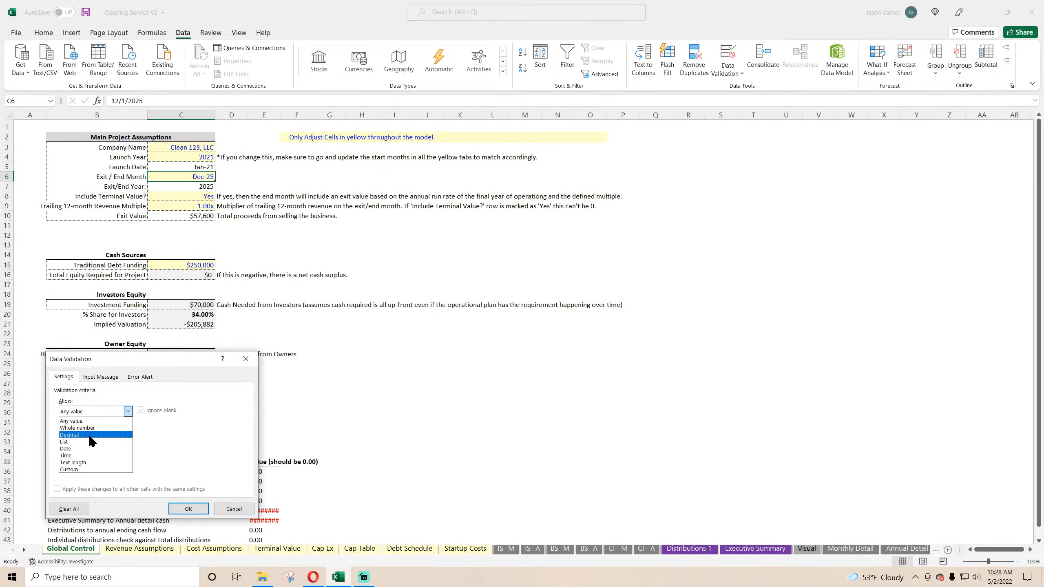
click(93, 442)
click(193, 457)
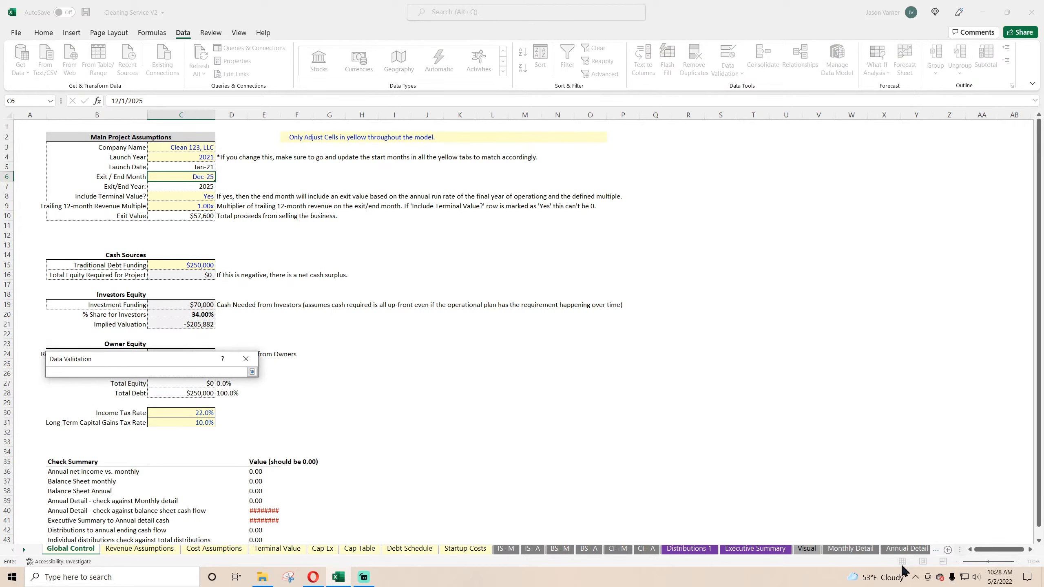
click(23, 549)
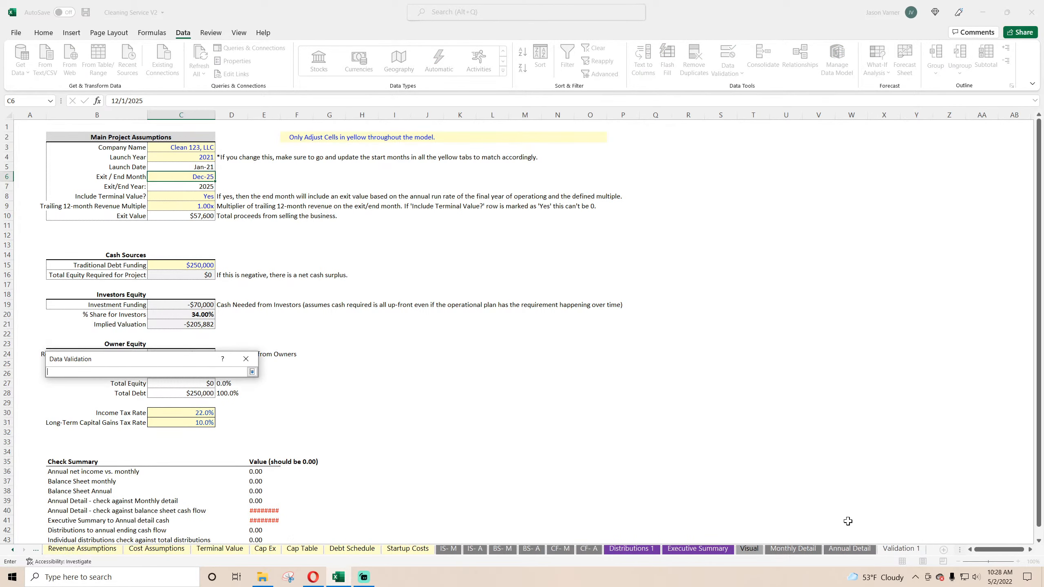
click(901, 549)
drag(42, 135, 25, 526)
click(252, 372)
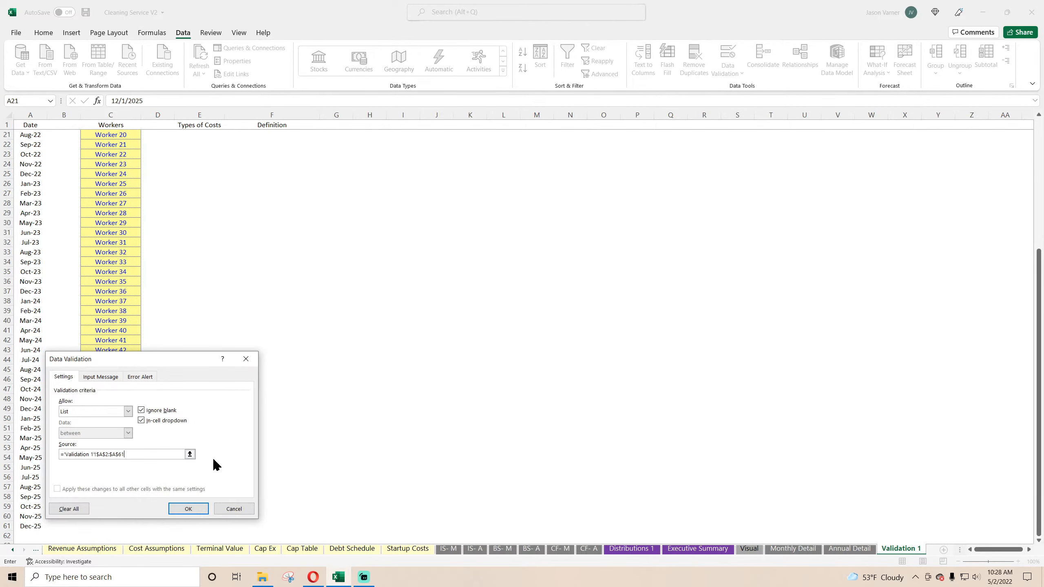
click(189, 510)
Step: Set the exit month to Nov-25 and check the worker revenue in Monthly Detail's final months
click(220, 177)
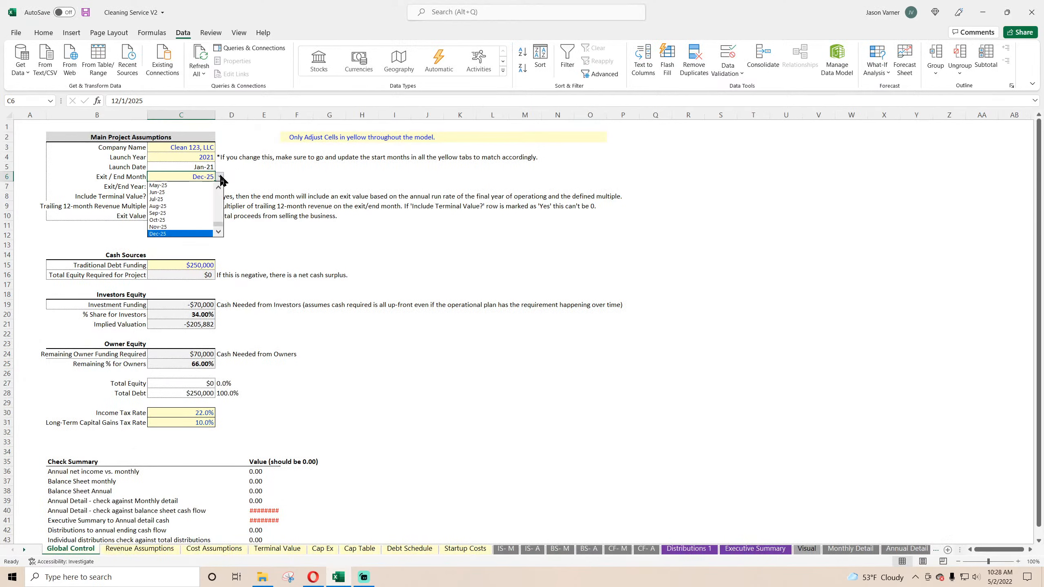
click(180, 226)
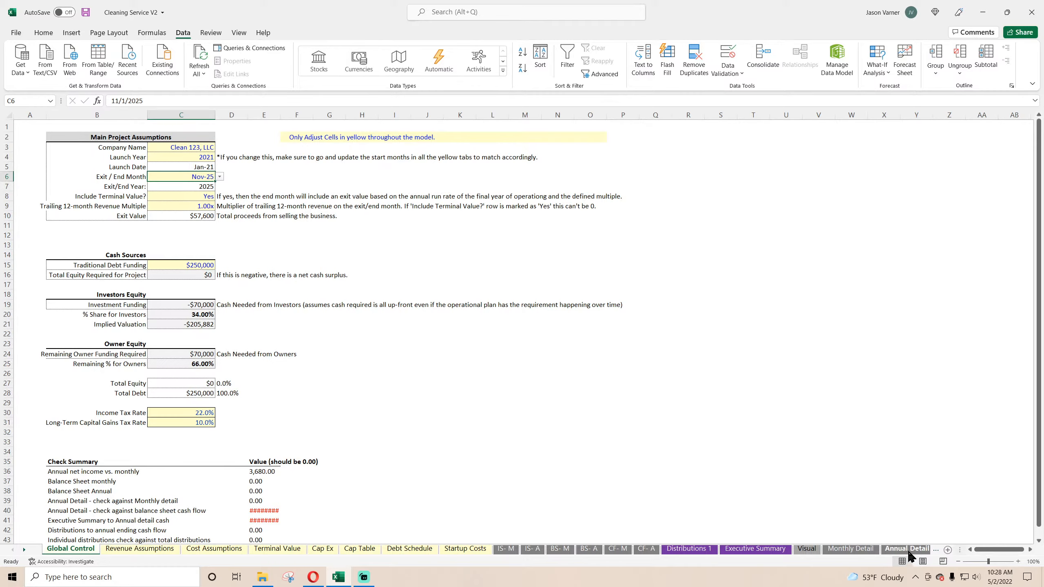
click(866, 551)
click(895, 362)
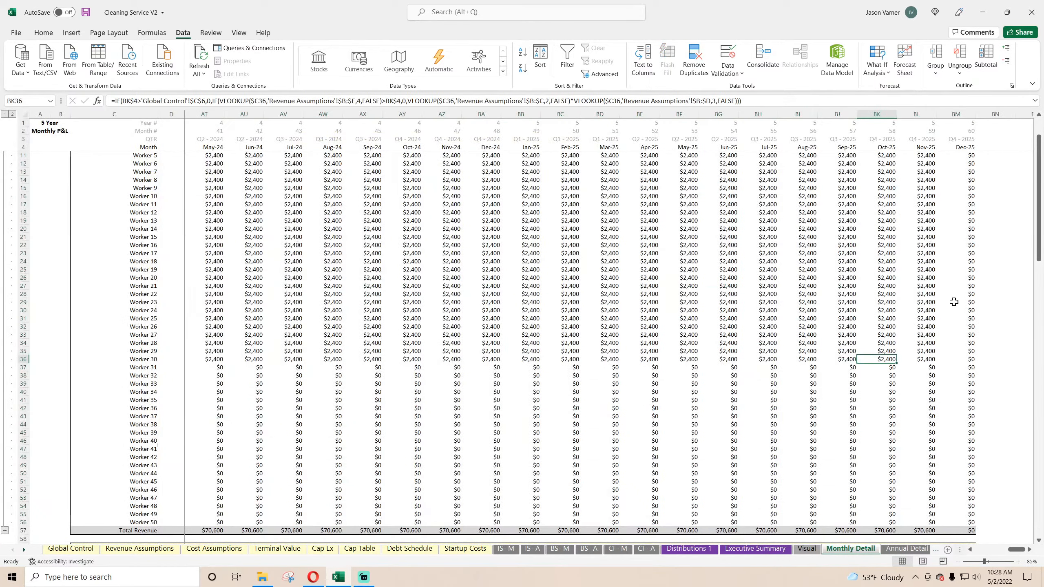
scroll(962, 326, down, 5)
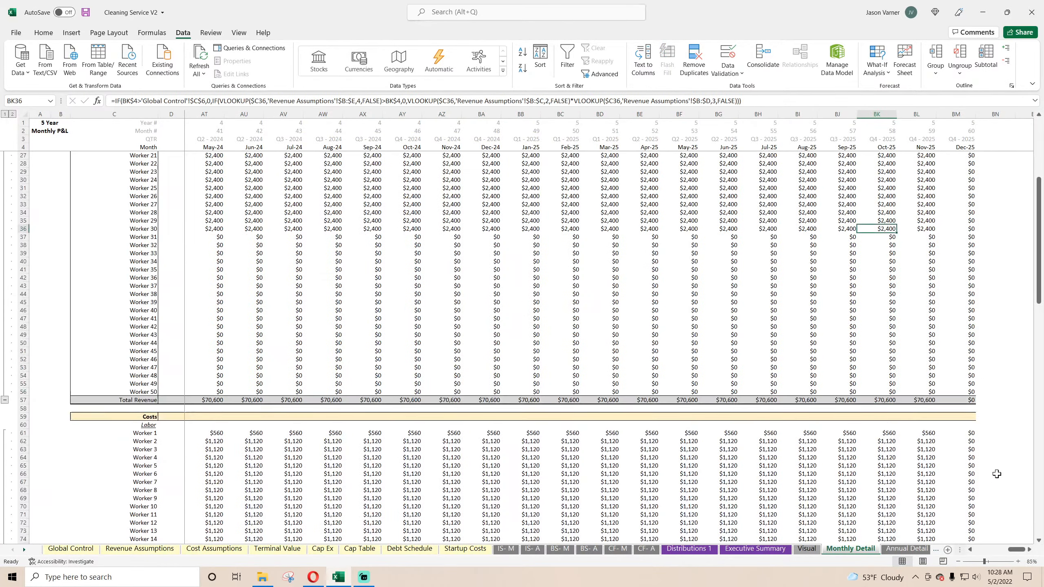
Step: Wrap the Jan-21 Worker 1 labor cost formula in F61 with the copied IF(F$4>'Global Control'!$C$6,0, condition
drag(1016, 550, 979, 549)
scroll(284, 431, down, 4)
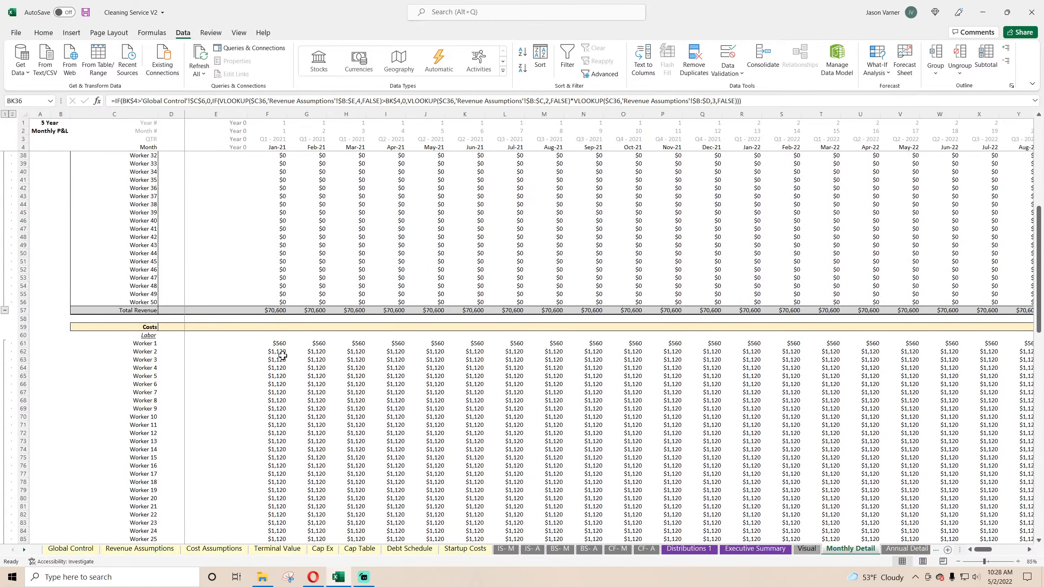
click(275, 340)
click(115, 101)
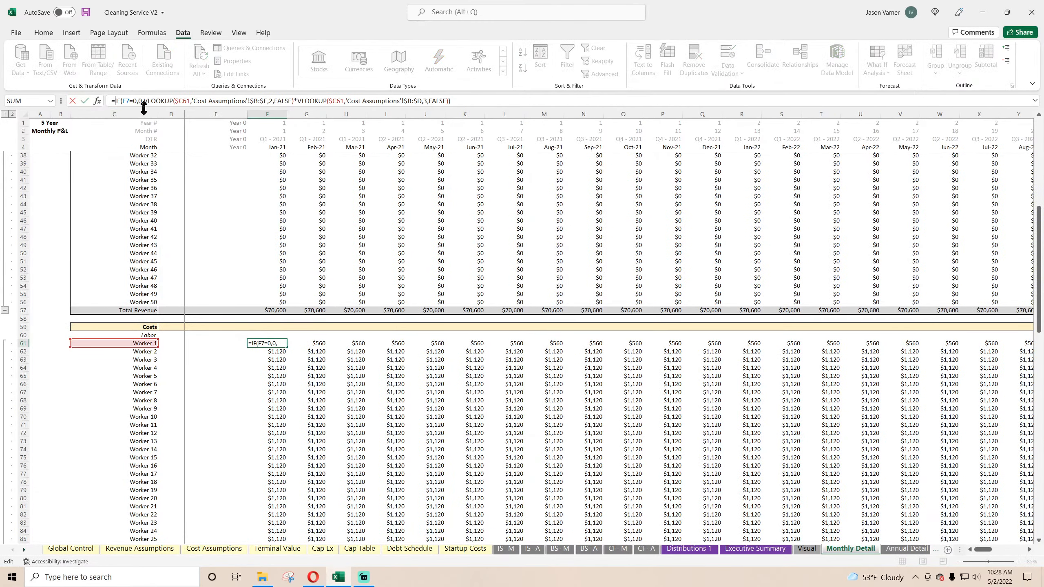
key(ctrl+v)
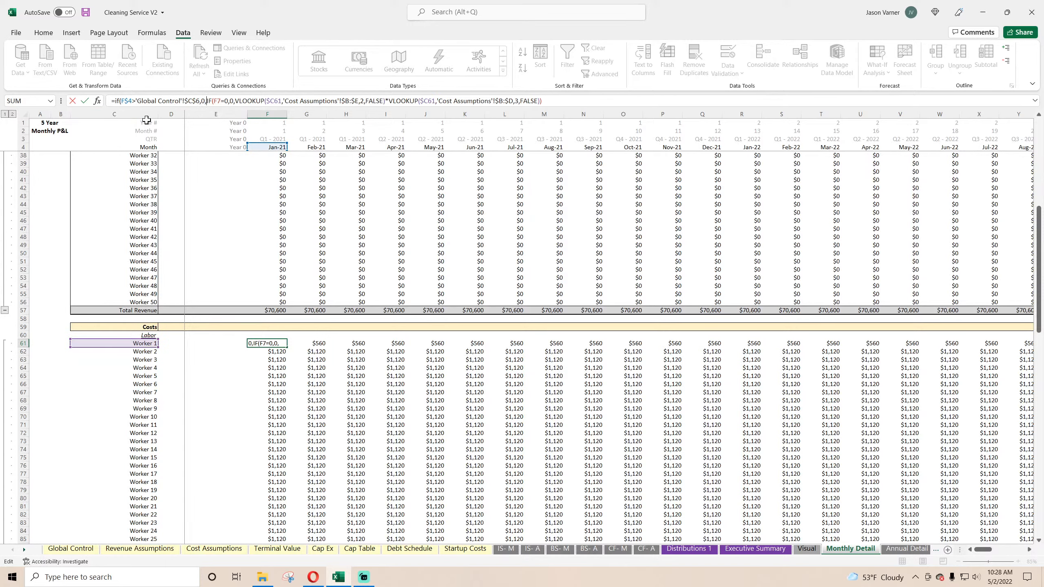
key(Return)
key(Return)
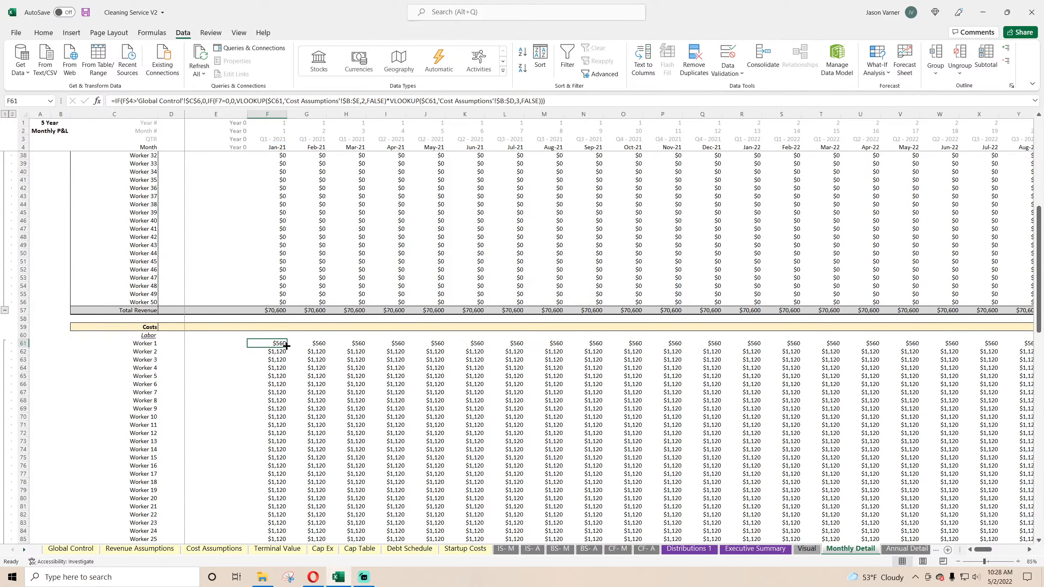
Step: Fill the Jan-21 Worker 1 labor cost formula through Worker 50 and across all months to Dec-25
scroll(286, 347, down, 4)
drag(286, 256, 1042, 525)
scroll(310, 355, down, 4)
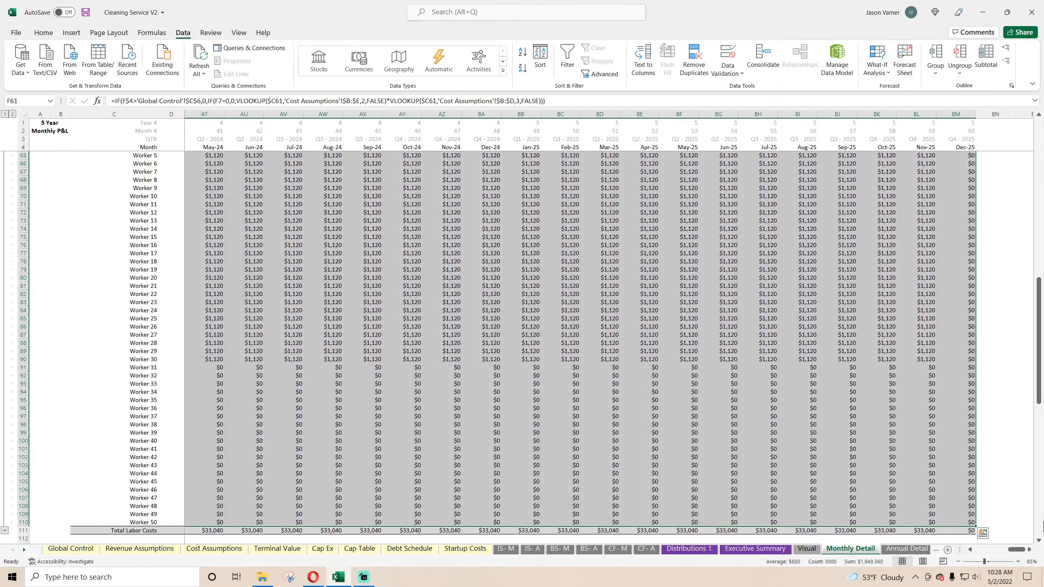
scroll(958, 477, up, 4)
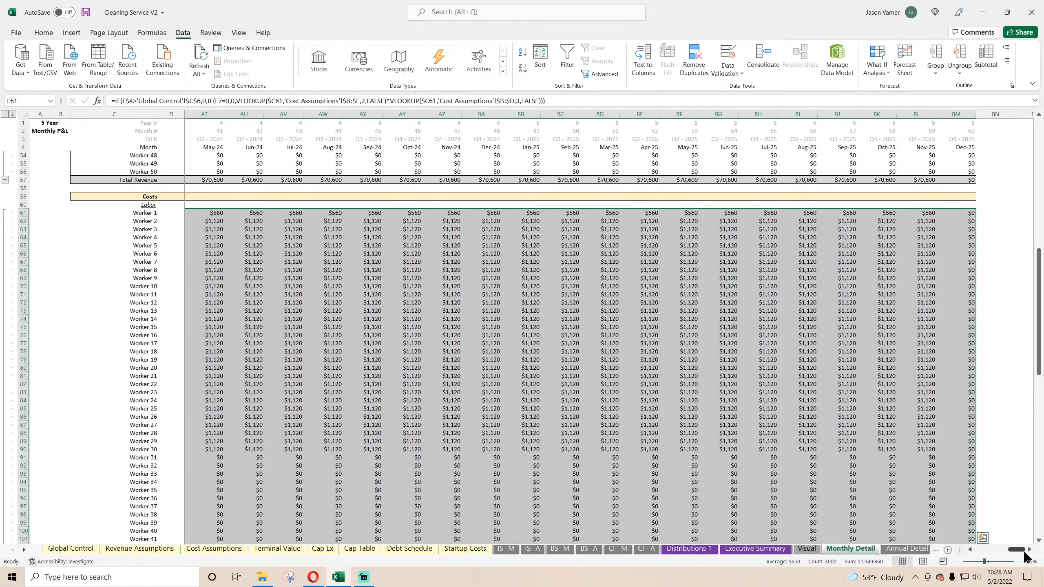
Step: Wrap the Jan-21 Updating Supplies/Equipment formula in the exit-month IF and fill it through Other On-going Costs 16 and Dec-25
drag(1018, 550, 983, 556)
click(395, 319)
scroll(262, 299, down, 11)
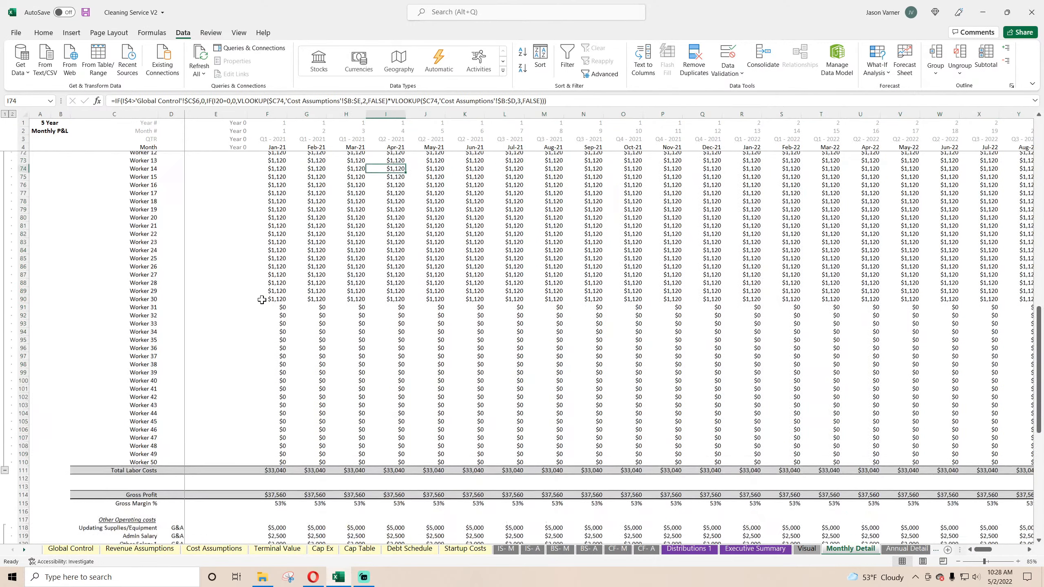
scroll(261, 300, down, 4)
click(278, 318)
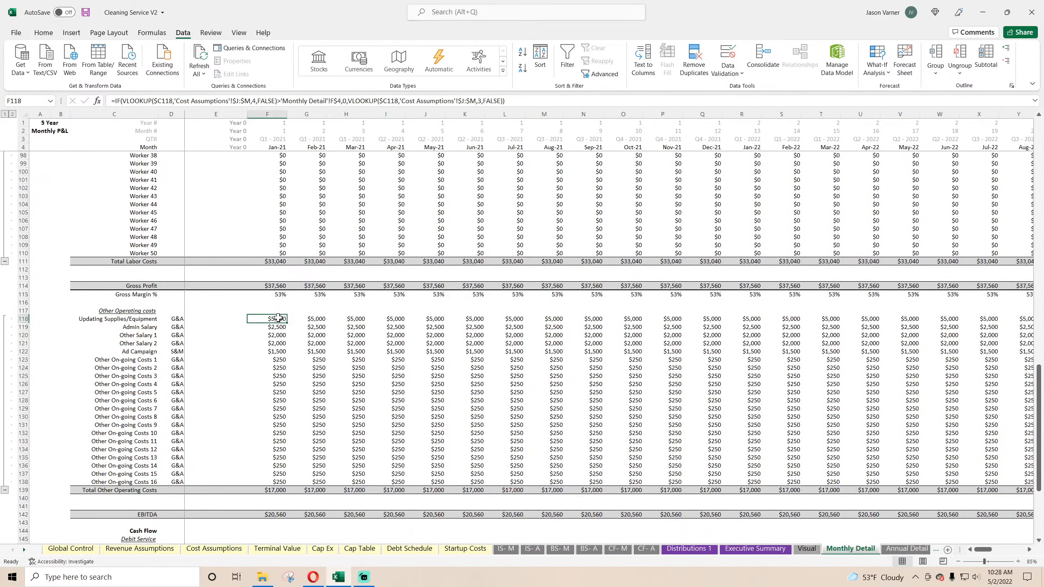
click(113, 101)
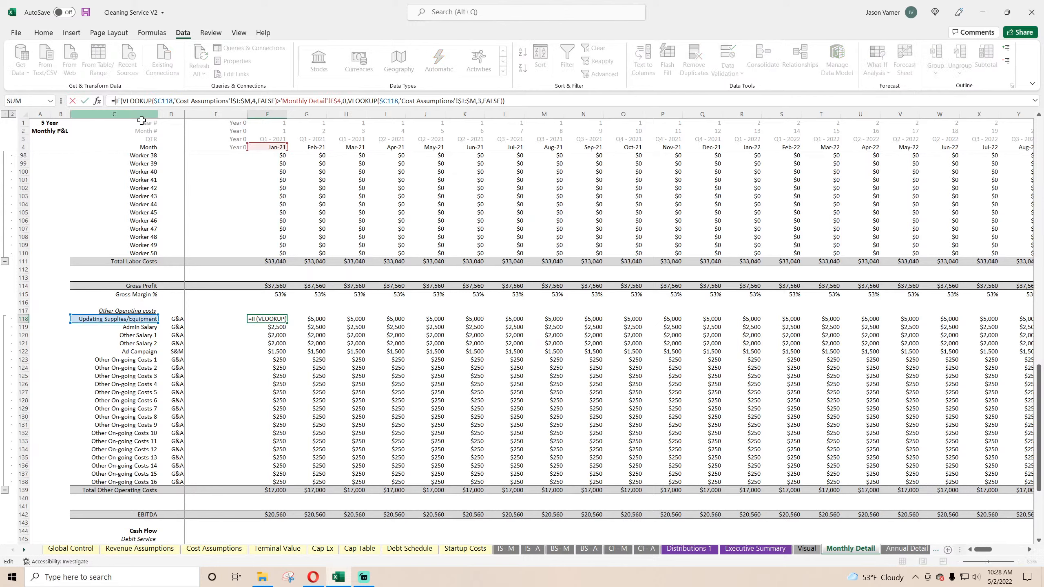
key(Return)
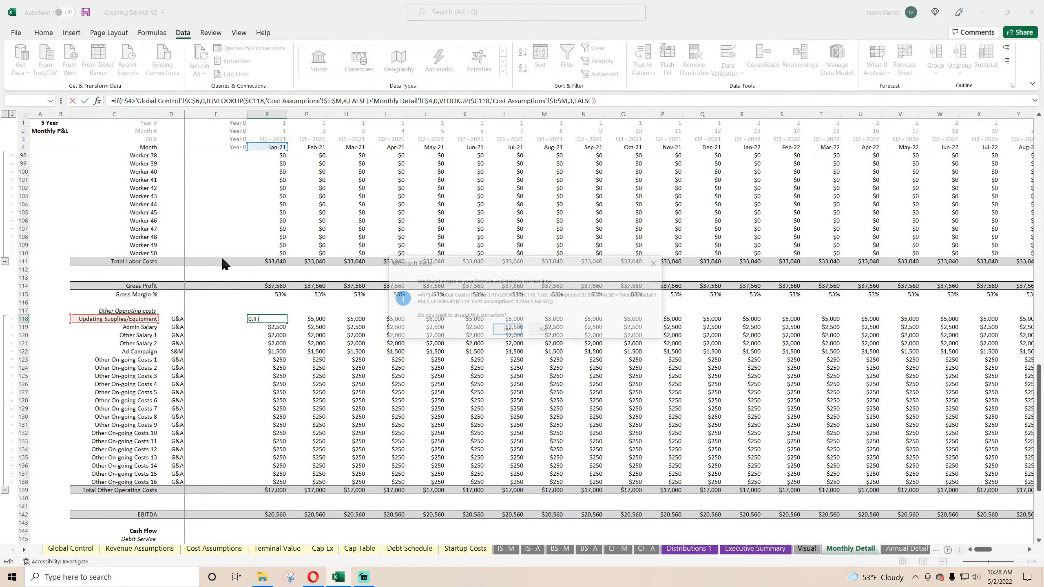
click(283, 319)
drag(286, 323, 1042, 442)
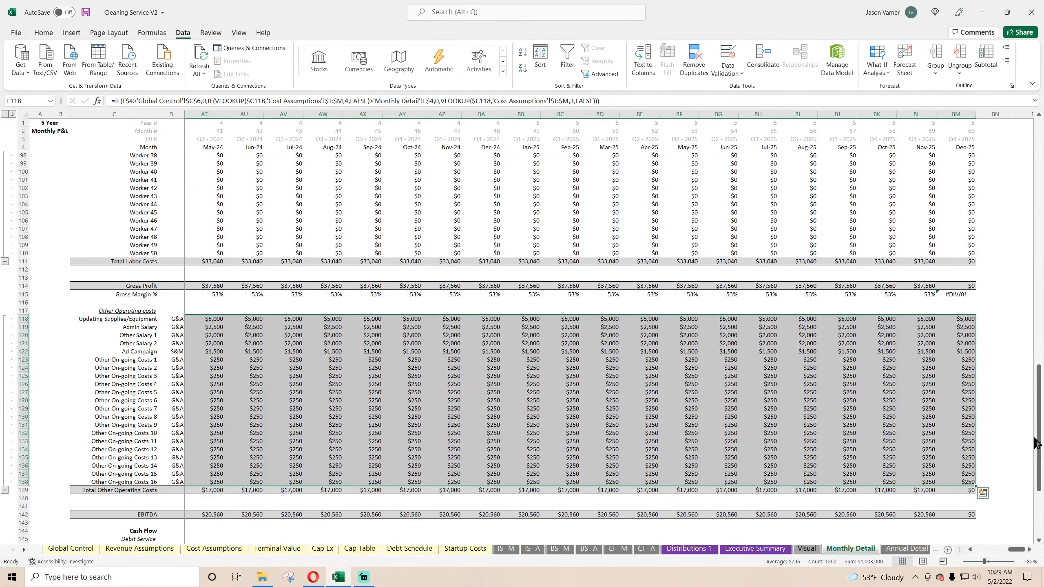
Step: Wrap the Jan-21 Principal and Interest formulas in the exit-month IF and fill both debt service rows through Dec-25
drag(1017, 549, 945, 551)
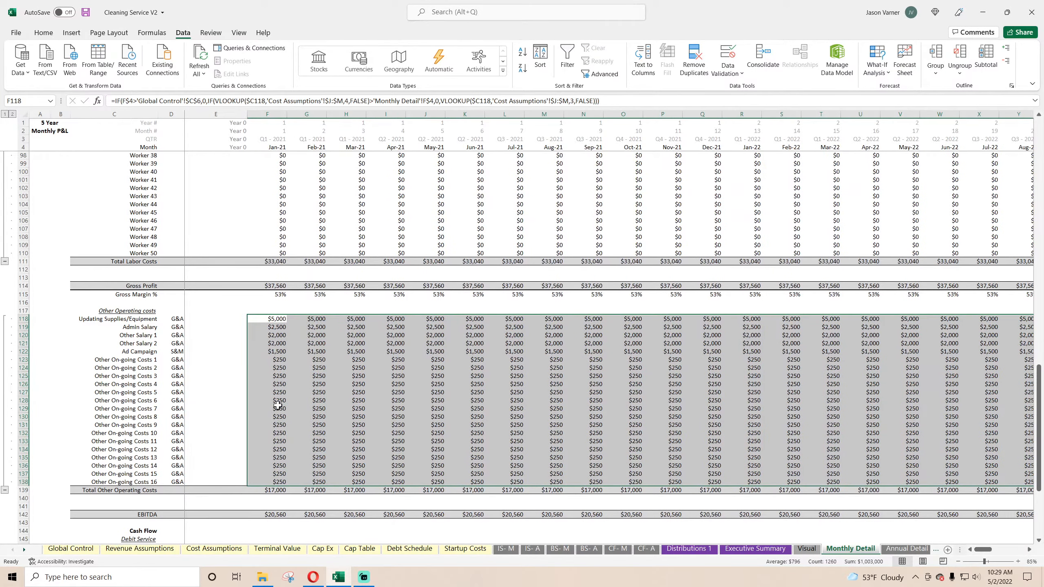
scroll(278, 405, down, 7)
click(277, 368)
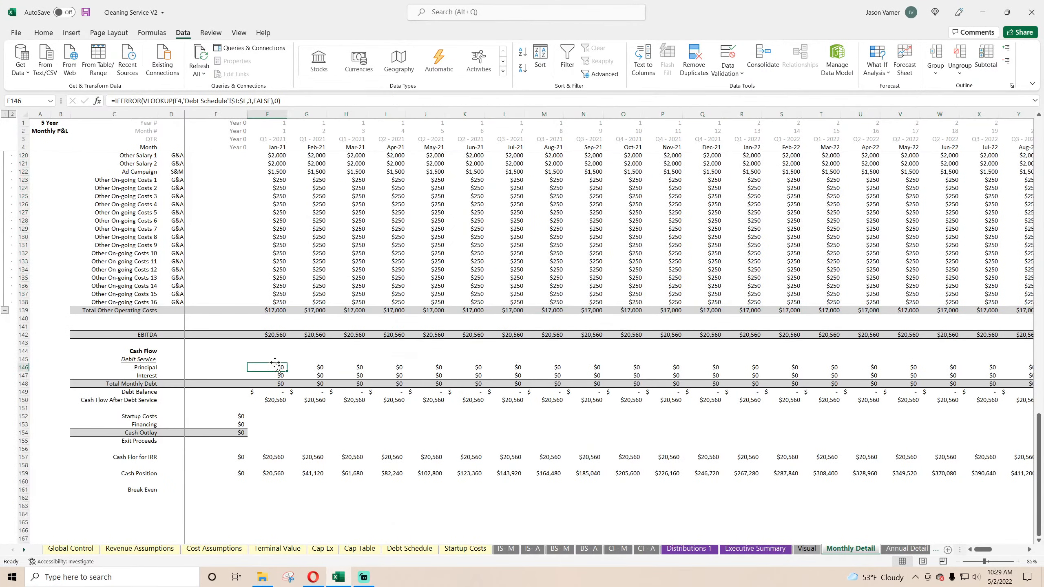
click(114, 101)
text(if(F$4>'Global Control'!$C$6,0,)
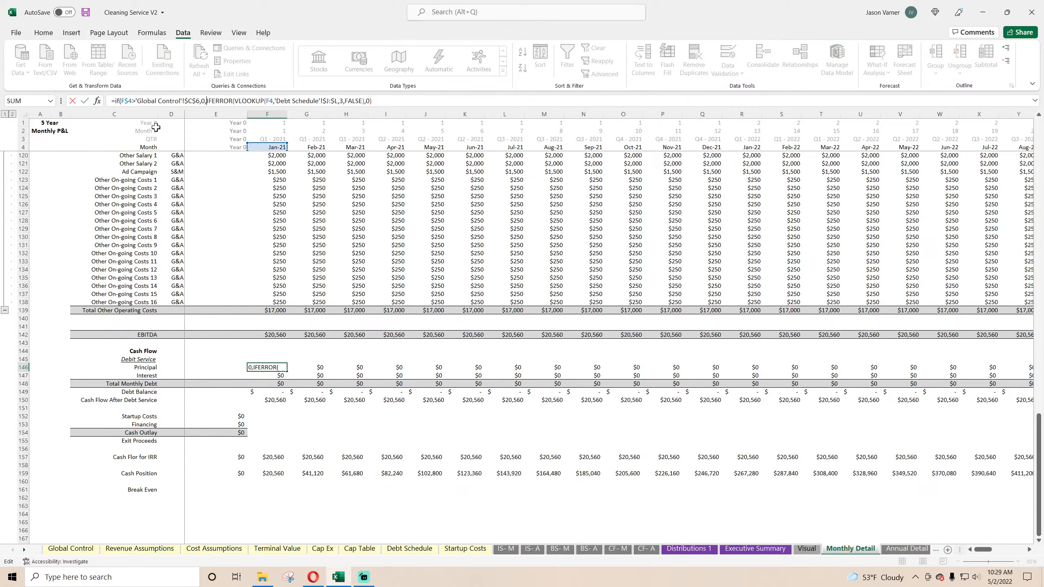
key(Return)
key(Return)
click(114, 101)
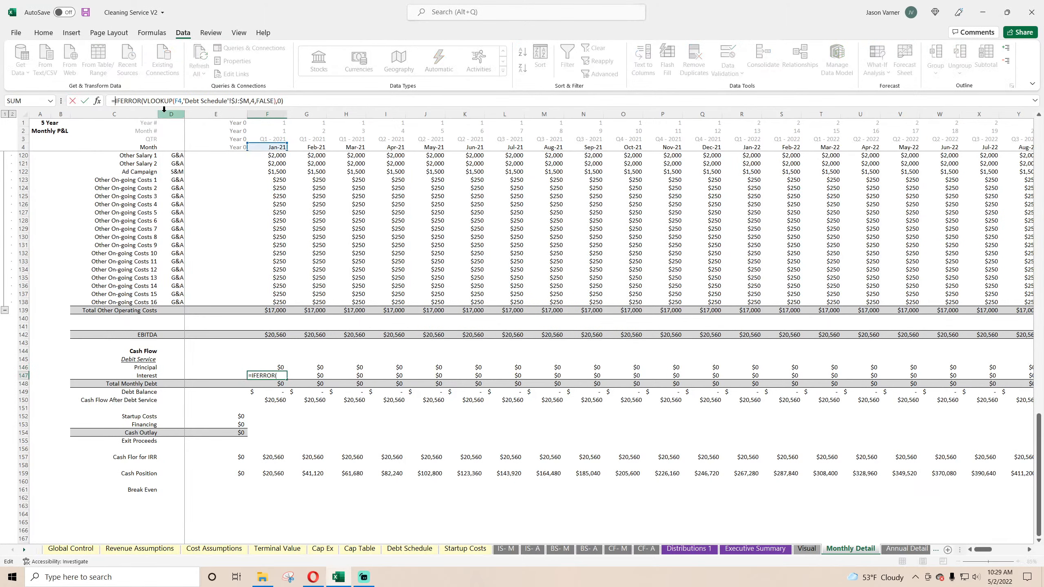
text(if(F$4>'Global Control'!$C$6,0,)
key(Return)
key(Return)
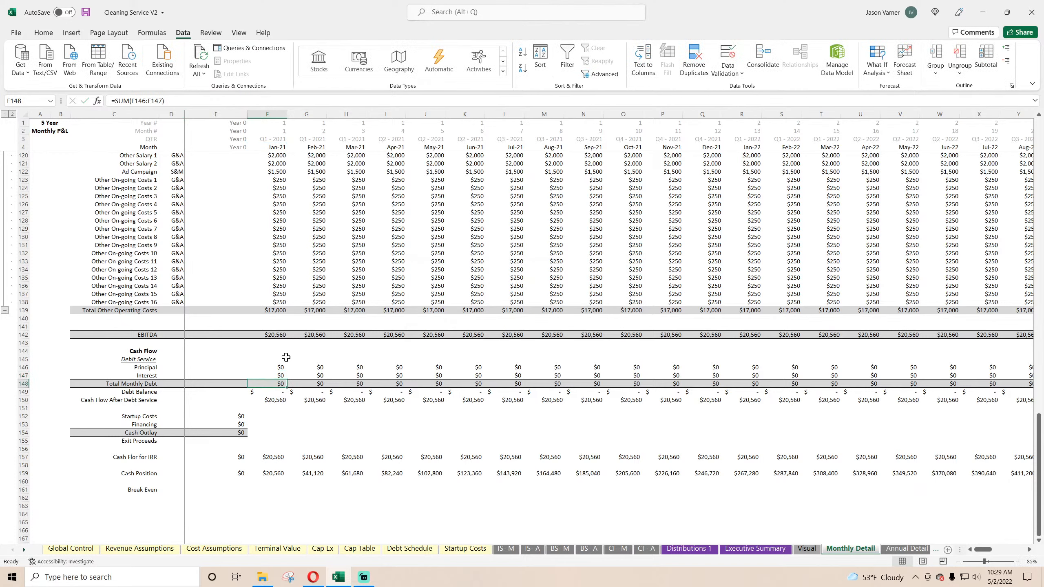
drag(274, 368, 1042, 428)
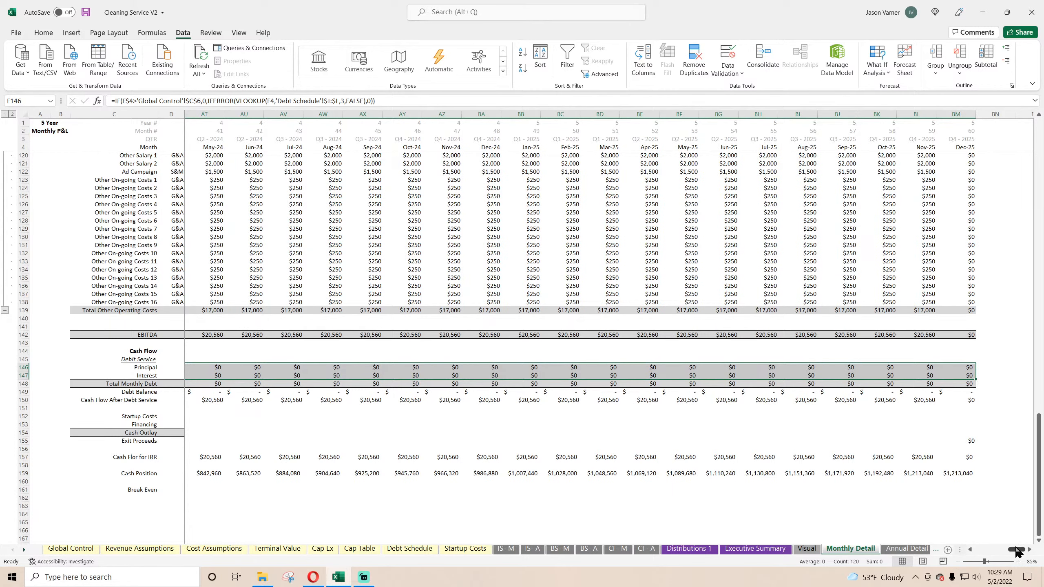
Step: Link the Debt Schedule's Financed Amount to the Traditional Debt Funding cell, 'Global Control'!C15
drag(1012, 556, 987, 553)
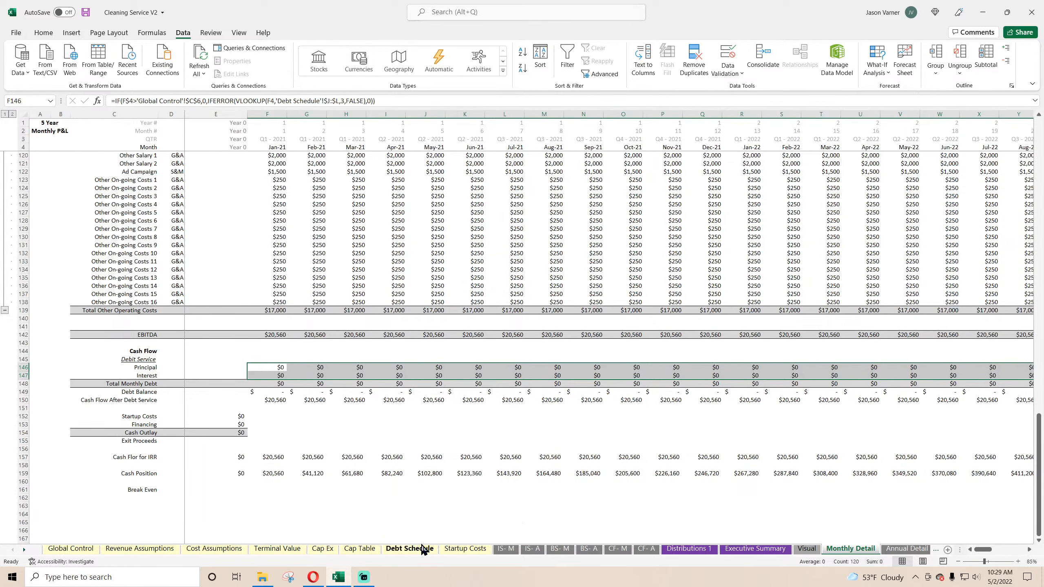
click(410, 549)
click(116, 140)
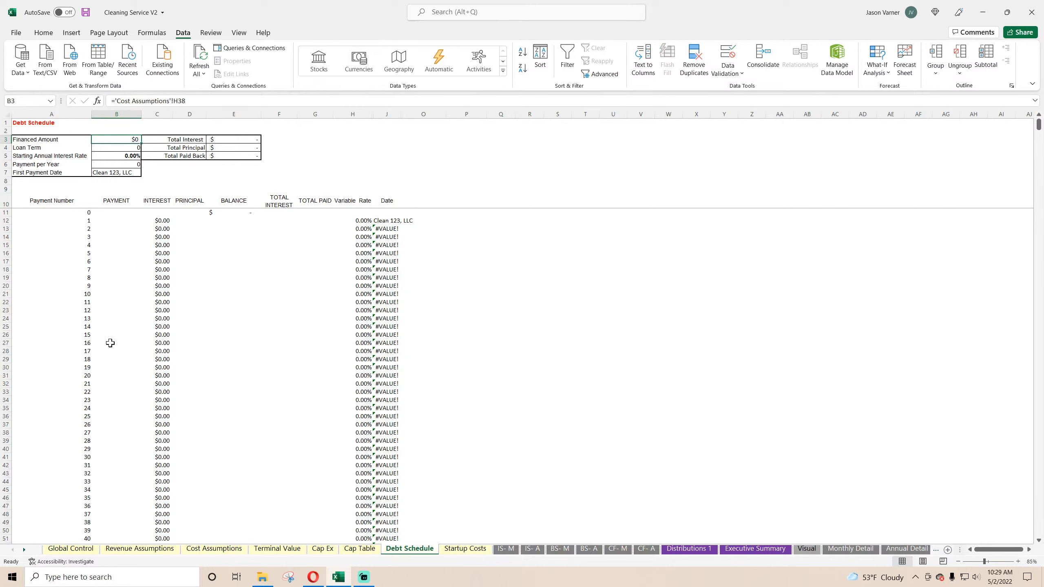
text(=)
click(71, 548)
click(181, 267)
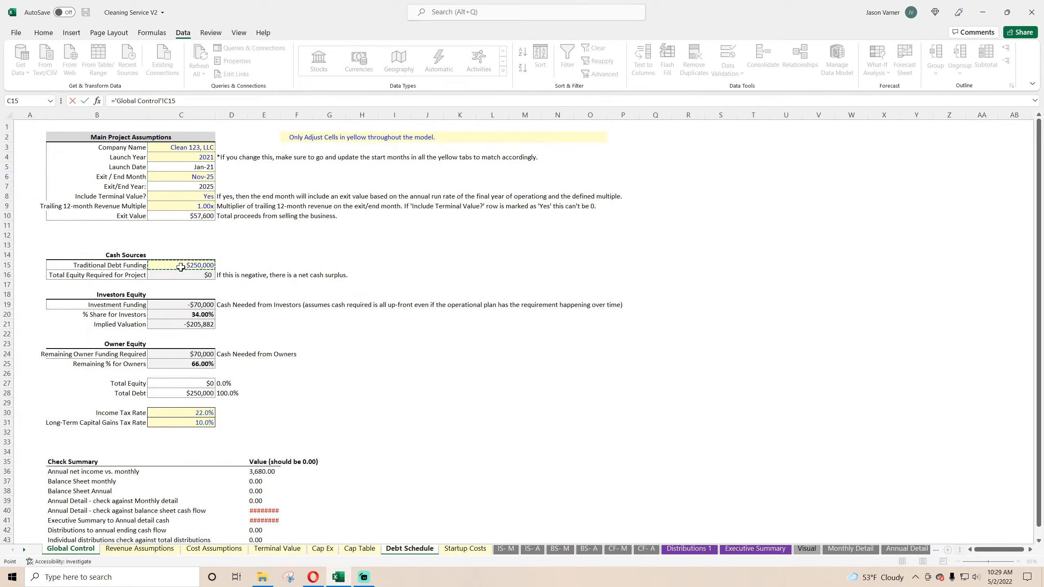
key(Return)
Step: Format Debt Schedule cells B4:B7 as inputs with yellow fill and blue font, and unbold the Starting Annual Interest Rate
drag(128, 148, 131, 173)
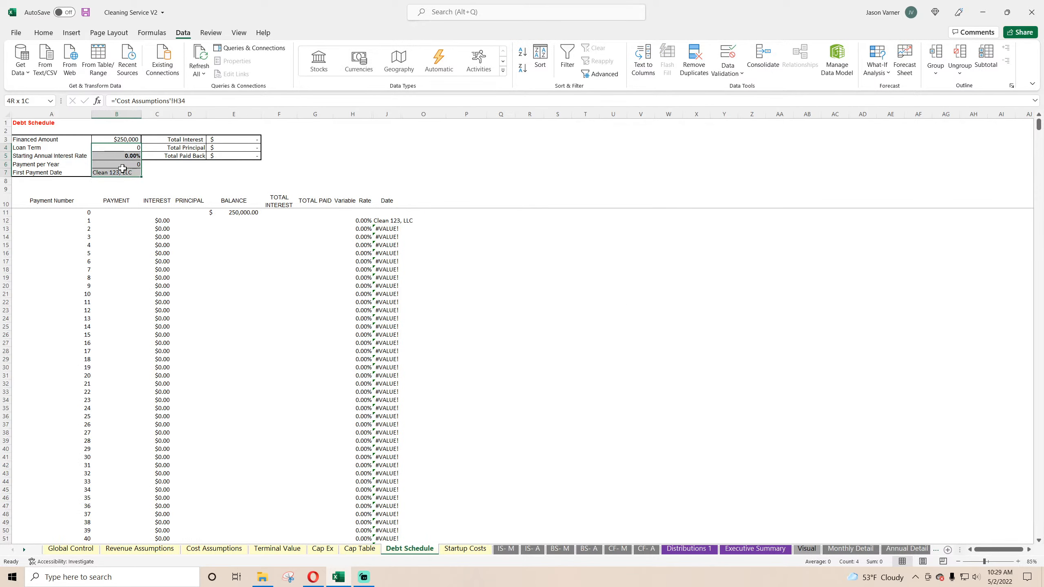
click(43, 33)
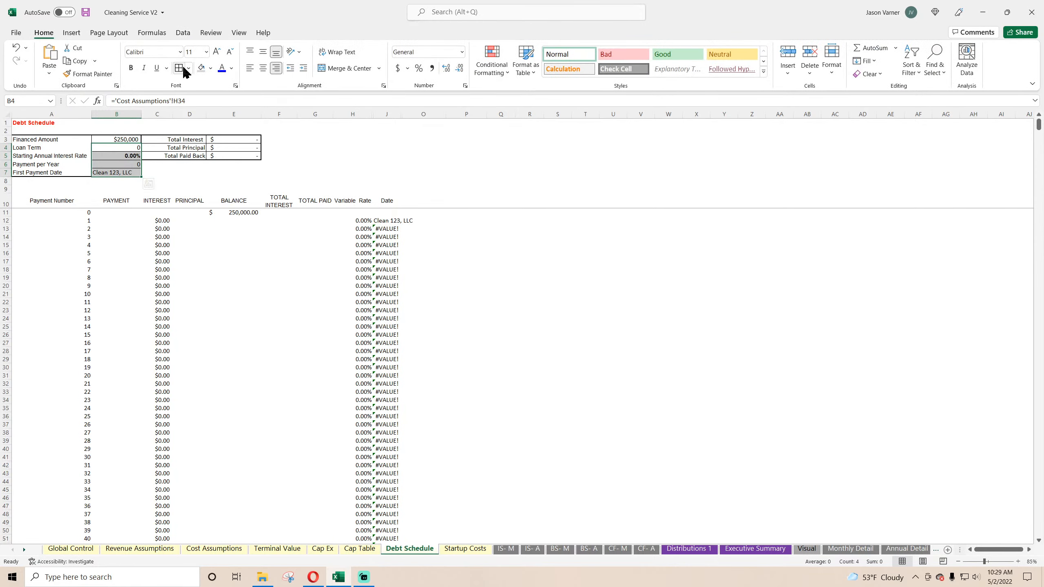
click(210, 69)
click(211, 189)
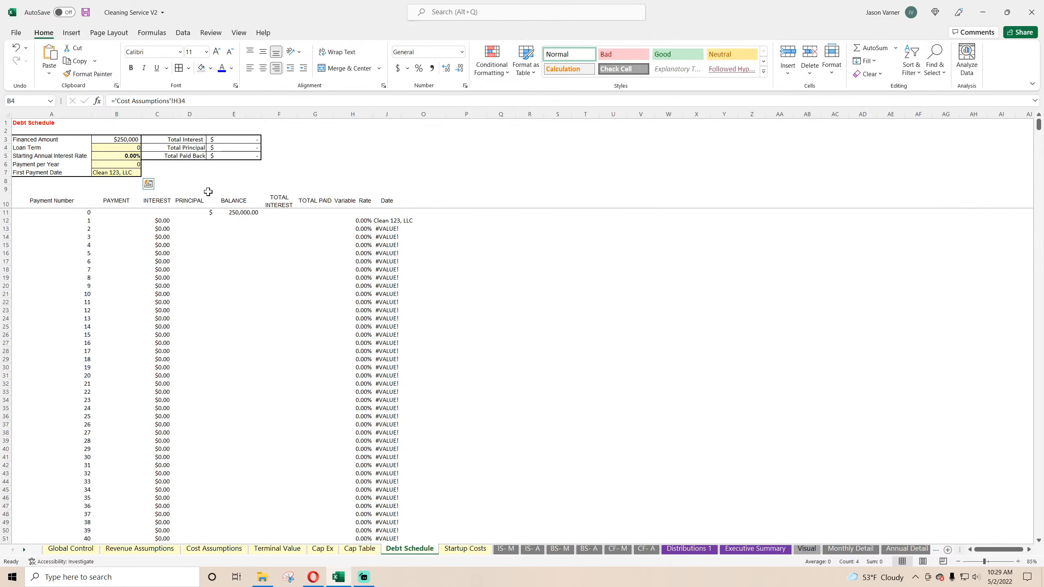
click(224, 68)
click(123, 156)
click(131, 68)
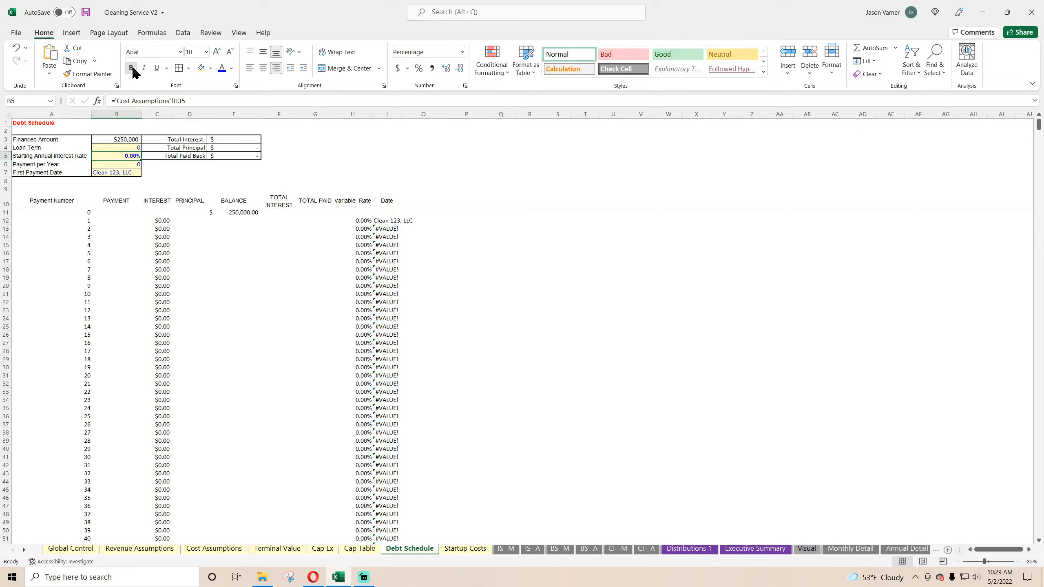
Step: Add list data validation to the Debt Schedule's First Payment Date cell B7, sourced from 'Validation 1'!$A$2:$A$61
click(119, 176)
click(183, 33)
click(733, 78)
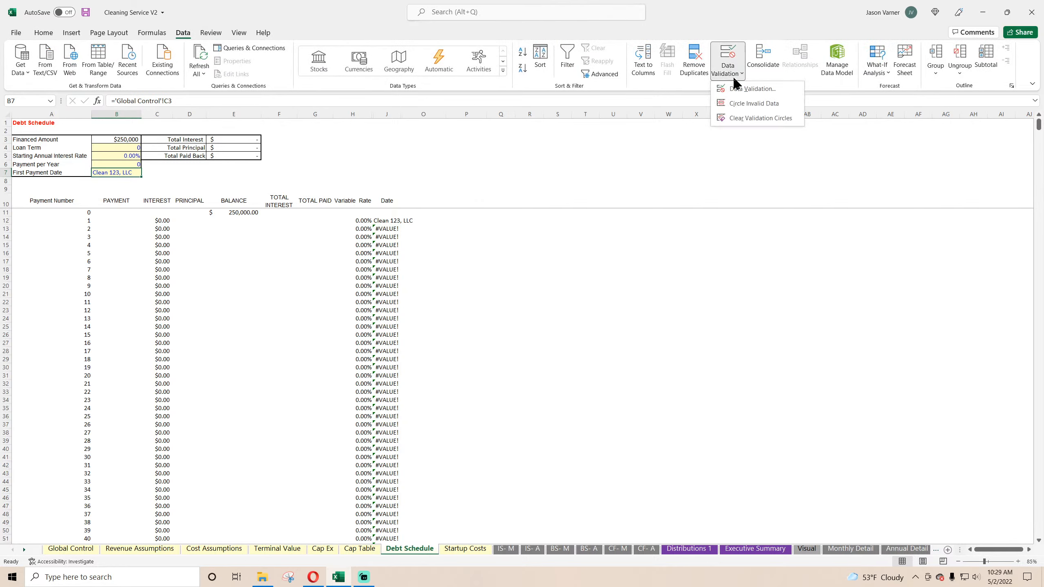
click(744, 89)
click(78, 412)
click(76, 445)
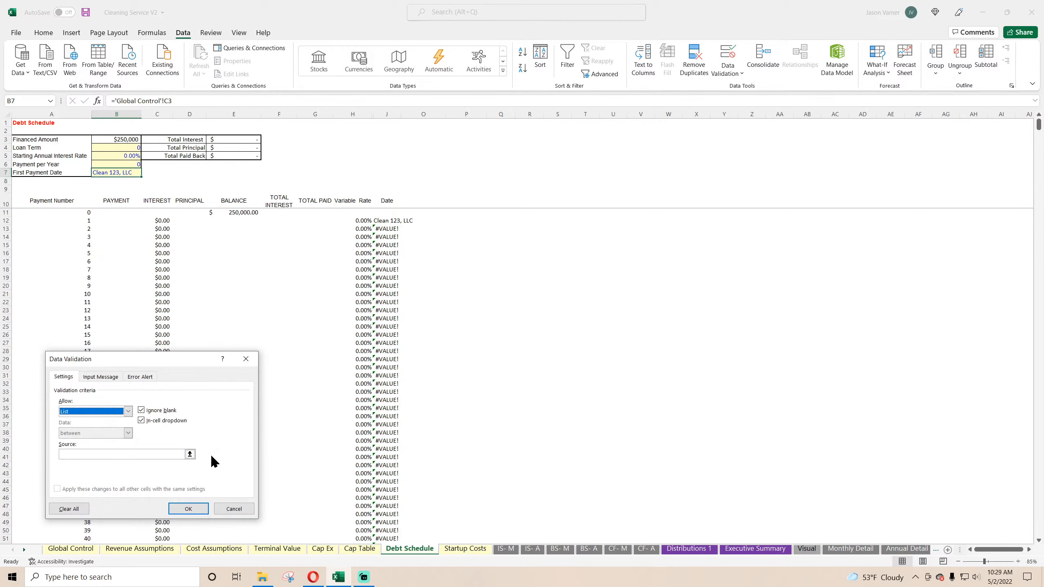
click(190, 454)
click(916, 554)
click(917, 553)
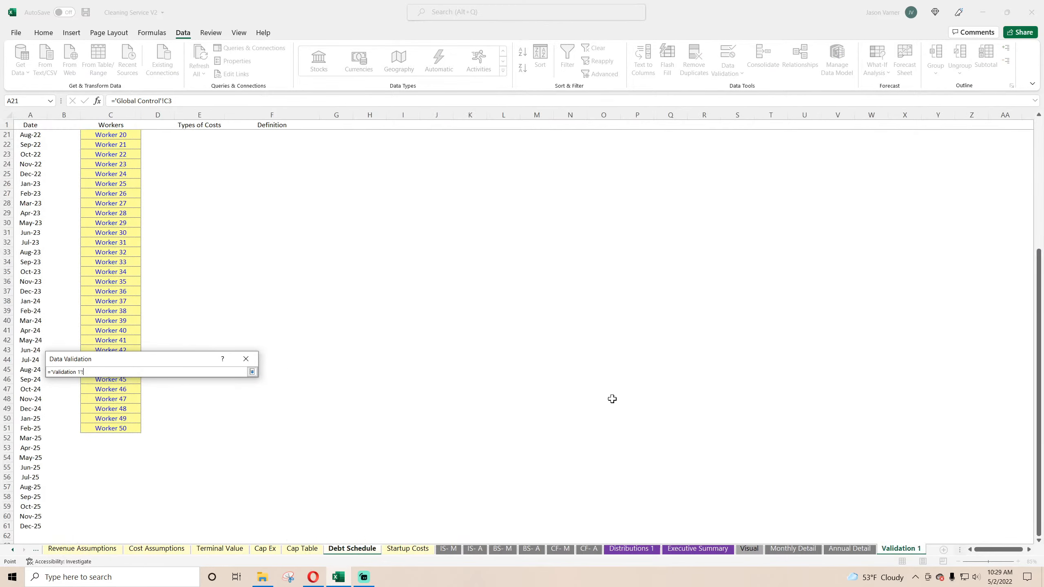
scroll(613, 399, up, 7)
drag(37, 136, 27, 539)
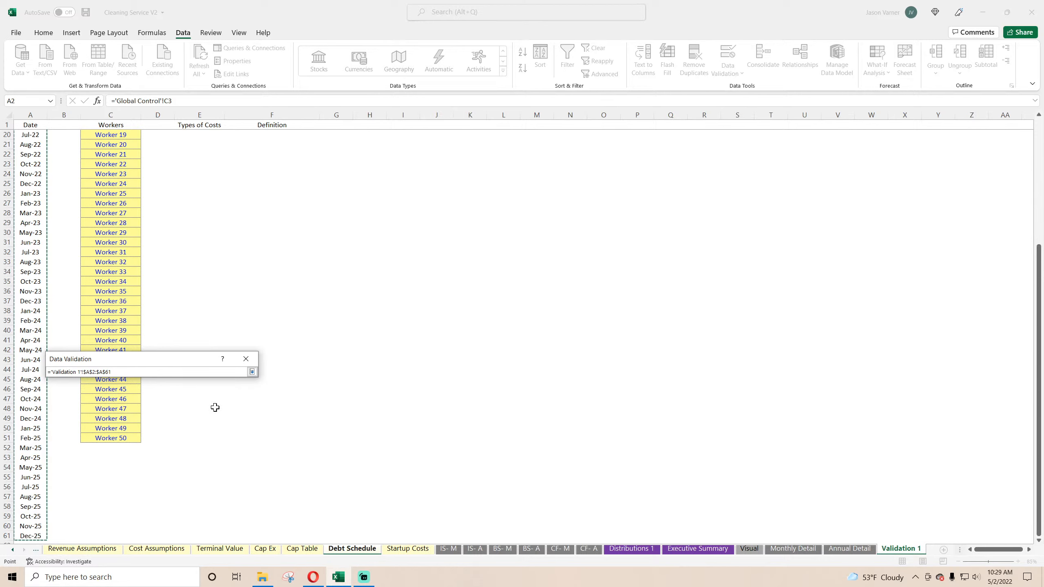
click(252, 372)
click(197, 508)
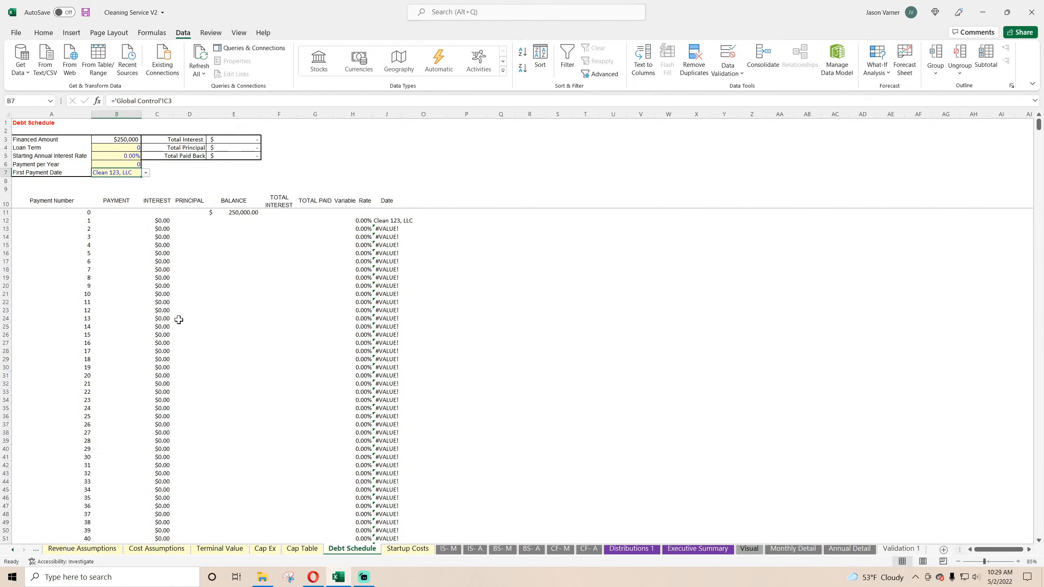
Step: Choose Jan-21 as the First Payment Date and format the cell with the Mar-12 date type
click(146, 174)
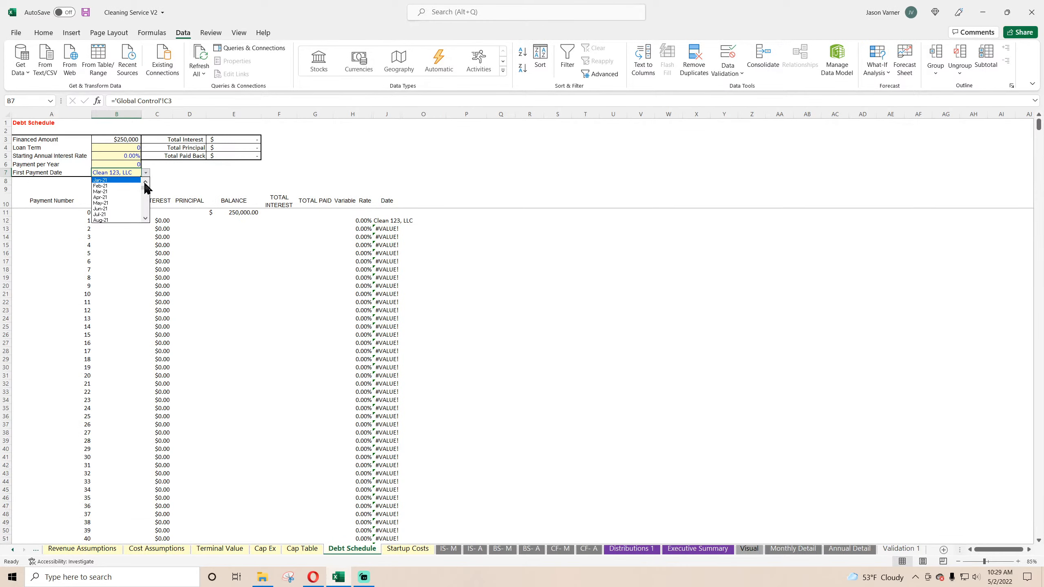
click(126, 181)
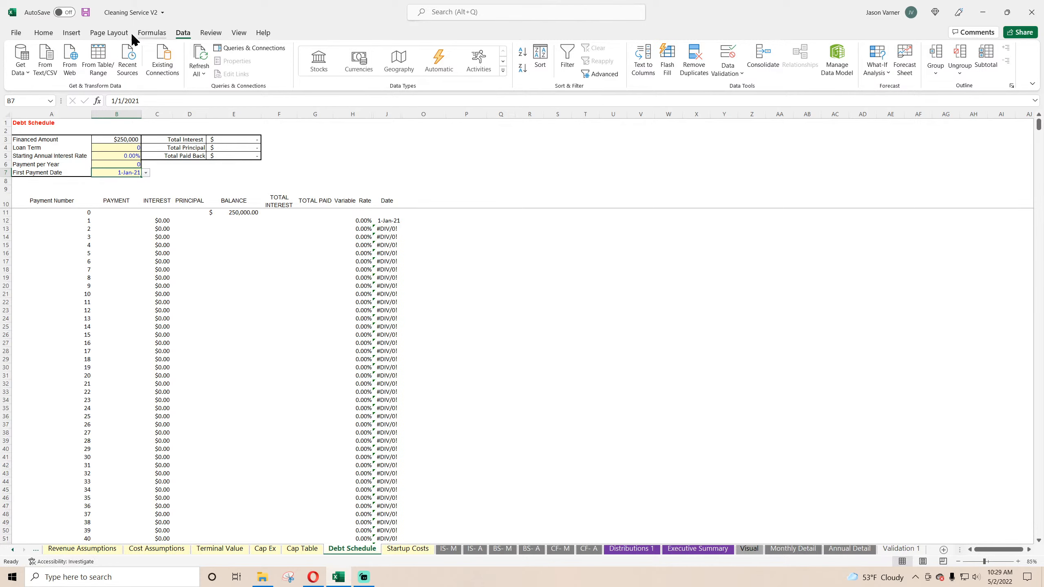
click(55, 34)
click(465, 85)
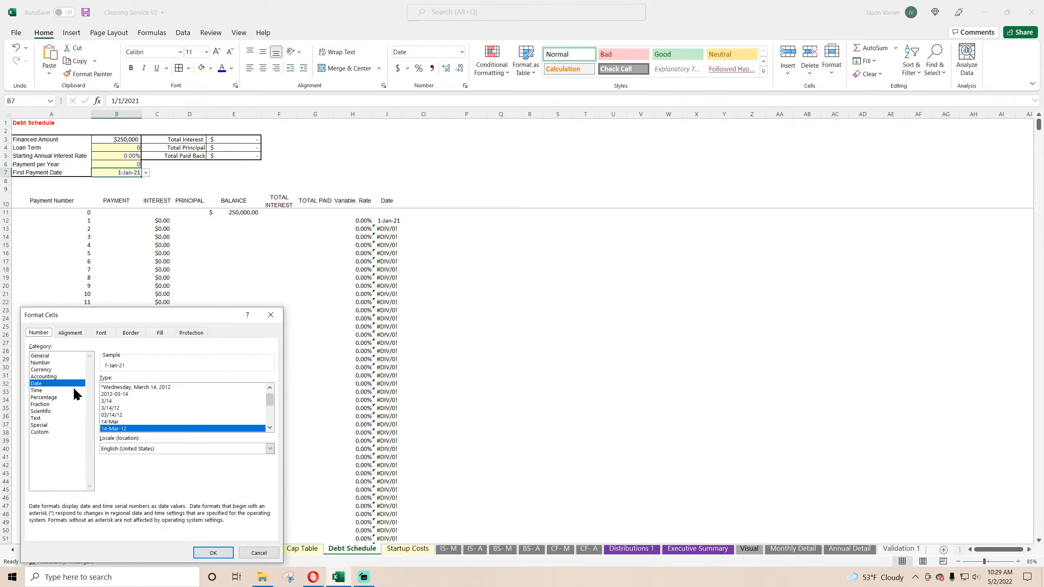
click(269, 428)
click(269, 428)
click(269, 428)
click(135, 429)
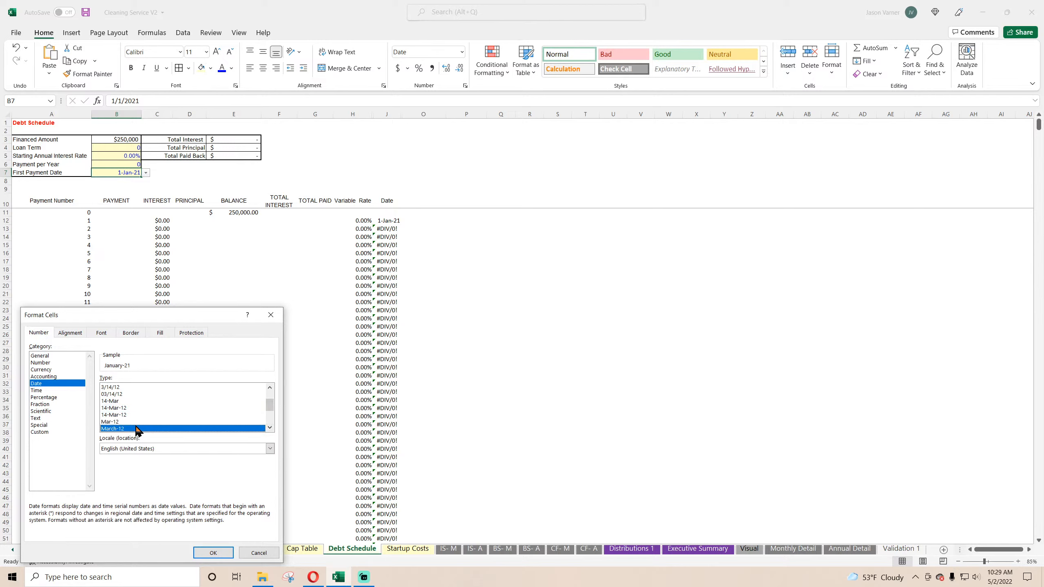
click(134, 423)
click(213, 552)
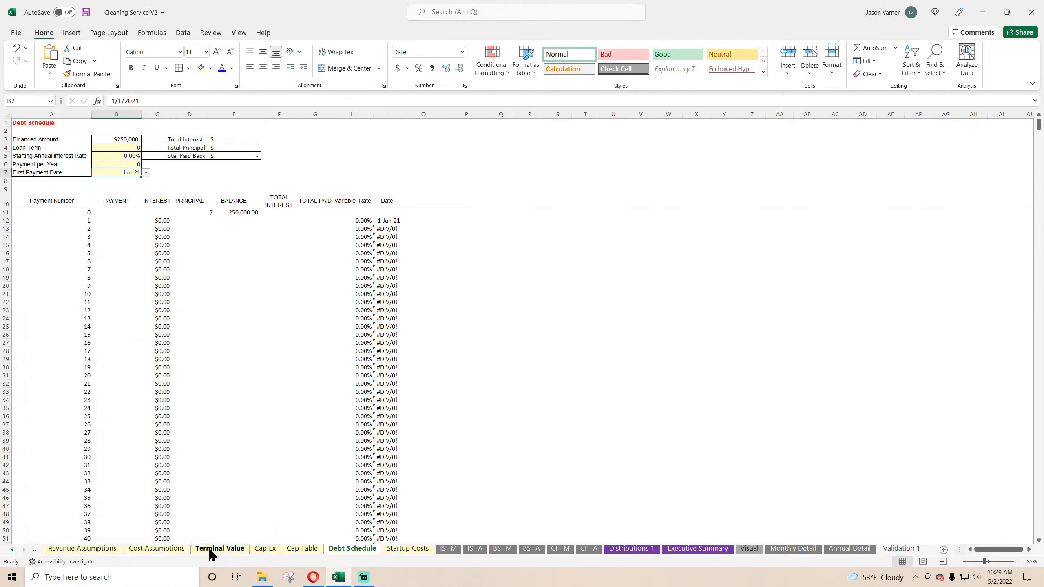
Step: Set the Loan Term to 20, Starting Annual Interest Rate to 5.00% and Payment per Year to 12, and save the workbook
click(130, 149)
click(135, 163)
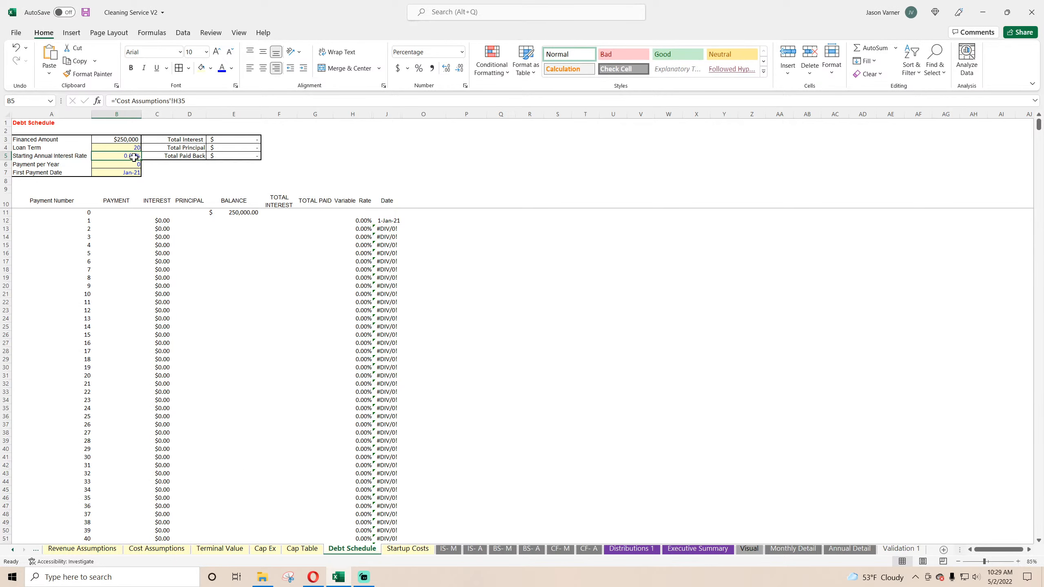
text(12)
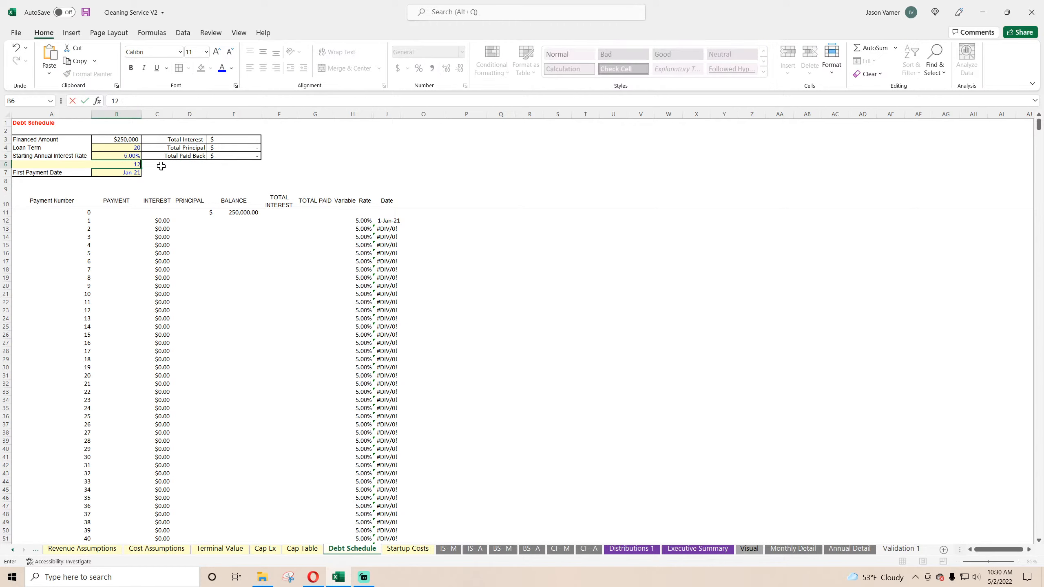
key(Return)
click(390, 228)
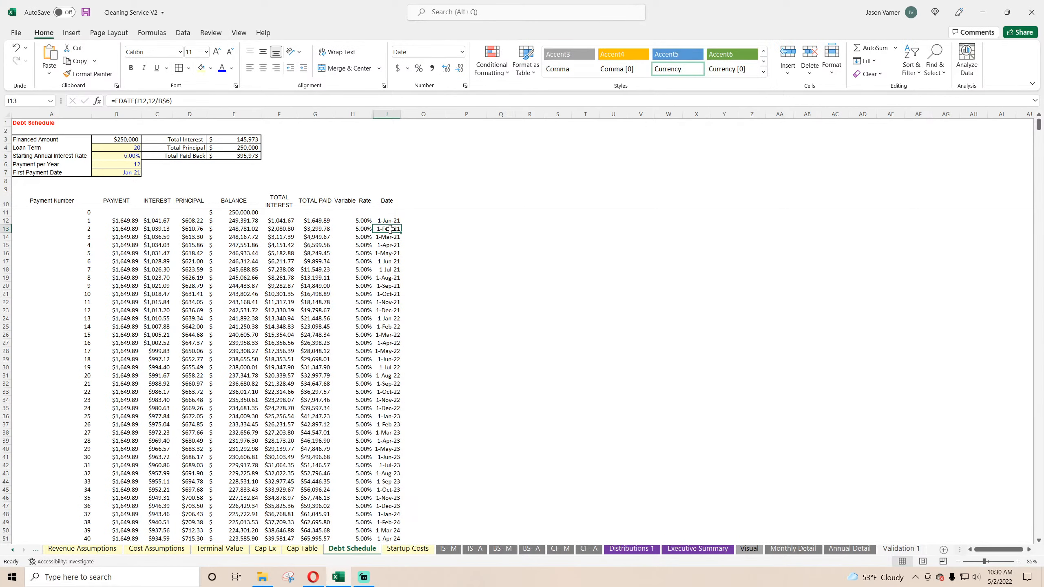
click(385, 244)
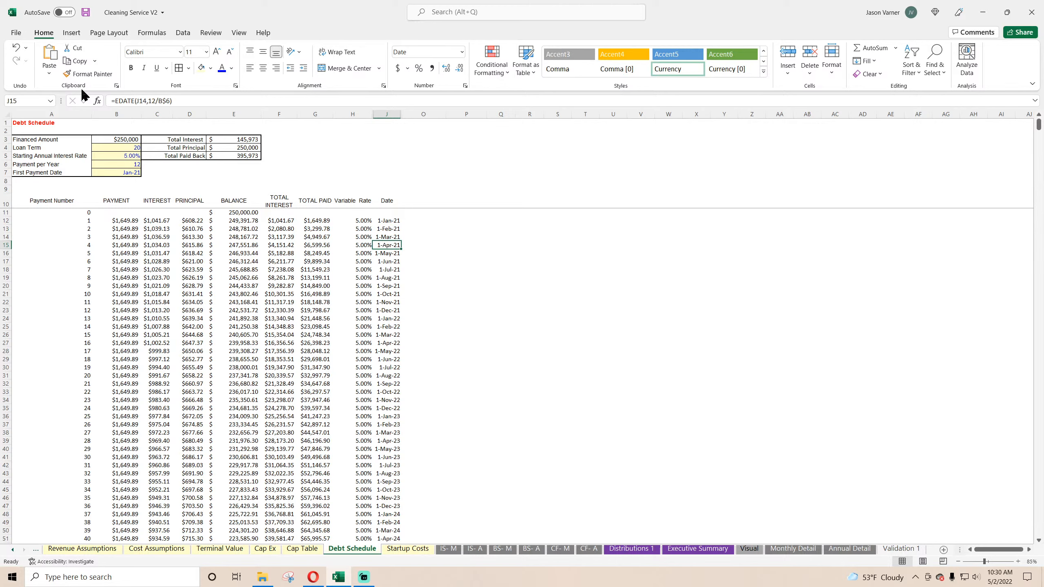
click(85, 12)
Step: Review the Principal, Interest, Debt Balance, Cash Flow After Debt Service and Exit Proceeds rows on the Monthly Detail sheet
click(786, 550)
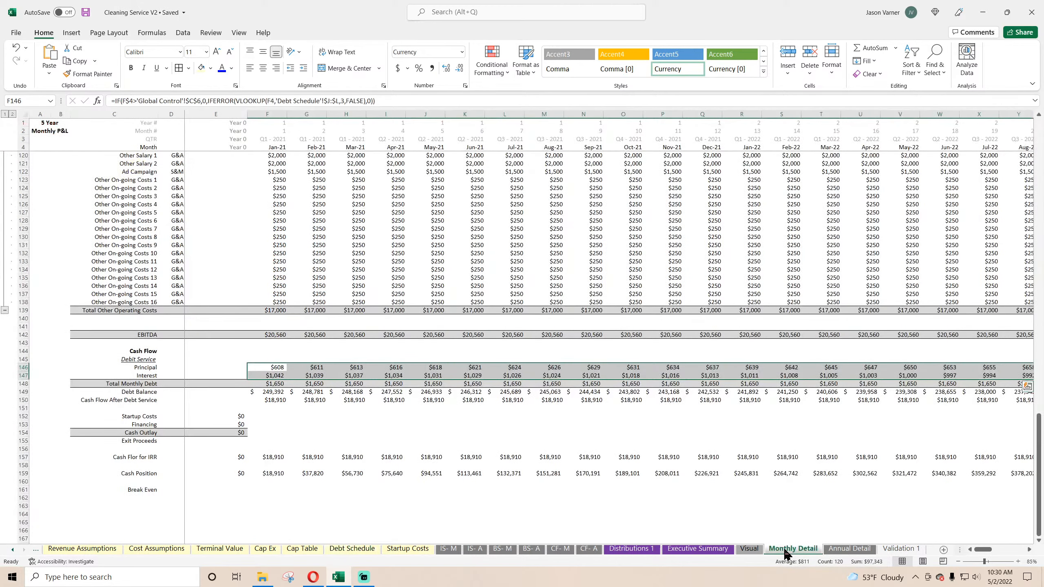
mouse_move(983, 549)
mouse_down()
mouse_move(1015, 549)
mouse_move(983, 549)
mouse_up()
click(966, 369)
click(966, 375)
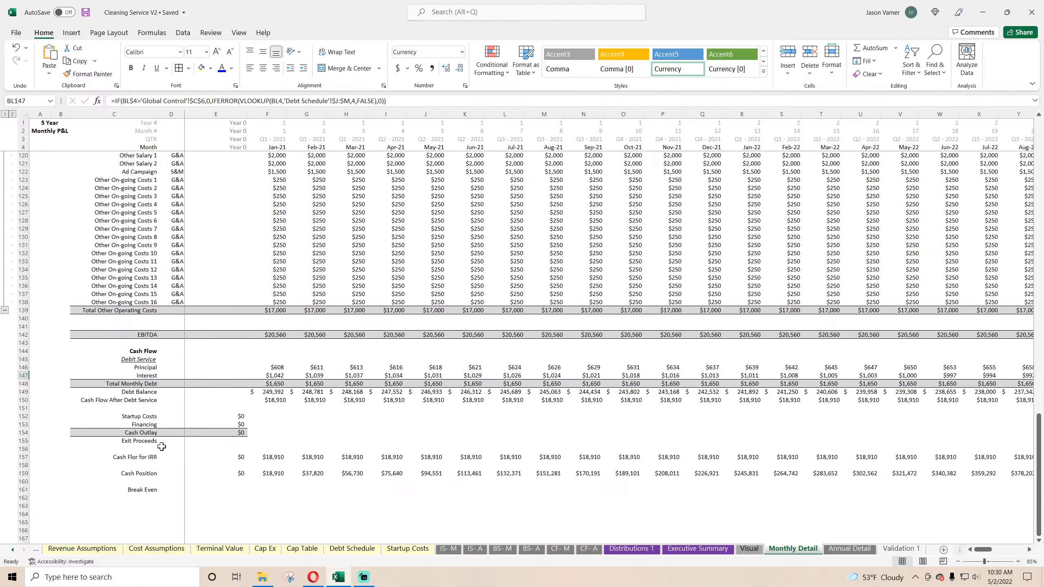
click(137, 442)
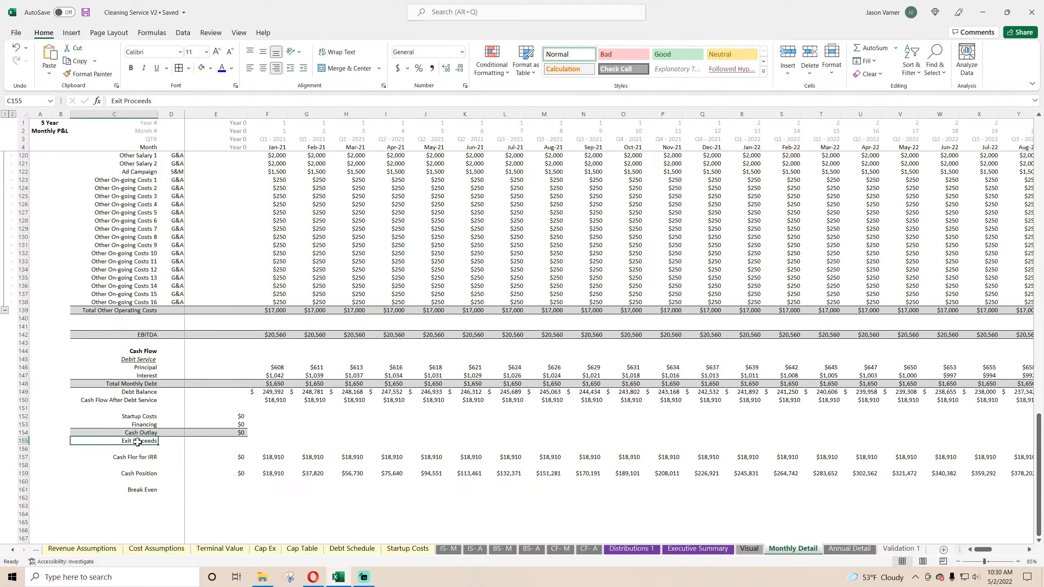
click(137, 401)
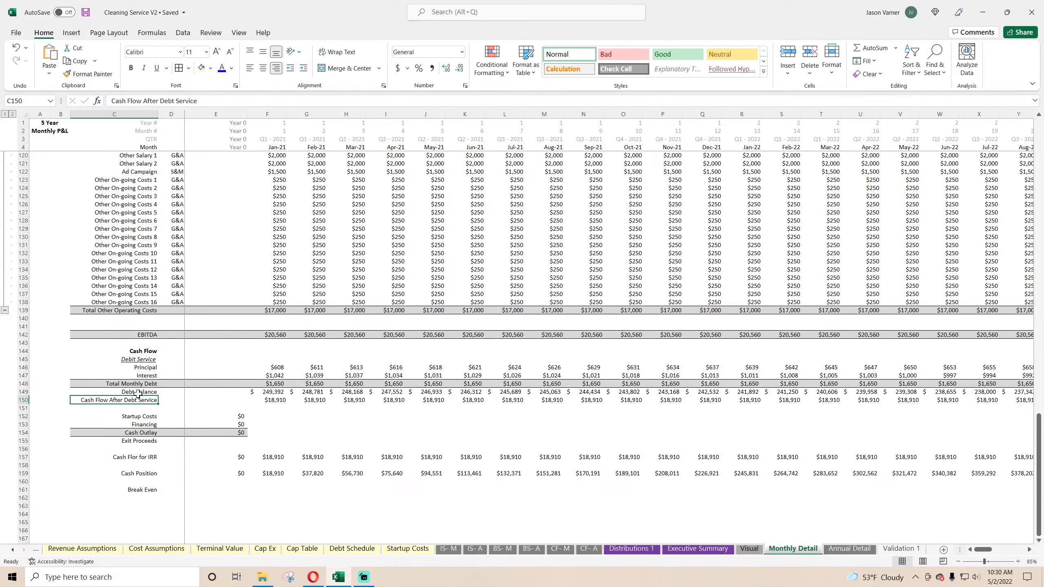
click(138, 394)
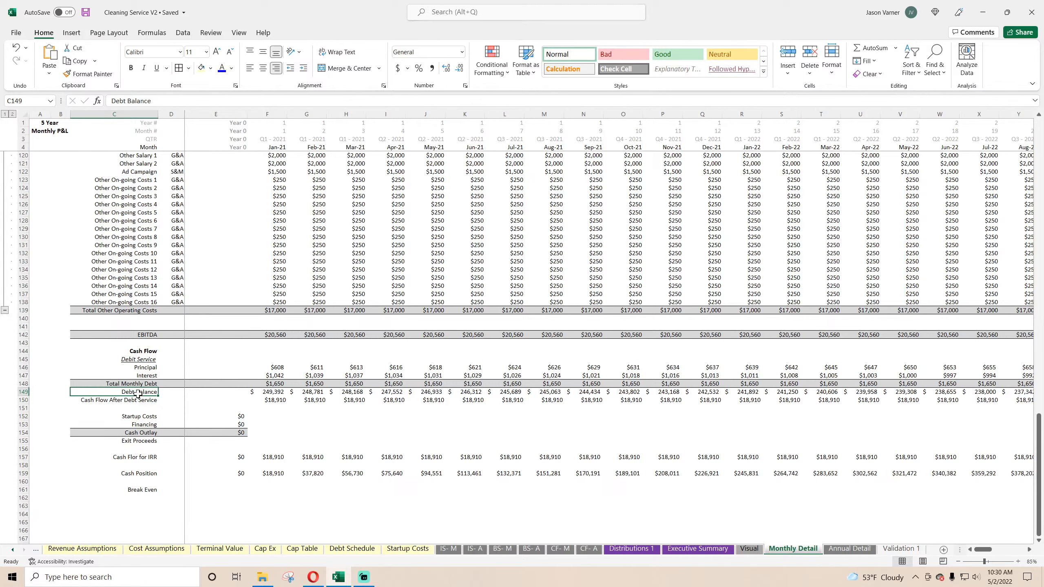
scroll(182, 393, up, 20)
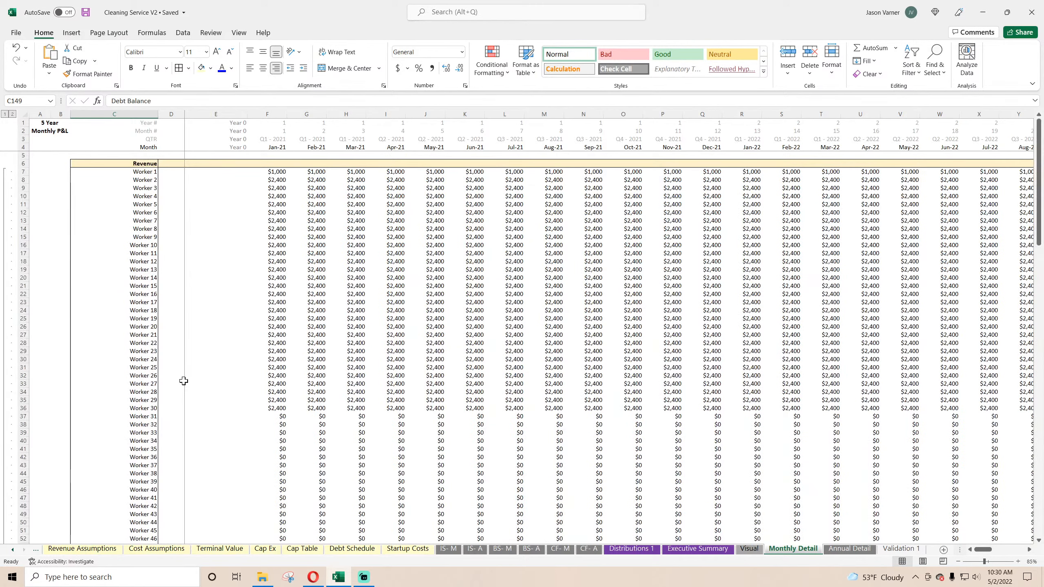
Step: Link the Annual Detail sheet's first year header, F4, to the FY 2021 cell C2 on the Executive Summary sheet
click(849, 549)
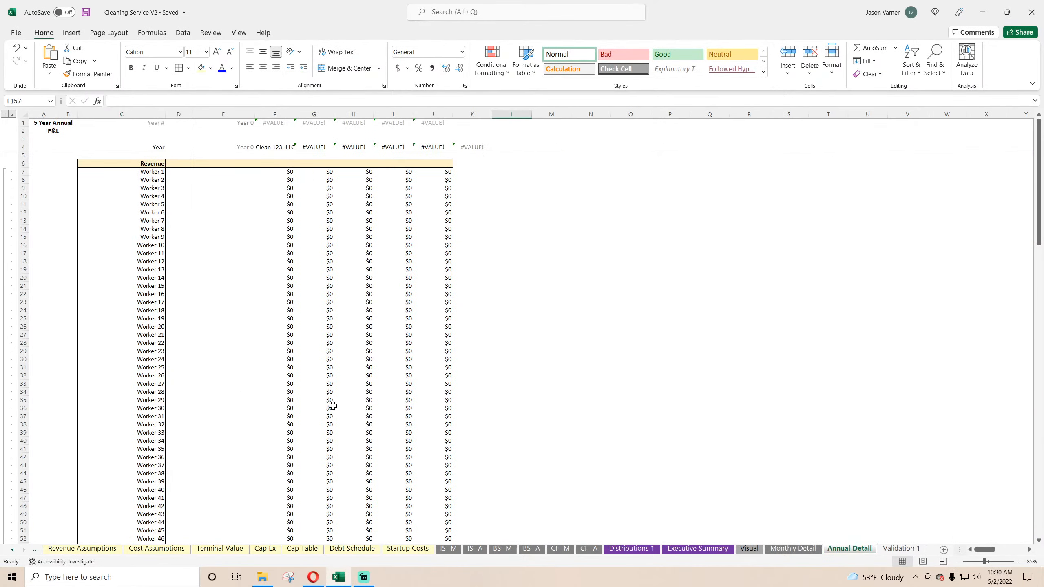
click(270, 144)
text(=)
click(697, 549)
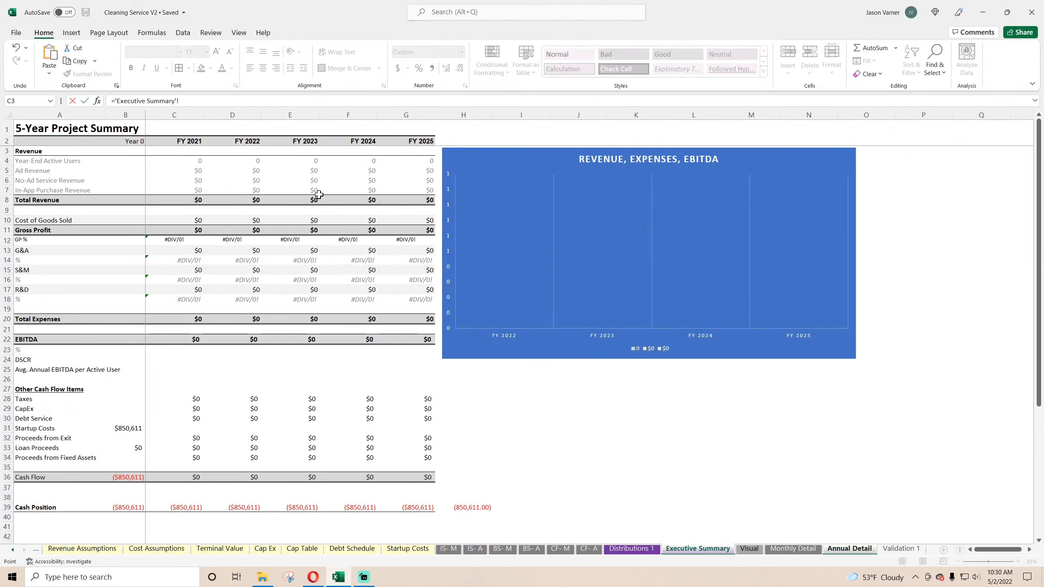
click(197, 143)
key(Return)
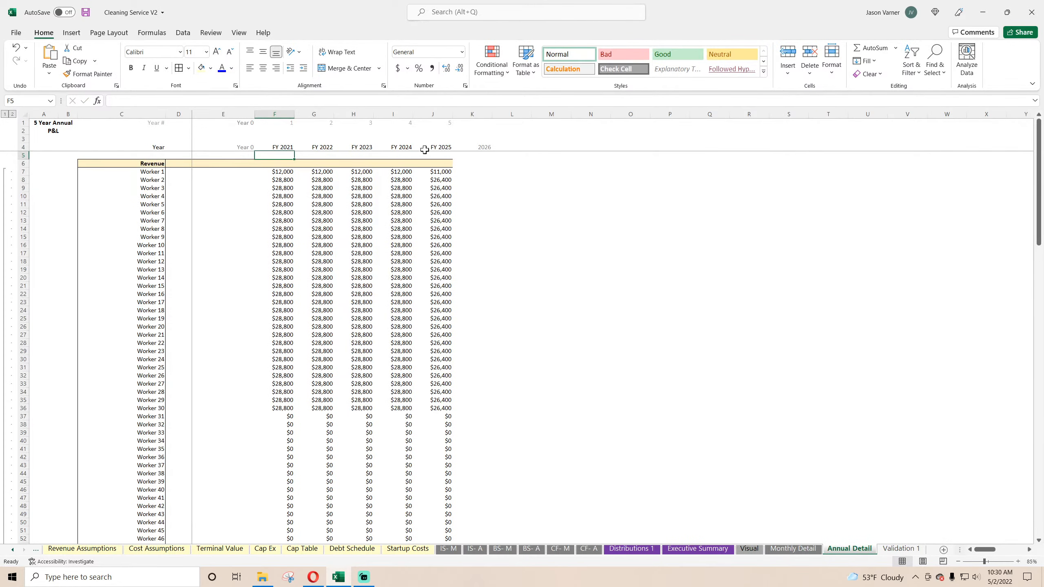
Step: Inspect the Annual Detail SUMIFS formulas for worker revenue and review the annual figures down to the Cash Position row
click(329, 189)
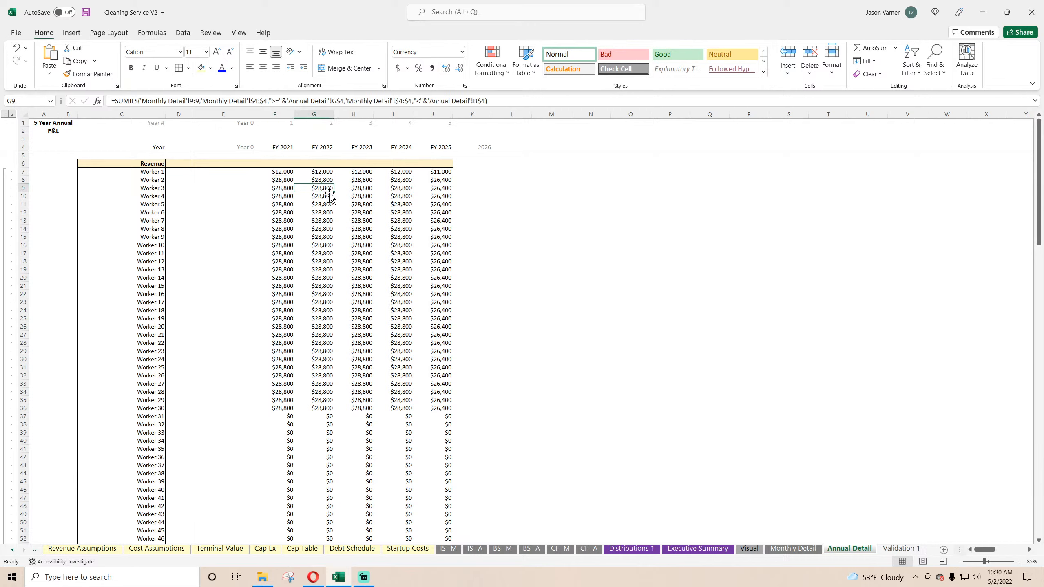
double_click(417, 174)
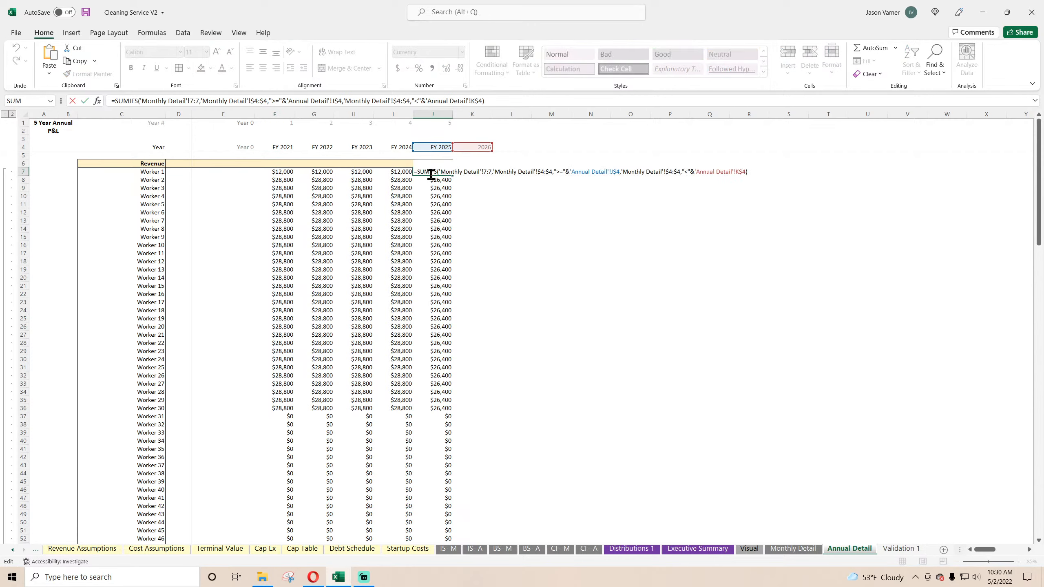
key(Return)
right_click(472, 114)
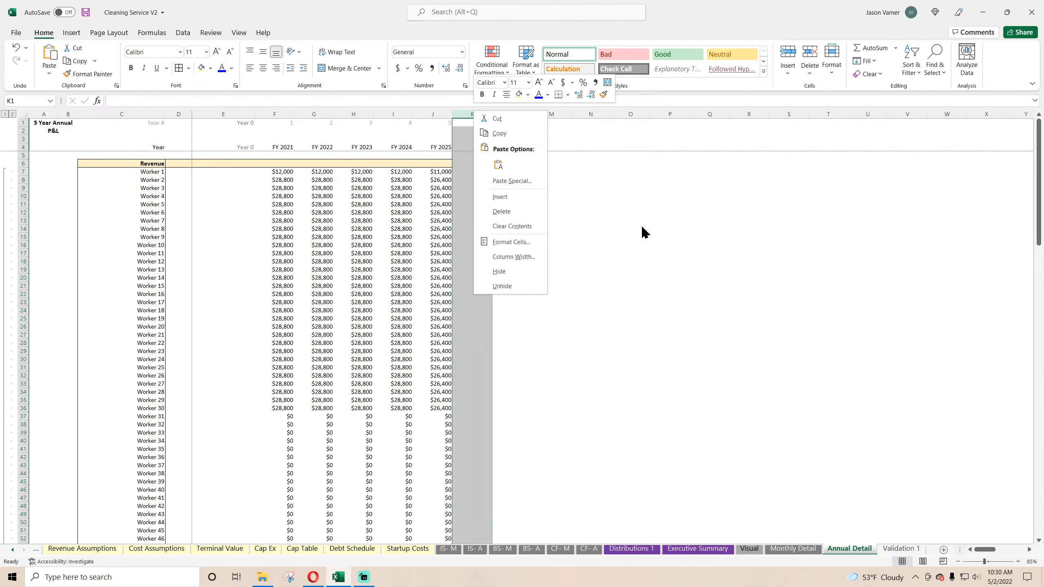
click(607, 279)
scroll(457, 300, down, 20)
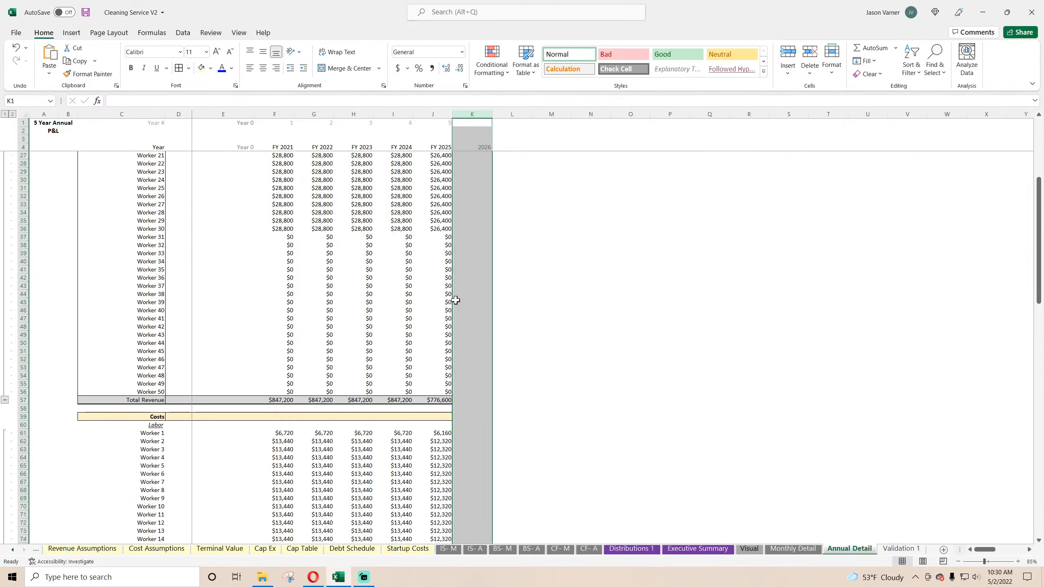
scroll(465, 307, down, 11)
click(591, 344)
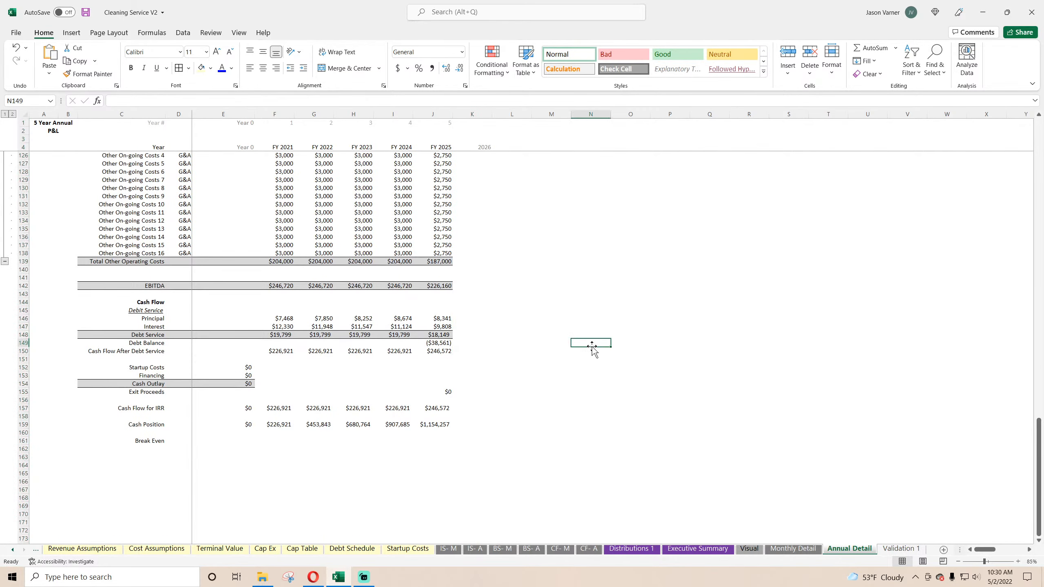
click(472, 424)
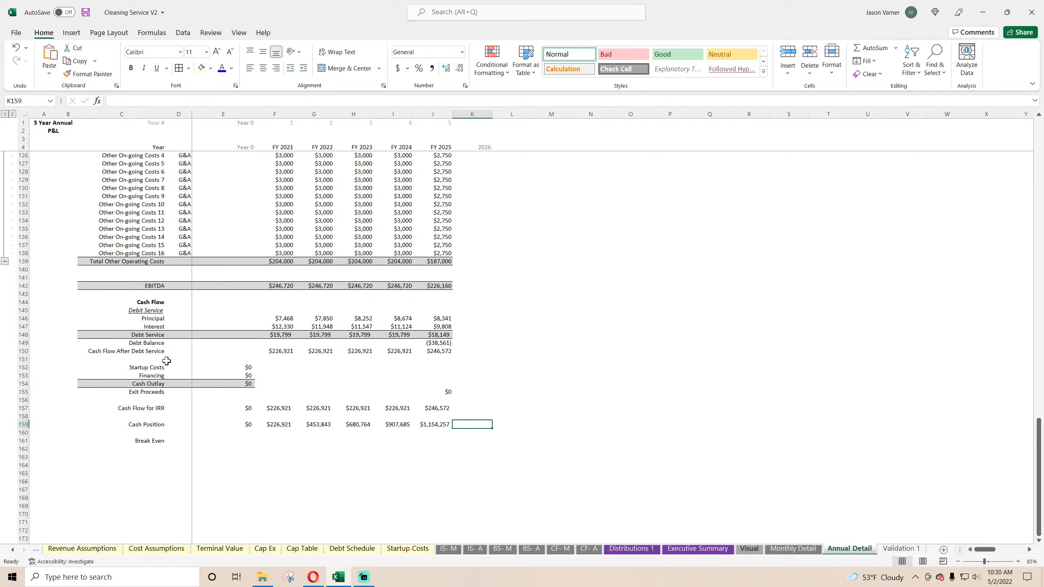
Step: In Annual Detail K150, subtract Monthly Detail's Dec-25 Cash Flow After Debt Service, BM150, from the FY 2025 value in J150
click(475, 352)
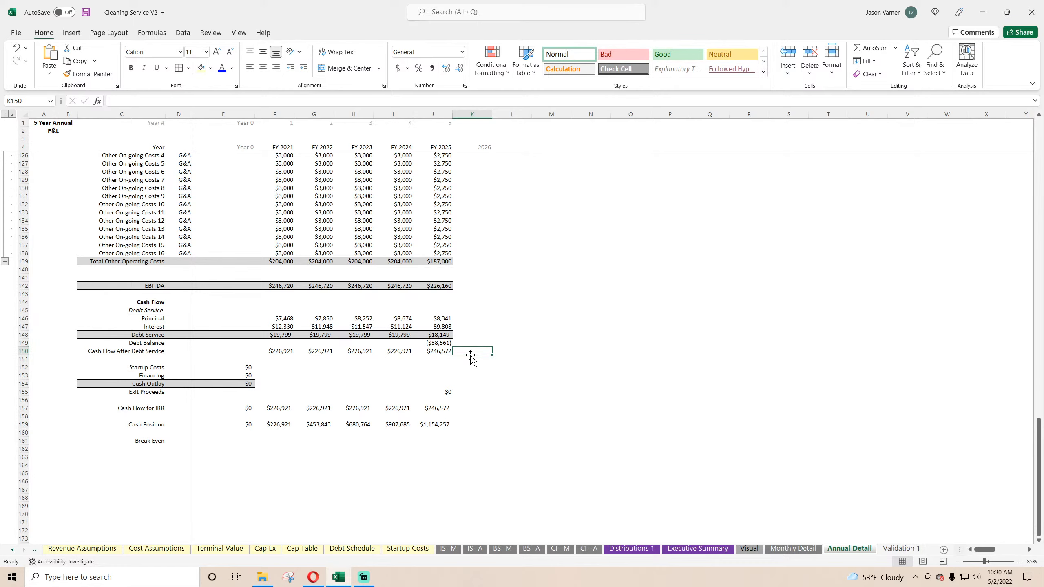
text(=)
click(435, 351)
text(-)
click(805, 550)
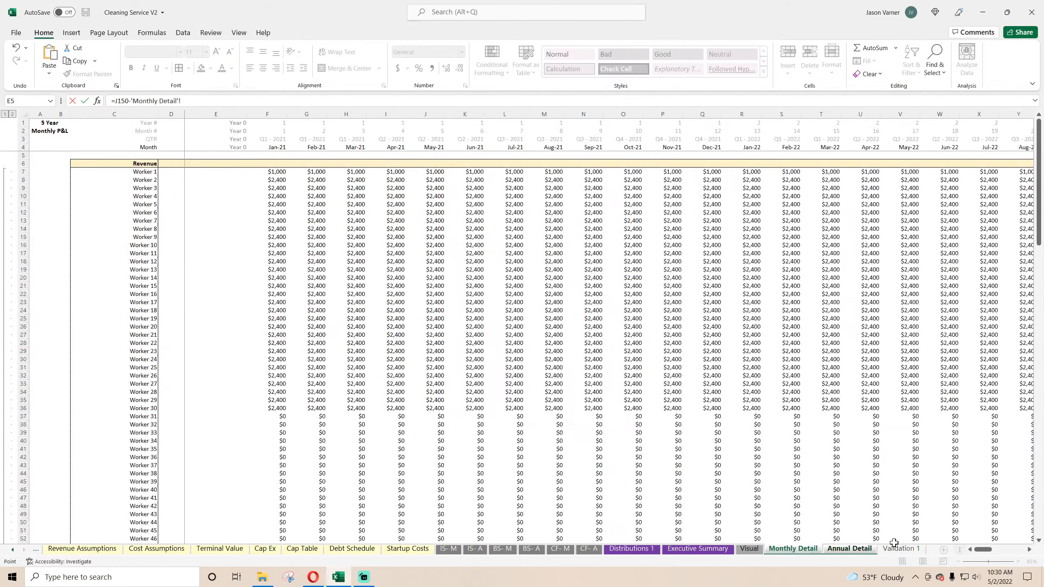
drag(982, 549, 1015, 549)
scroll(973, 474, down, 20)
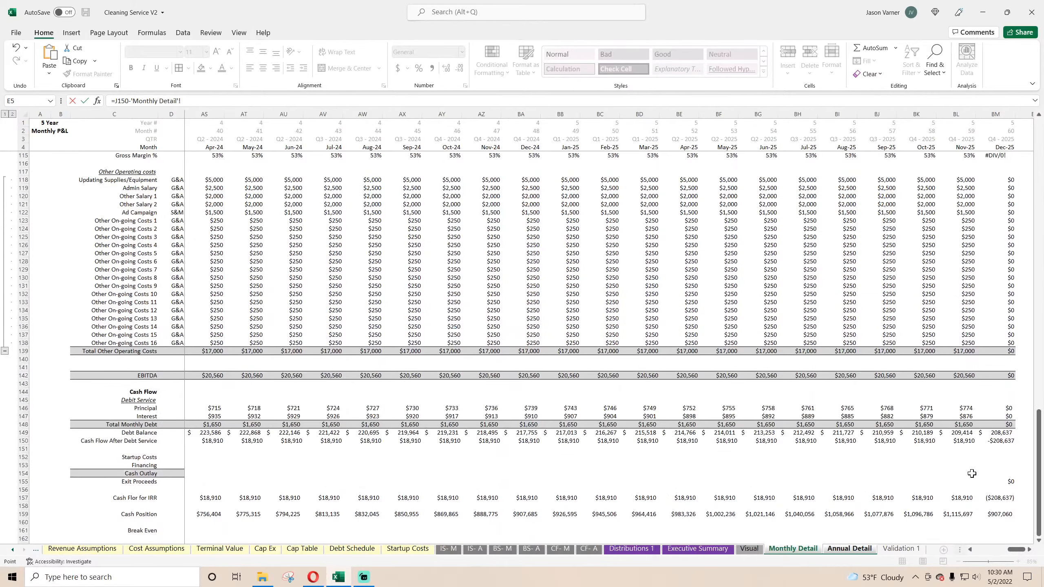
scroll(972, 474, down, 4)
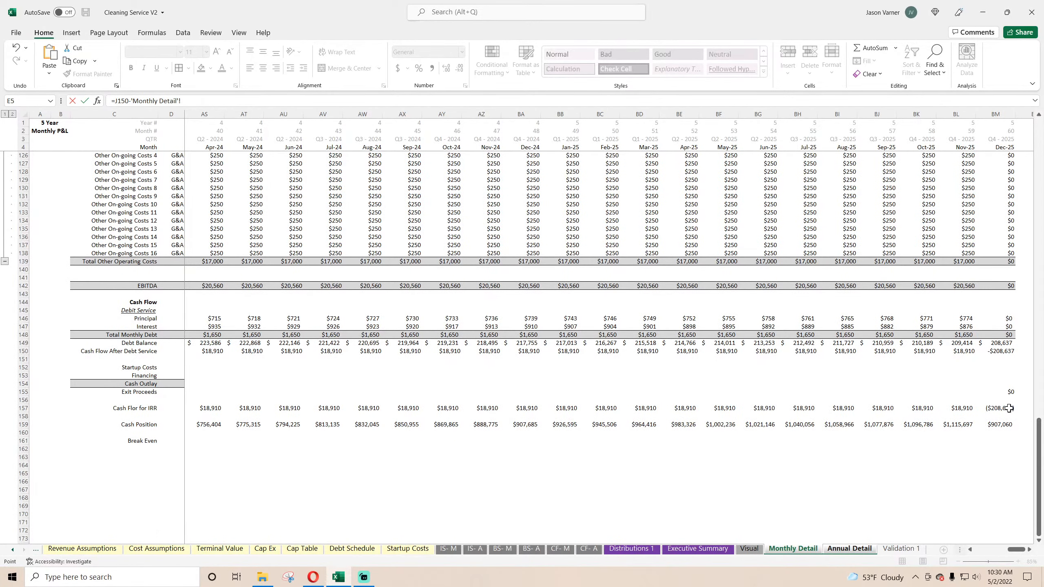
click(1000, 352)
key(Return)
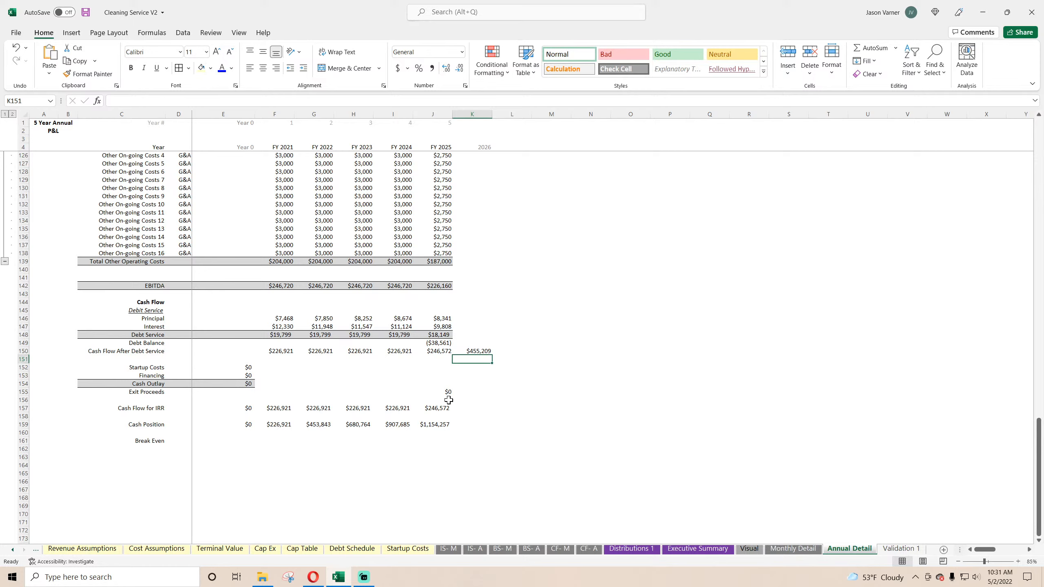
Step: Check the Dec-25 Cash Flow After Debt Service and Cash Position formulas on Monthly Detail, then return to Annual Detail
click(792, 548)
click(1001, 352)
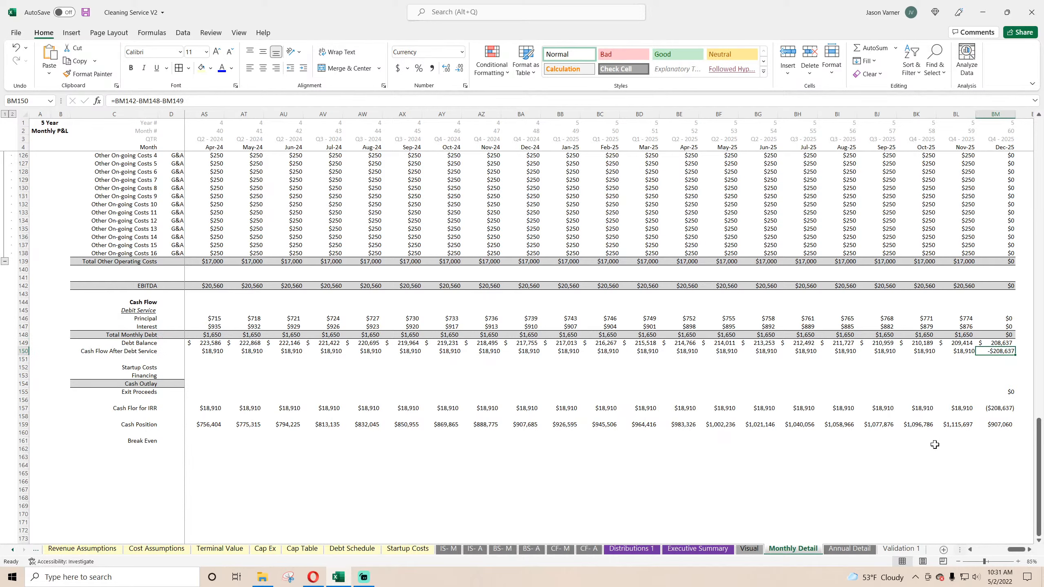
click(992, 426)
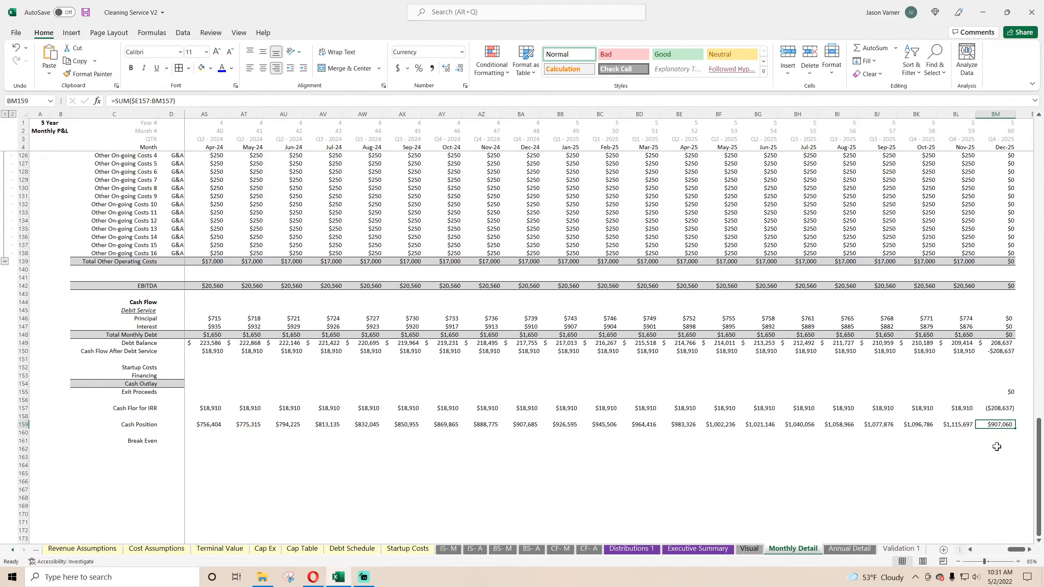
click(849, 549)
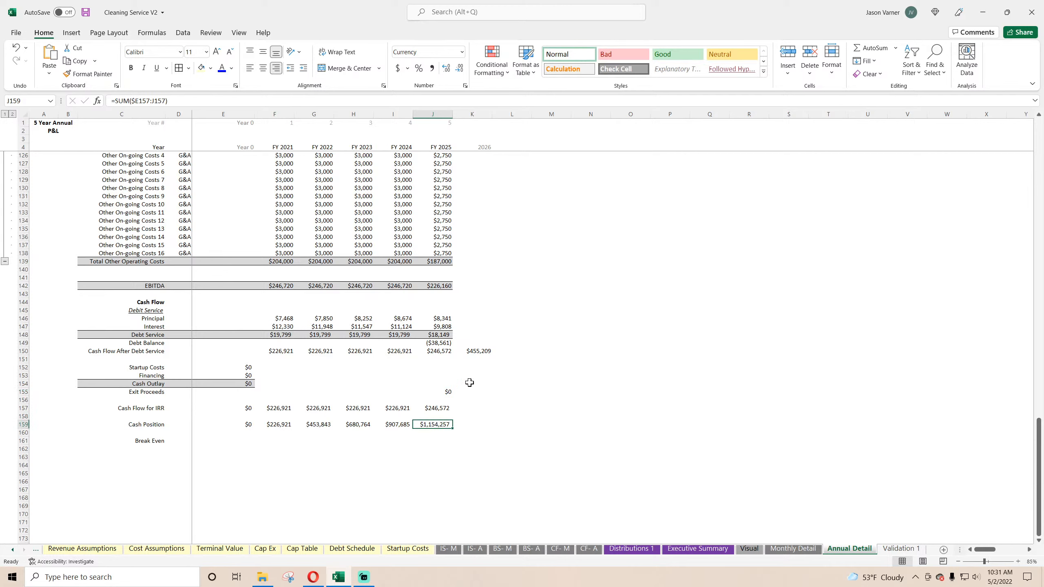
Step: Clear the check in Annual Detail K150 and, in K159, subtract Monthly Detail's Dec-25 Cash Position, BM159, from the FY 2025 value in J159
double_click(480, 350)
key(Return)
click(473, 425)
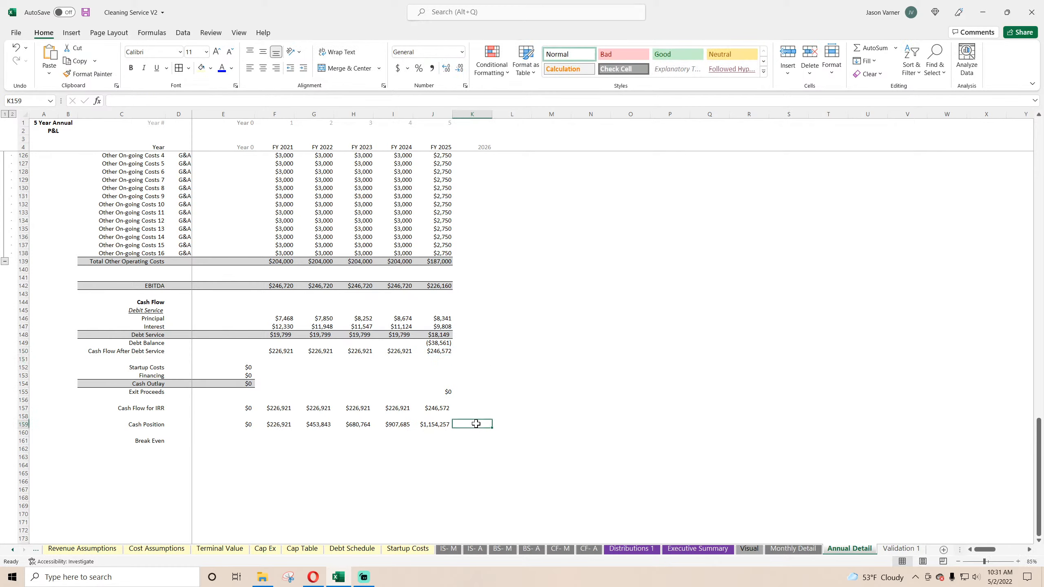
text(=)
key(Left)
text(-)
click(820, 550)
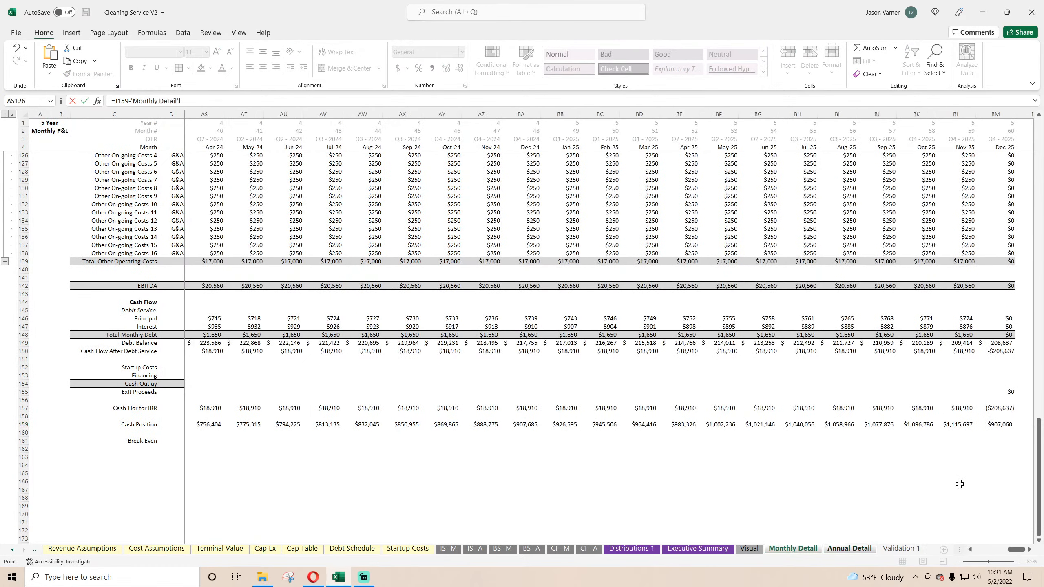
click(996, 423)
key(Return)
click(480, 424)
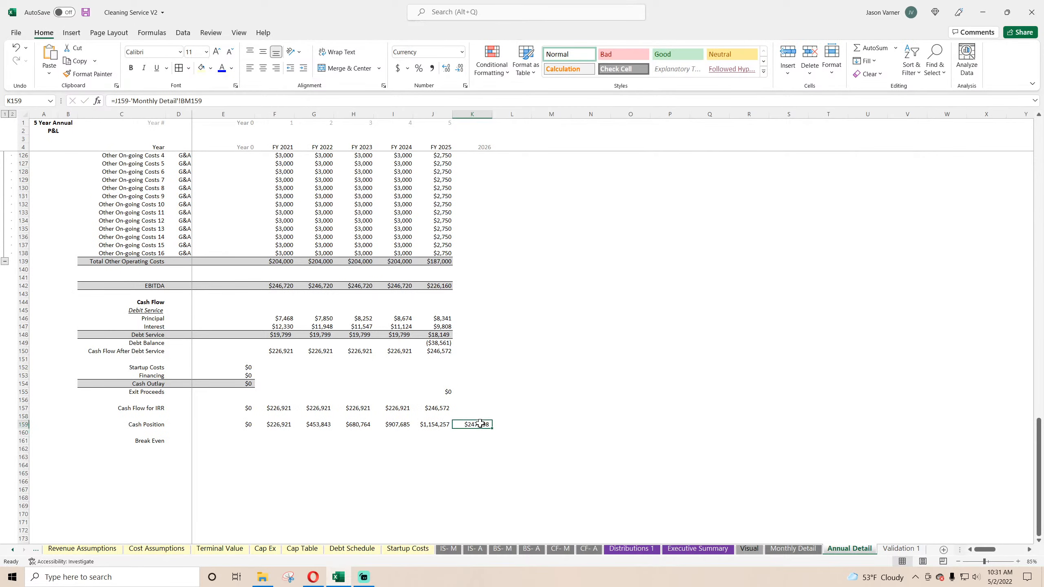
Step: Compare Annual Detail's FY 2025 Debt Balance and Cash Flow After Debt Service formulas with Monthly Detail's Dec-25 Cash Flow After Debt Service formula in BM150
drag(436, 343, 435, 348)
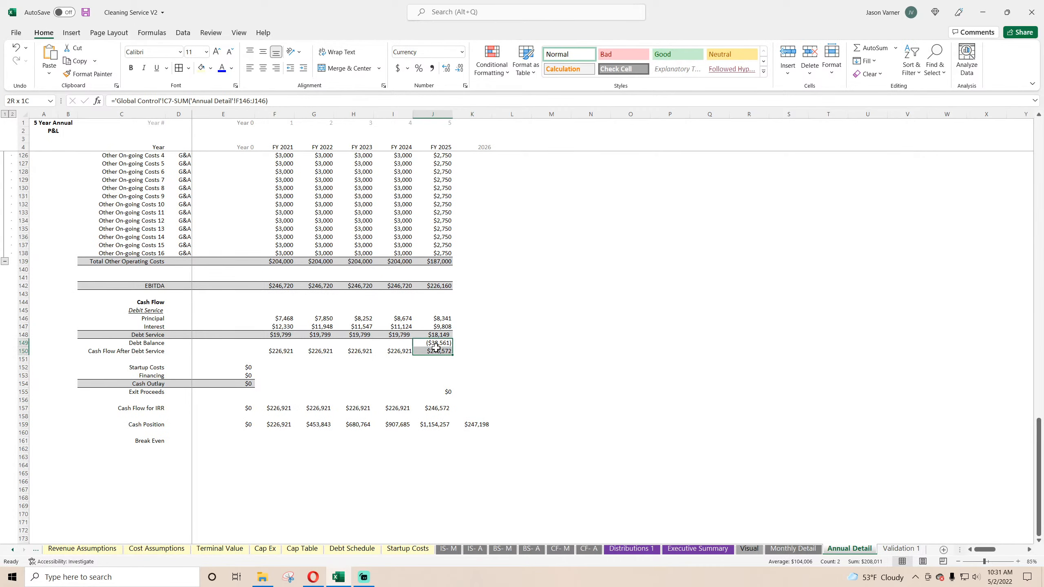
click(436, 351)
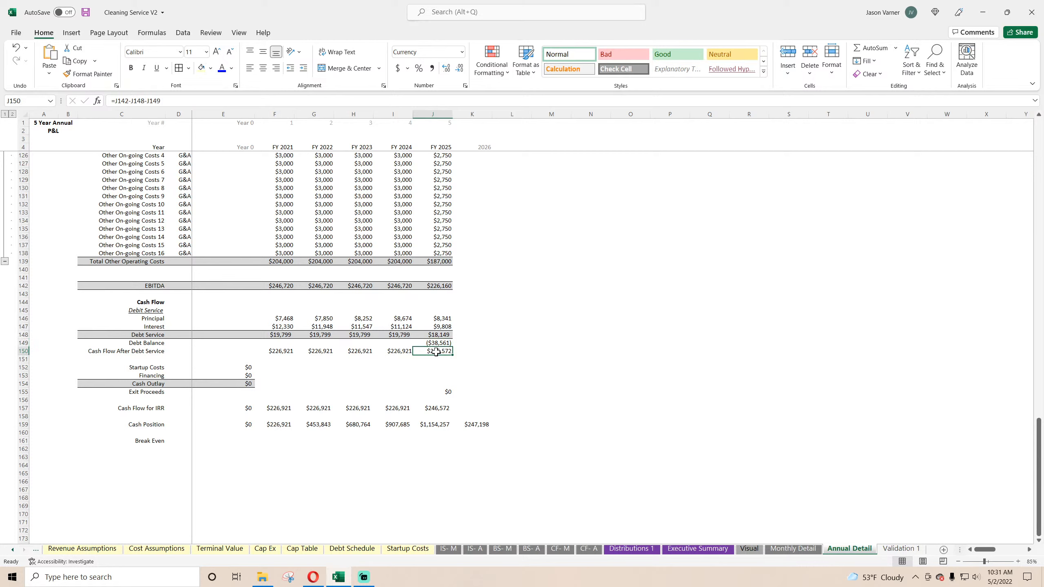
click(794, 549)
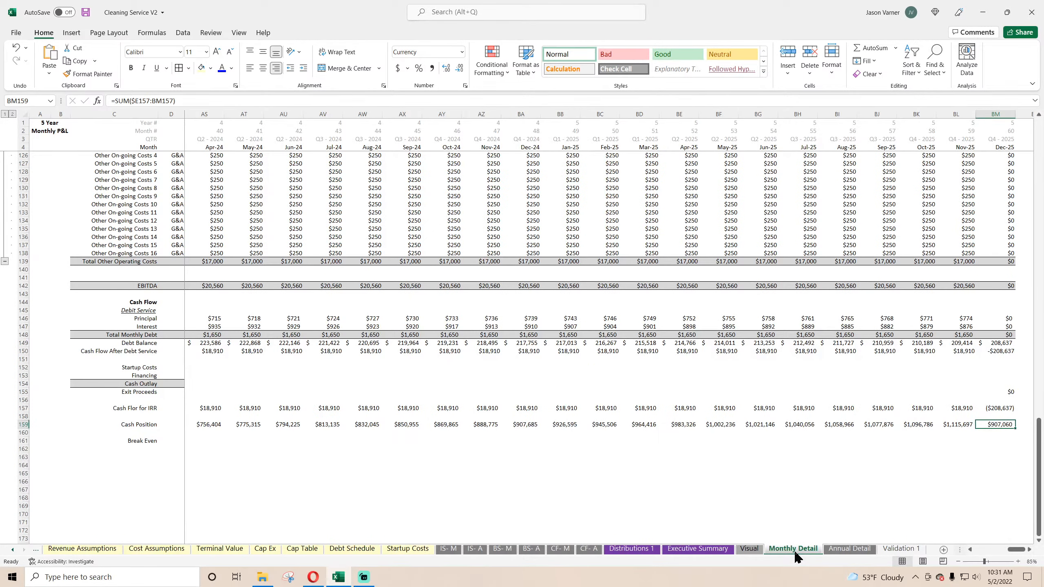
click(999, 351)
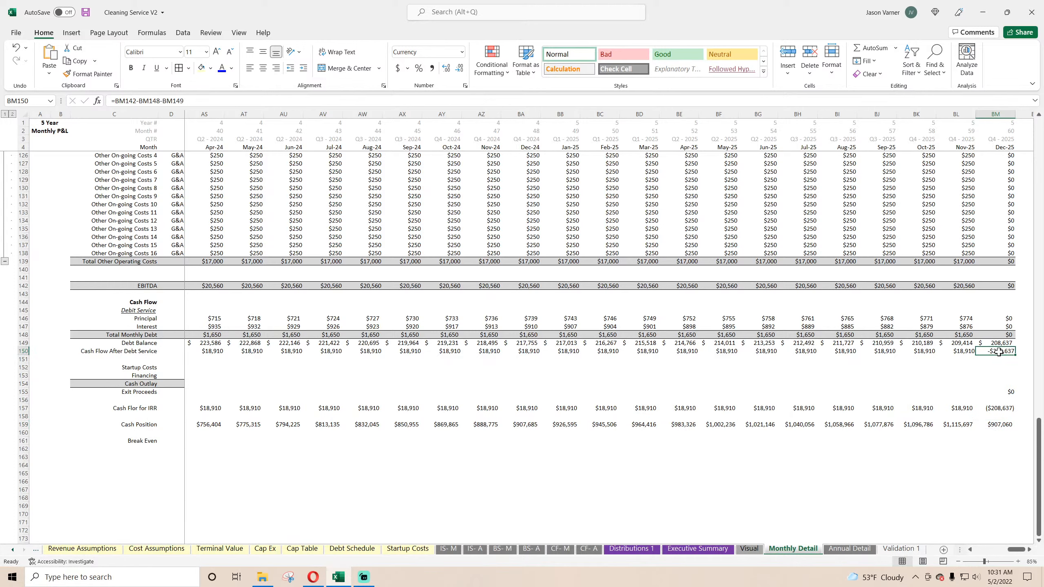
double_click(999, 351)
key(Return)
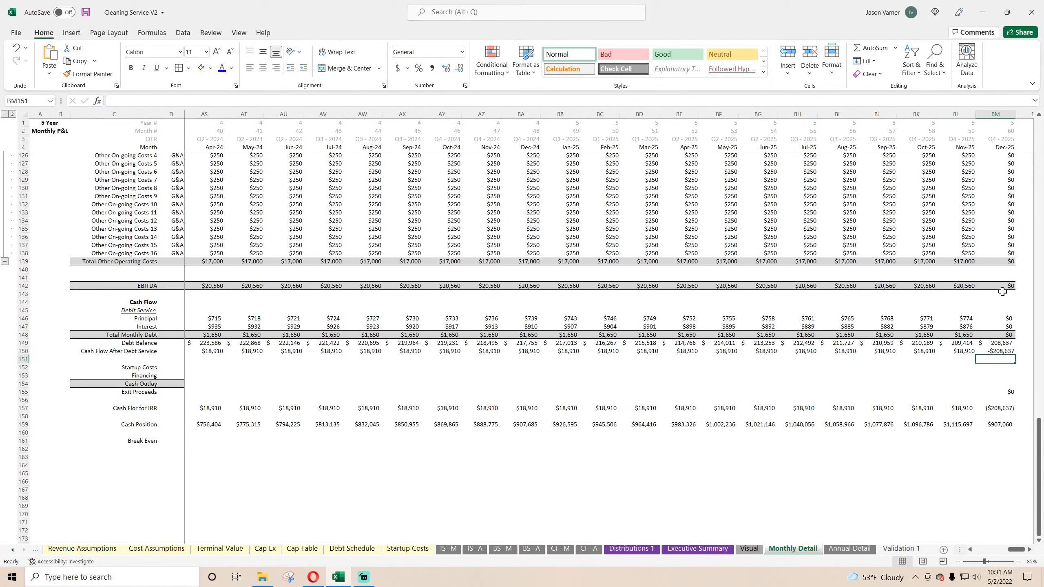
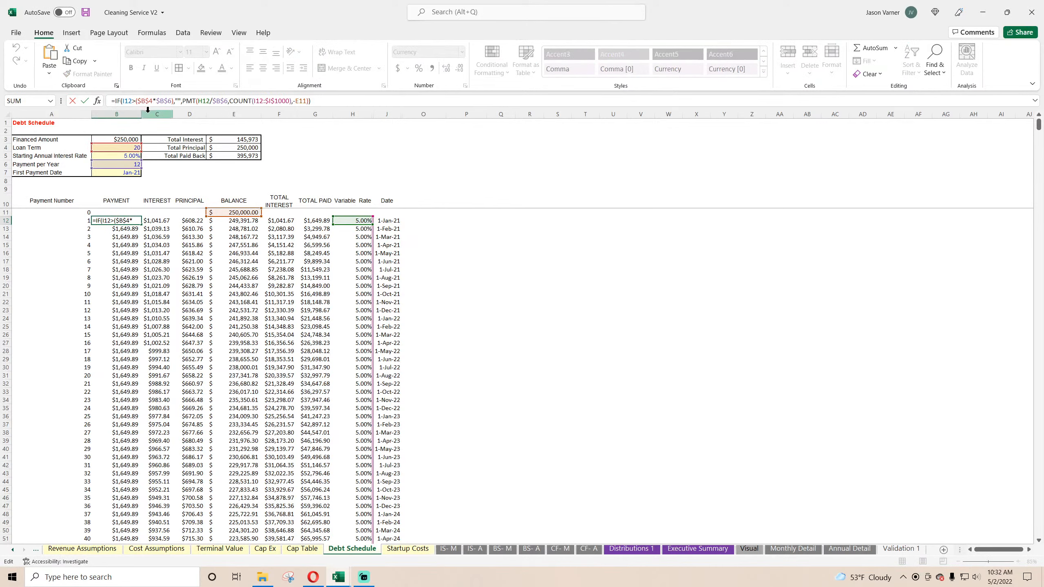
Step: Update Debt Schedule B12 so payments at the C7 date return E11+B$5/12*E11, accept the formula correction, and fill it down the Payment column
key(Return)
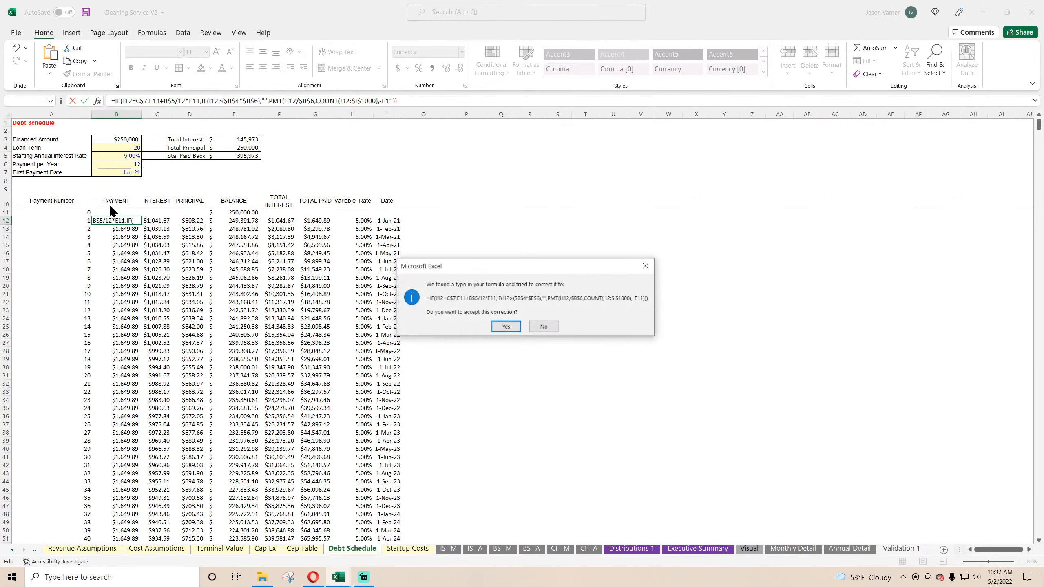
key(Return)
click(134, 221)
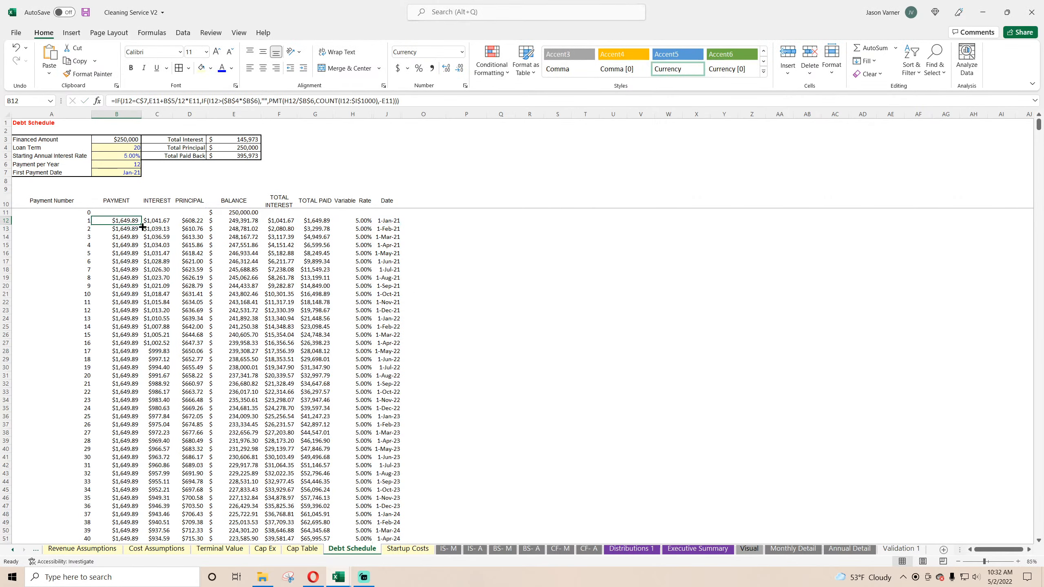
double_click(141, 225)
Step: In Debt Schedule C7, return Global Control's Exit / End Month (C6) if Include Terminal Value (C8) is "yes", otherwise "NA"
click(13, 549)
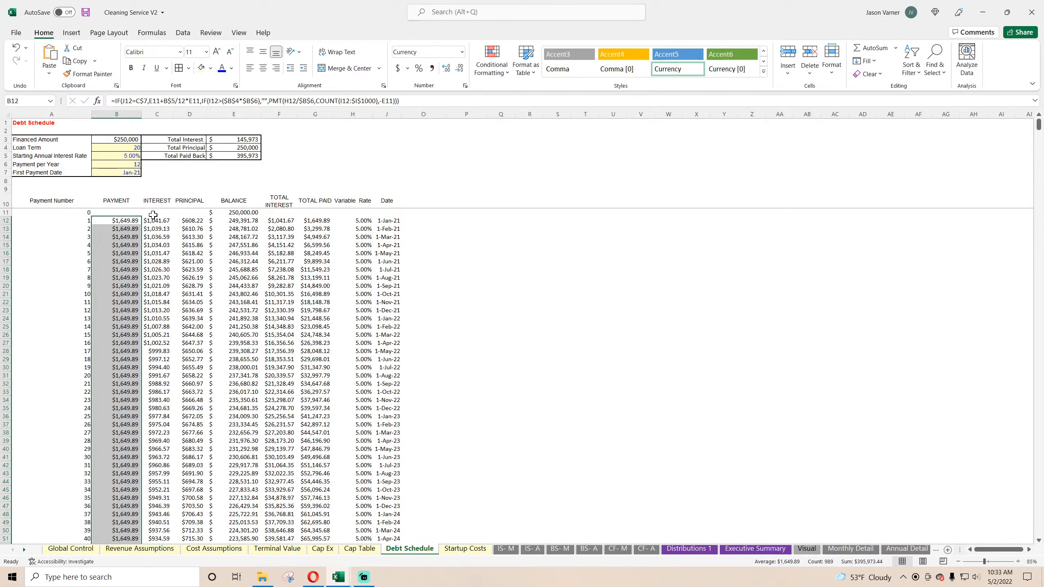
click(153, 175)
text(=)
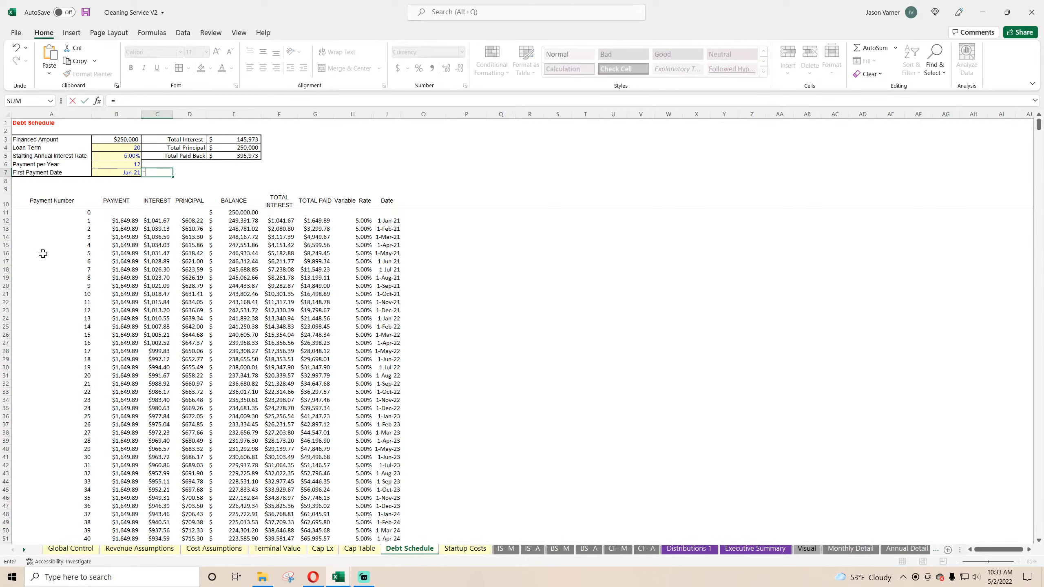
text(if()
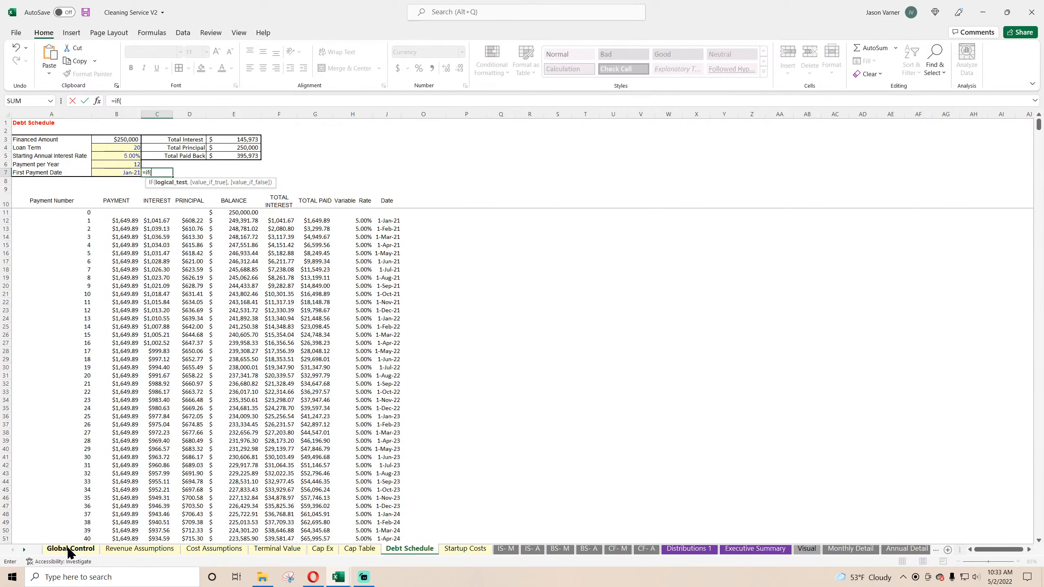
click(70, 548)
click(197, 197)
text(="yes",)
click(198, 175)
text(,"NA")
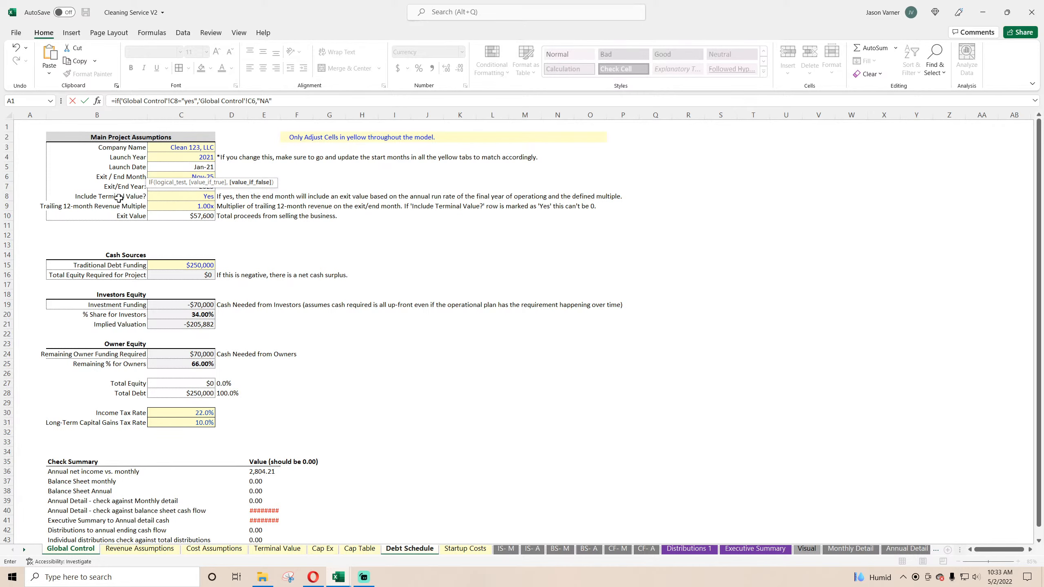
key(Return)
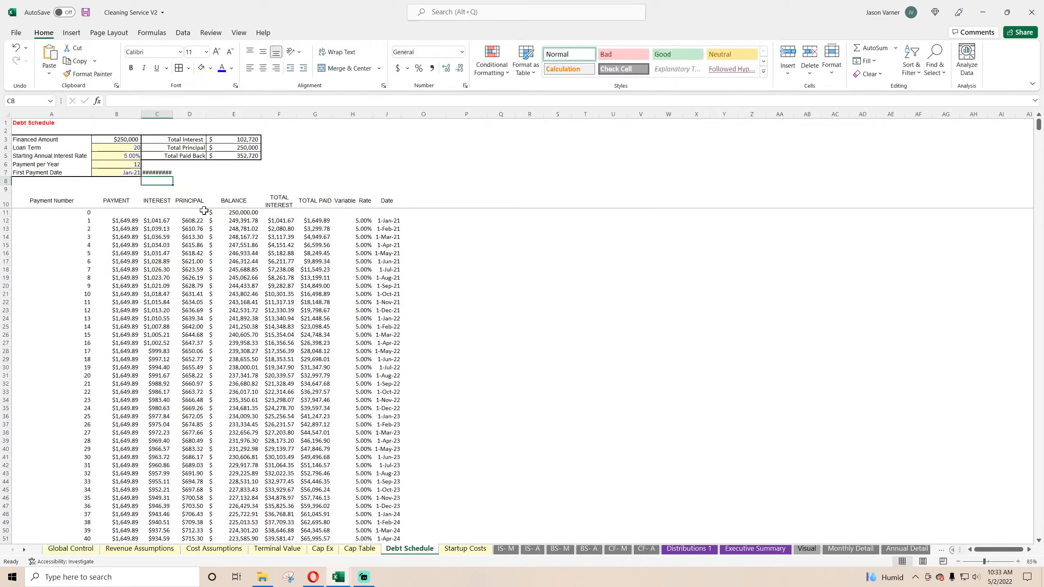
Step: Format Debt Schedule C7 as a date with the Mar-12 month-year type
click(165, 172)
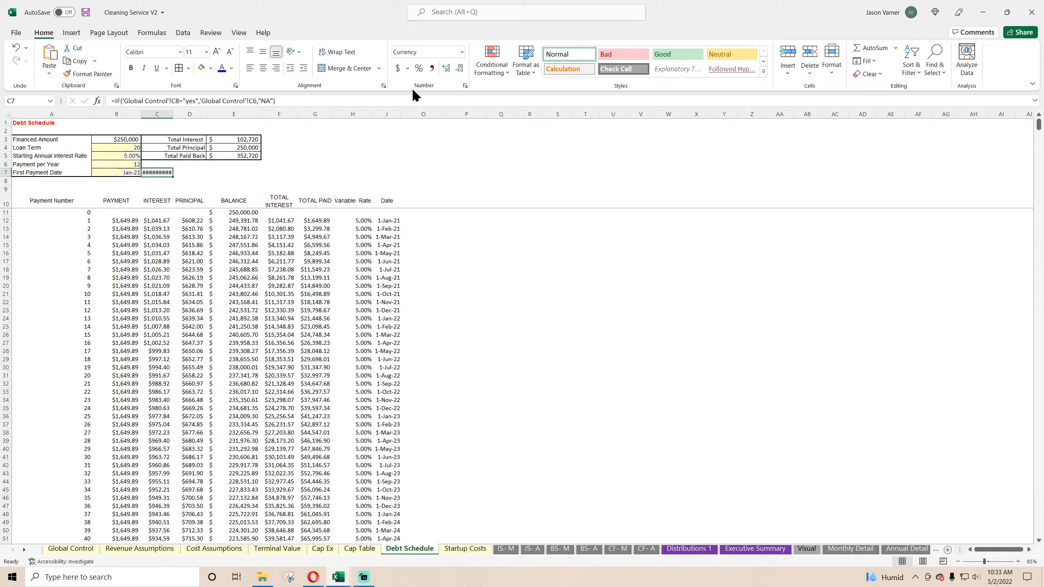
click(465, 86)
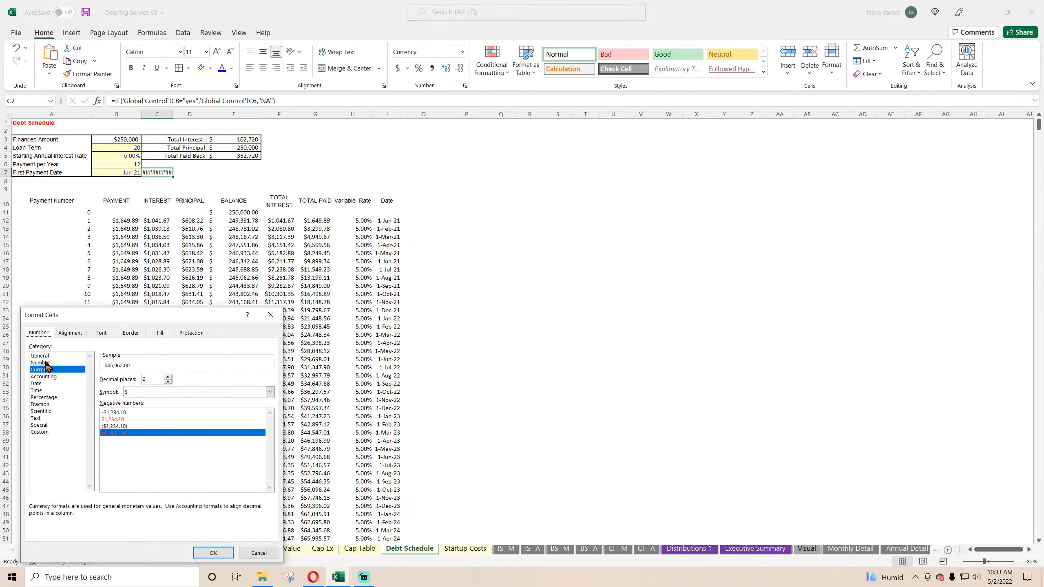
click(47, 384)
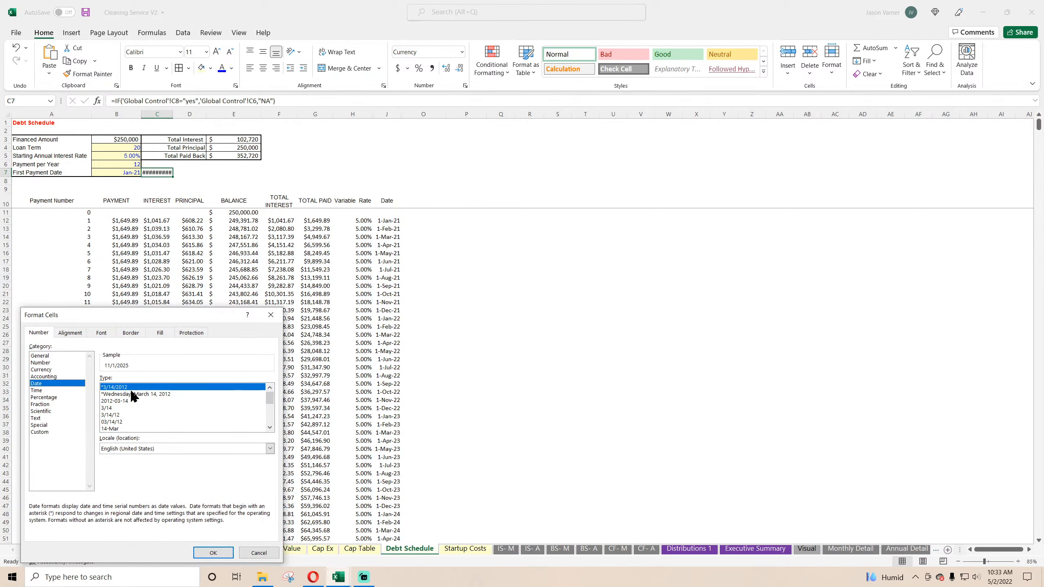
click(270, 428)
click(128, 429)
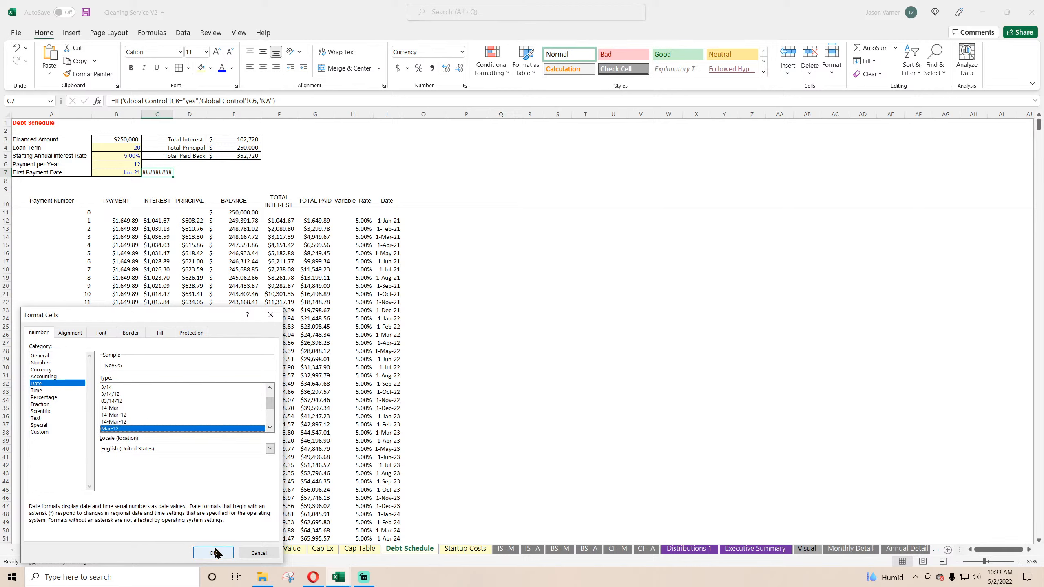
click(213, 552)
Step: Restrict the Total Interest sum in E3 to the payment schedule rows of column C, excluding the date in C7
double_click(237, 141)
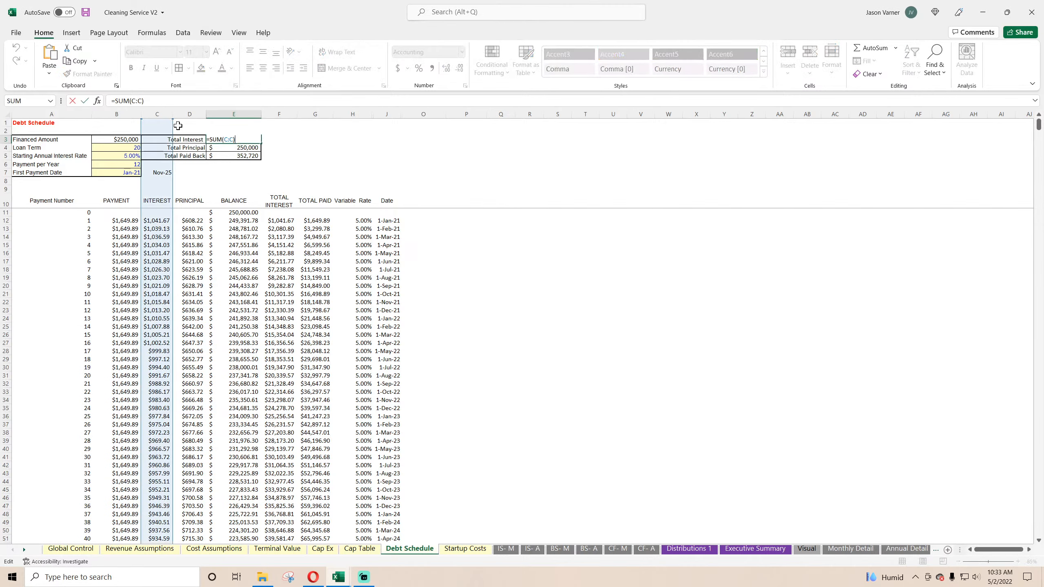
drag(173, 119, 168, 212)
key(Return)
Step: Examine the Nov-25 debt principal formula in Monthly Detail BL146 and look back over the sheet's early months
click(850, 549)
drag(990, 550, 1024, 553)
scroll(958, 477, down, 11)
scroll(958, 474, down, 11)
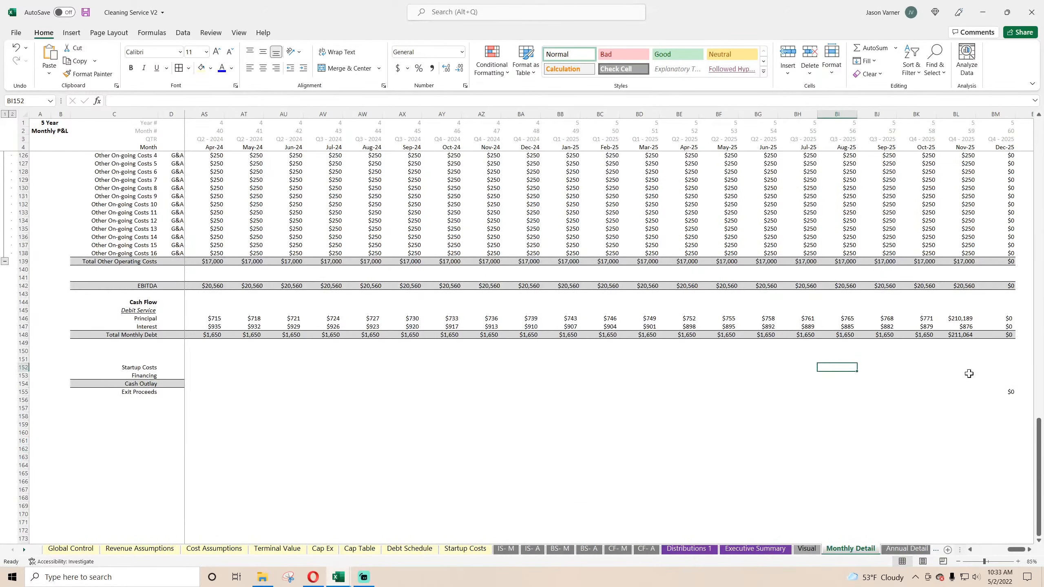
click(968, 317)
drag(1019, 551, 981, 554)
scroll(537, 431, up, 20)
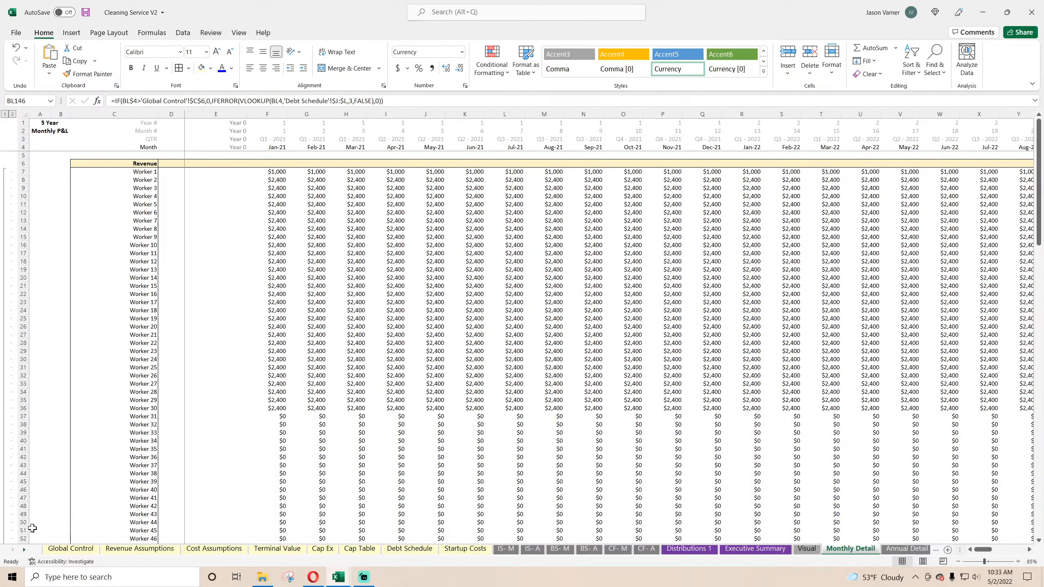
Step: Save the workbook from Global Control and review the Revenue Assumptions and Cost Assumptions sheets
click(62, 550)
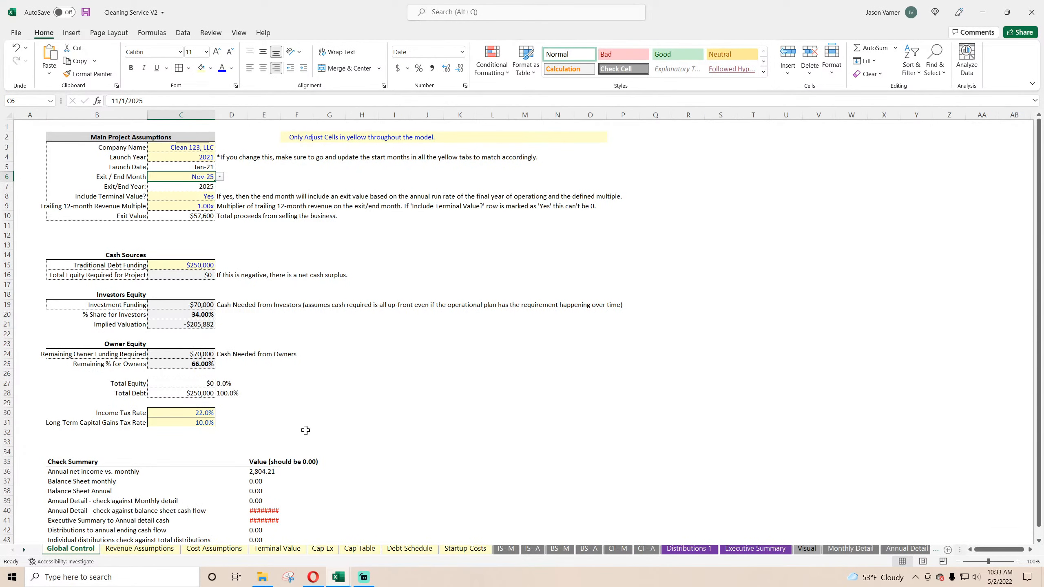
click(86, 13)
click(130, 550)
scroll(150, 485, down, 10)
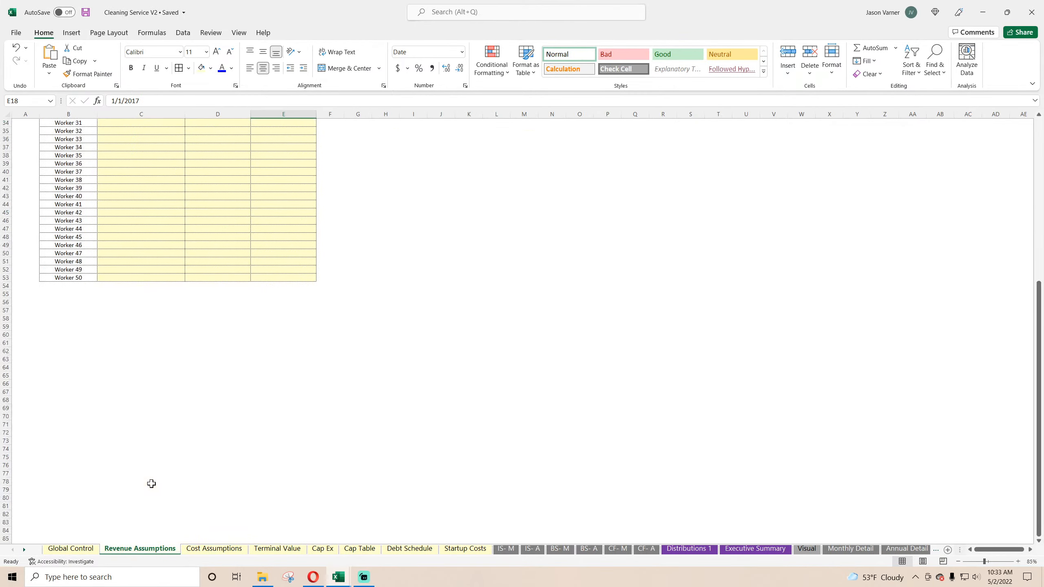
scroll(169, 529, up, 10)
click(205, 550)
scroll(175, 513, down, 7)
scroll(175, 514, up, 7)
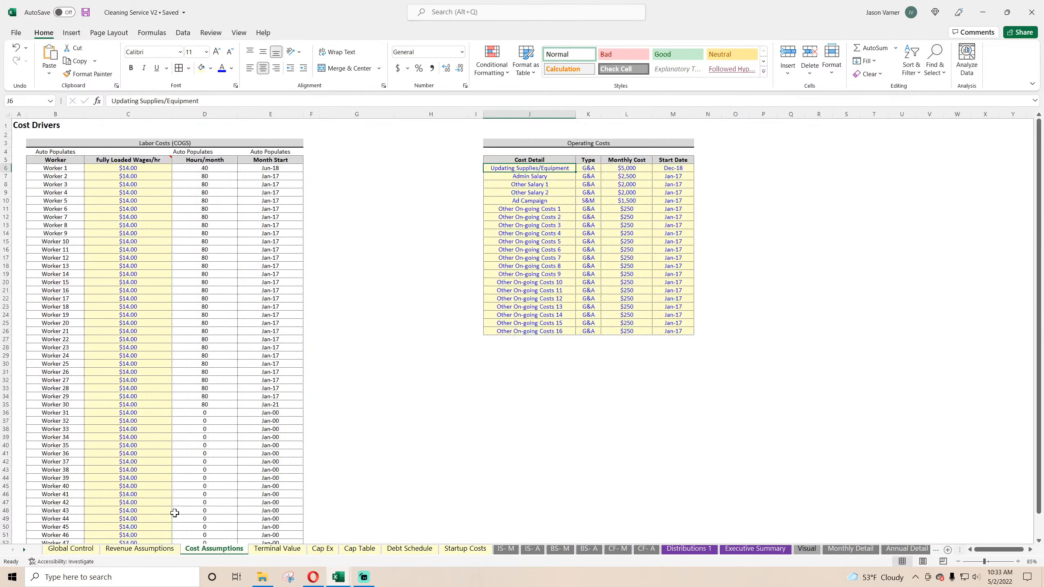
Step: Review Debt Schedule, Startup Costs, the income, balance sheet and cash flow statements, and Distributions 1, then return to Revenue Assumptions
click(410, 550)
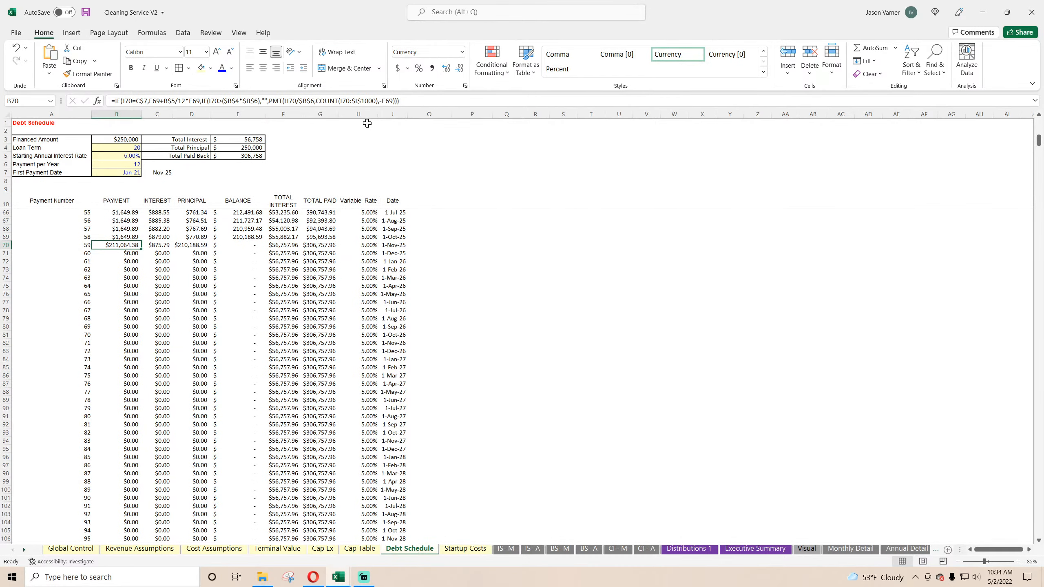
click(454, 551)
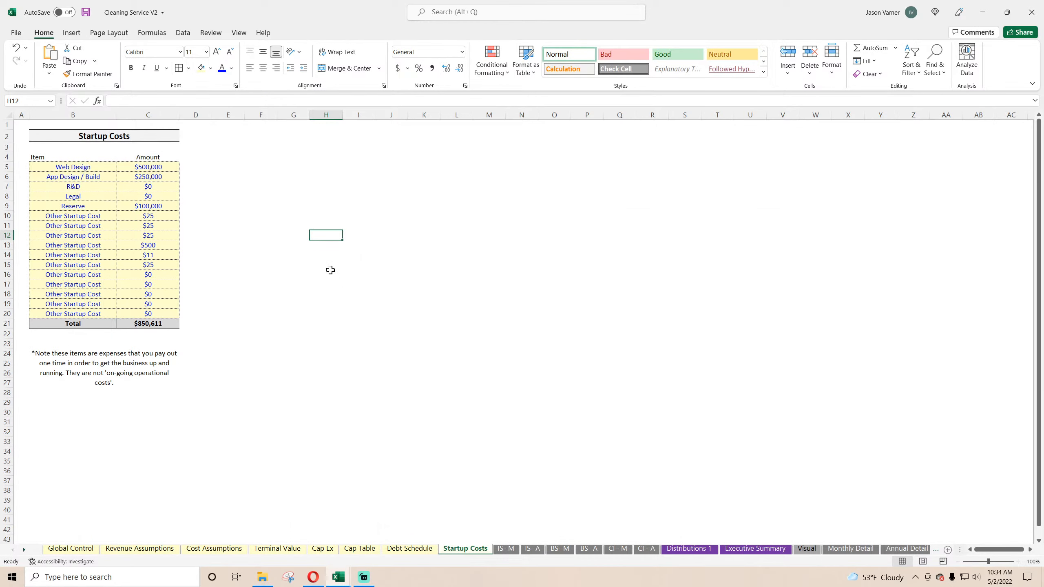
click(507, 550)
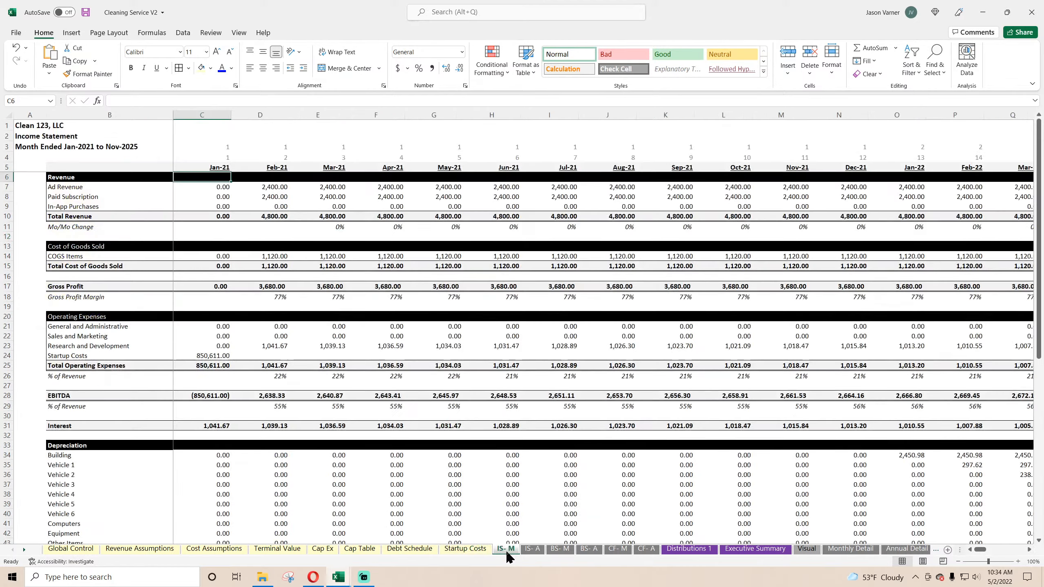
scroll(484, 482, down, 12)
scroll(484, 480, up, 12)
click(534, 550)
click(561, 550)
click(591, 551)
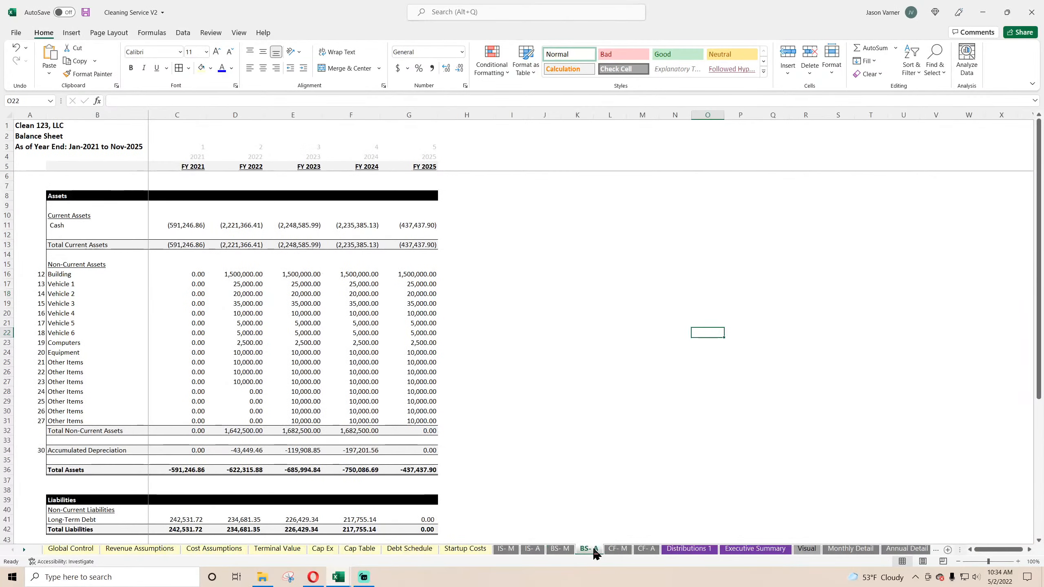
click(618, 549)
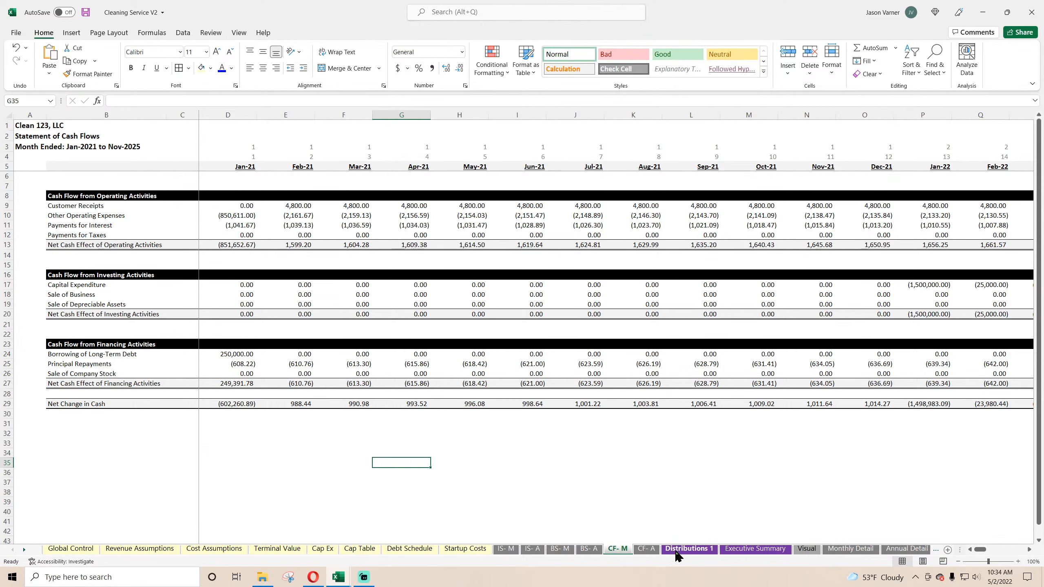
click(690, 550)
click(164, 549)
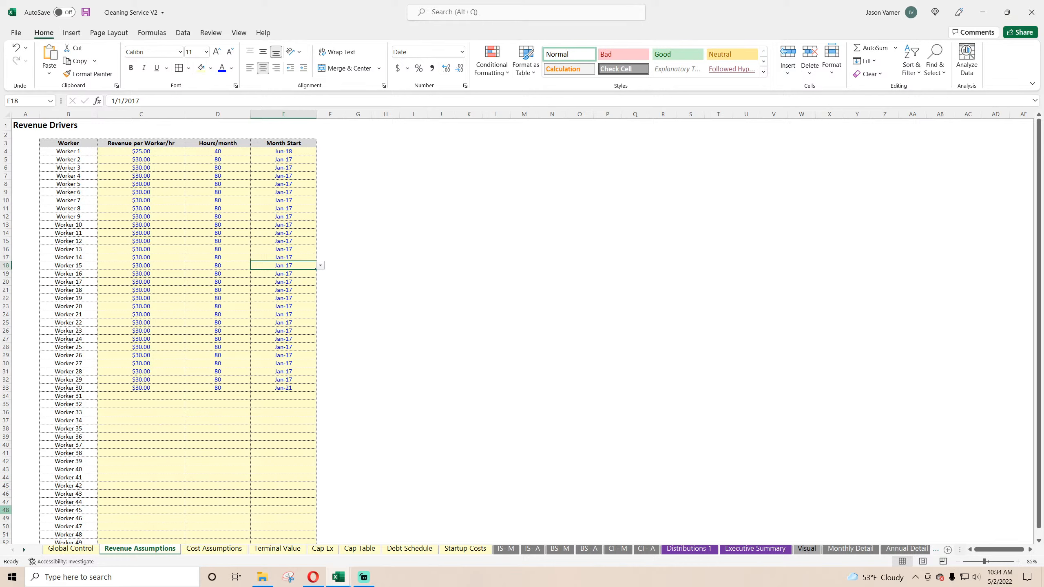
key(F2)
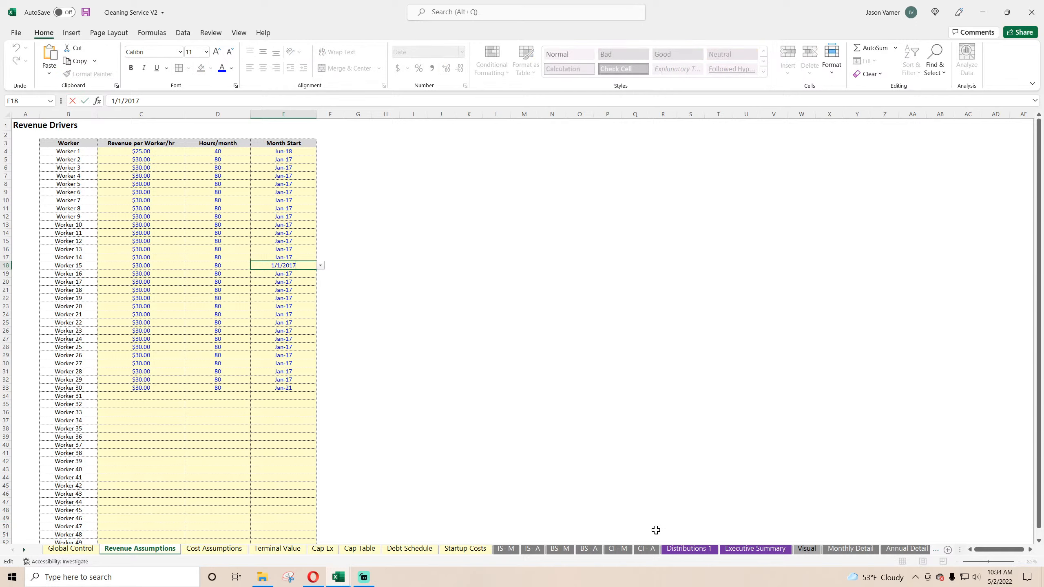
click(206, 550)
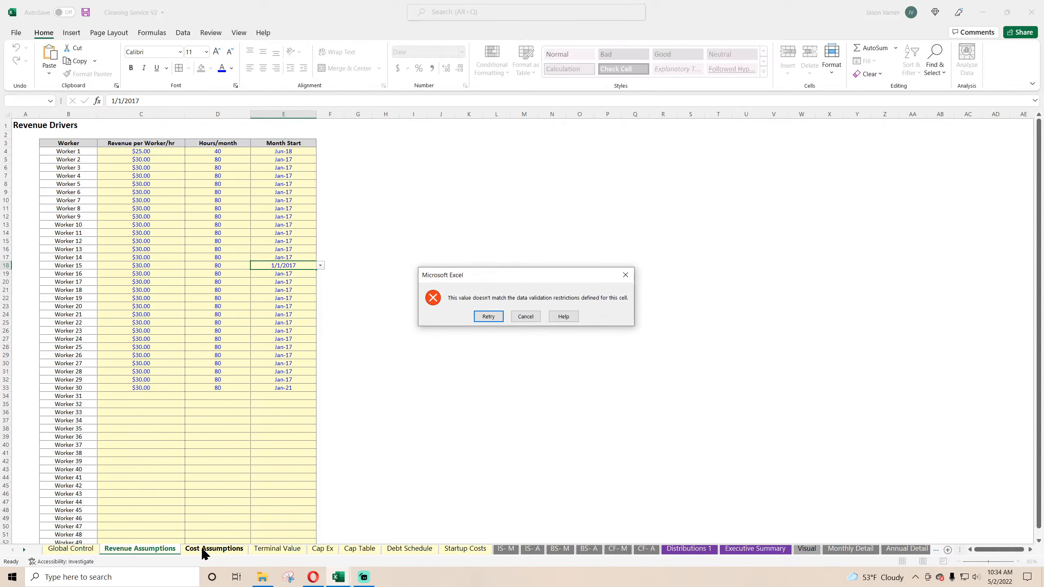
click(526, 316)
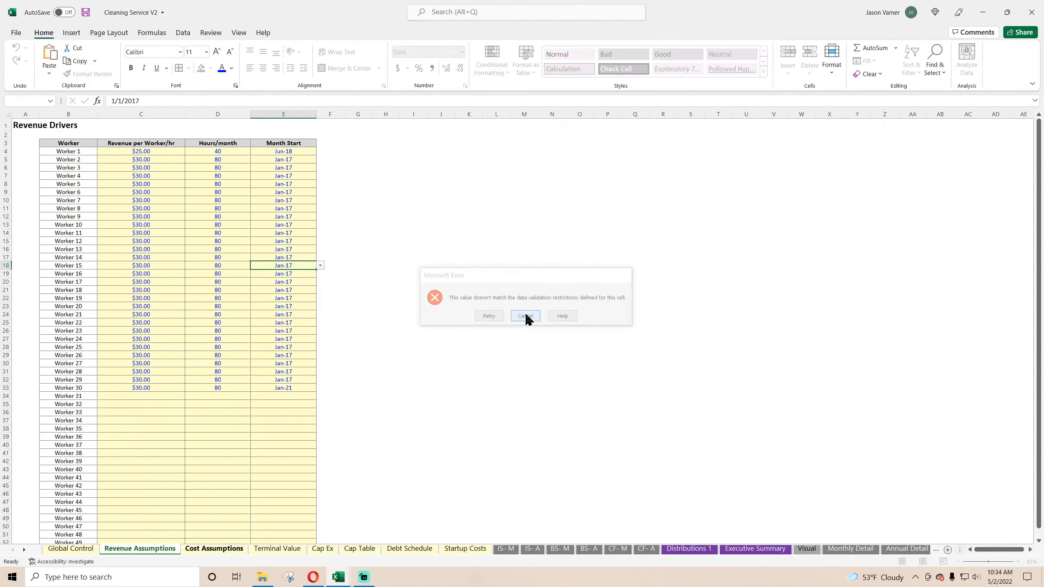
click(405, 330)
Step: On Revenue Assumptions, set Month Start to Jan-21 for Worker 1 and Feb-21 for Worker 2, and fill the monthly series through Worker 30
click(290, 152)
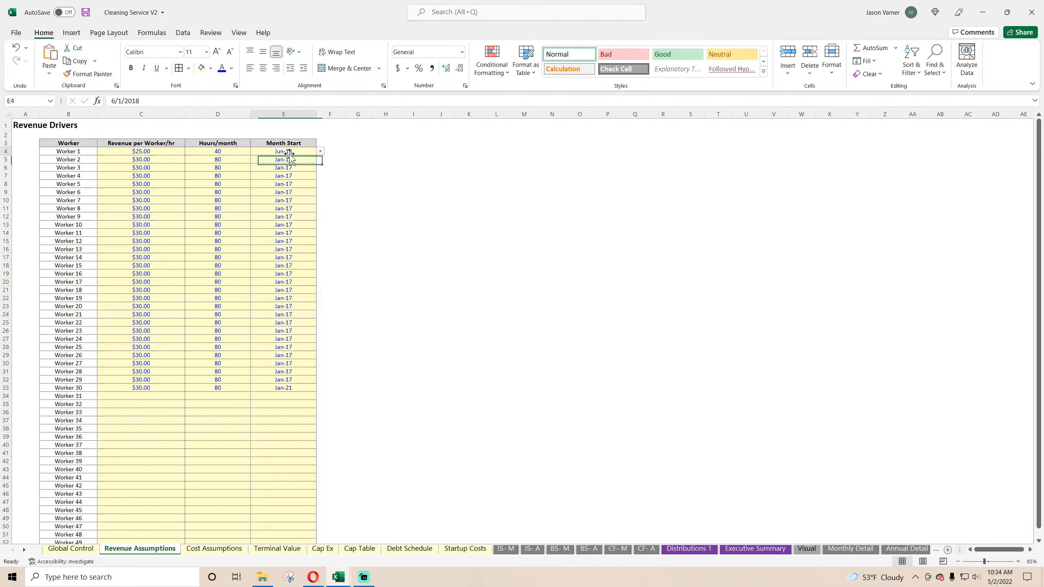
click(320, 152)
click(289, 160)
click(314, 160)
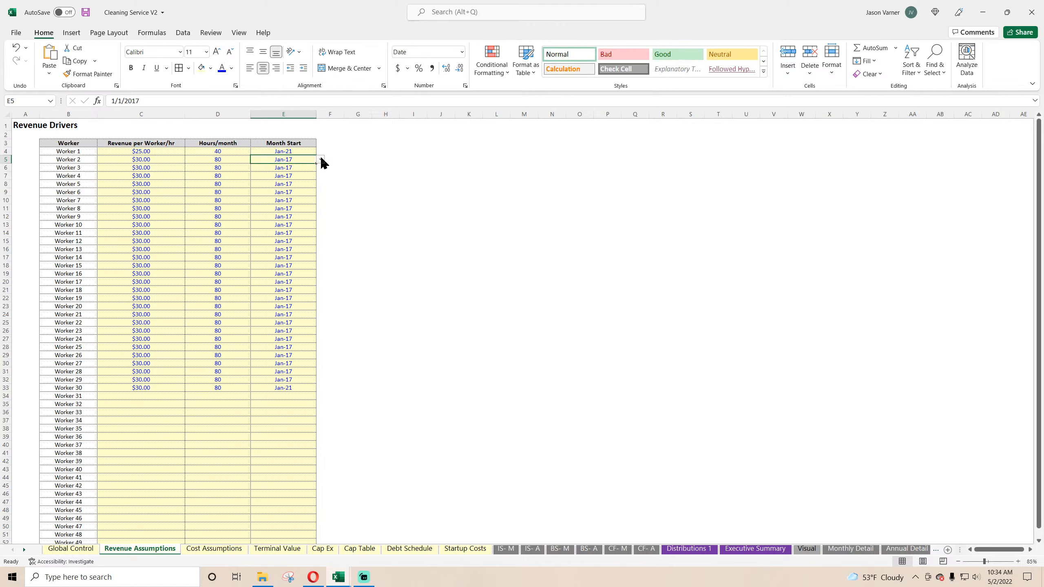
click(320, 159)
click(295, 172)
drag(294, 151, 302, 390)
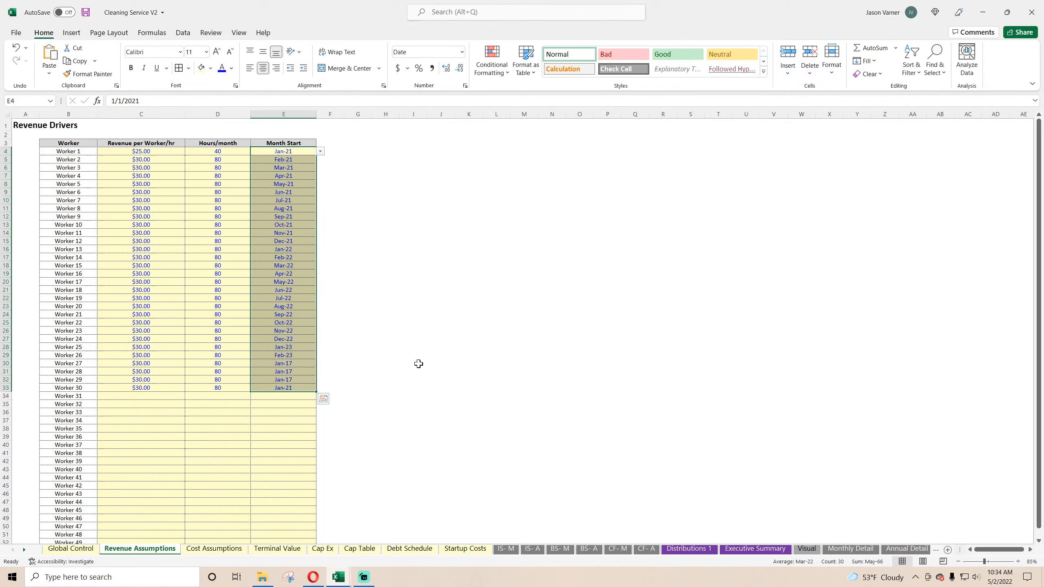
Step: On Cost Assumptions, start Updating Supplies/Equipment in Jan-21 and Admin Salary in Feb-21, and fill the monthly series through Other On-going Costs 16
click(212, 550)
click(679, 164)
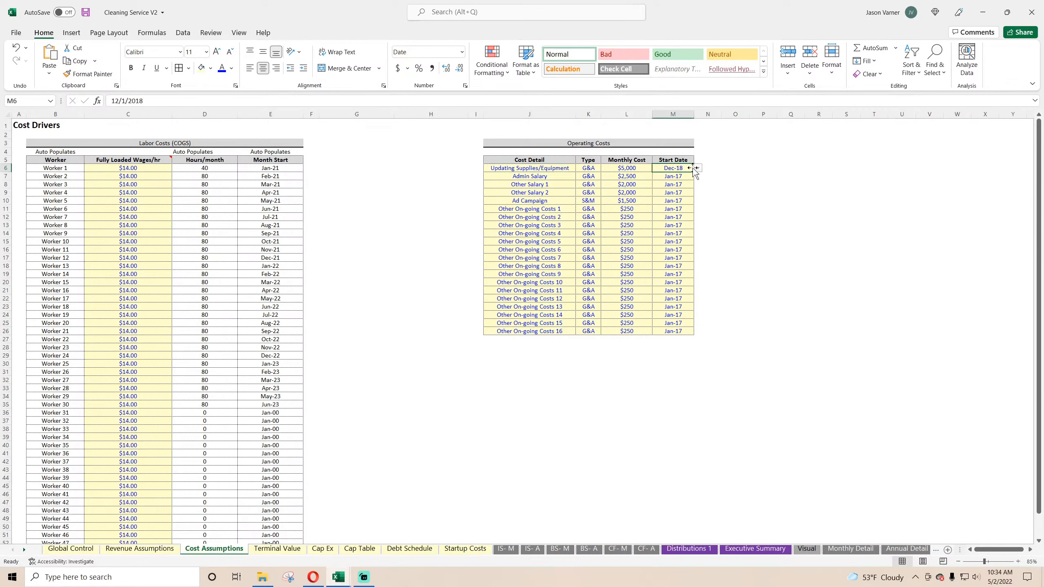
click(697, 167)
click(662, 176)
click(674, 176)
click(697, 176)
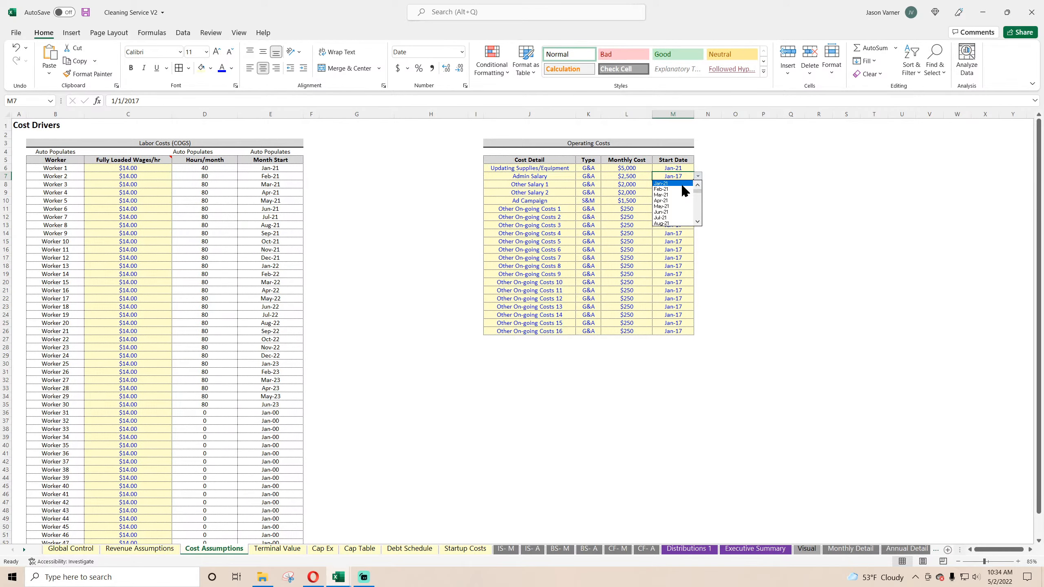
click(683, 190)
drag(674, 168, 695, 335)
click(757, 290)
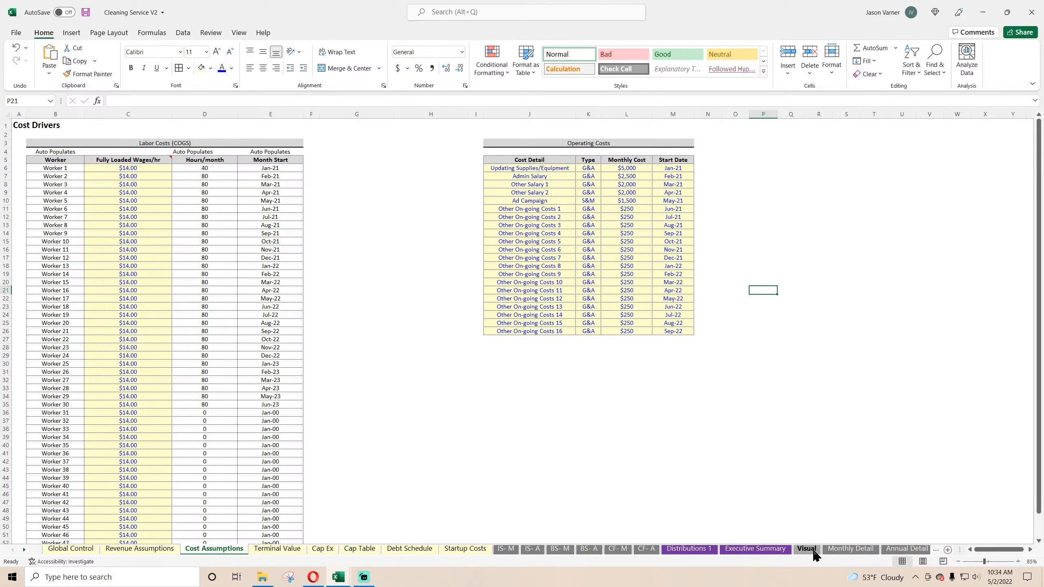
Step: Review Terminal Value and Startup Costs, then check the First Payment Date in Debt Schedule B7
click(292, 551)
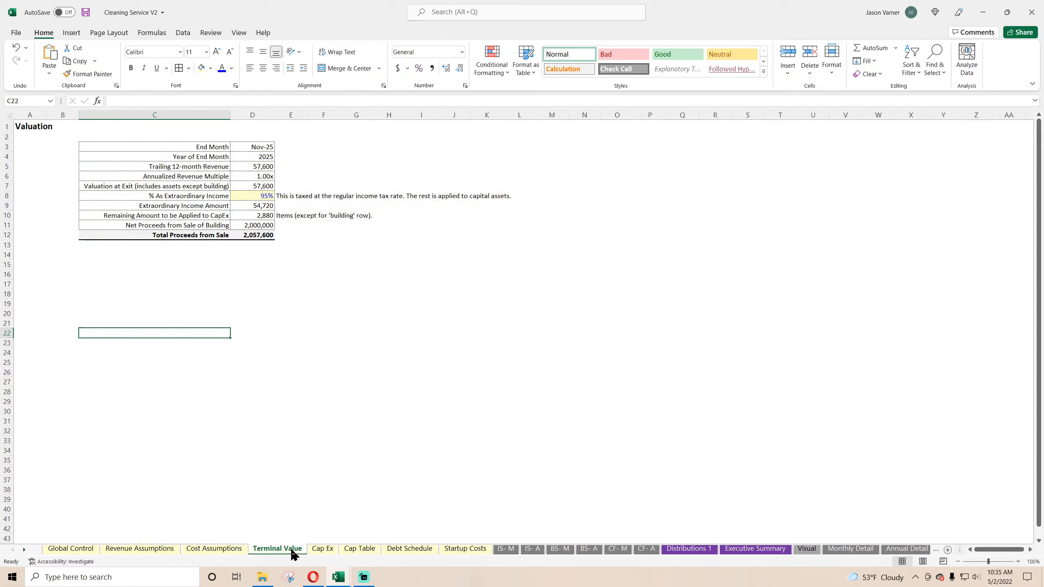
click(461, 551)
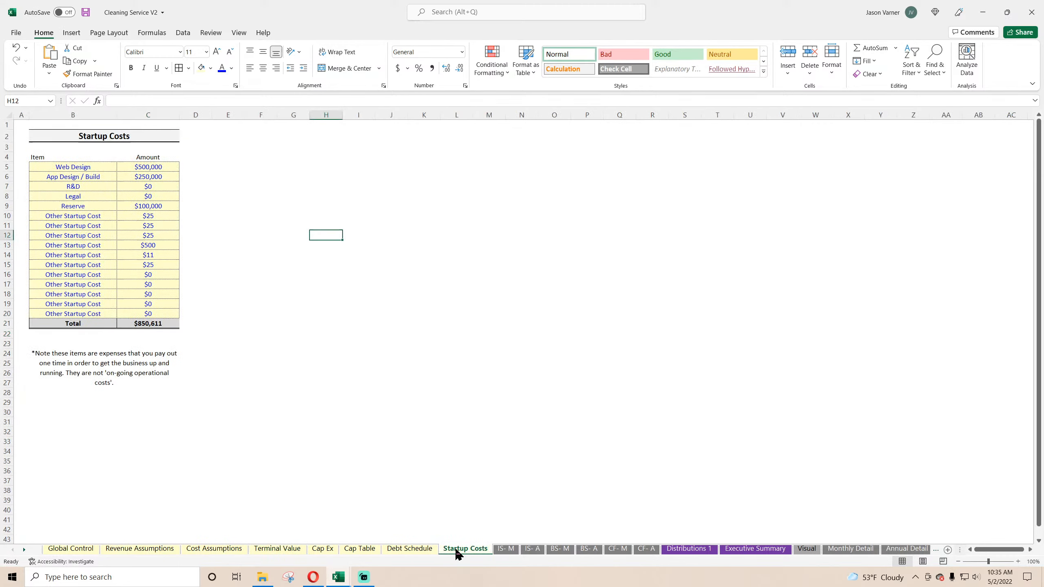
click(420, 551)
click(135, 173)
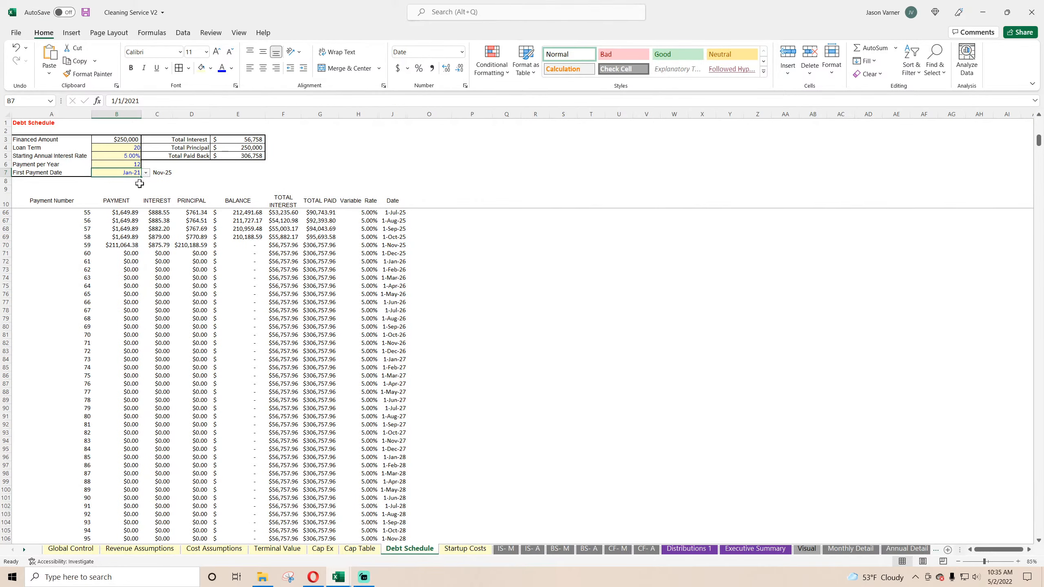
Step: Review the revenue, labor, operating cost and debt service rows on Monthly Detail and Annual Detail, then check the IS- M income statement
click(842, 551)
click(805, 550)
click(834, 550)
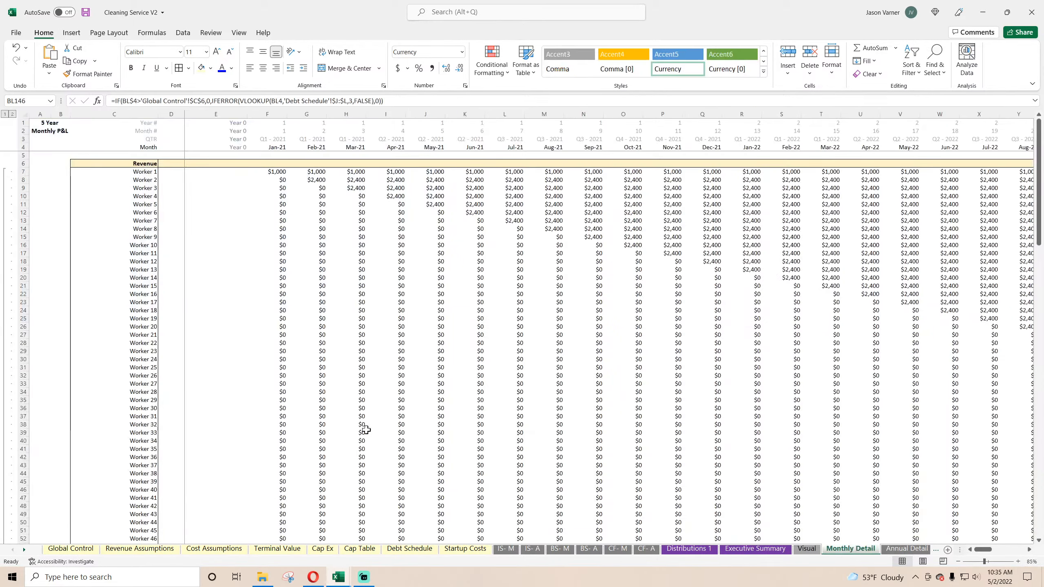
scroll(760, 303, down, 15)
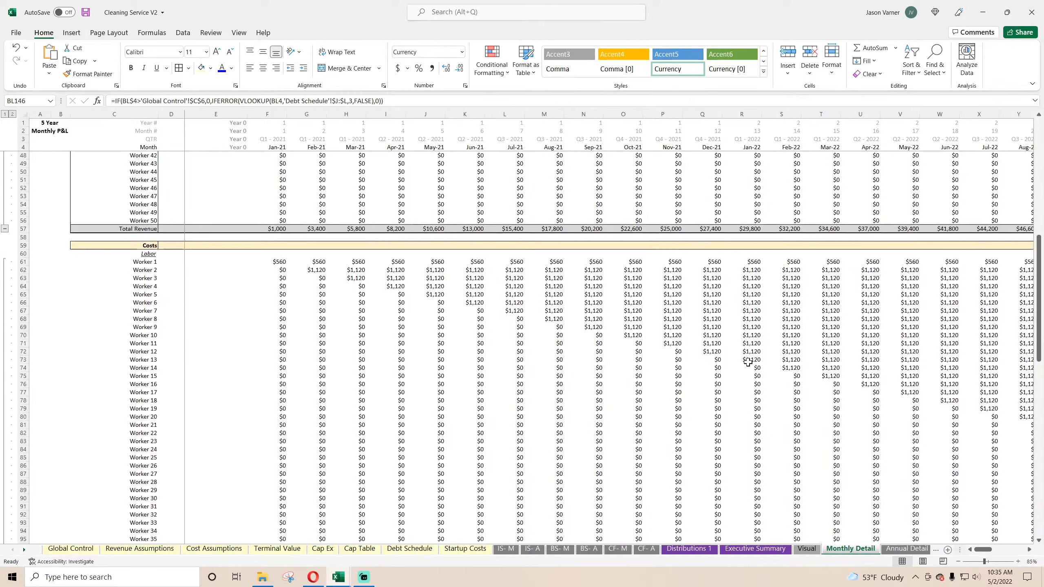
scroll(847, 356, down, 20)
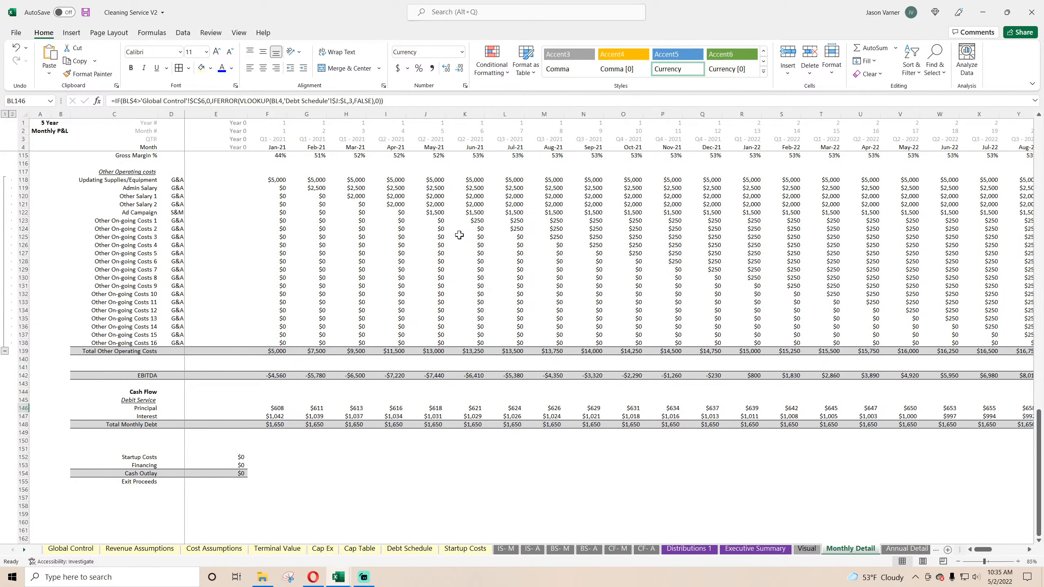
scroll(339, 324, up, 20)
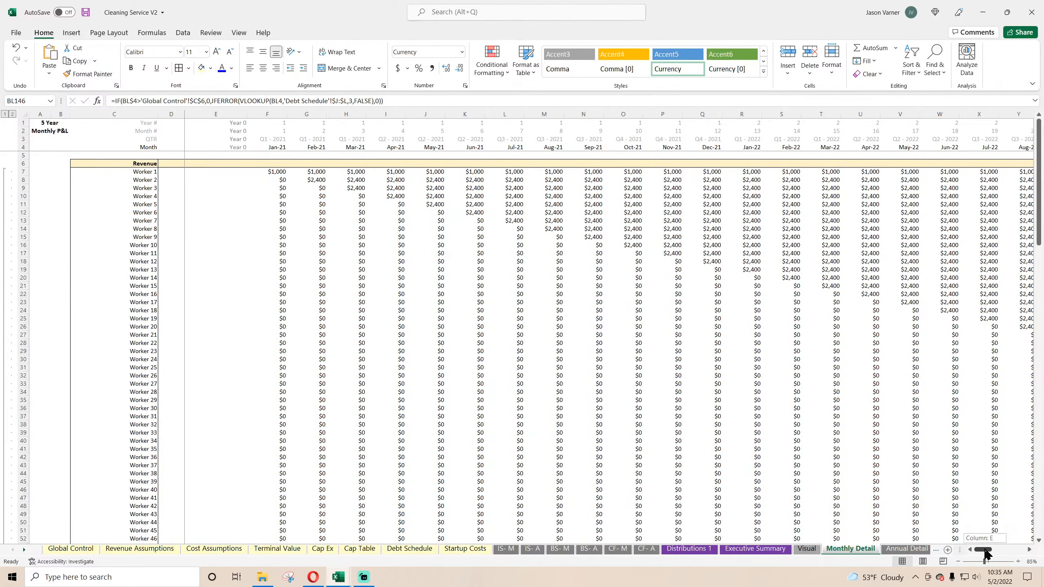
click(899, 549)
scroll(429, 408, down, 20)
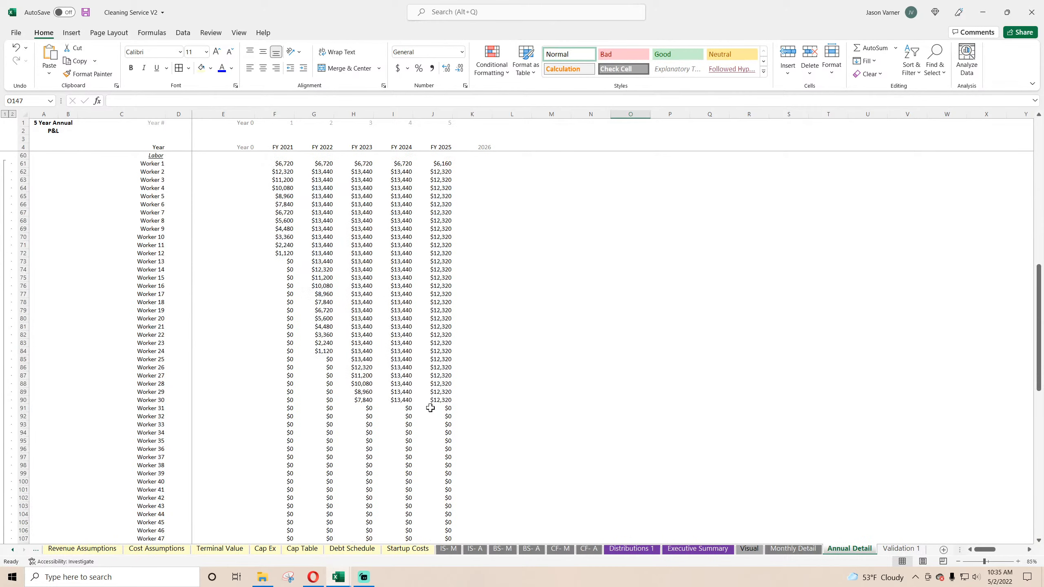
scroll(431, 408, up, 20)
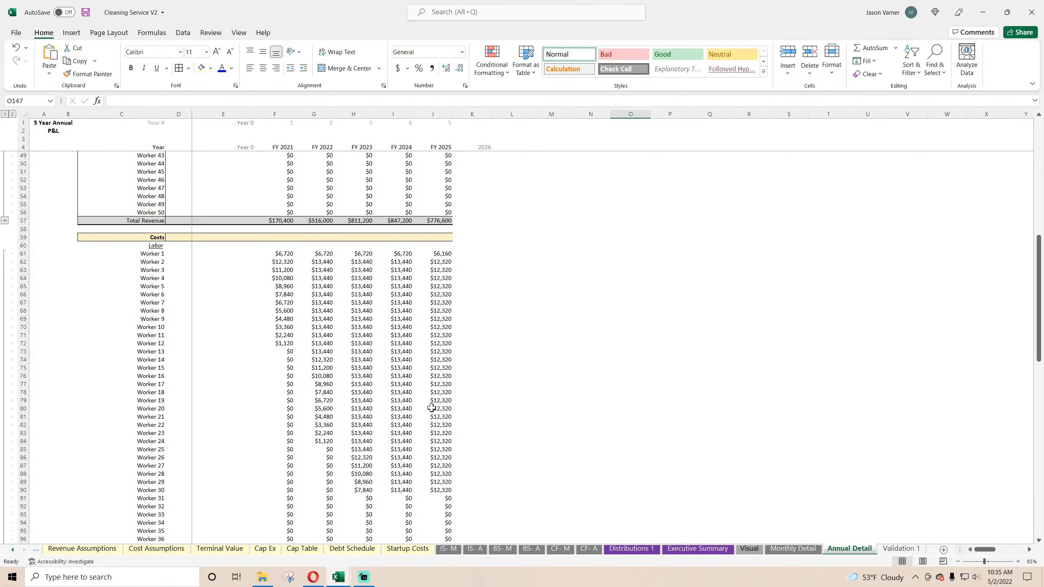
click(793, 550)
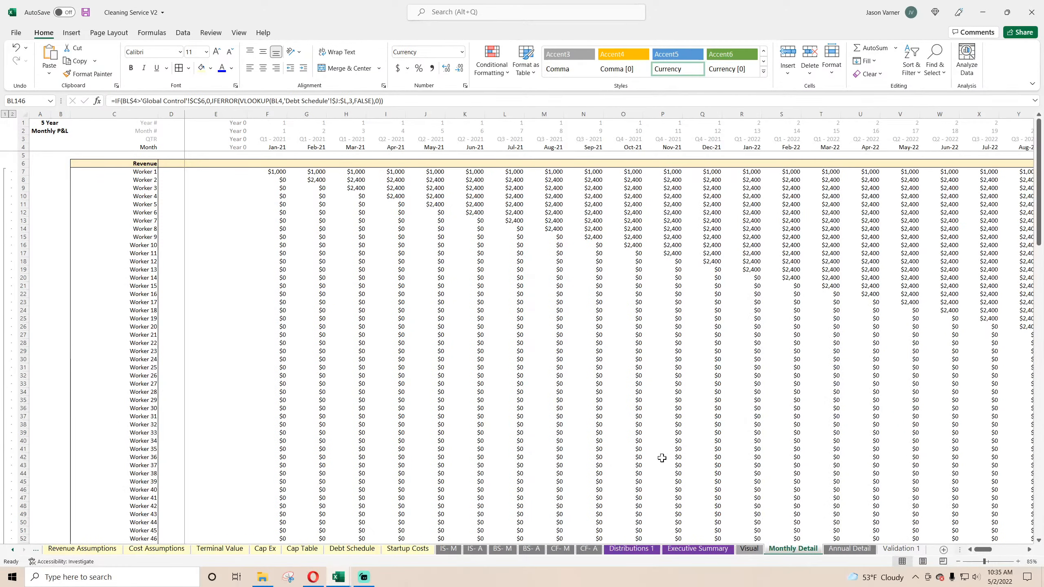
click(14, 551)
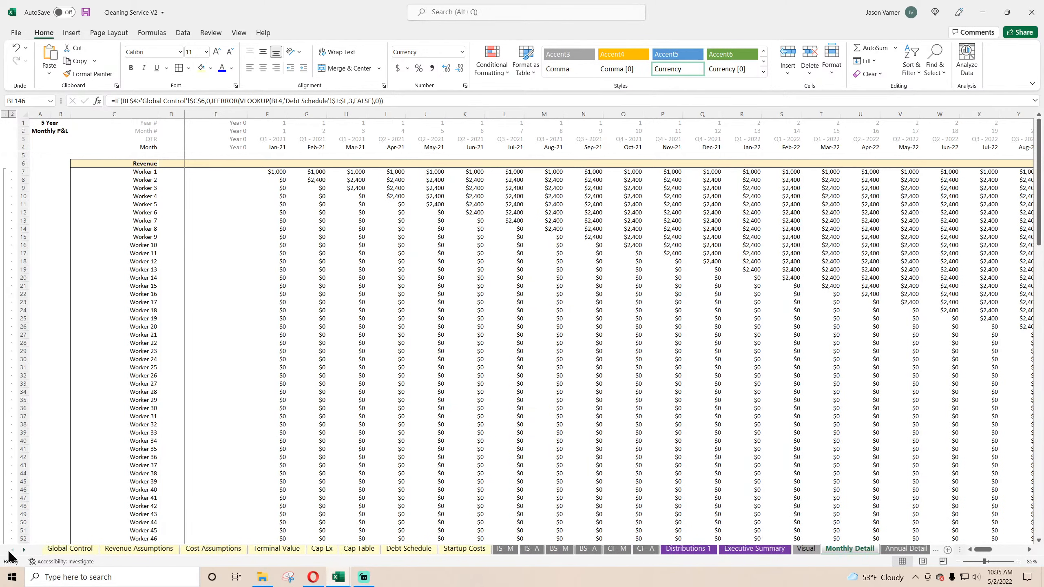
click(505, 549)
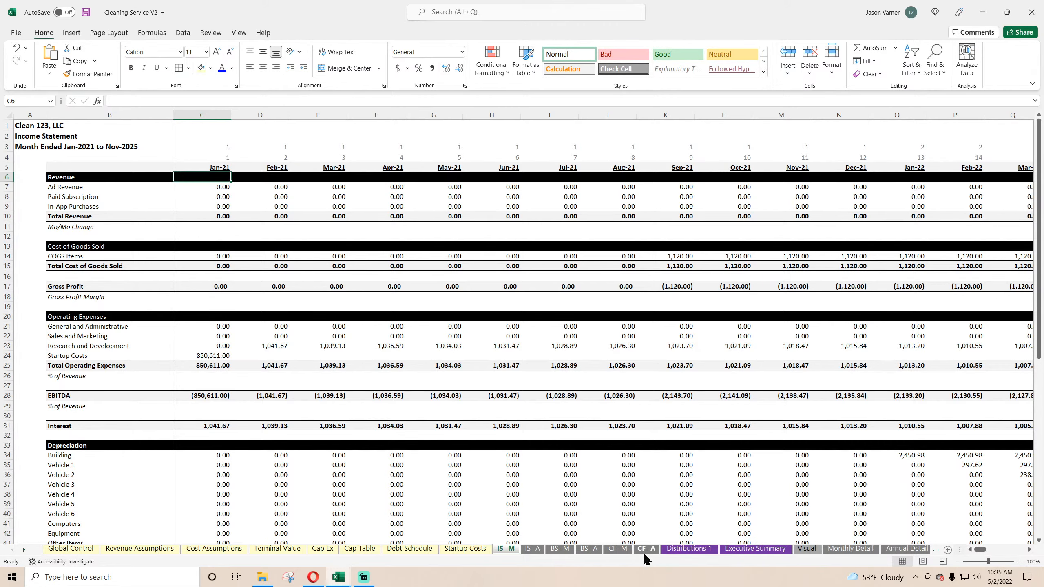
Step: Change the Visual sheet's tab color to the standard purple
click(846, 555)
right_click(846, 555)
click(807, 549)
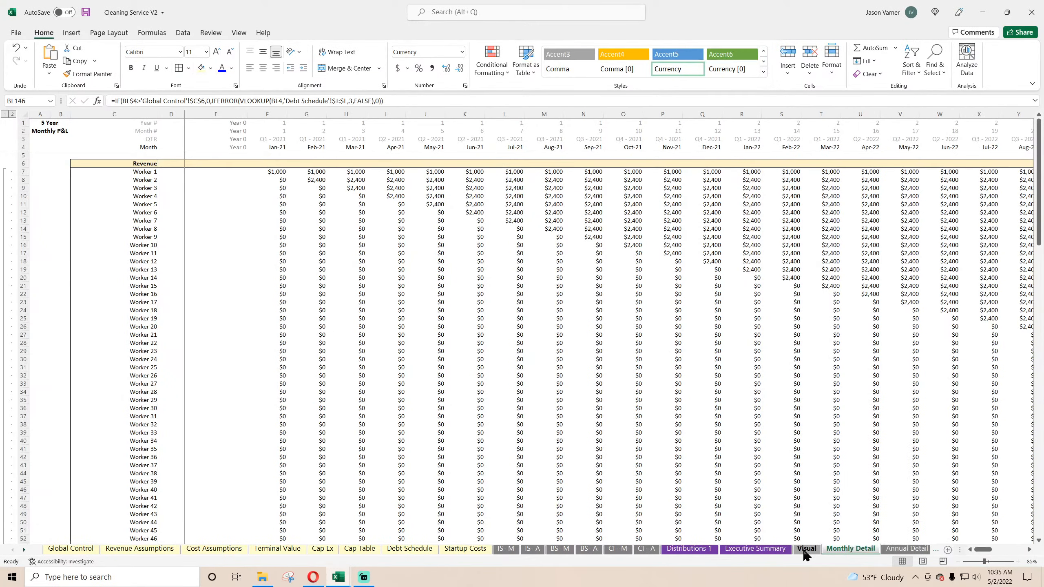
right_click(806, 549)
mouse_move(843, 495)
click(958, 496)
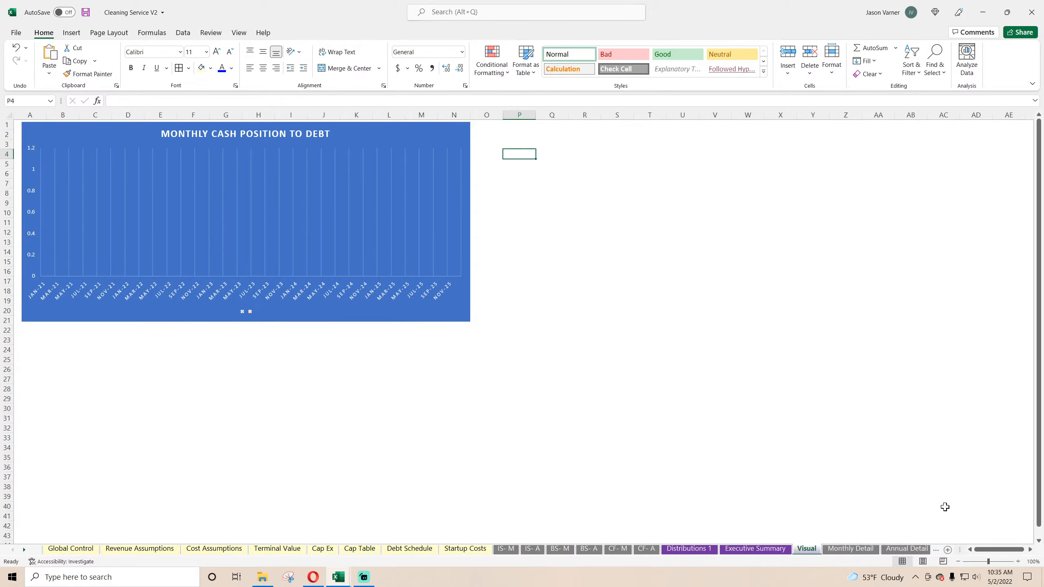
Step: Color the Monthly Detail and Annual Detail sheet tabs the same standard purple
click(845, 553)
right_click(846, 553)
mouse_move(885, 498)
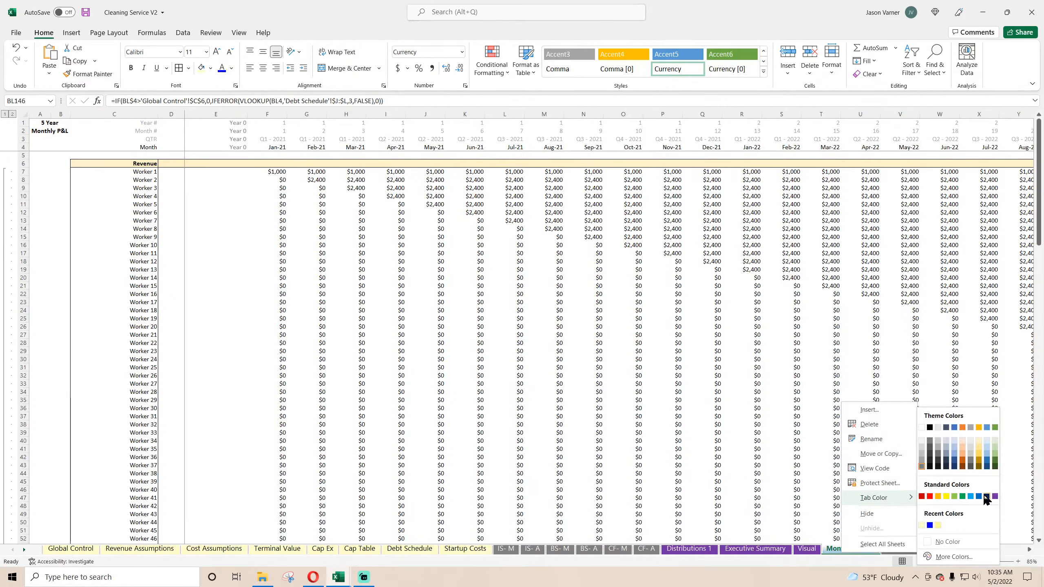
click(988, 499)
click(906, 554)
right_click(849, 553)
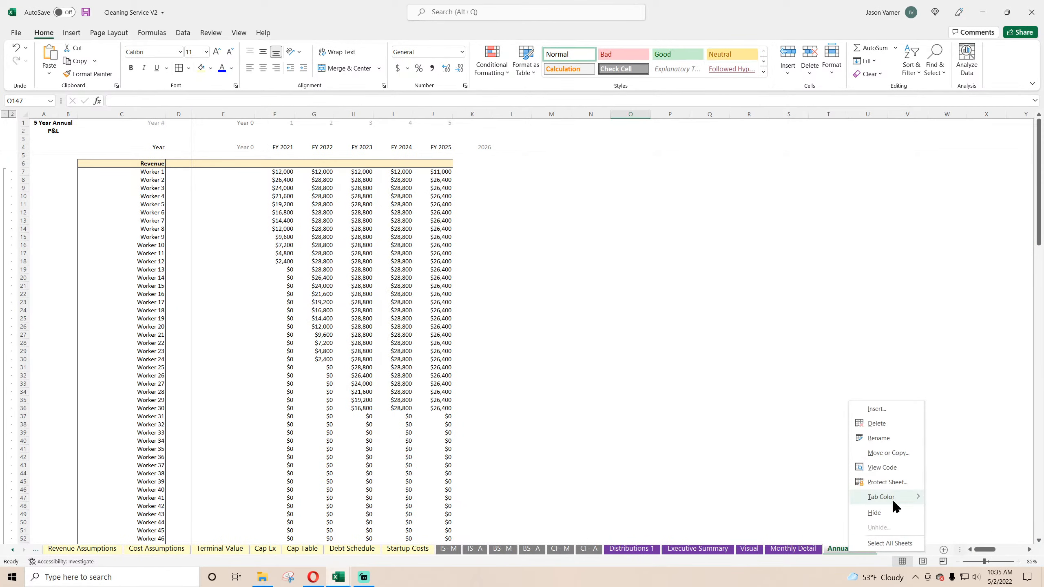
click(1002, 496)
click(816, 490)
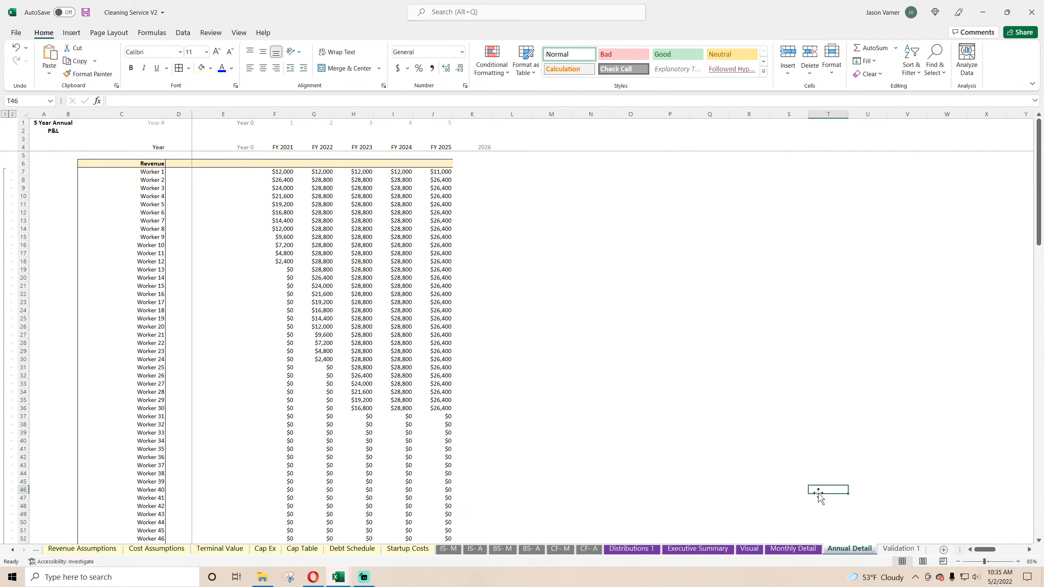
Step: Return to the Global Control sheet and save the Cleaning Service V2 workbook
click(11, 550)
click(11, 550)
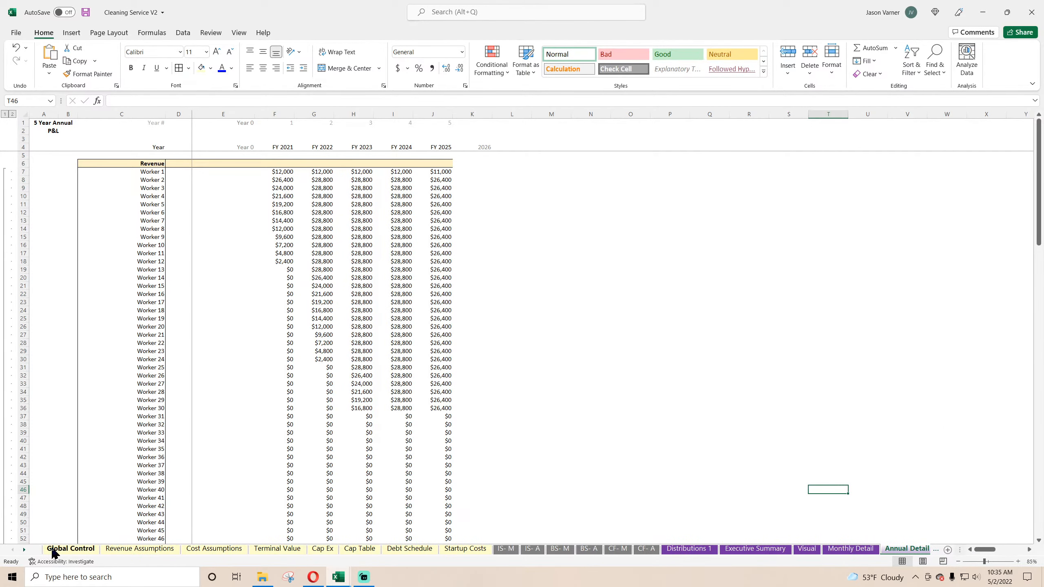
click(84, 550)
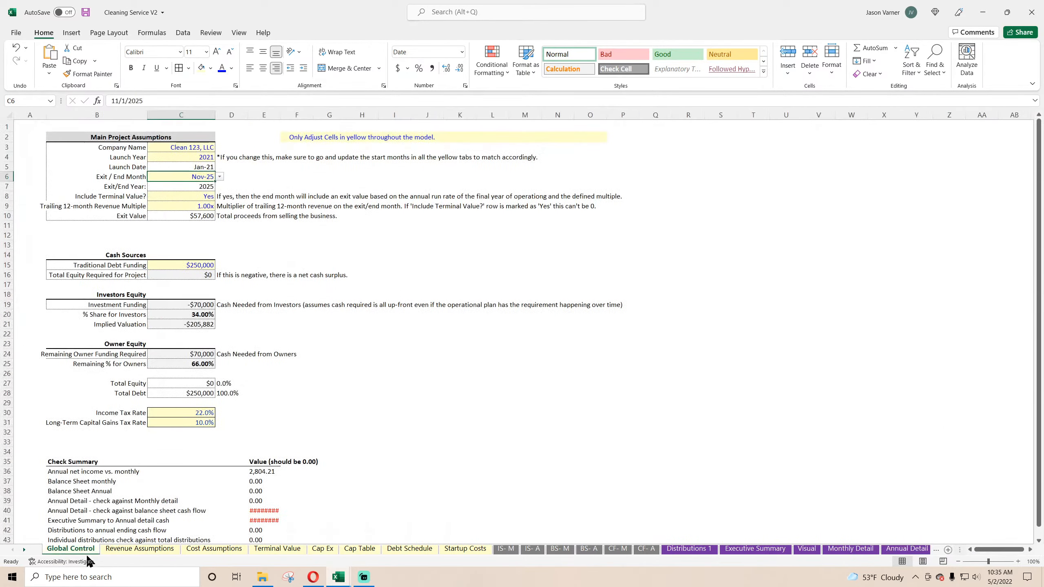
click(86, 12)
Step: Switch to the Opera browser and review the smarthelping SaaS page, then the Financial Models page's bulk template options and category bundles
click(314, 577)
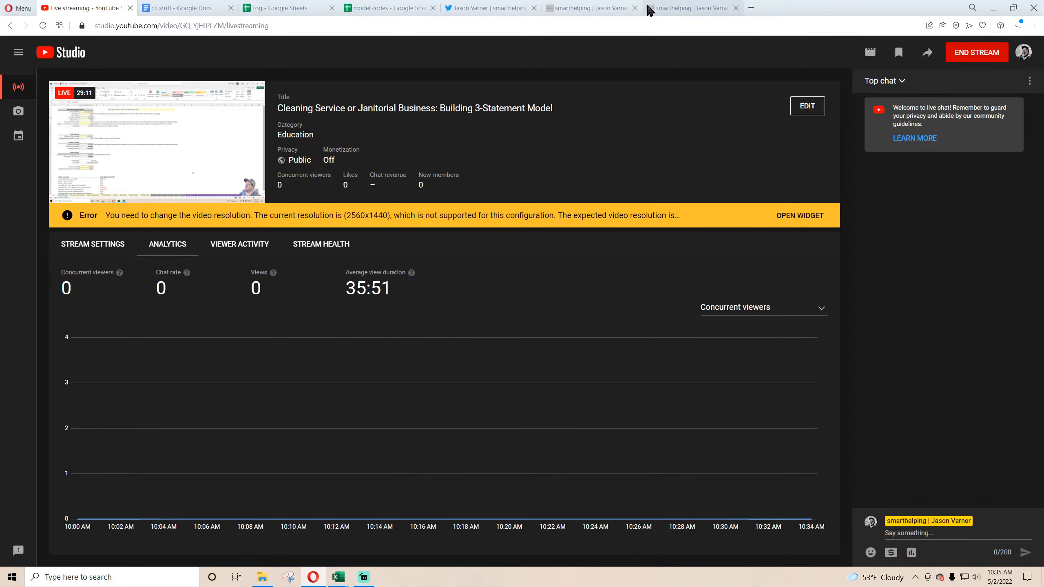
click(617, 12)
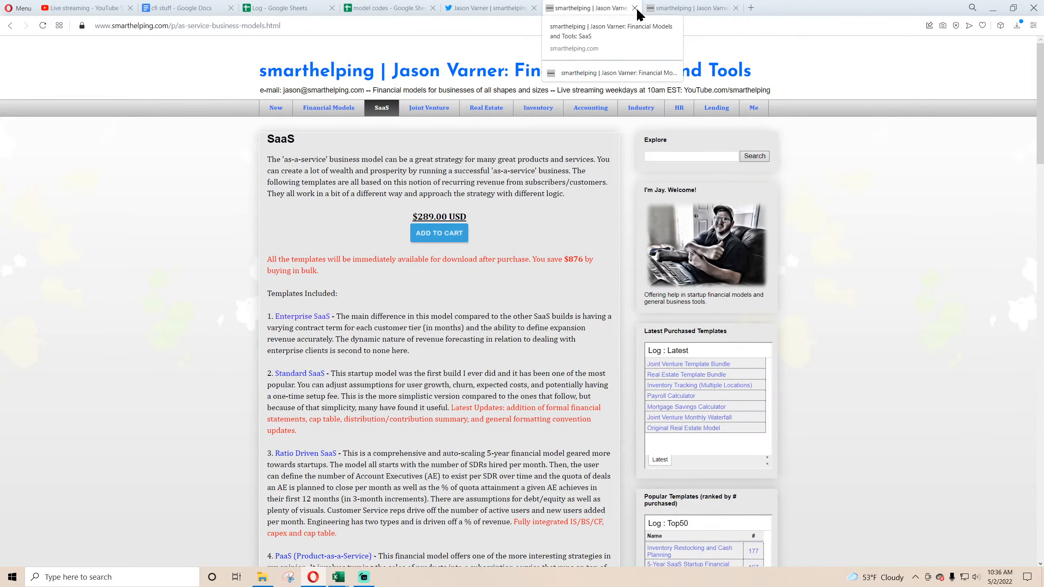
click(702, 10)
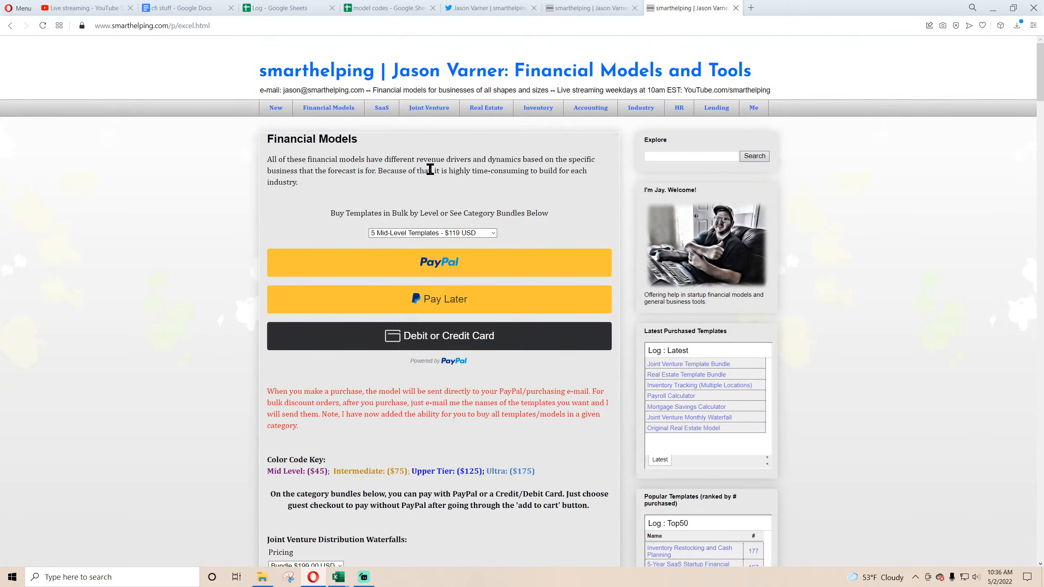
click(443, 234)
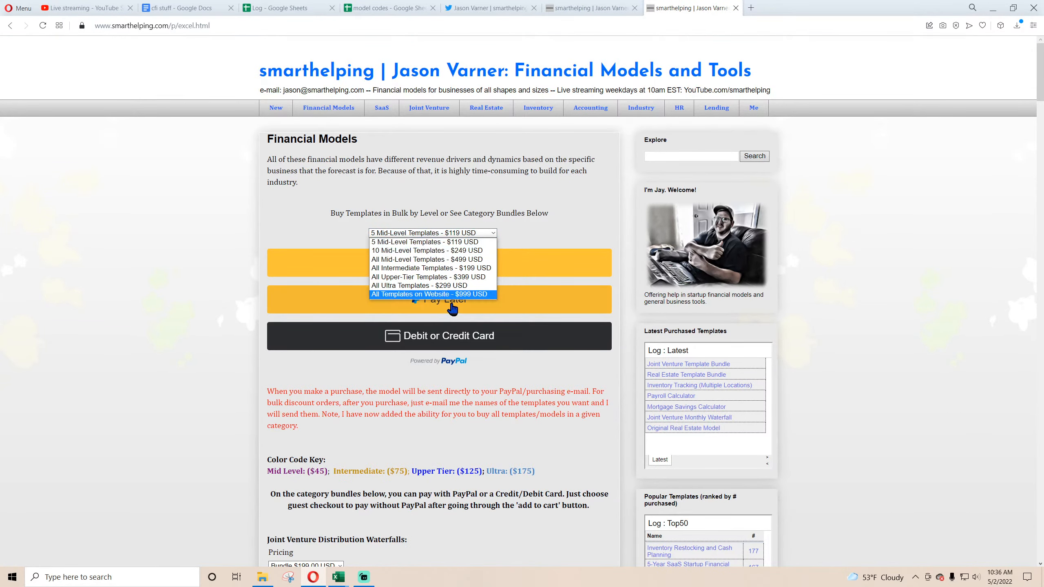
click(449, 366)
scroll(366, 268, down, 10)
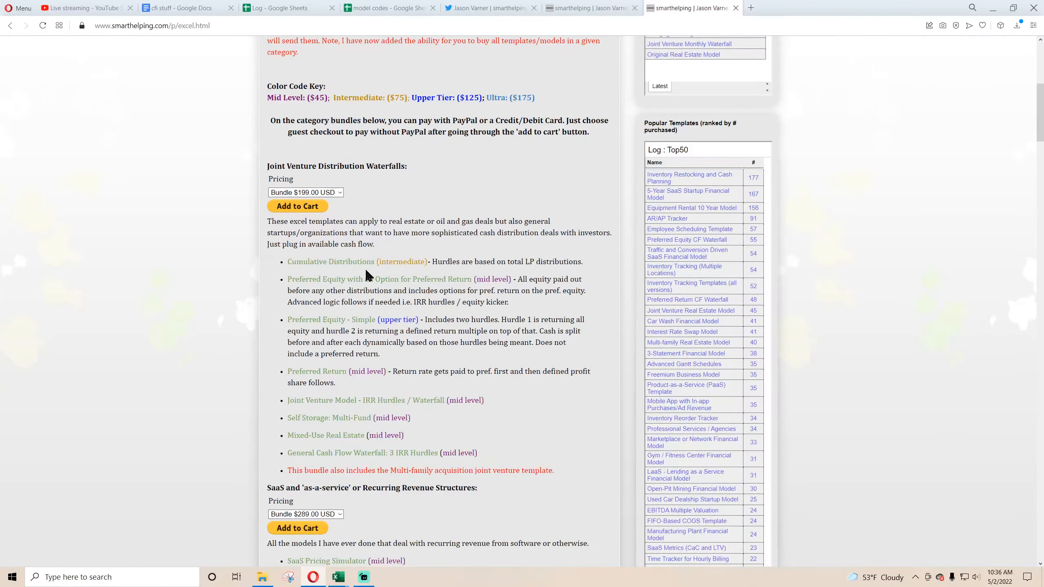
scroll(367, 270, up, 10)
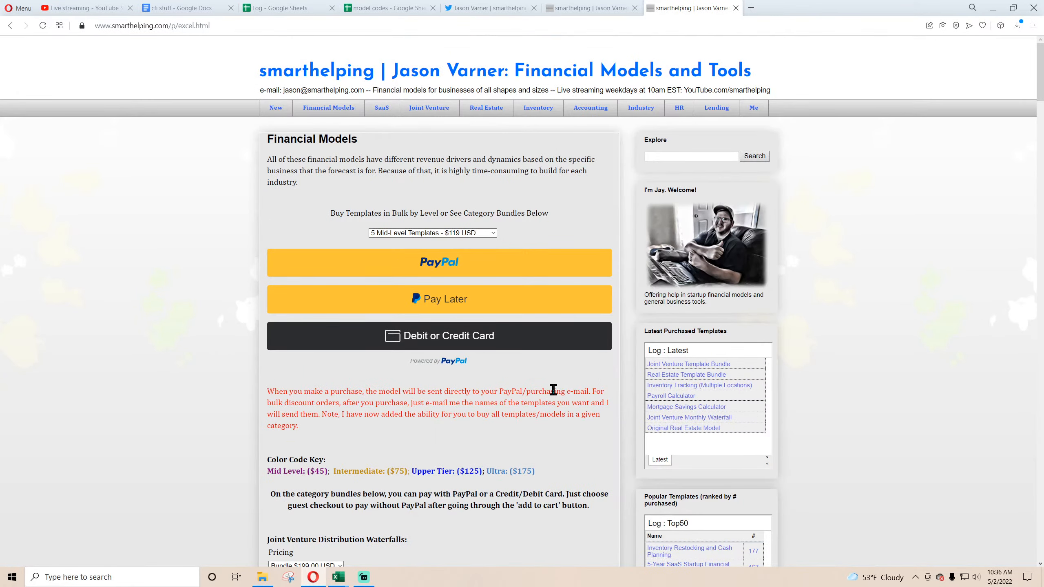